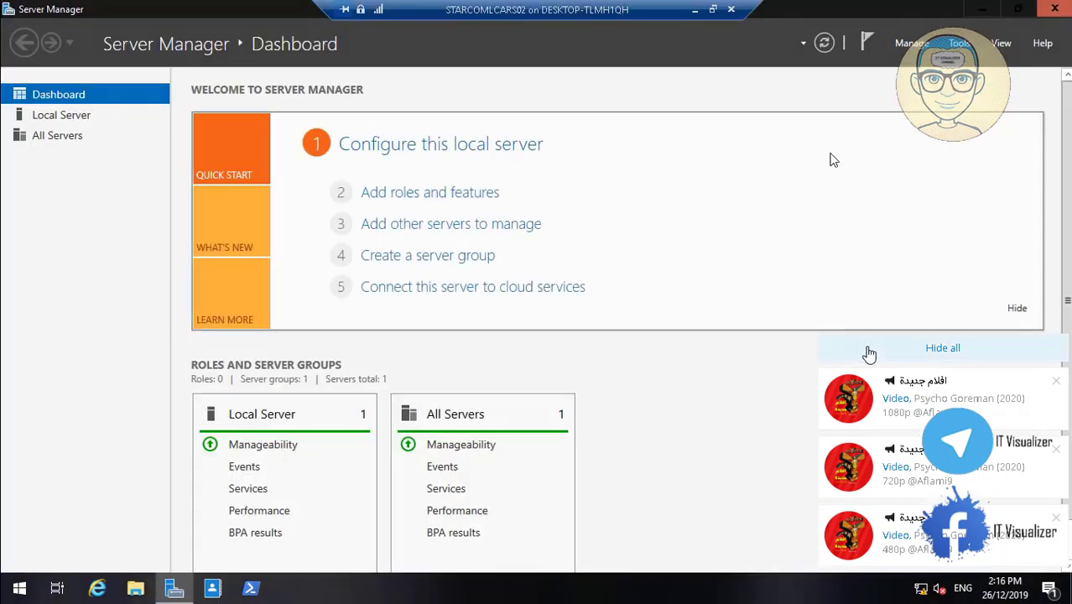
- Hide all notifications and permanently dismiss the Windows Admin Center prompt with 'Don't show this message again'
{"action": "left_click", "coordinate": [941, 351]}
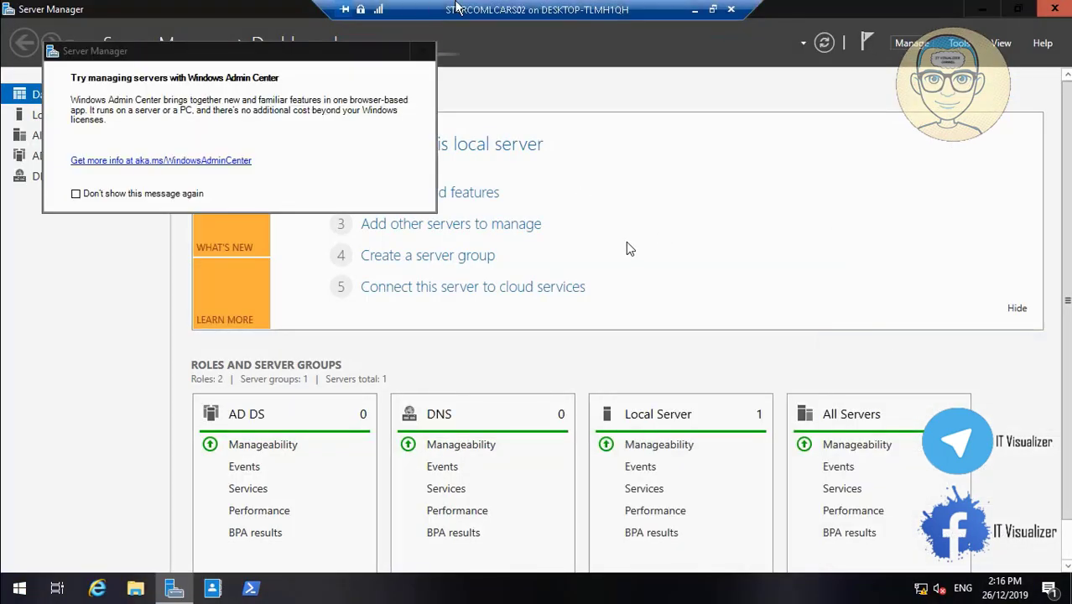
{"action": "left_click", "coordinate": [425, 56]}
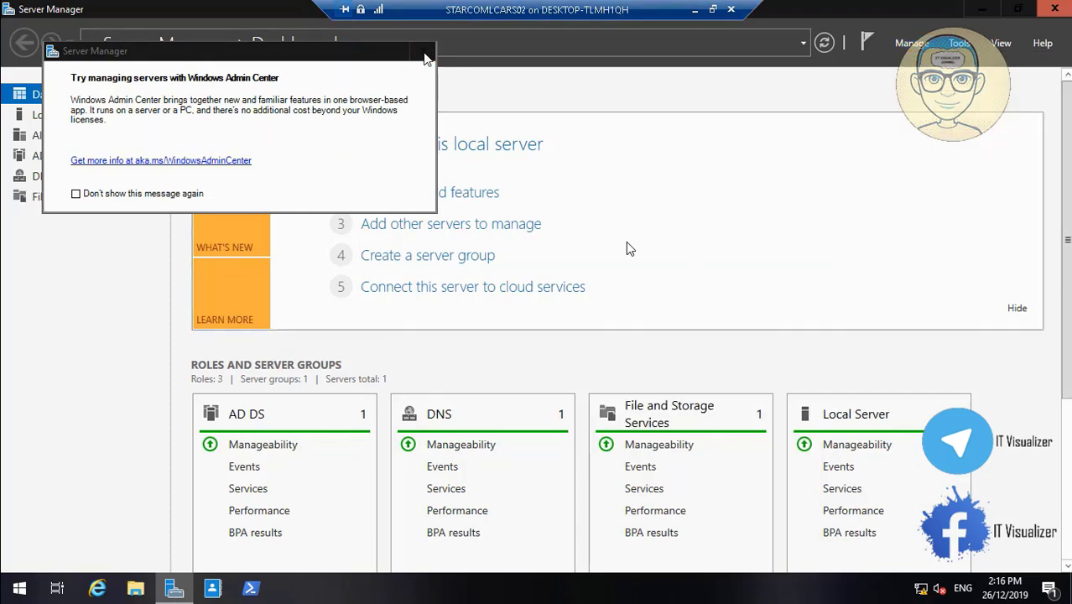
{"action": "left_click", "coordinate": [76, 193]}
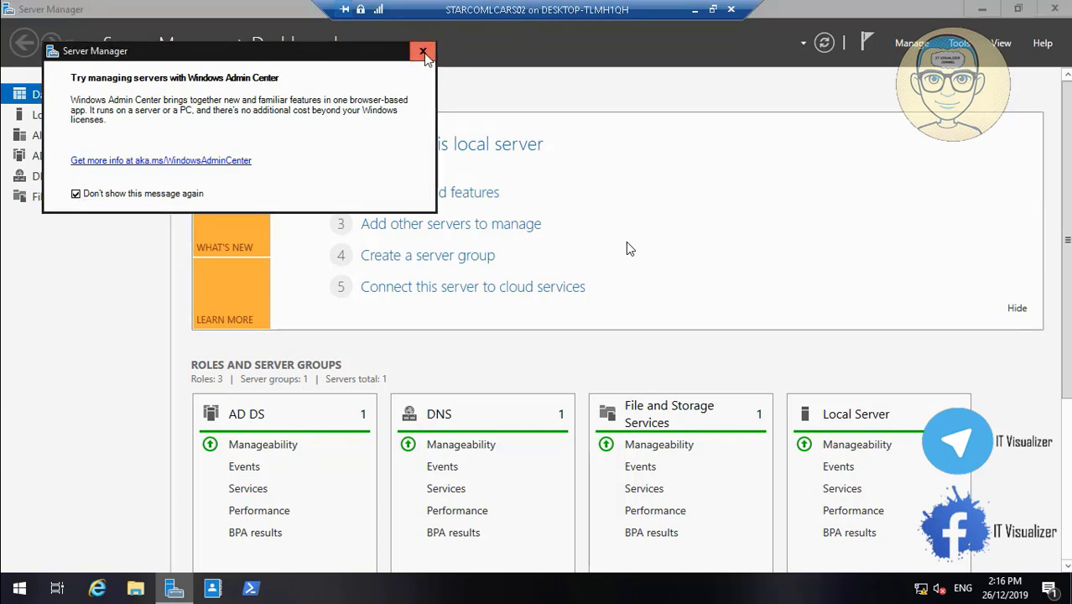
{"action": "left_click", "coordinate": [423, 53]}
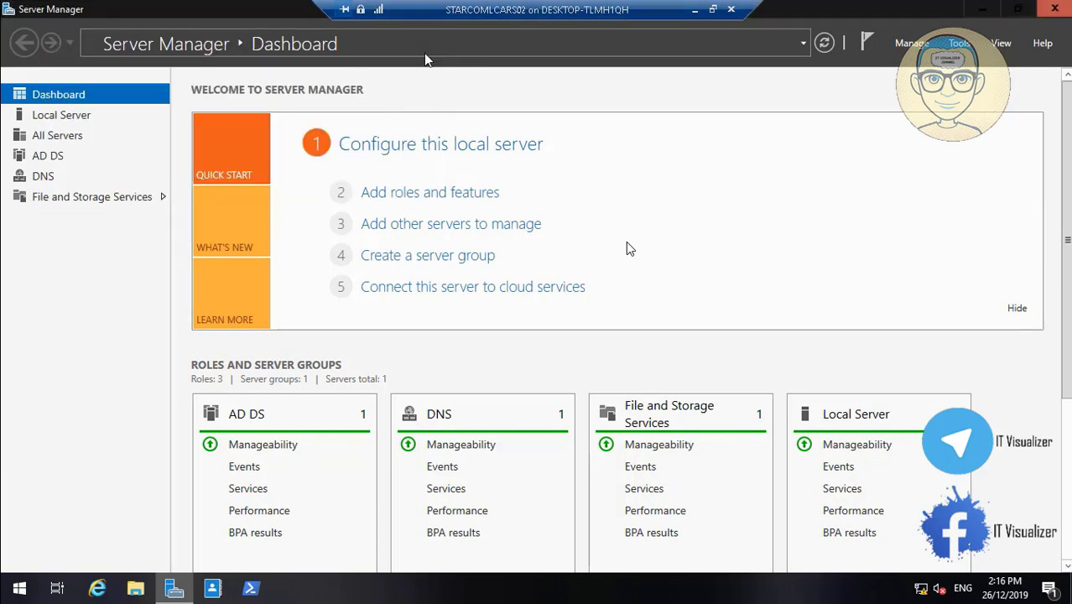
{"action": "left_click", "coordinate": [895, 47]}
- Start a role-based Add Roles and Features install on STARCOMLCARS02 and select DHCP Server with its tools
{"action": "left_click", "coordinate": [911, 67]}
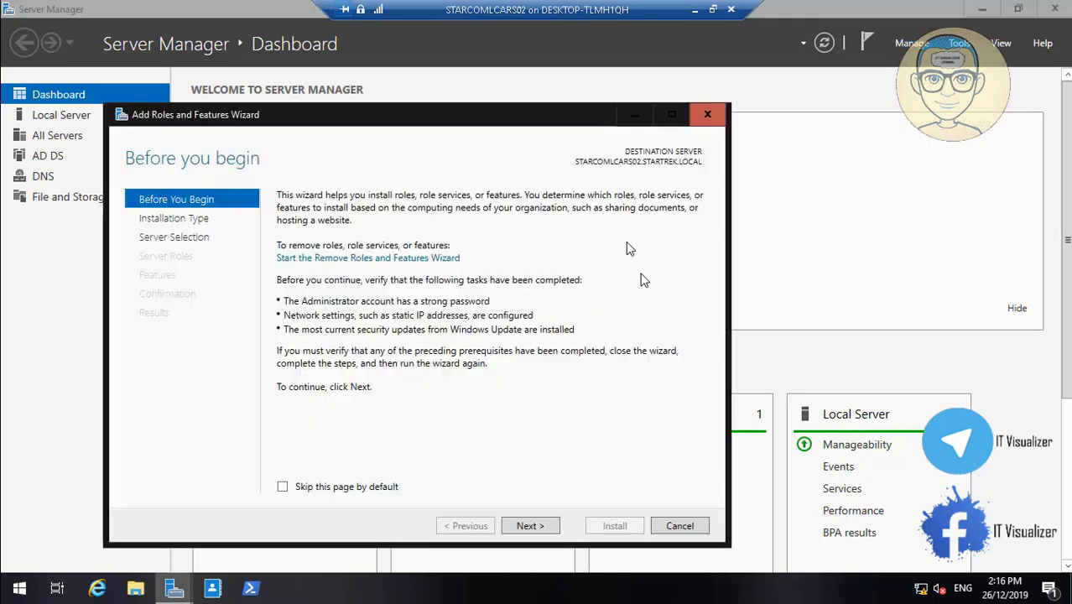
{"action": "left_click", "coordinate": [528, 526]}
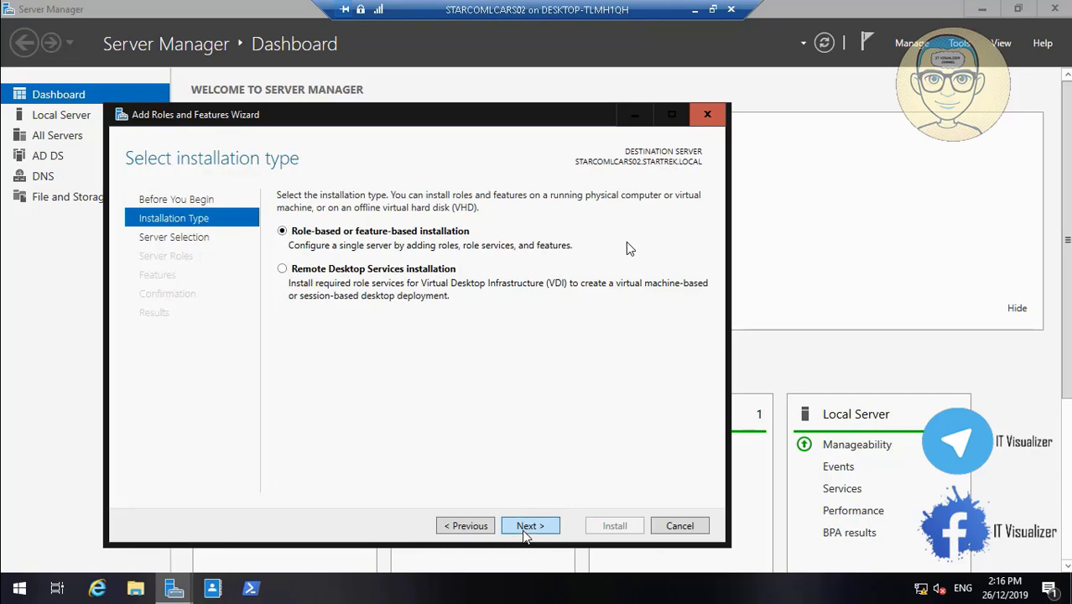
{"action": "left_click", "coordinate": [524, 531]}
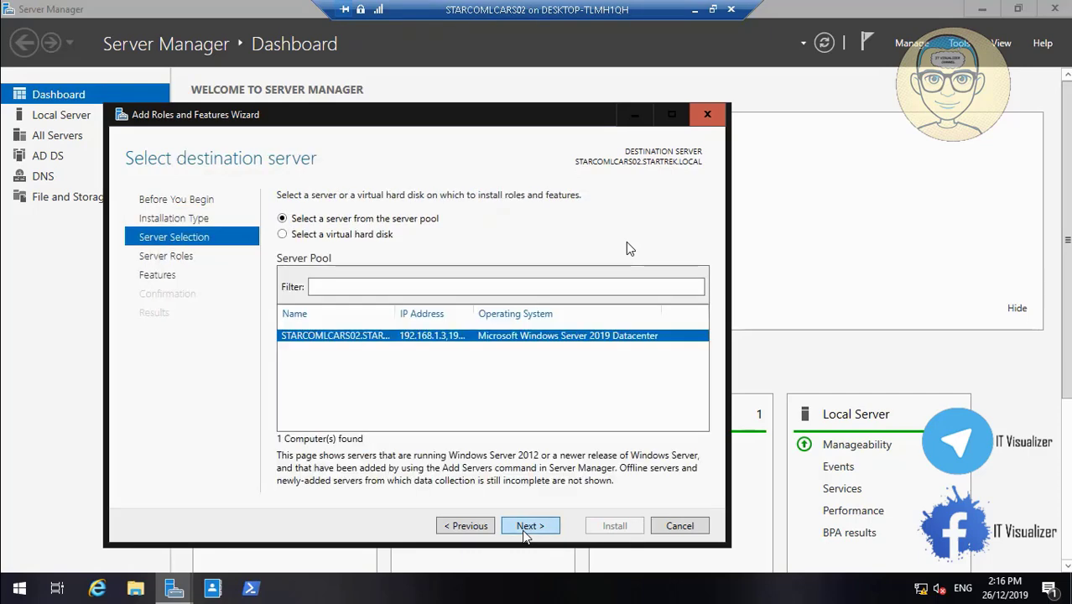
{"action": "left_click", "coordinate": [523, 531]}
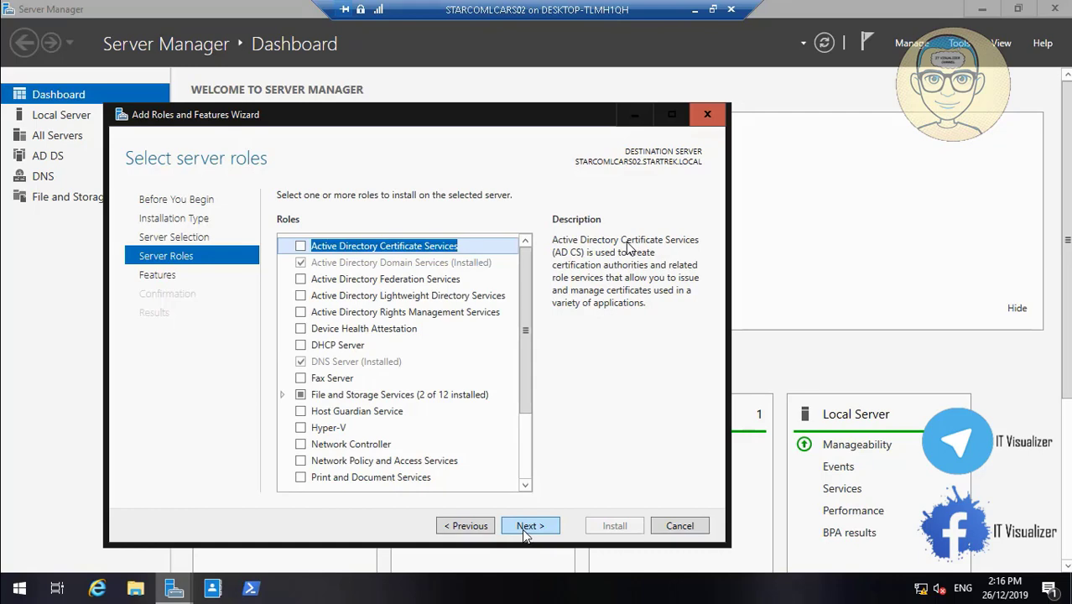
{"action": "left_click", "coordinate": [301, 345]}
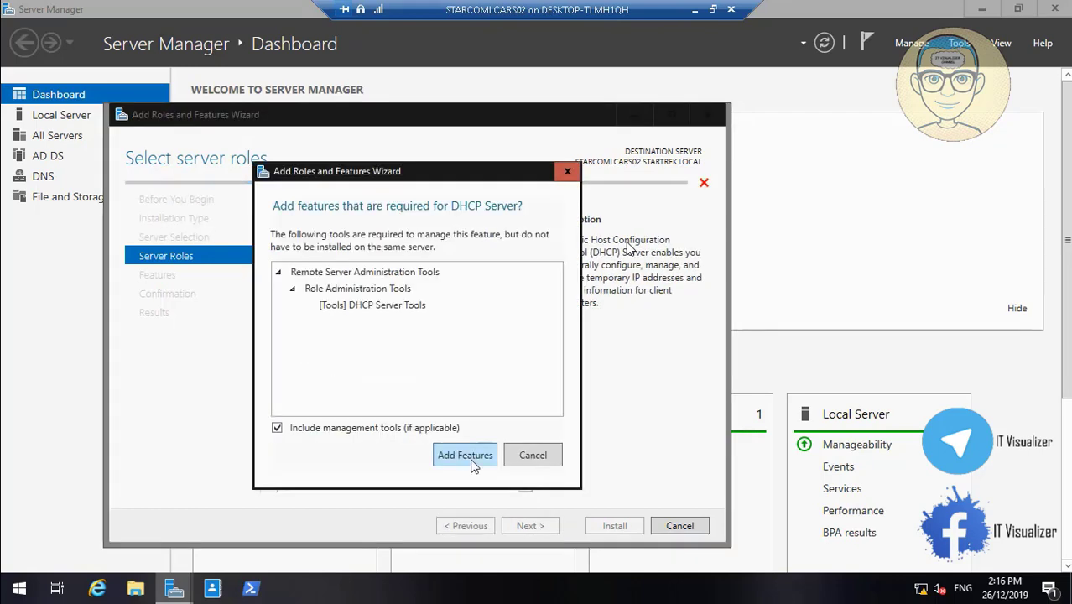
{"action": "left_click", "coordinate": [466, 456]}
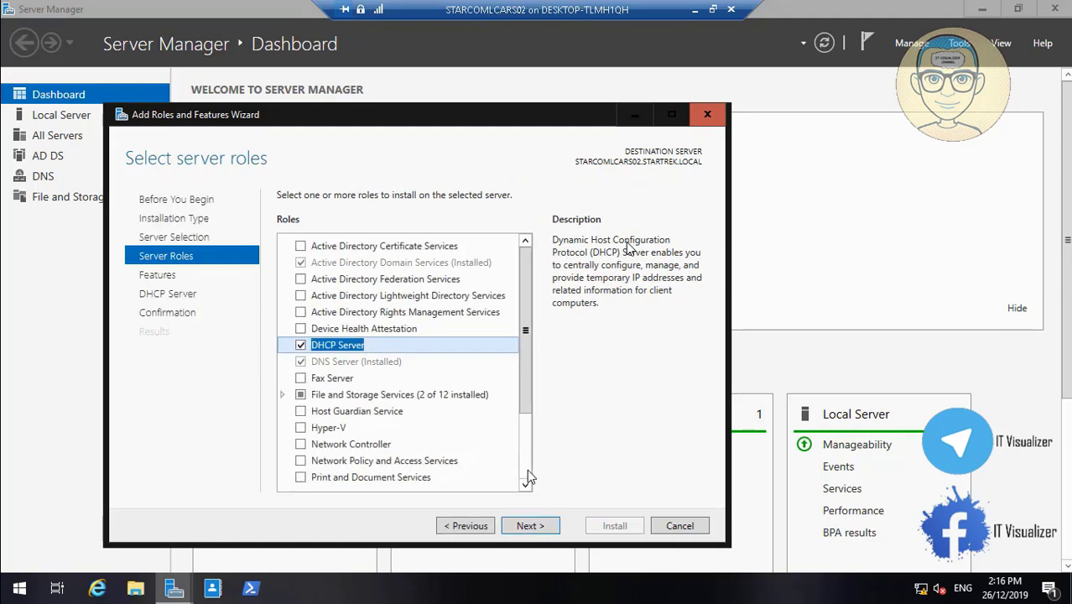
- Add Data Deduplication, DFS Namespaces, DFS Replication and File Server Resource Manager, accepting their required tools
{"action": "scroll", "coordinate": [527, 468], "scroll_direction": "down", "scroll_amount": 2}
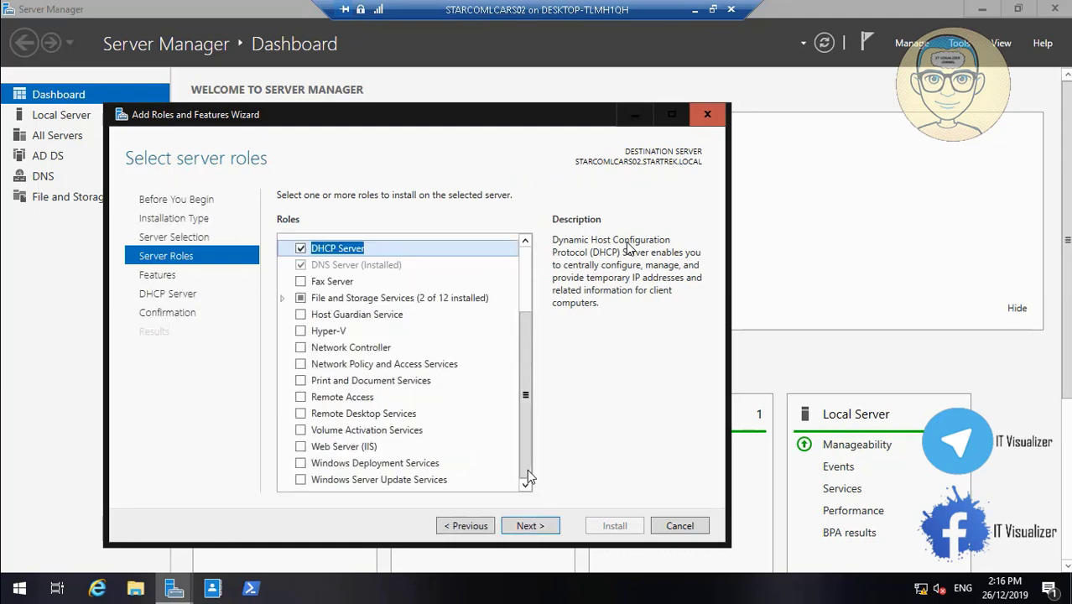
{"action": "left_click", "coordinate": [283, 298]}
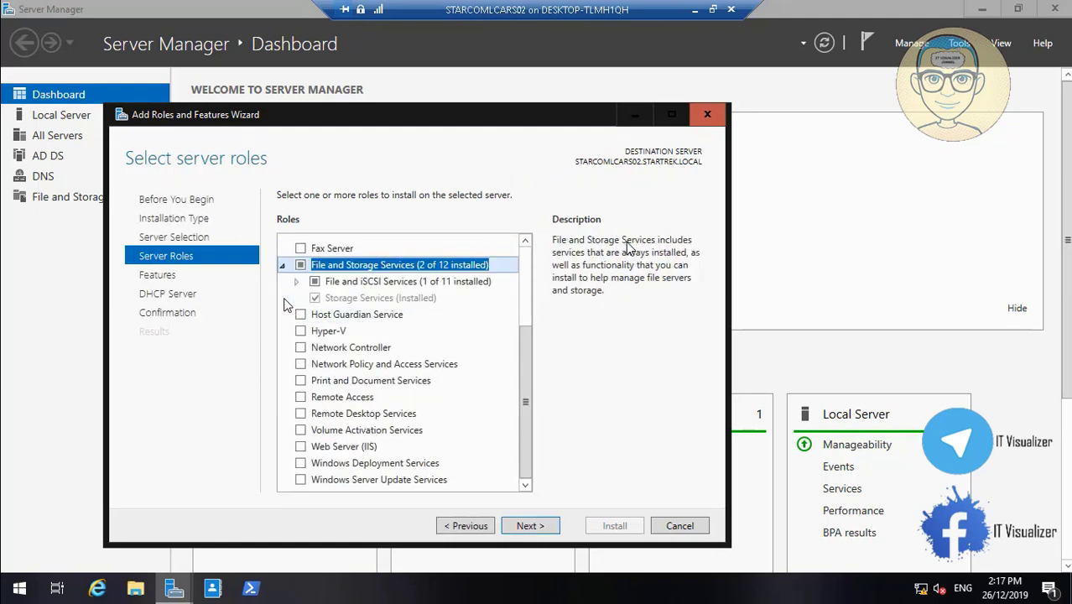
{"action": "left_click", "coordinate": [296, 282]}
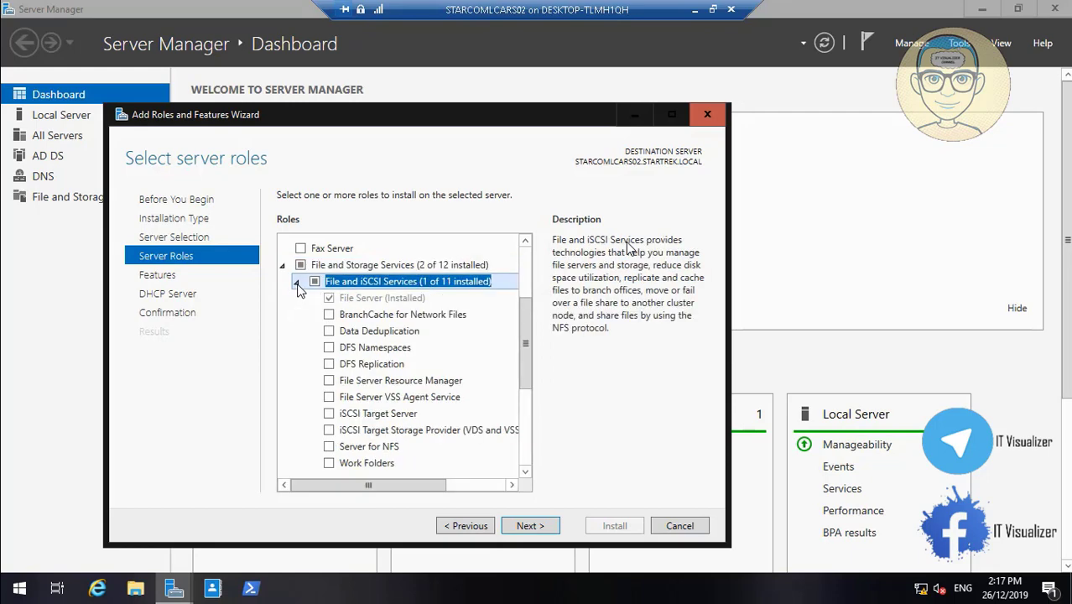
{"action": "left_click", "coordinate": [328, 332]}
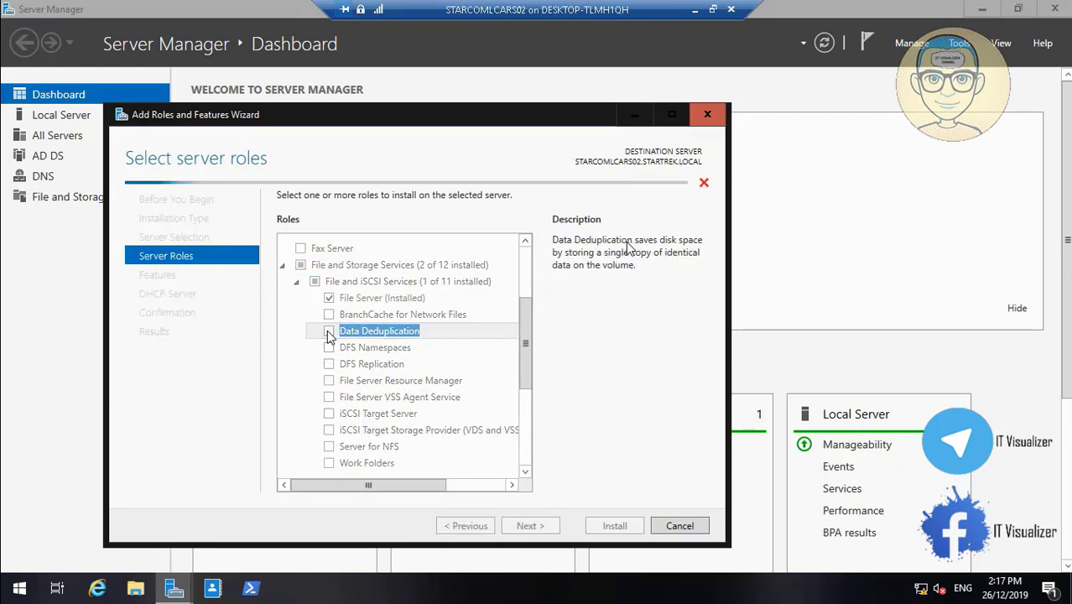
{"action": "left_click", "coordinate": [329, 347]}
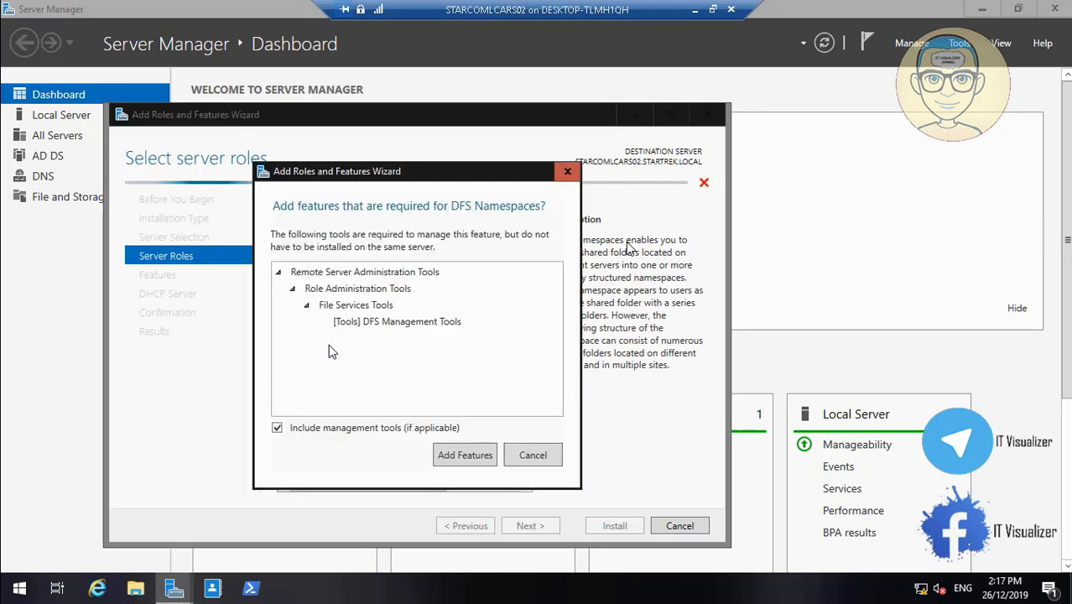
{"action": "left_click", "coordinate": [466, 457]}
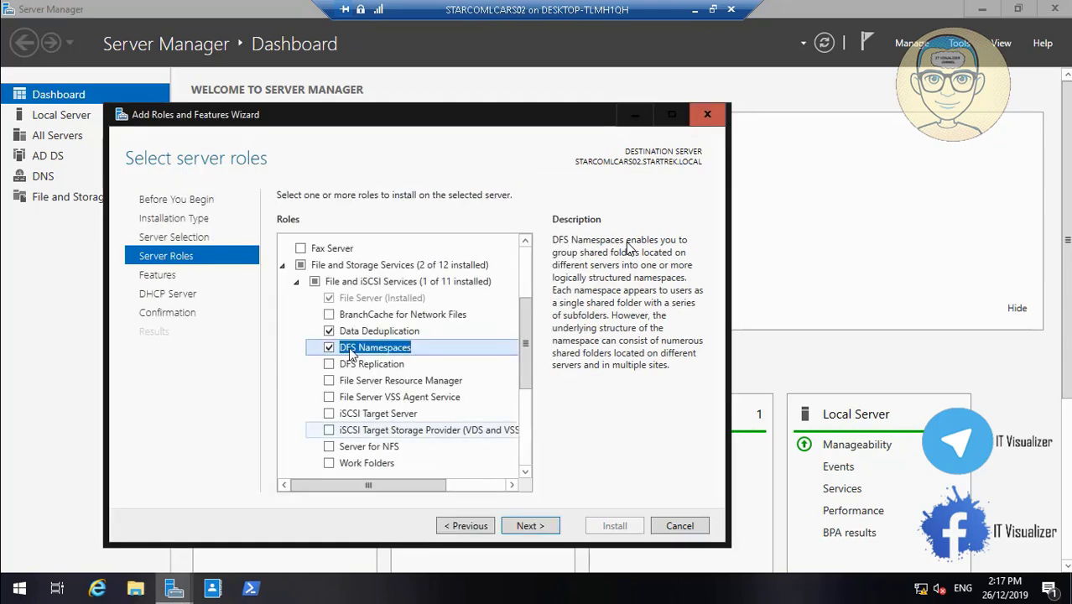
{"action": "left_click", "coordinate": [331, 364]}
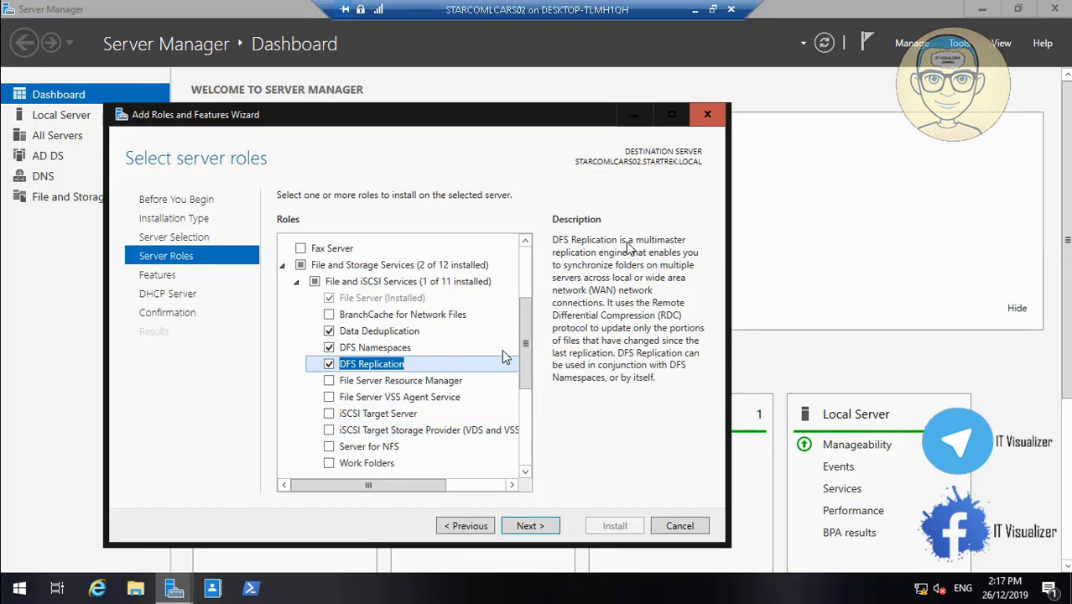
{"action": "left_click", "coordinate": [328, 381]}
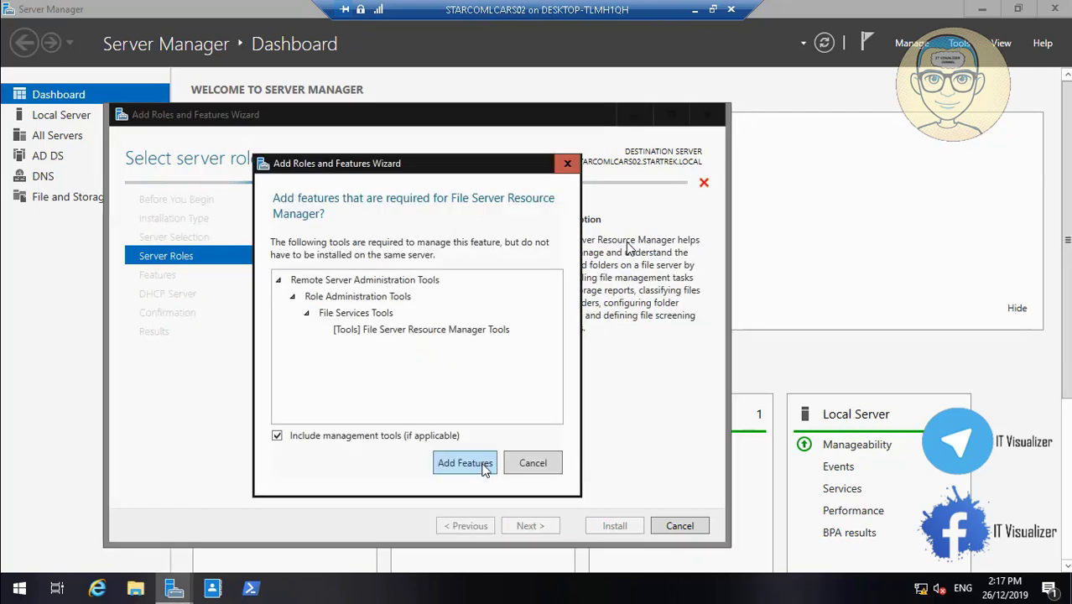
{"action": "left_click", "coordinate": [490, 467]}
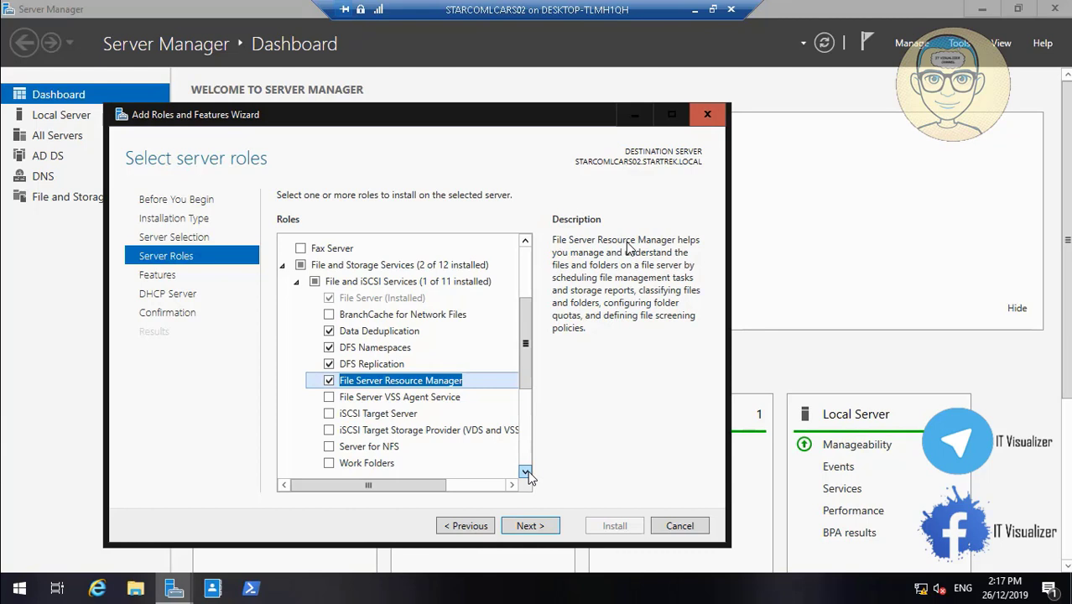
{"action": "scroll", "coordinate": [526, 472], "scroll_direction": "down", "scroll_amount": 7}
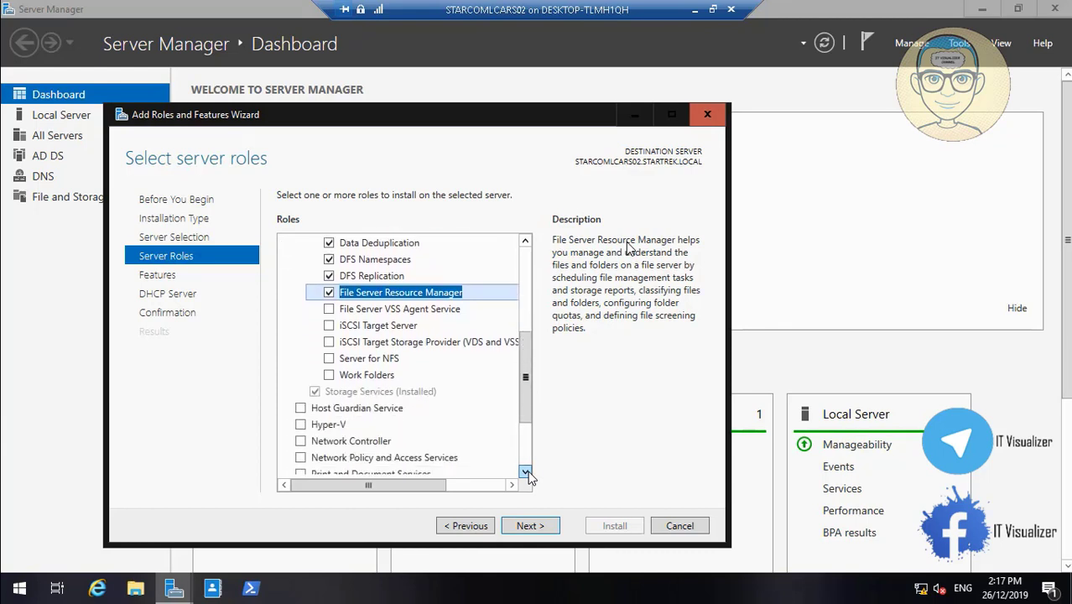
{"action": "scroll", "coordinate": [526, 472], "scroll_direction": "down", "scroll_amount": 5}
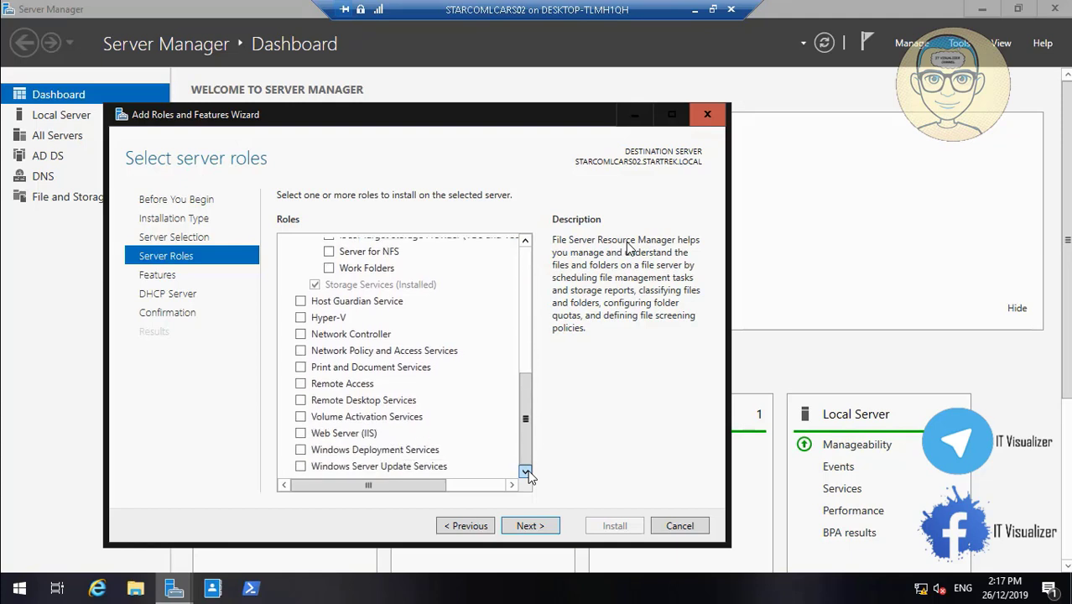
{"action": "left_click", "coordinate": [523, 260]}
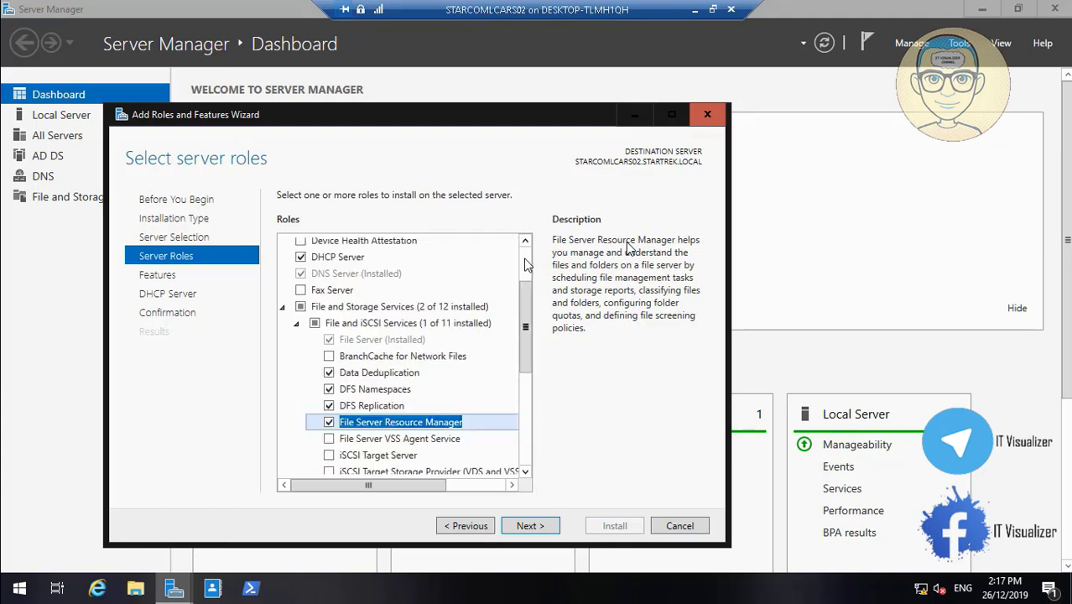
- Move past the Features and DHCP Server pages and start the role installation
{"action": "left_click", "coordinate": [533, 527]}
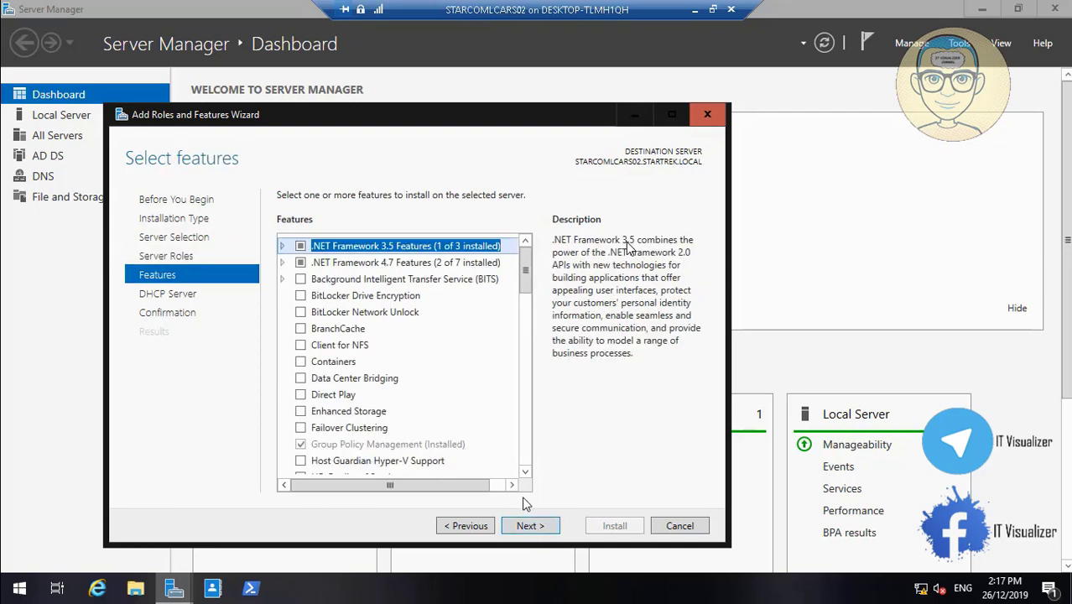
{"action": "left_click", "coordinate": [532, 526]}
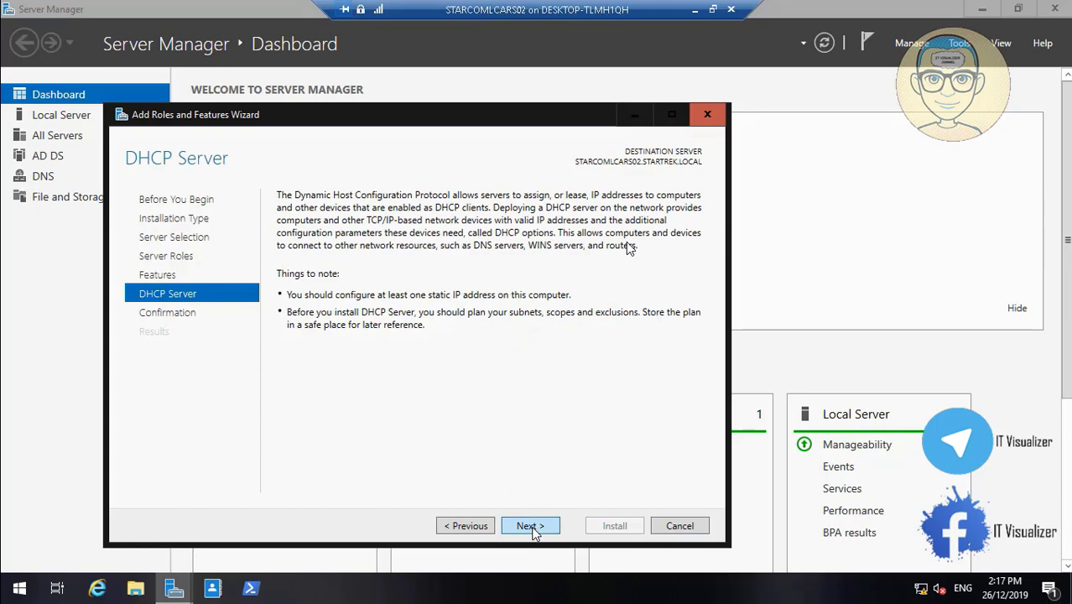
{"action": "left_click", "coordinate": [531, 527]}
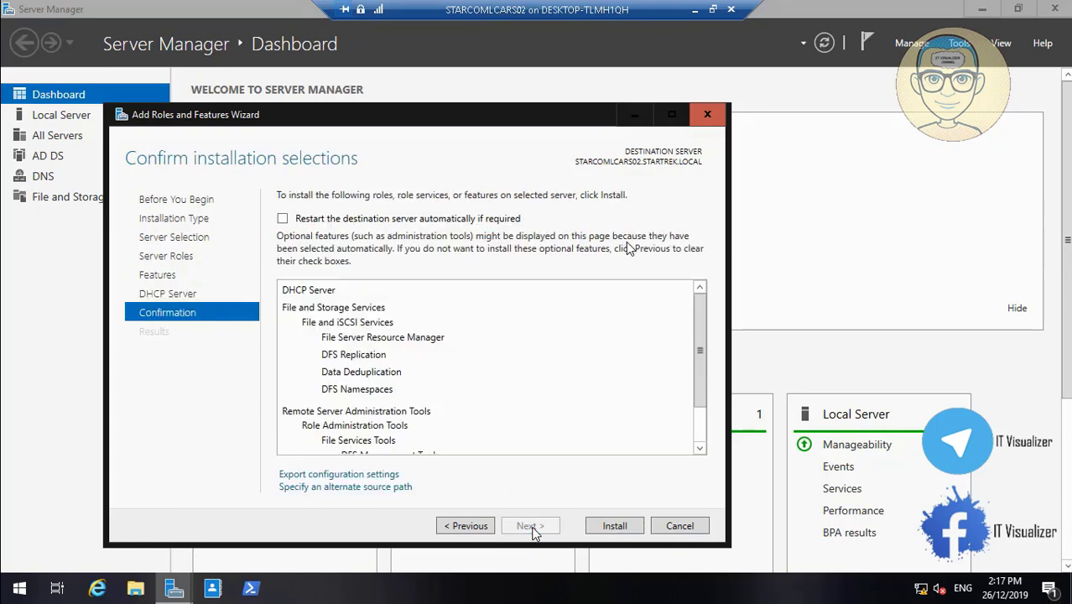
{"action": "left_click", "coordinate": [614, 526]}
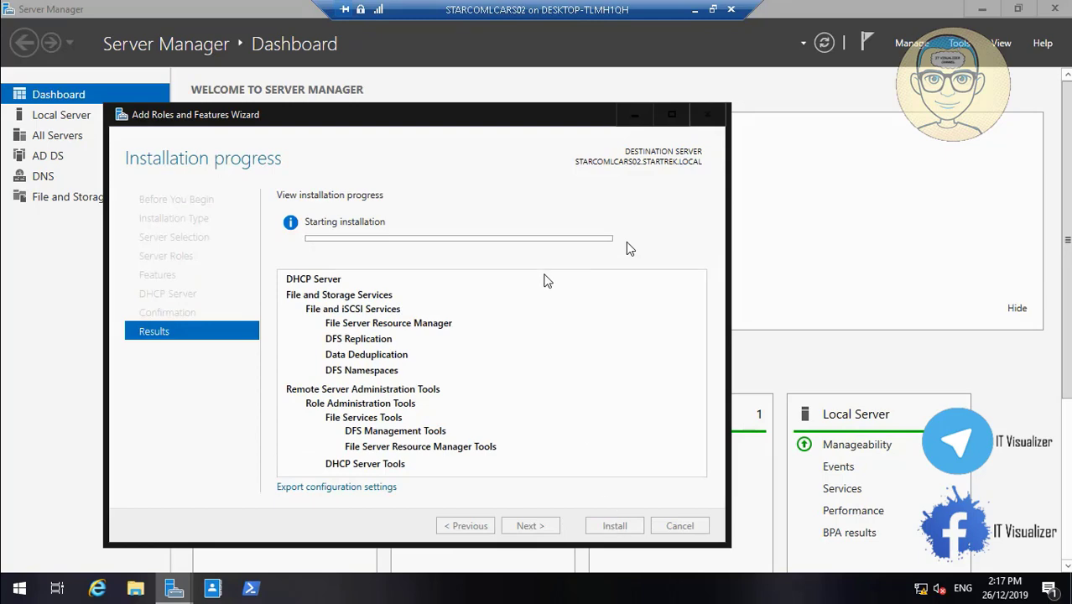
- Minimize the STARCOMLCARS02 session and switch to the STARCOM_LCARS01 remote session
{"action": "left_click", "coordinate": [695, 9]}
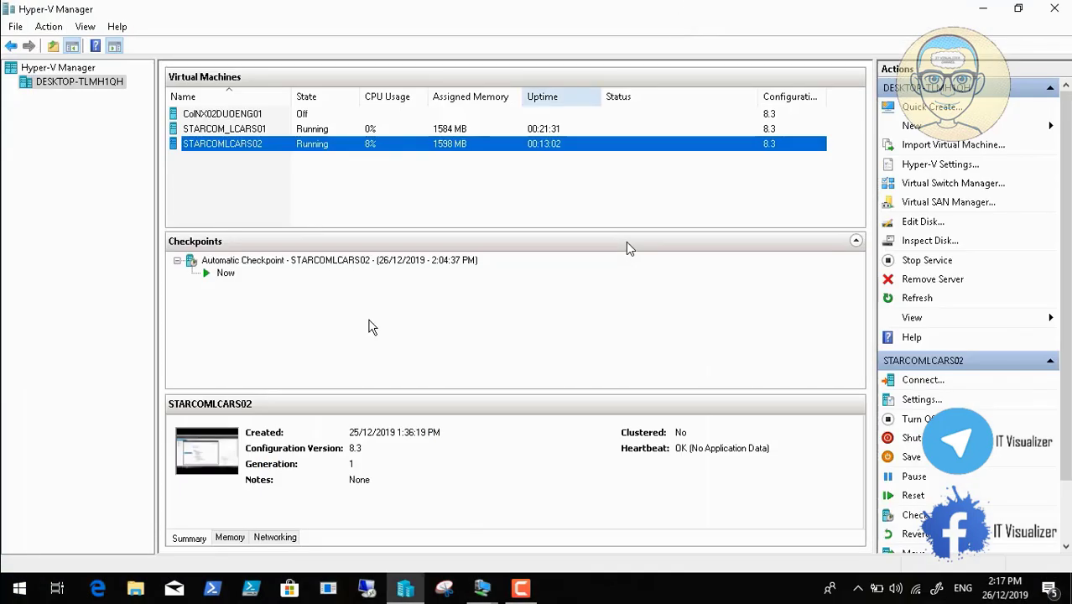
{"action": "left_click", "coordinate": [482, 588]}
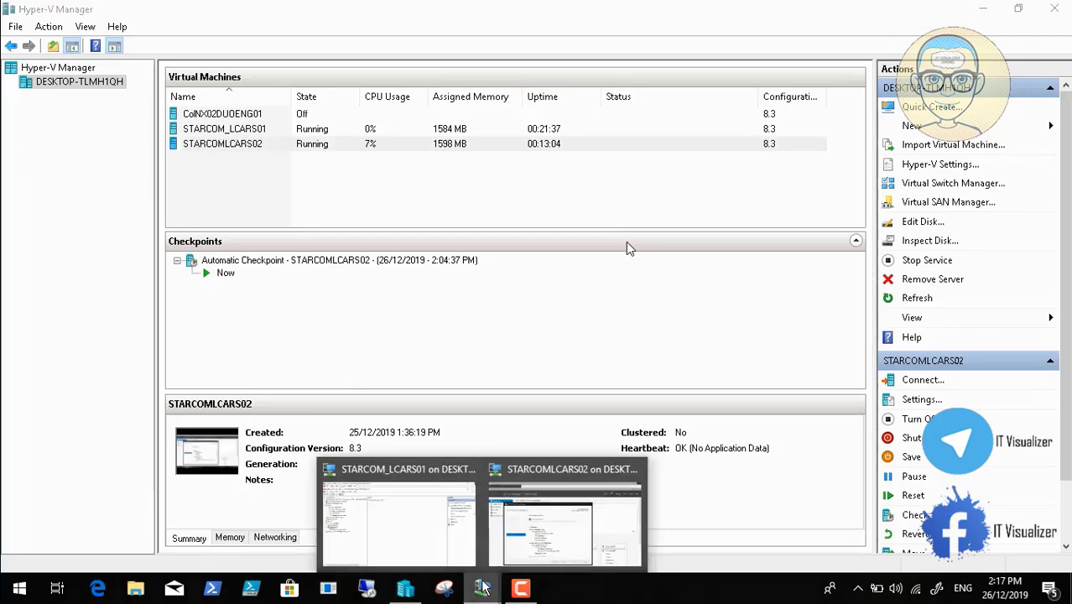
{"action": "left_click", "coordinate": [423, 521]}
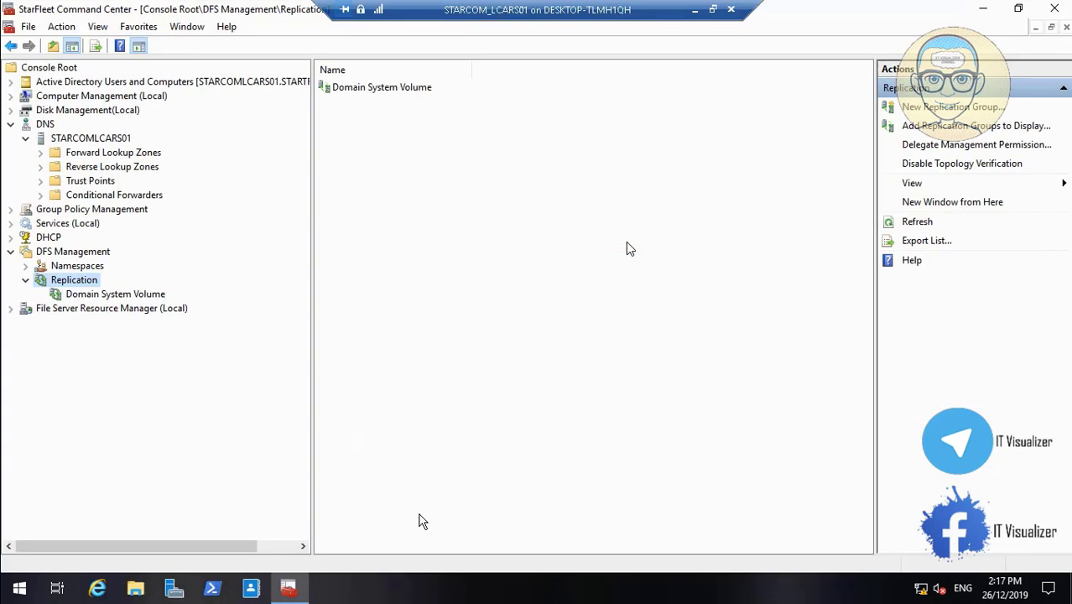
- Collapse DFS Management and expand DHCP's IPv4, Filters, IPv6 and the 192.168.1.0 scope
{"action": "left_click", "coordinate": [25, 280]}
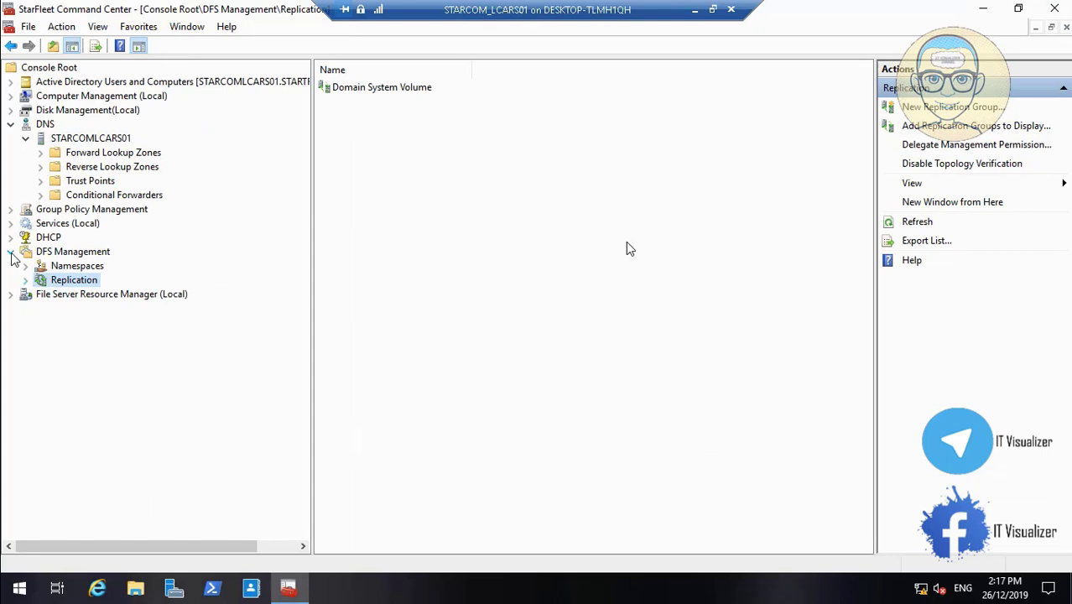
{"action": "left_click", "coordinate": [11, 252]}
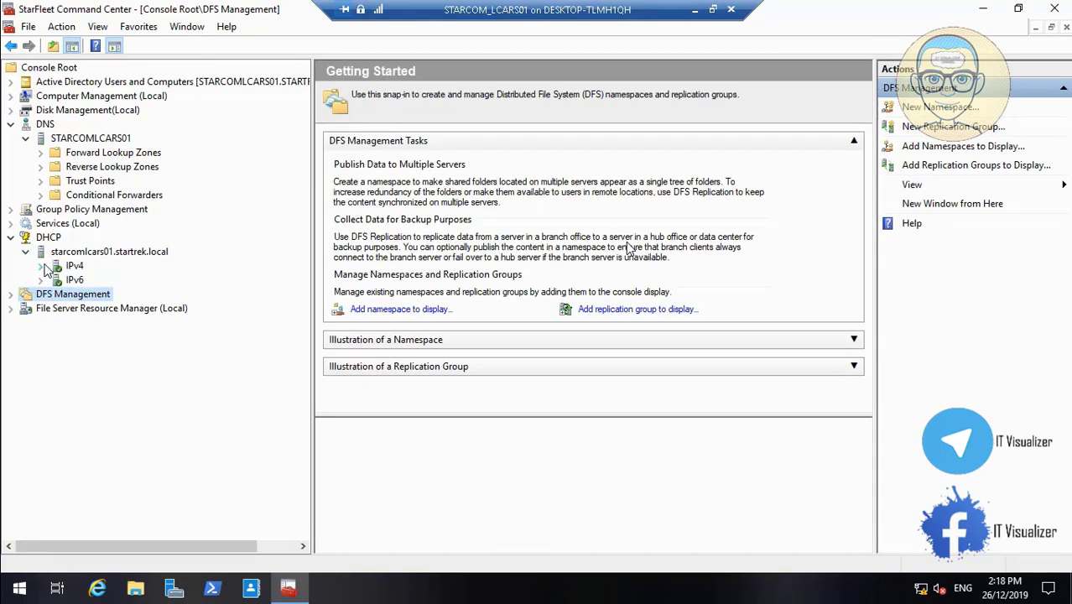
{"action": "left_click", "coordinate": [41, 266]}
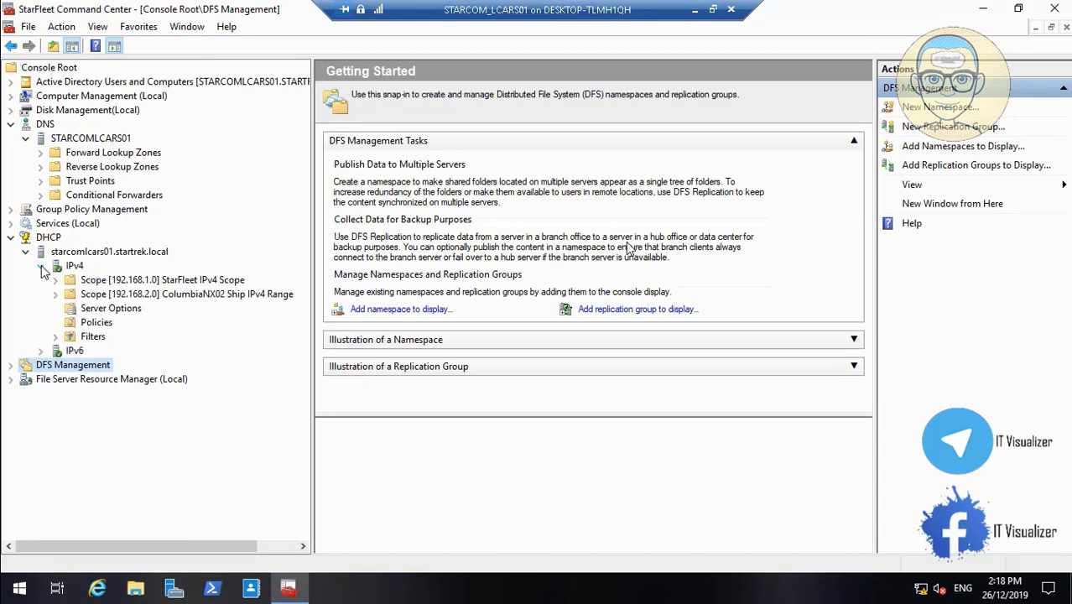
{"action": "left_click", "coordinate": [55, 336]}
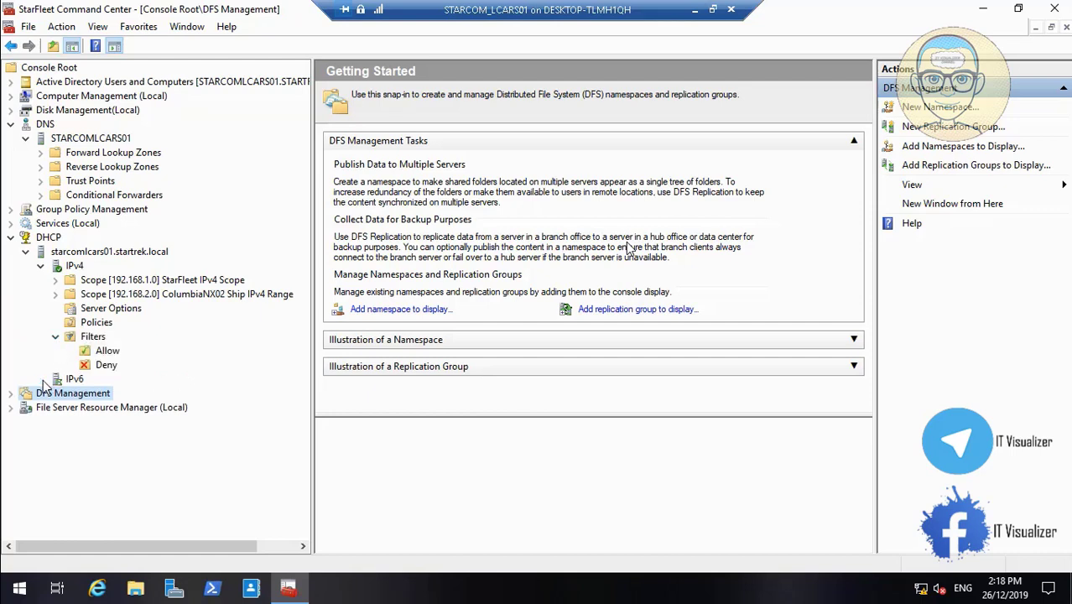
{"action": "left_click", "coordinate": [41, 379]}
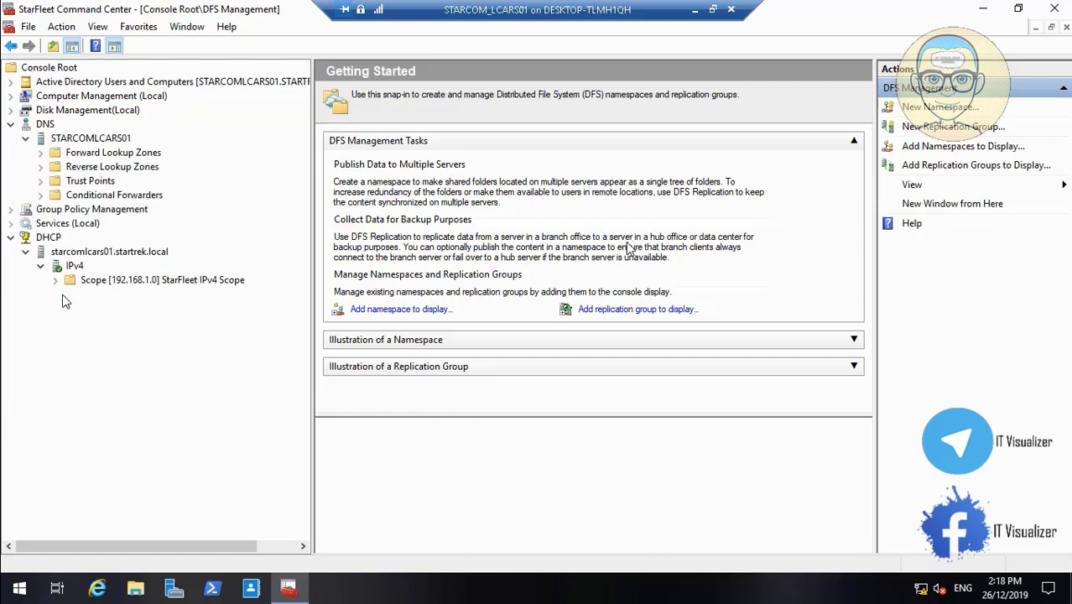
{"action": "left_click", "coordinate": [55, 280]}
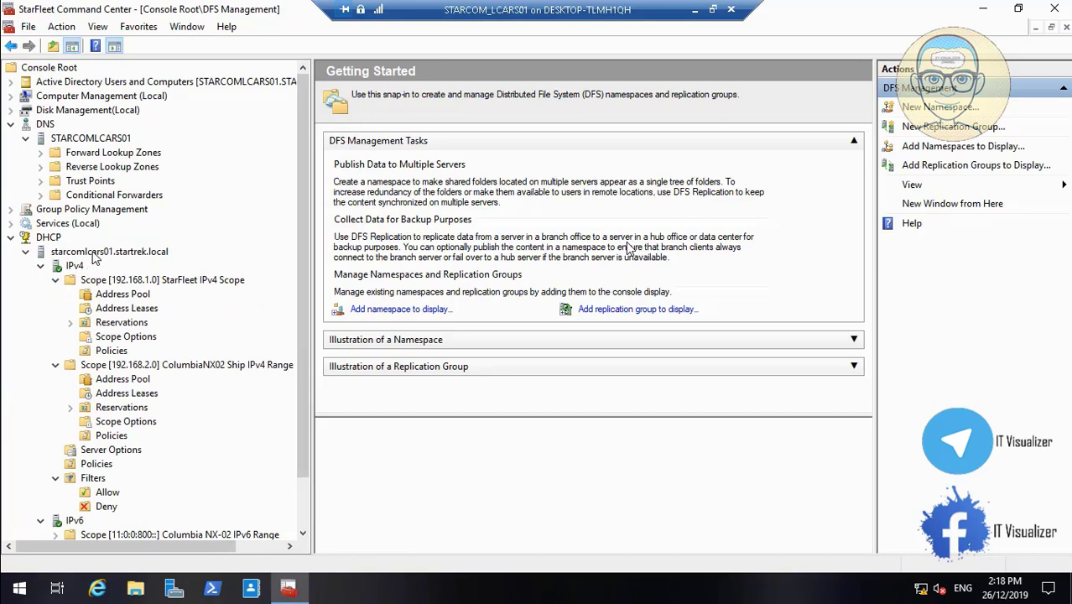
- View the context menus for the starcomlcars01 DHCP server and IPv4 without choosing anything
{"action": "right_click", "coordinate": [95, 259]}
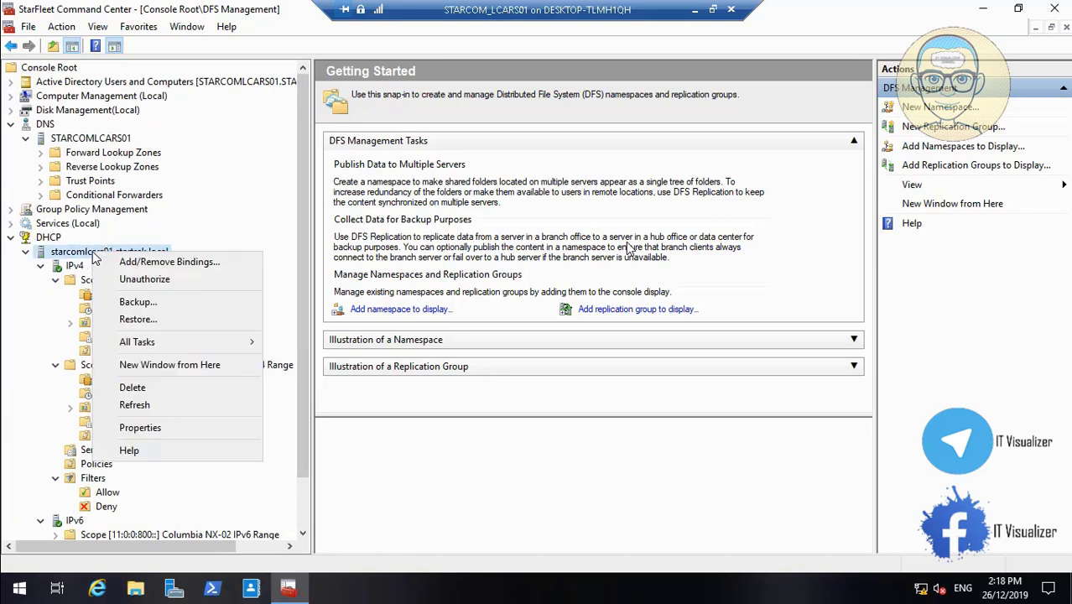
{"action": "left_click", "coordinate": [44, 298]}
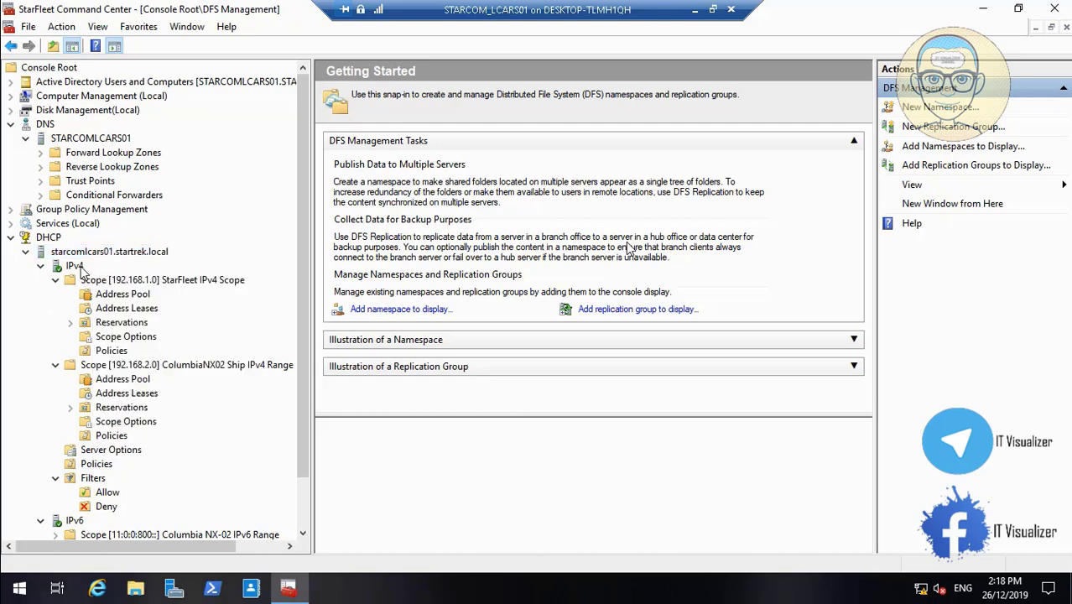
{"action": "right_click", "coordinate": [74, 266]}
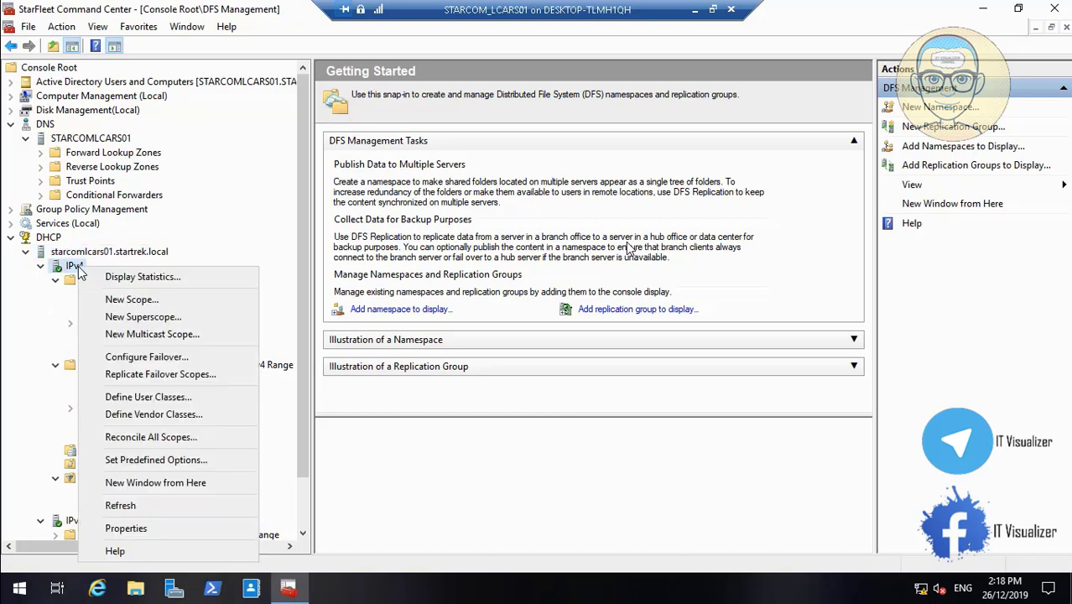
{"action": "left_click", "coordinate": [38, 341]}
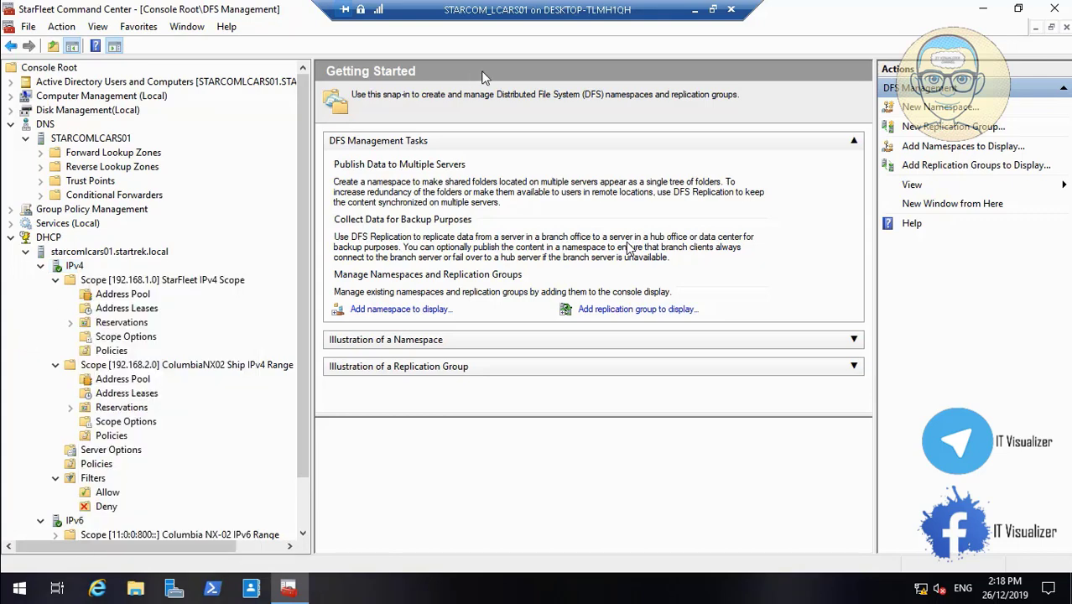
- Minimize the STARCOMLCARS01 session and switch to the STARCOMLCARS02 remote session
{"action": "left_click", "coordinate": [702, 16]}
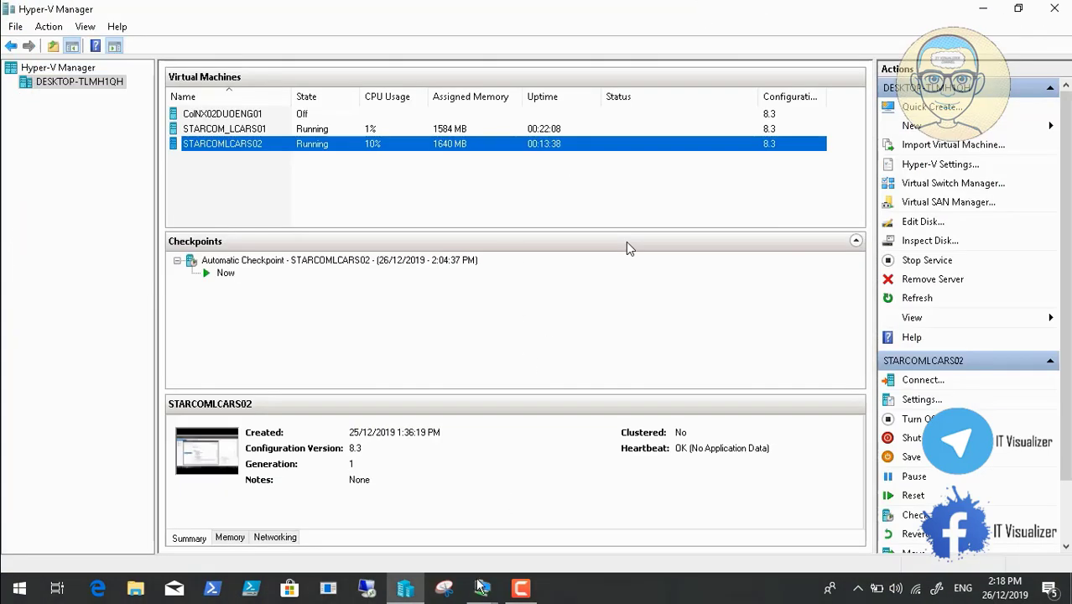
{"action": "mouse_move", "coordinate": [483, 592]}
{"action": "left_click", "coordinate": [570, 534]}
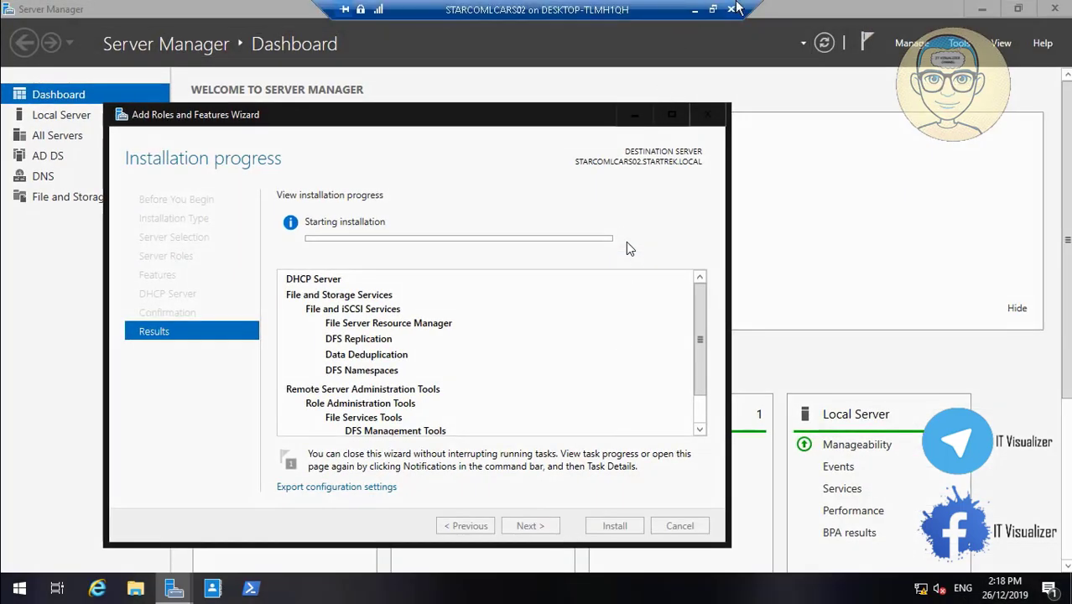
- Pause the screen recording from the host, then return to the STARCOMLCARS02 session
{"action": "left_click", "coordinate": [695, 10]}
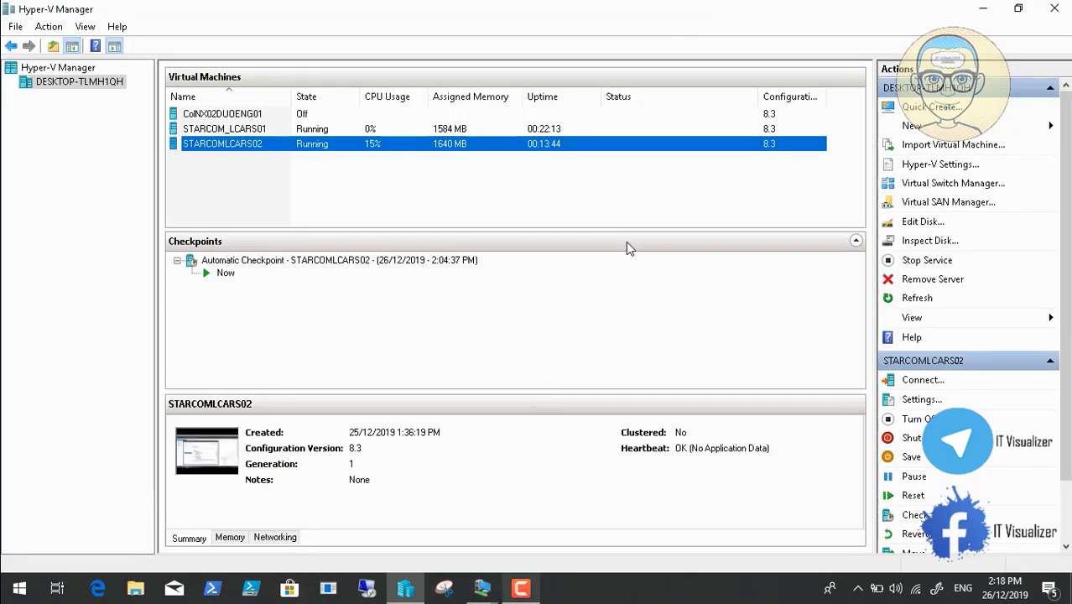
{"action": "left_click", "coordinate": [521, 592]}
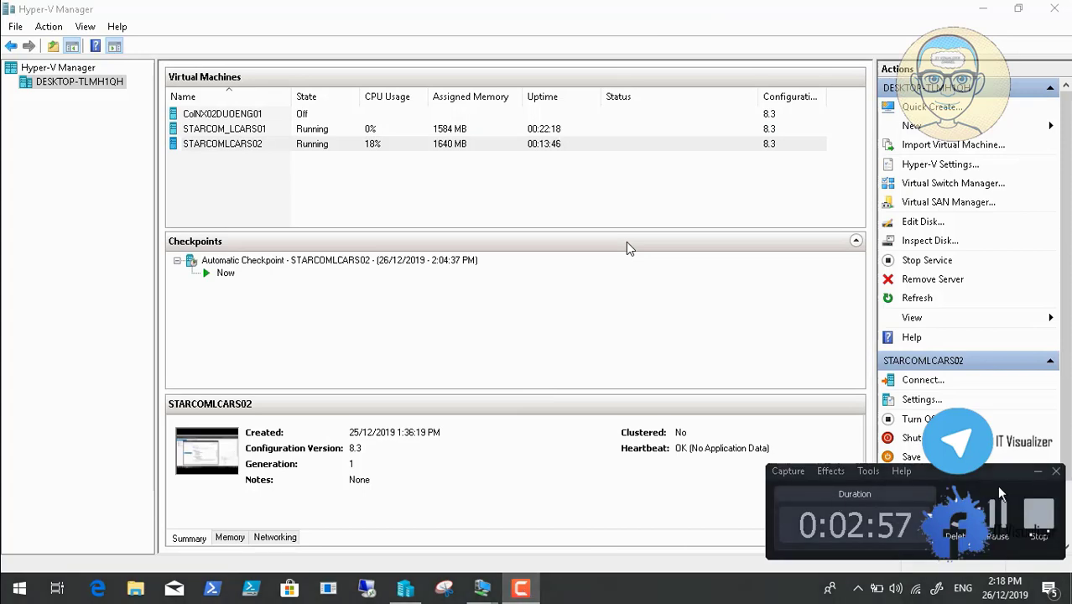
{"action": "left_click", "coordinate": [998, 514]}
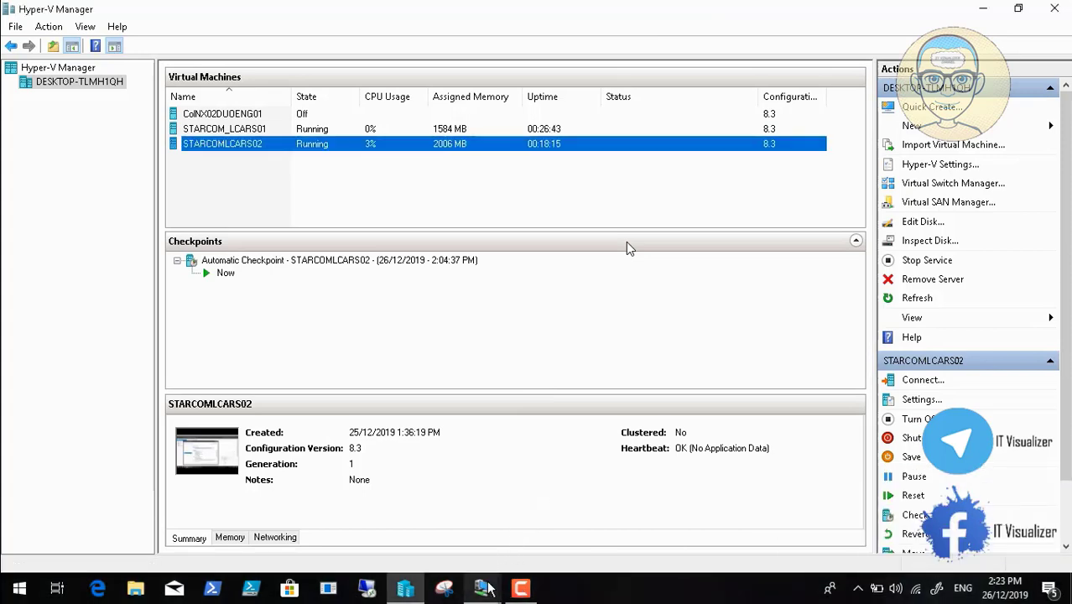
{"action": "mouse_move", "coordinate": [486, 590]}
{"action": "left_click", "coordinate": [541, 528]}
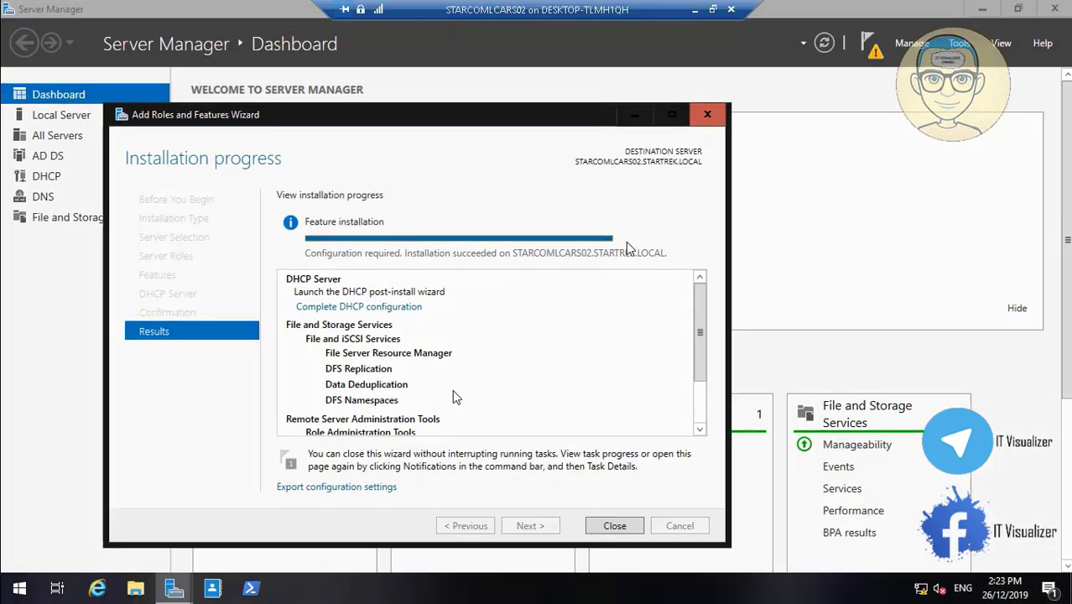
- Complete the DHCP post-install configuration, authorizing the server with current credentials
{"action": "left_click", "coordinate": [352, 307]}
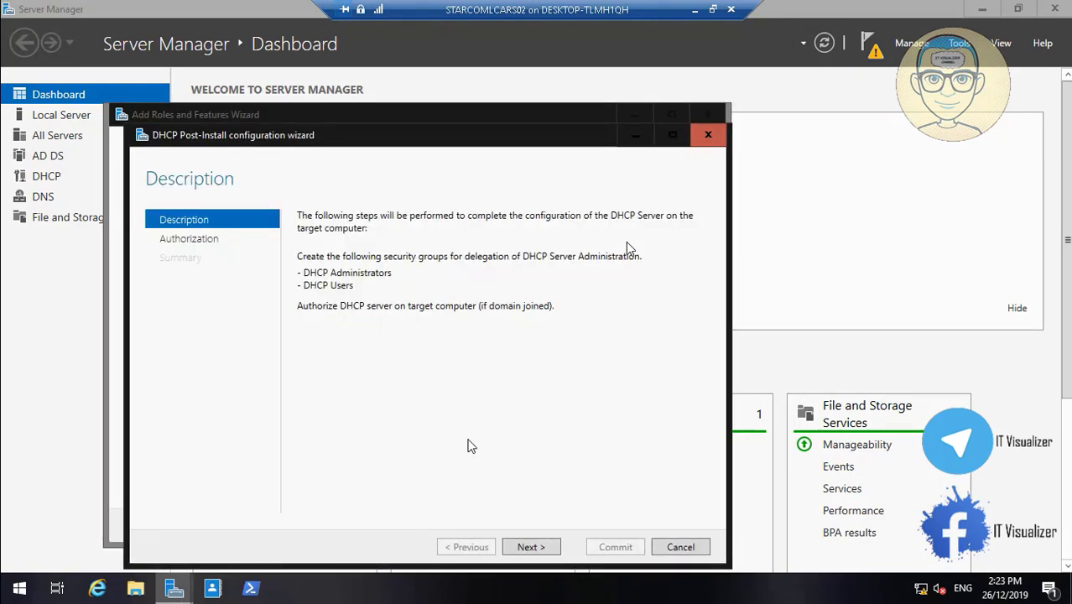
{"action": "left_click", "coordinate": [532, 547]}
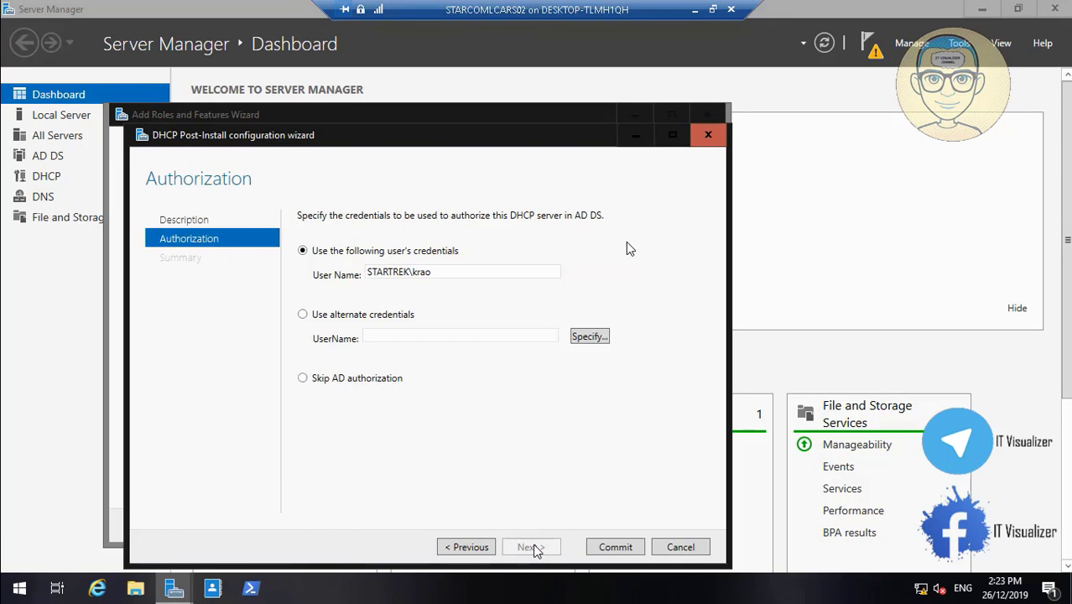
{"action": "left_click", "coordinate": [610, 545]}
{"action": "left_click", "coordinate": [612, 545]}
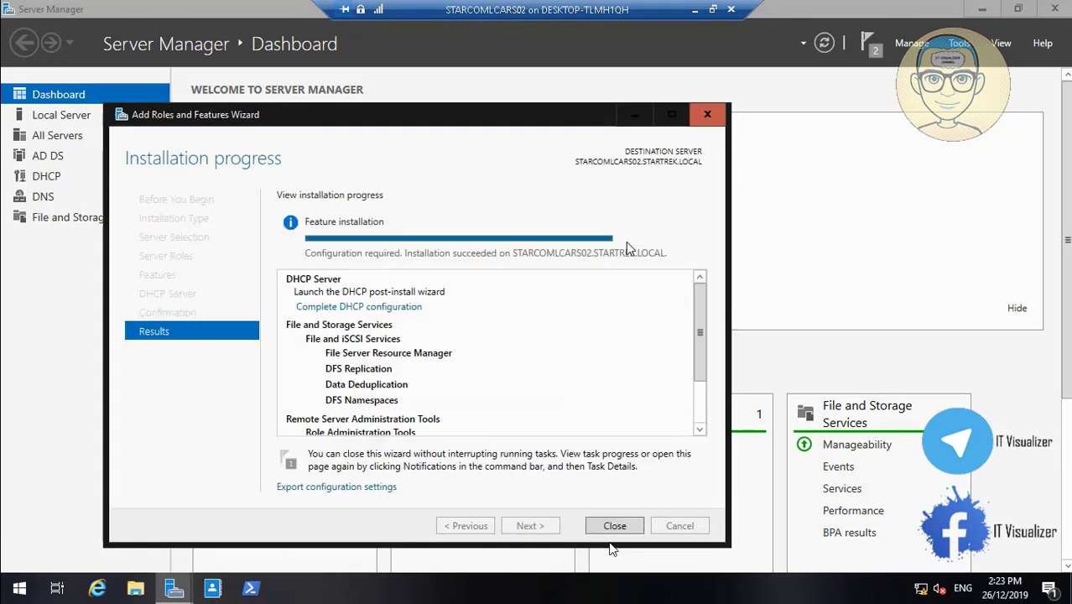
- Close the finished Add Roles and Features wizard and exit Server Manager
{"action": "scroll", "coordinate": [700, 431], "scroll_direction": "down", "scroll_amount": 2}
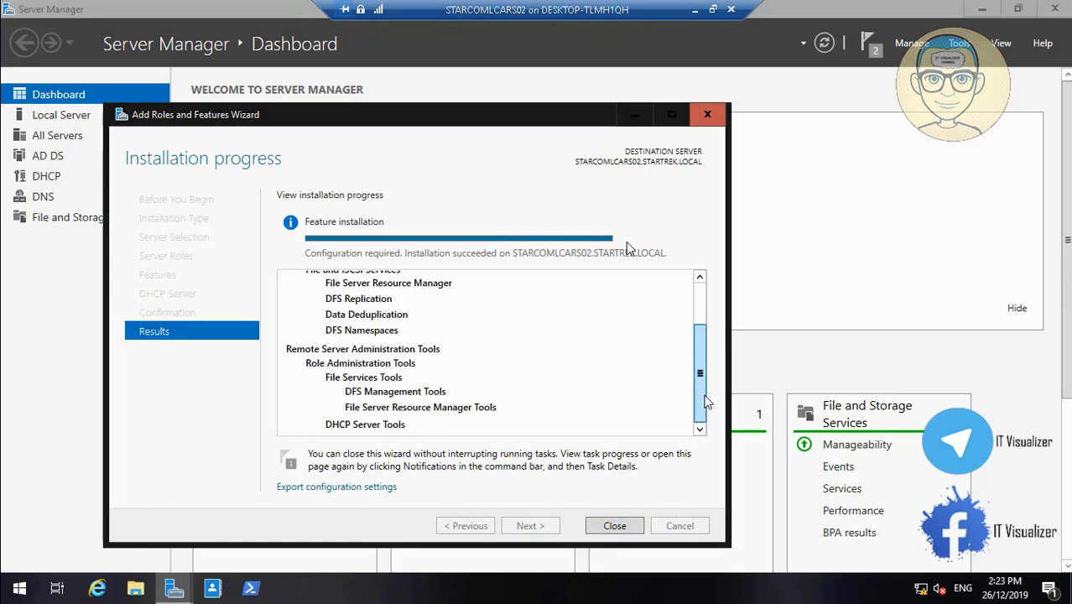
{"action": "left_click", "coordinate": [612, 533]}
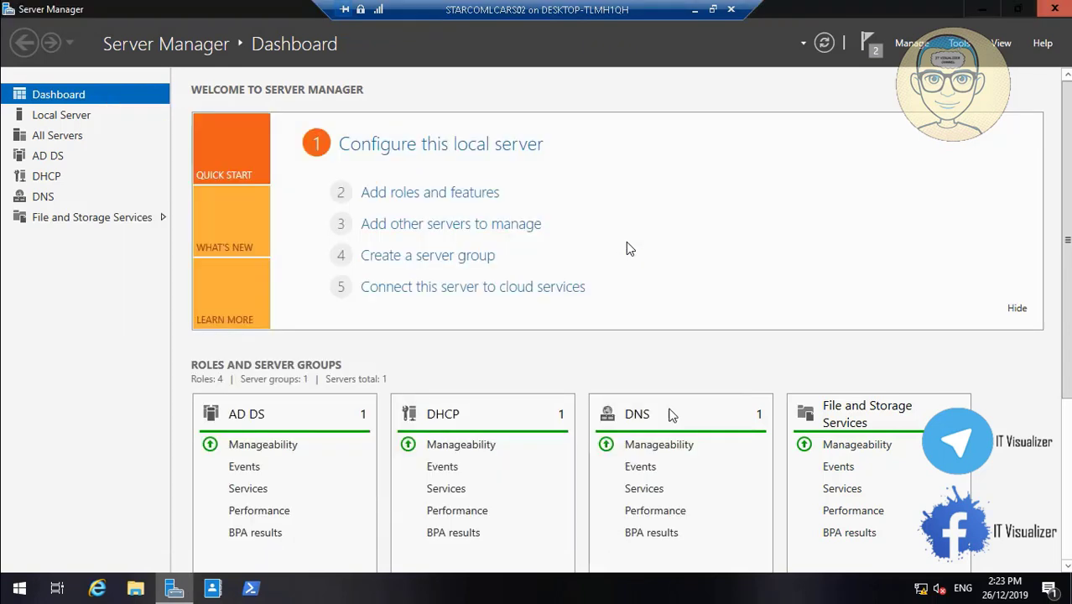
{"action": "left_click", "coordinate": [1053, 9]}
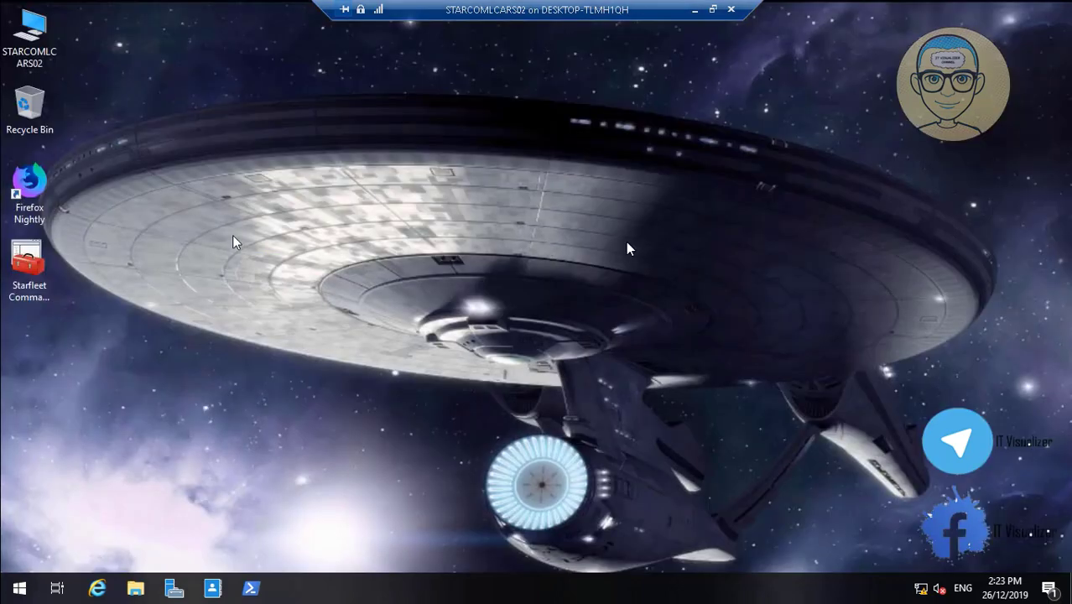
- Launch Starfleet Command Console 2 maximized and open File > Add/Remove Snap-in
{"action": "left_click", "coordinate": [24, 263]}
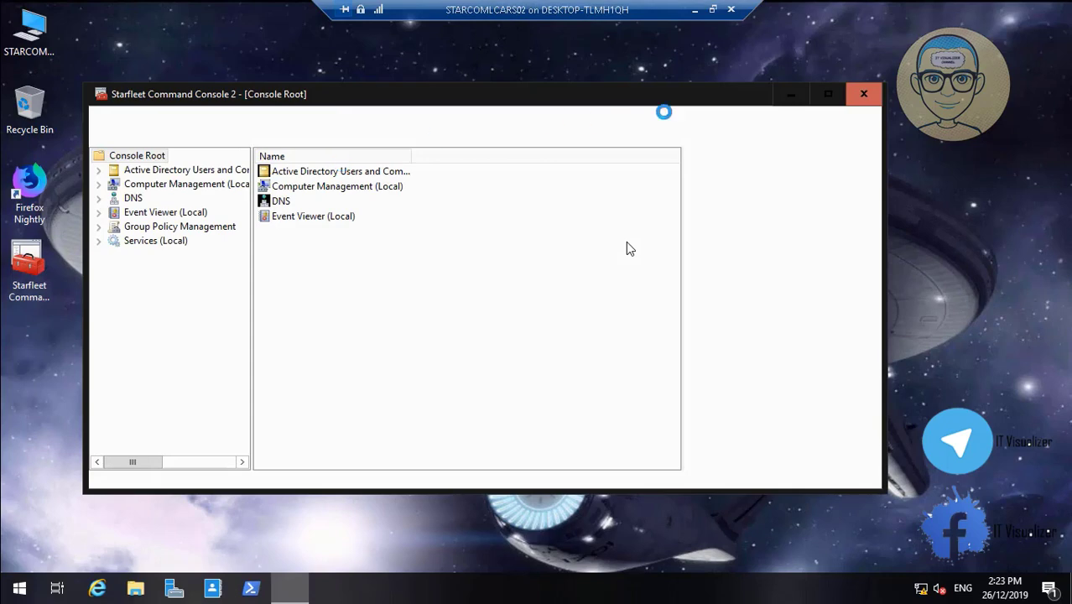
{"action": "left_click", "coordinate": [825, 94]}
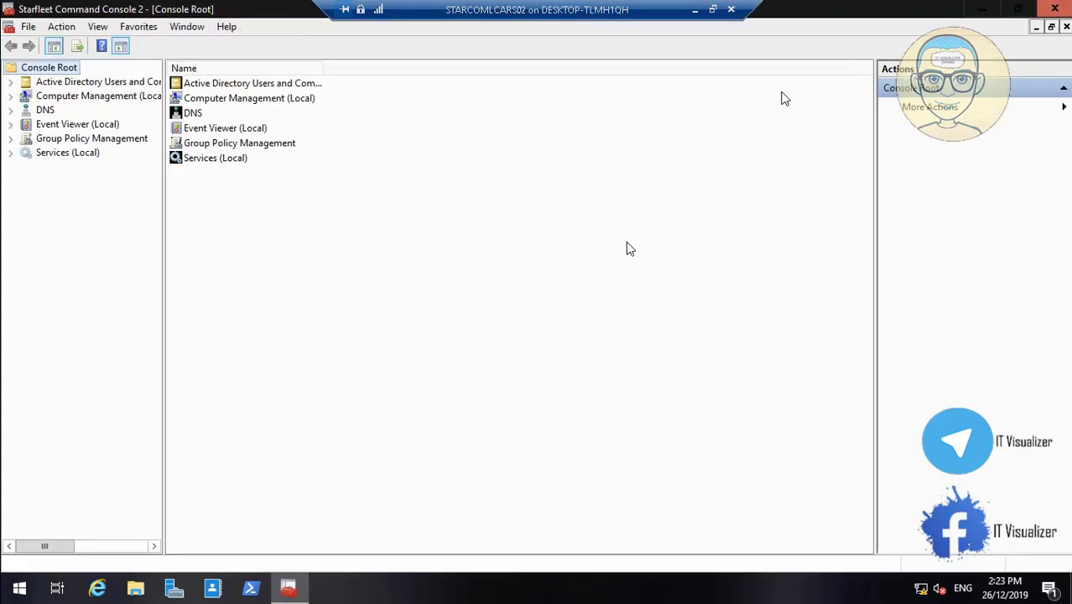
{"action": "left_click", "coordinate": [30, 27]}
{"action": "left_click", "coordinate": [92, 119]}
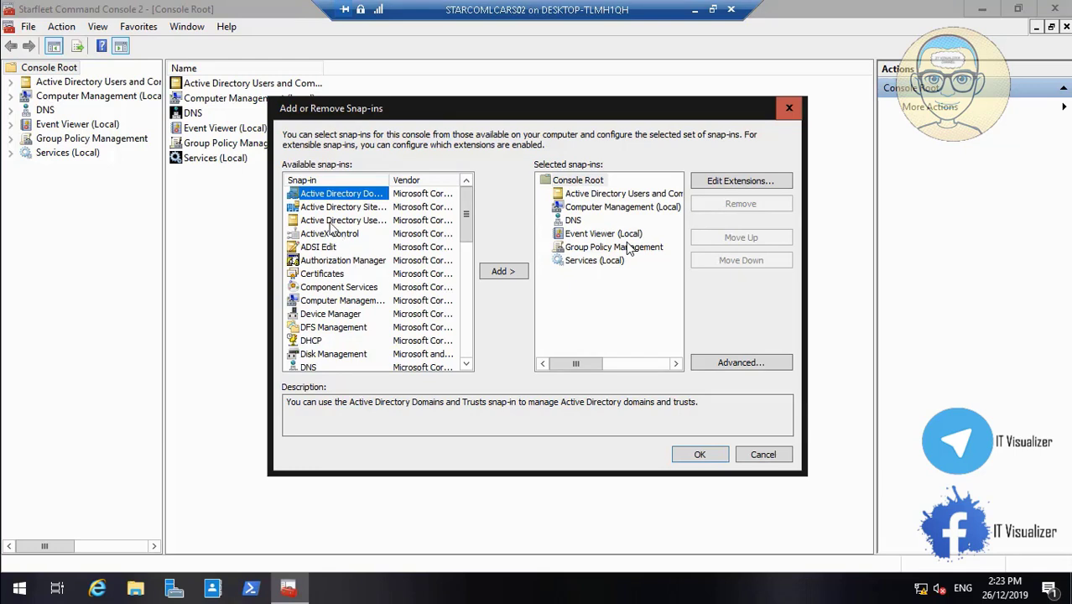
- Add the DFS Management, DHCP and File Server Resource Manager snap-ins and confirm with OK
{"action": "left_click", "coordinate": [324, 329]}
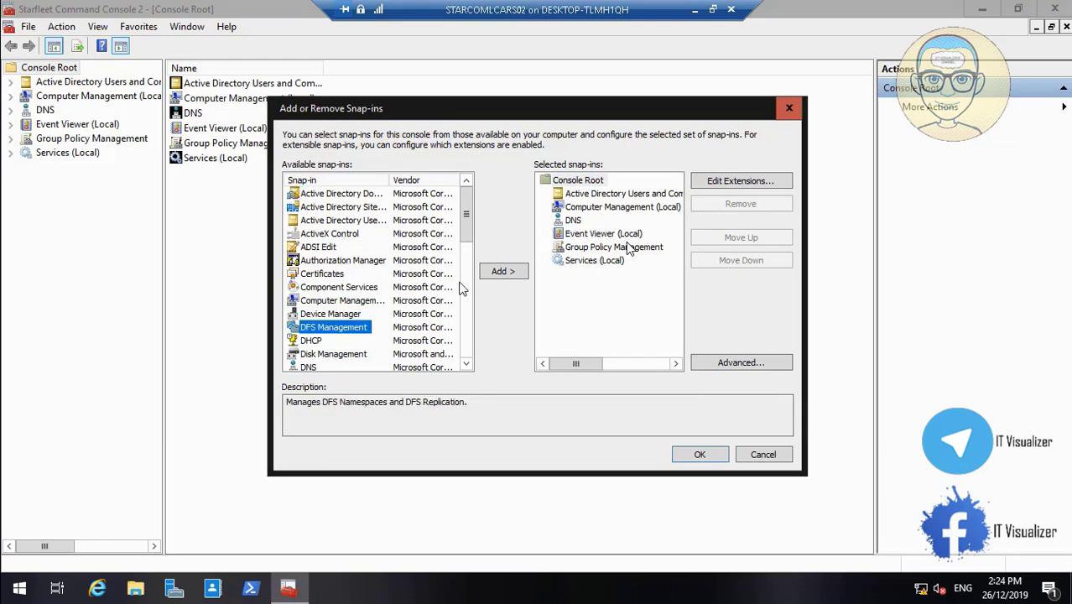
{"action": "left_click", "coordinate": [500, 274]}
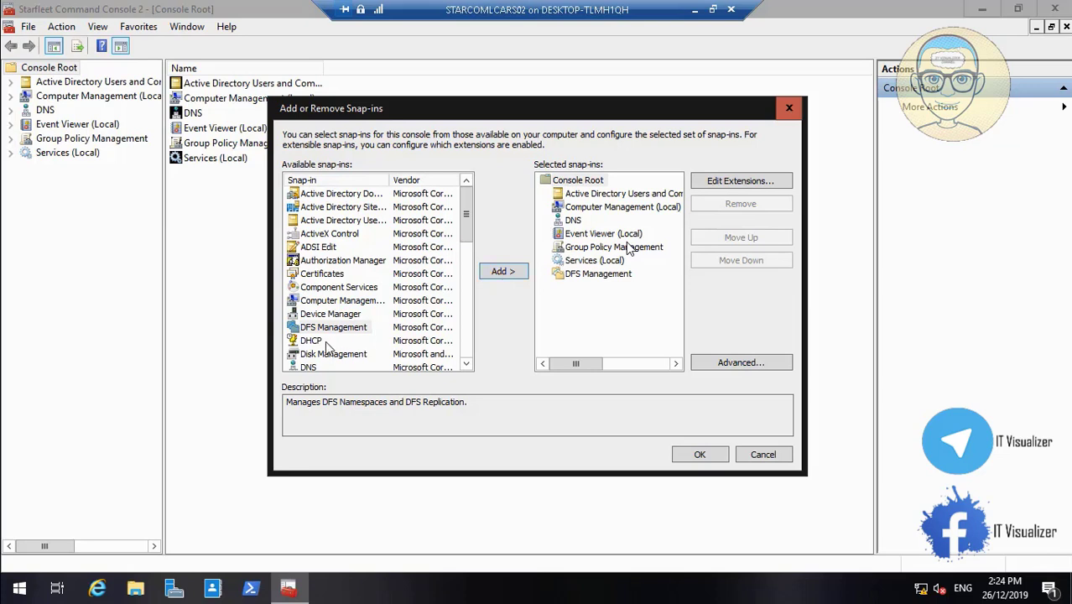
{"action": "left_click", "coordinate": [317, 342]}
{"action": "left_click", "coordinate": [503, 271]}
{"action": "scroll", "coordinate": [466, 353], "scroll_direction": "down", "scroll_amount": 2}
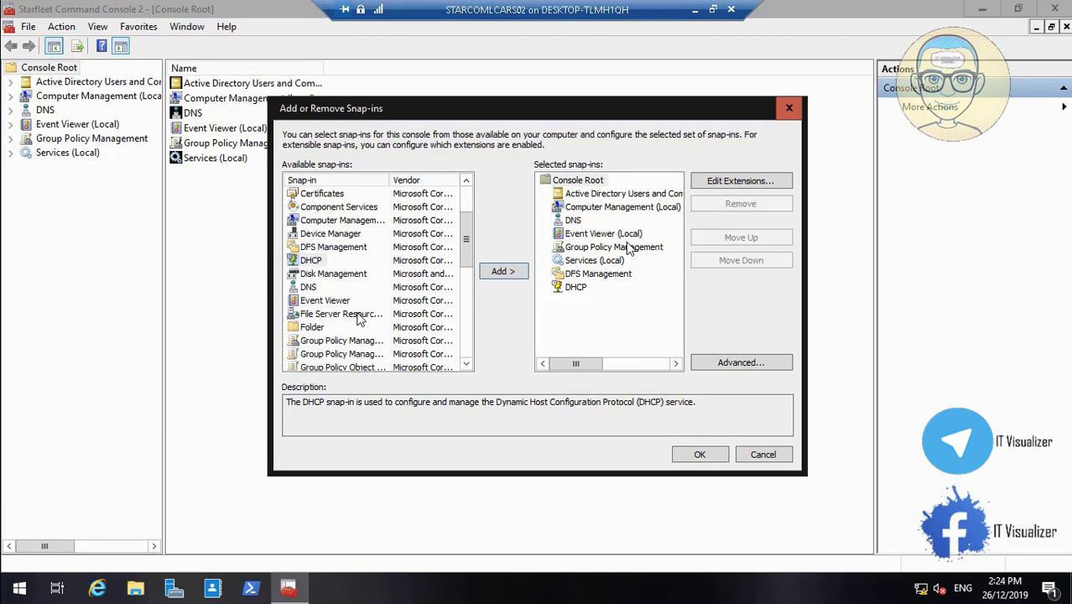
{"action": "left_click", "coordinate": [369, 314]}
{"action": "left_click", "coordinate": [499, 273]}
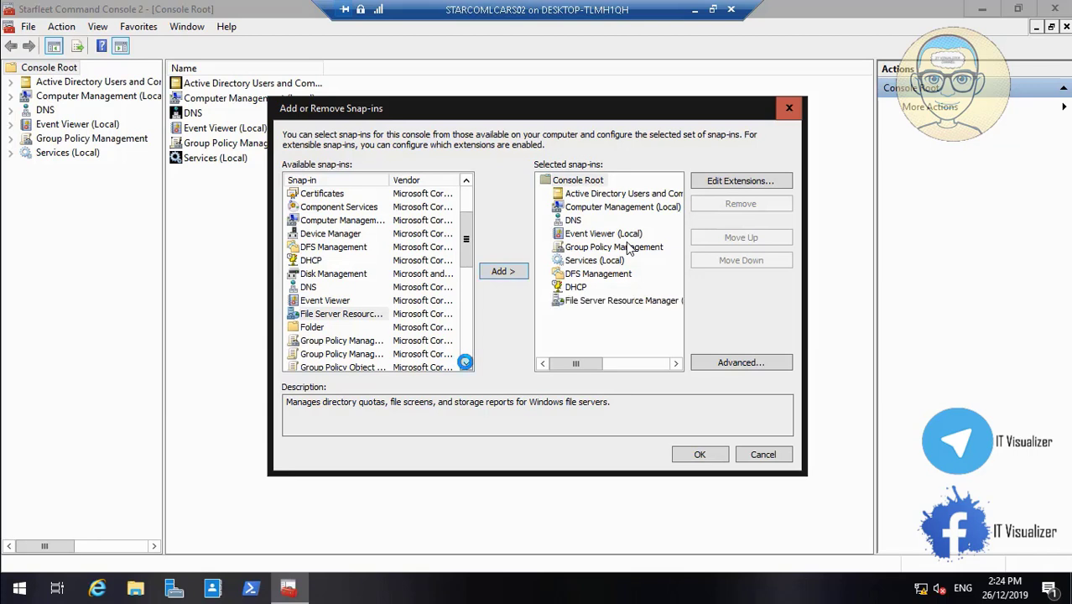
{"action": "scroll", "coordinate": [466, 365], "scroll_direction": "down", "scroll_amount": 4}
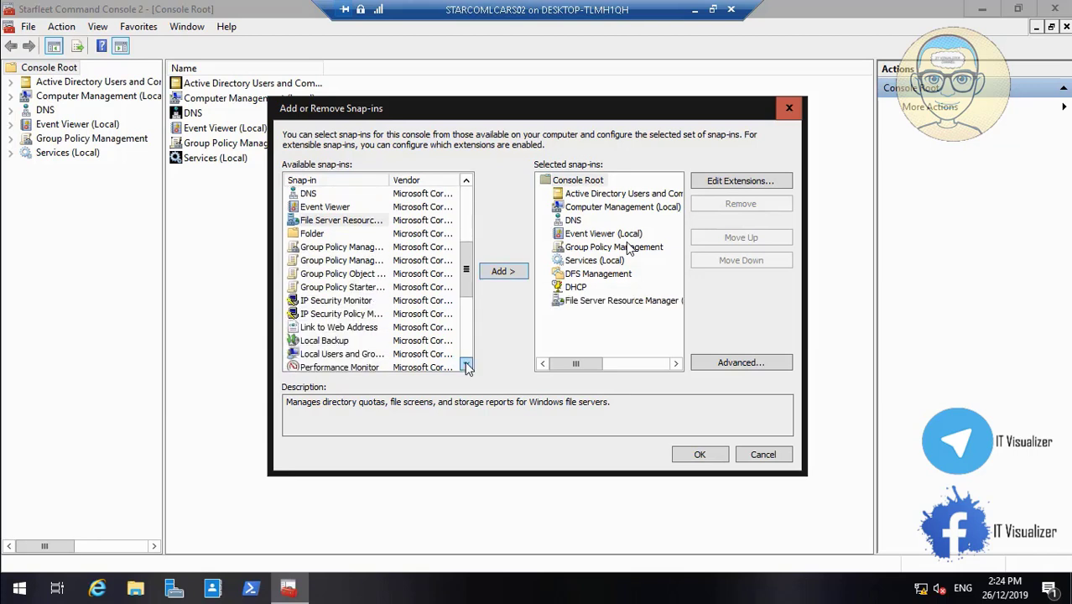
{"action": "scroll", "coordinate": [467, 365], "scroll_direction": "down", "scroll_amount": 4}
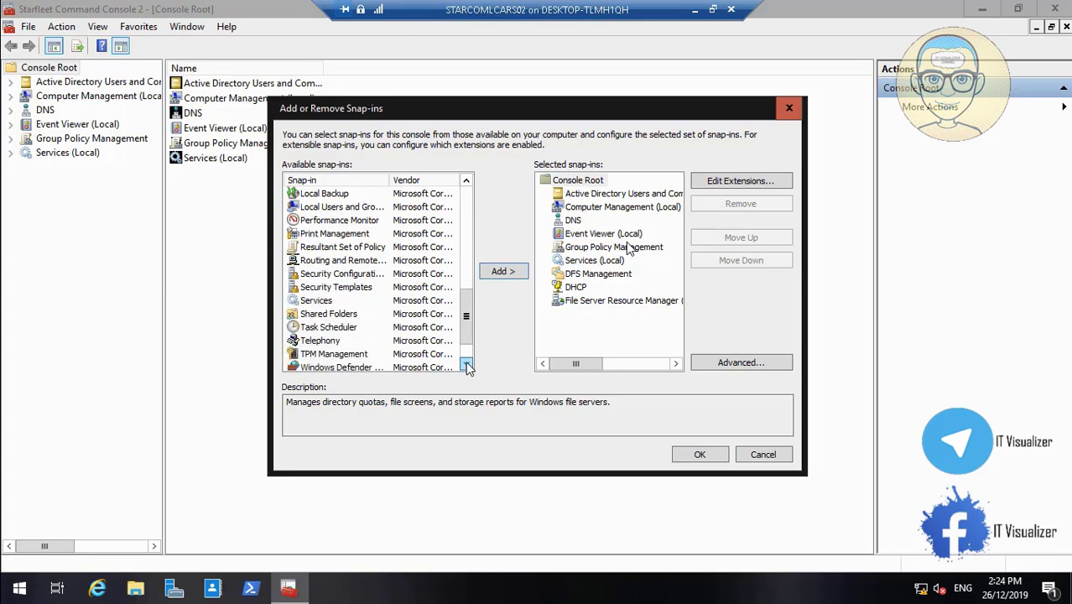
{"action": "left_click", "coordinate": [701, 456]}
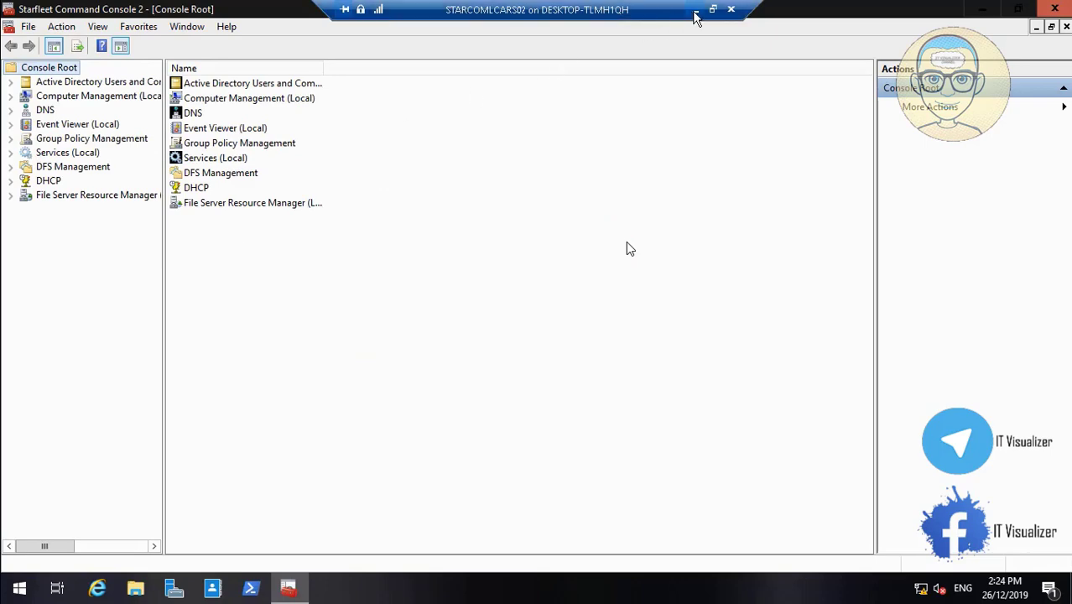
{"action": "left_click", "coordinate": [694, 10]}
- In the STARCOM_LCARS01 session, start Configure Failover on IPv4 and advance past the introduction
{"action": "mouse_move", "coordinate": [482, 587]}
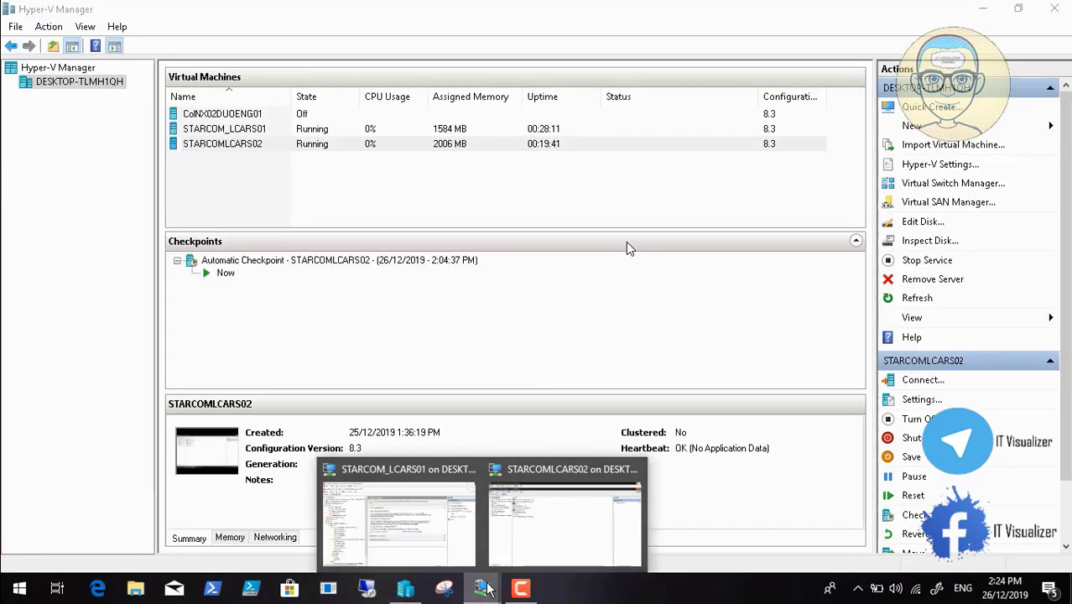
{"action": "left_click", "coordinate": [401, 499]}
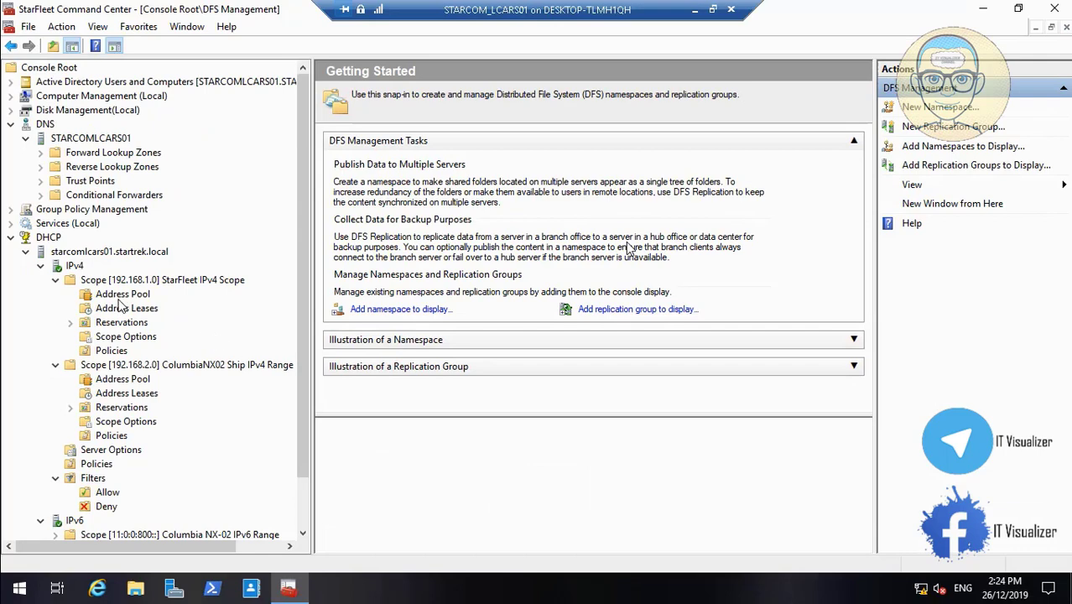
{"action": "right_click", "coordinate": [78, 265]}
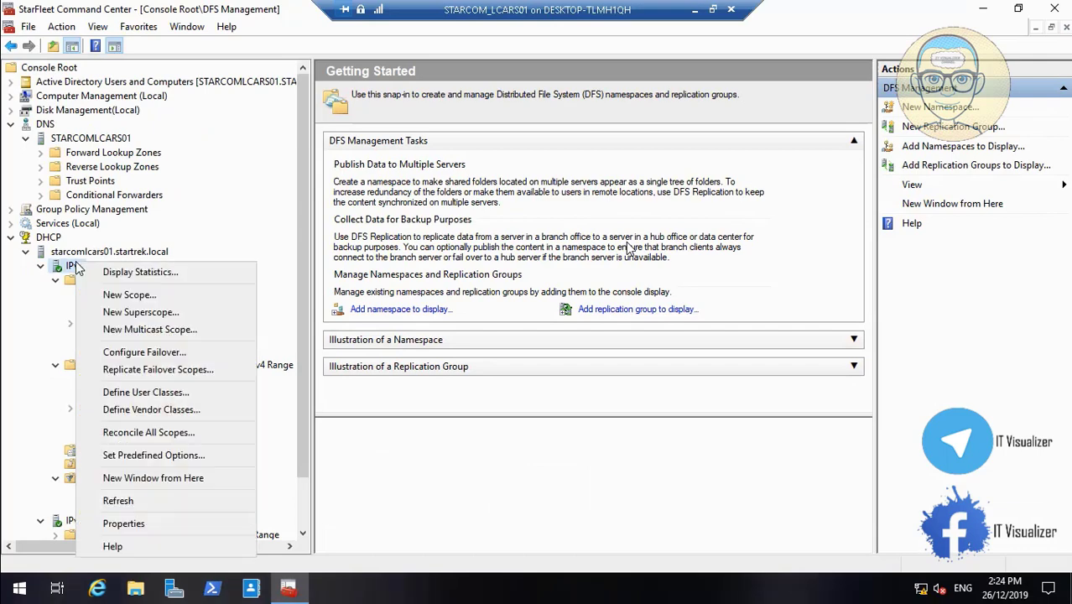
{"action": "left_click", "coordinate": [147, 355]}
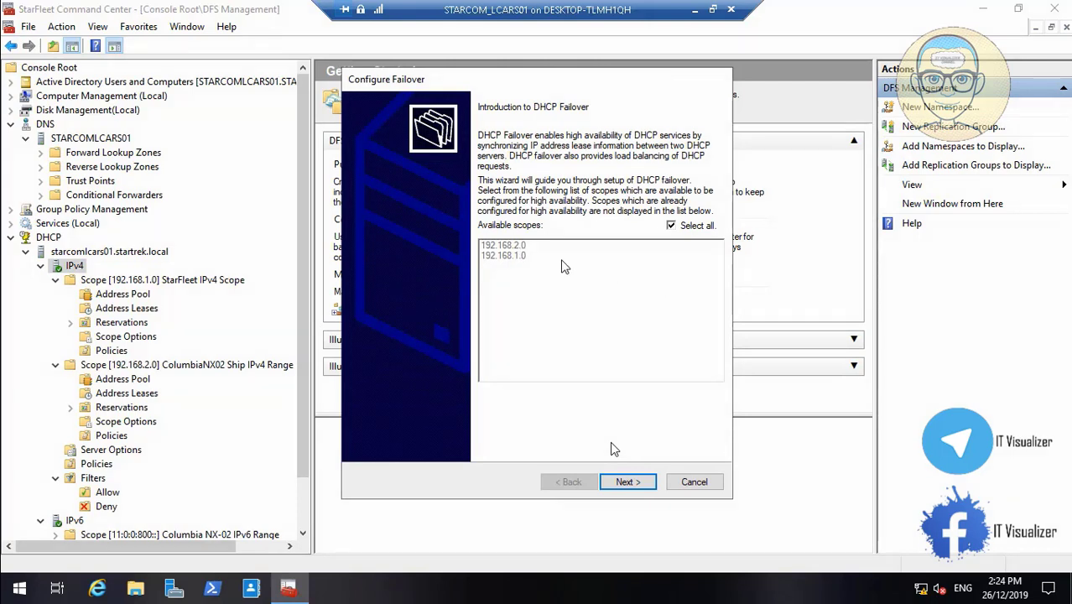
{"action": "left_click", "coordinate": [628, 483]}
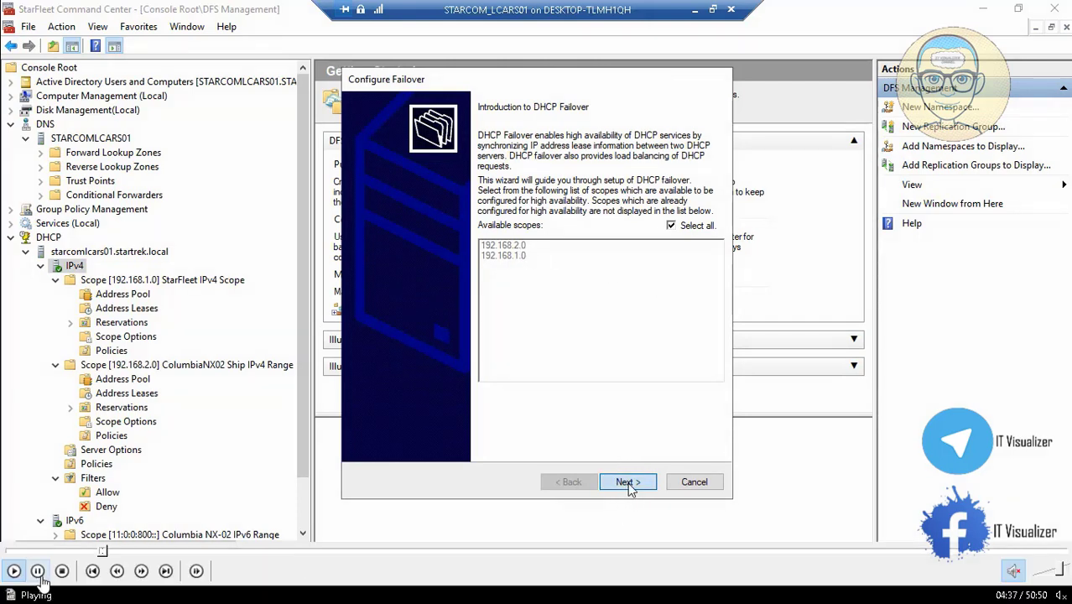
- Return to the failover wizard's partner server page and open the Add Server dialog
{"action": "left_click", "coordinate": [38, 573]}
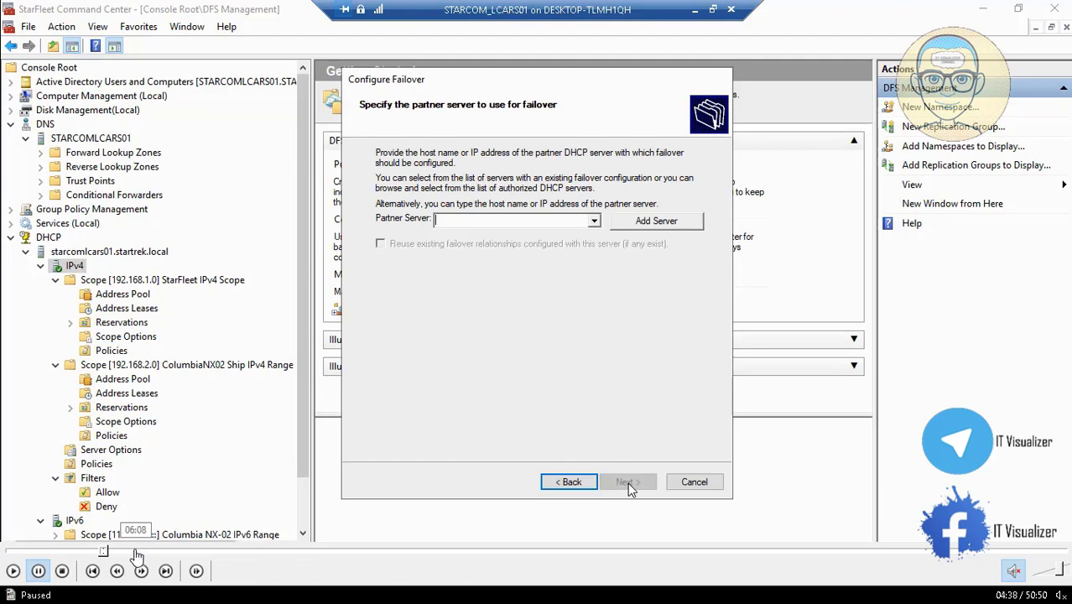
{"action": "left_click", "coordinate": [103, 553]}
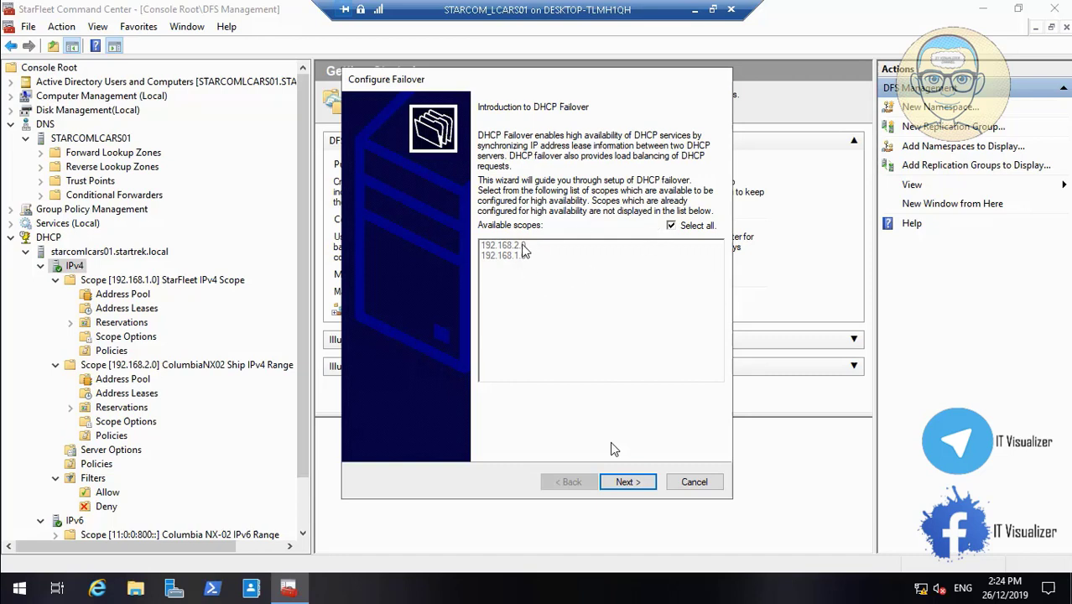
{"action": "mouse_move", "coordinate": [169, 570]}
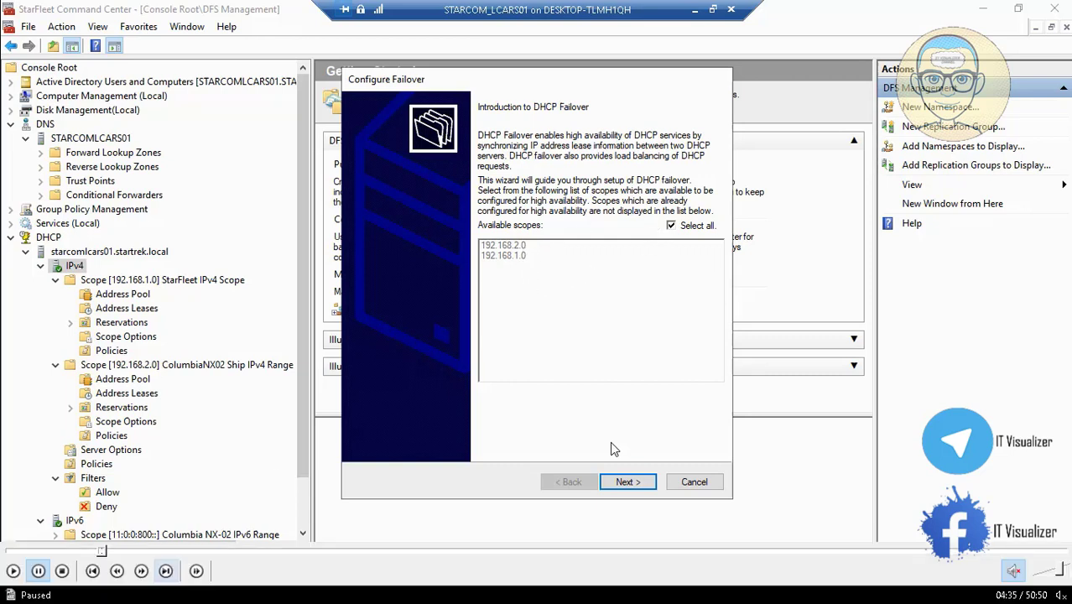
{"action": "left_click", "coordinate": [12, 571]}
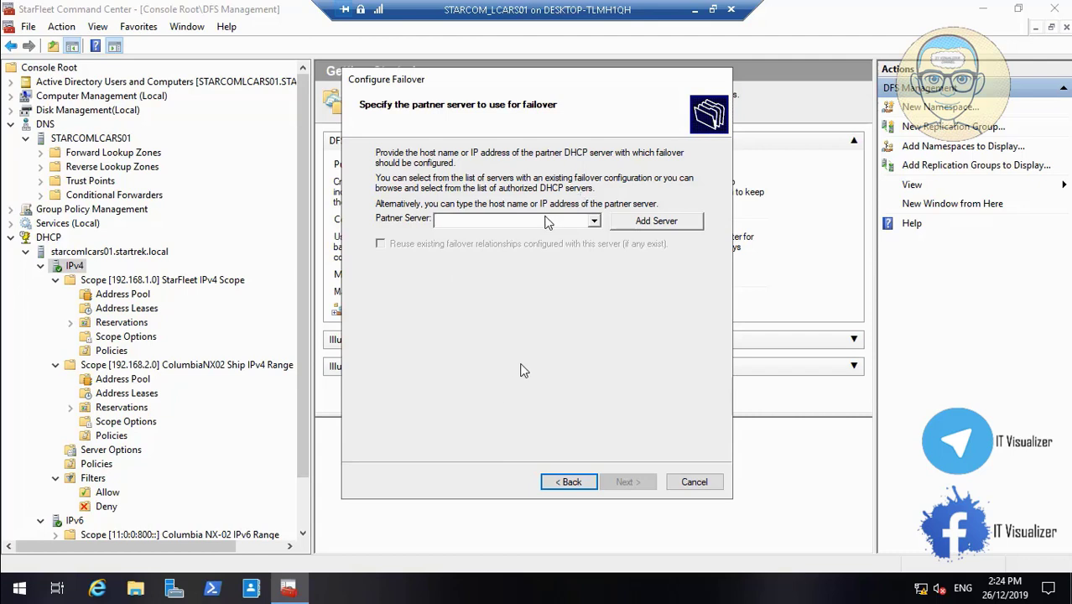
{"action": "left_click", "coordinate": [569, 483]}
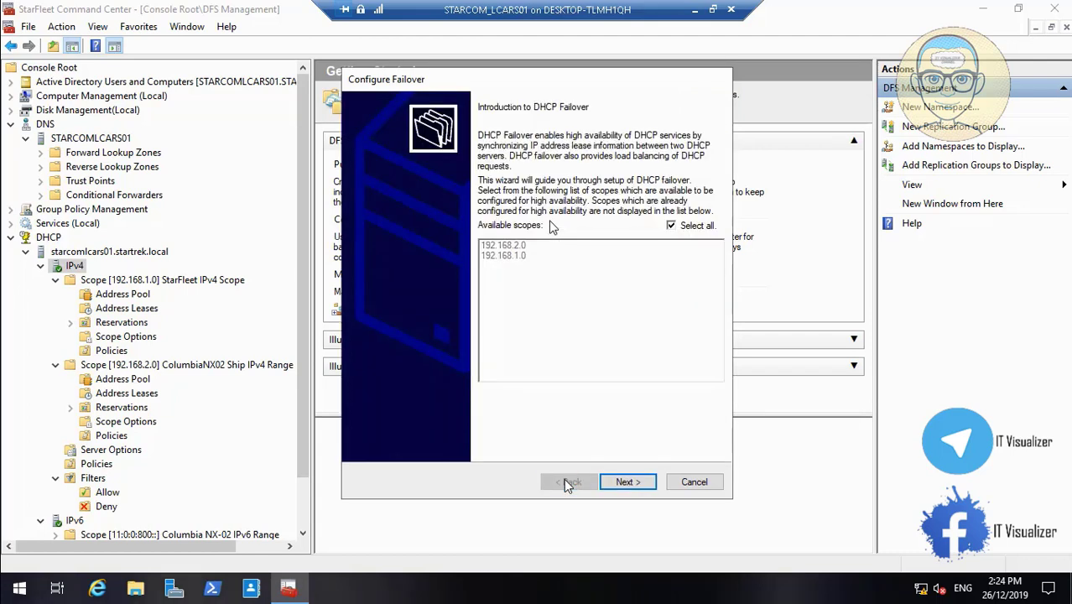
{"action": "left_click", "coordinate": [630, 485]}
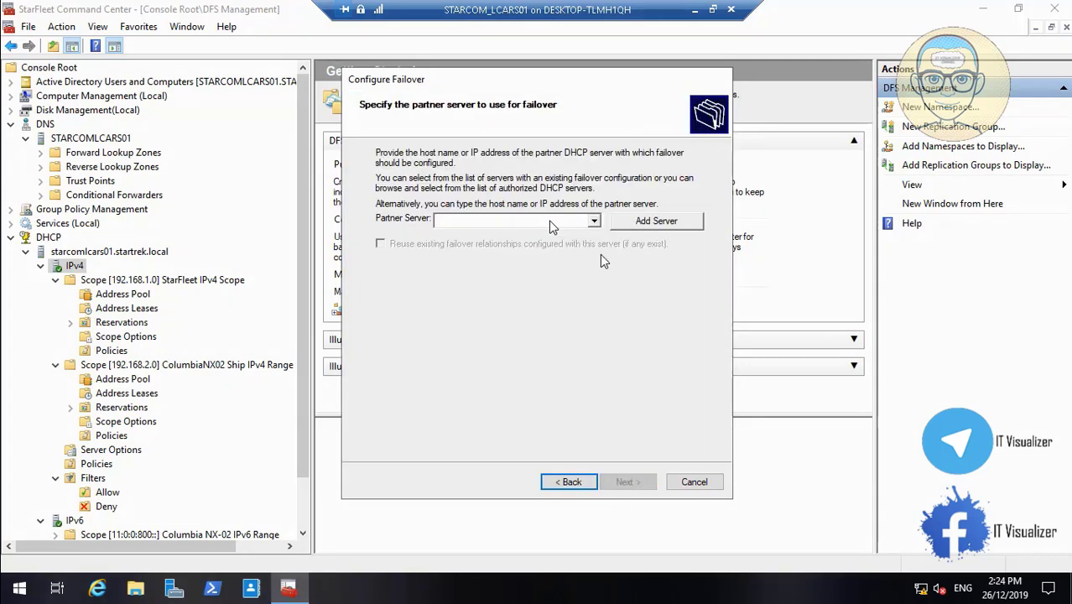
{"action": "left_click", "coordinate": [593, 221]}
{"action": "left_click", "coordinate": [596, 222]}
{"action": "left_click", "coordinate": [663, 222]}
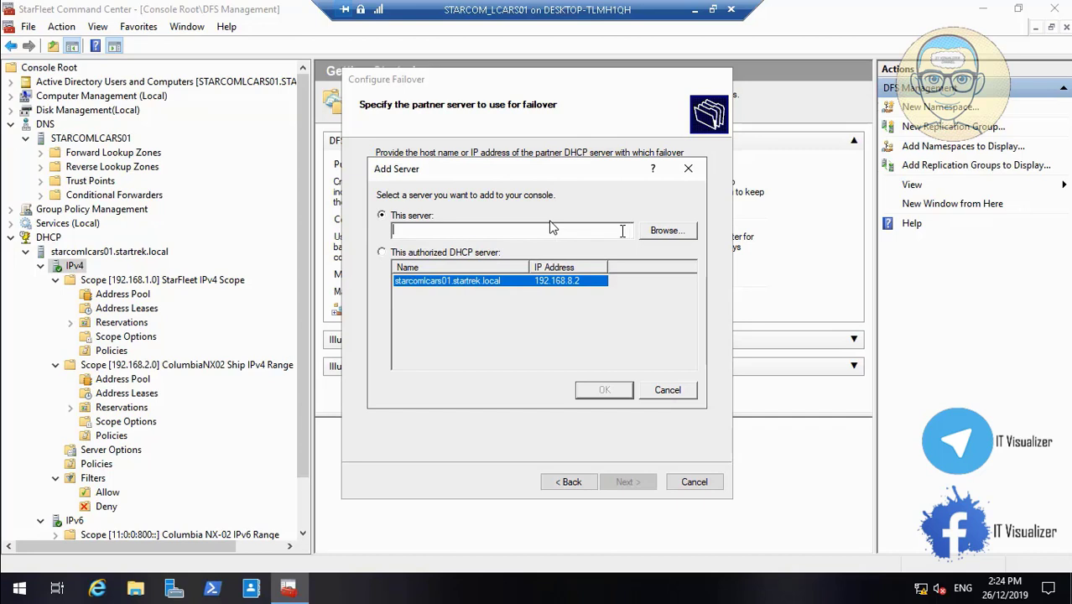
- Browse to and resolve starcomlcars02, setting starcomlcars02.startrek.local as the failover partner server
{"action": "left_click", "coordinate": [660, 234]}
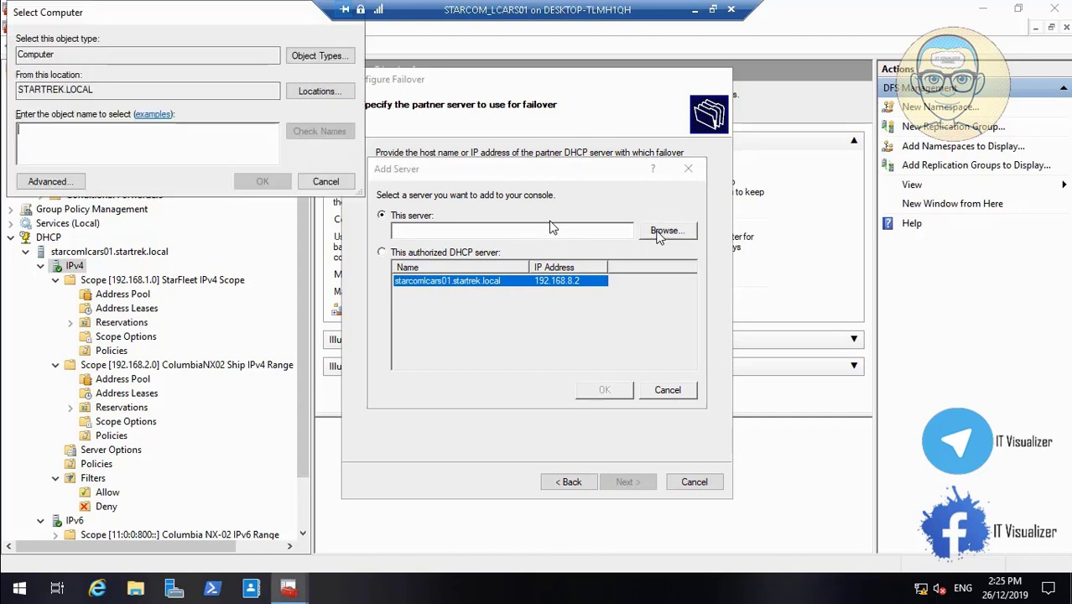
{"action": "type", "text": "starcomlcars02"}
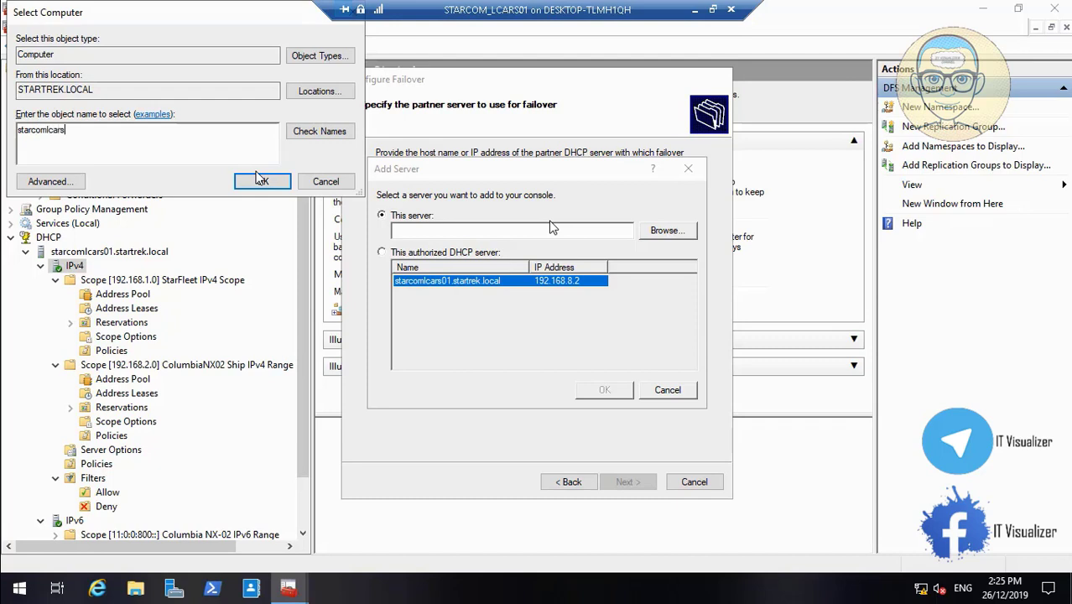
{"action": "left_click", "coordinate": [323, 133]}
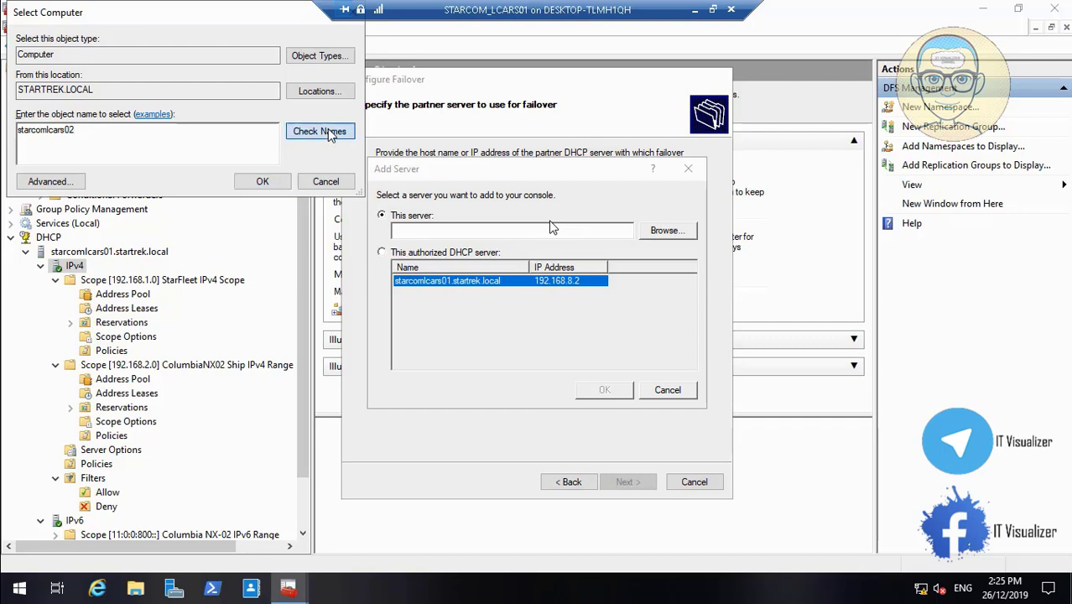
{"action": "left_click", "coordinate": [263, 181]}
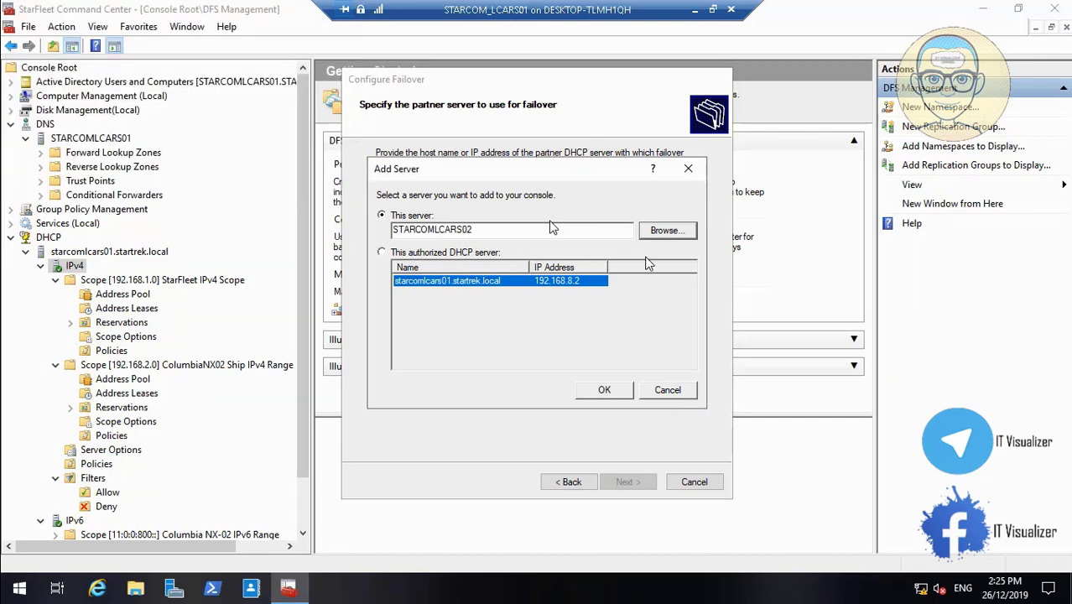
{"action": "left_click", "coordinate": [606, 391]}
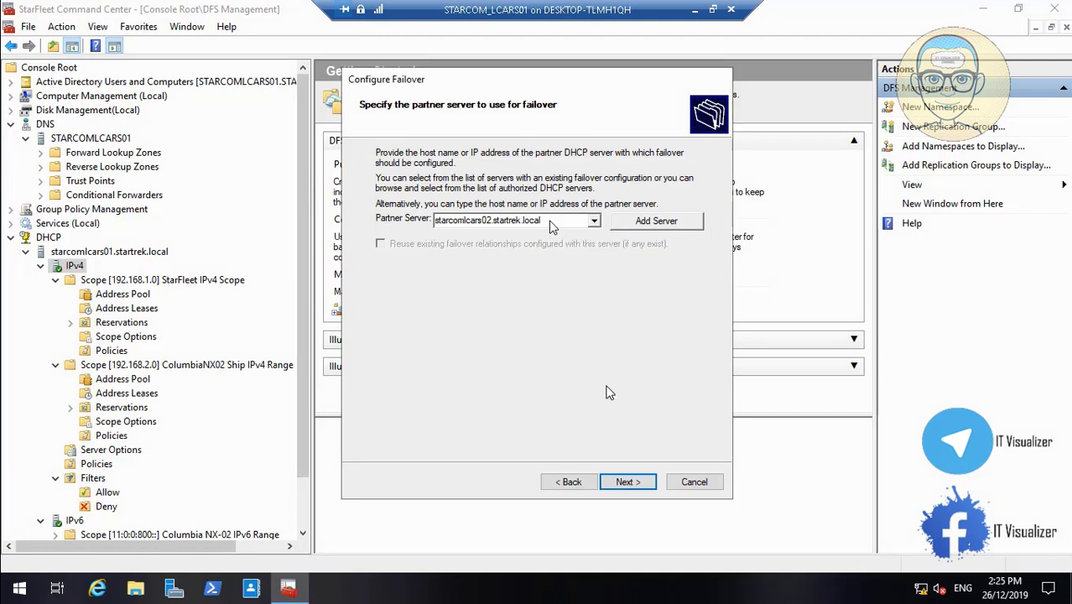
{"action": "left_click", "coordinate": [625, 485]}
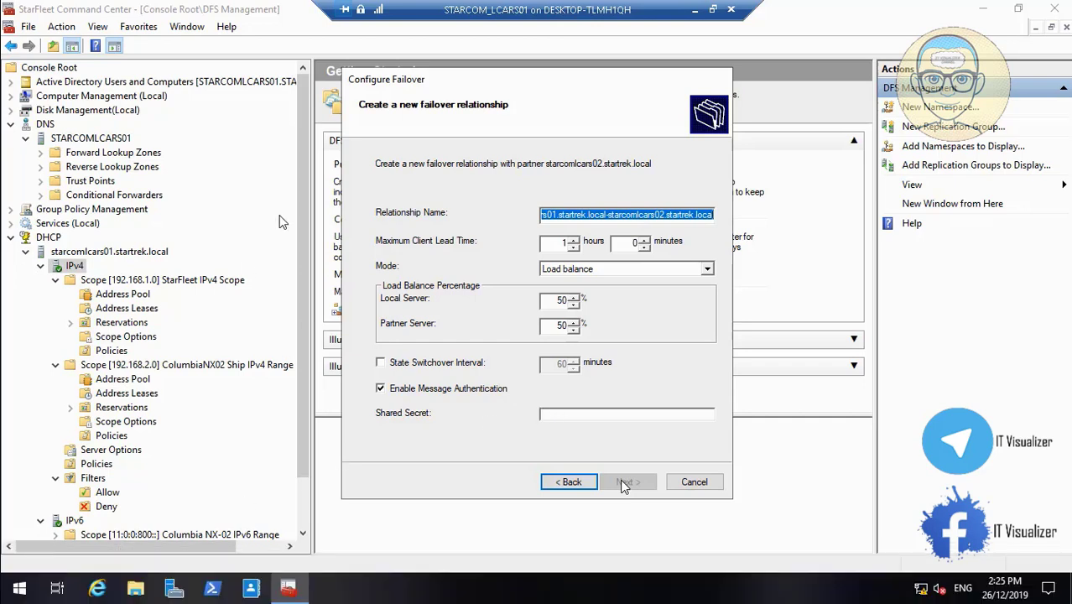
- Keep Load balance 50/50 mode and enter the failover shared secret
{"action": "left_click", "coordinate": [563, 414]}
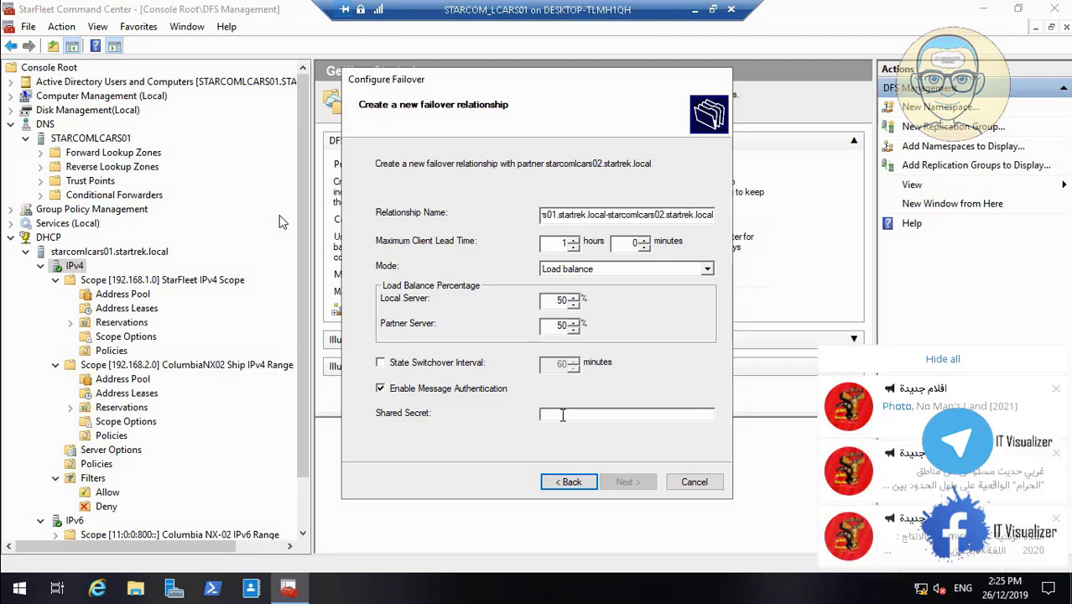
{"action": "left_click", "coordinate": [707, 269]}
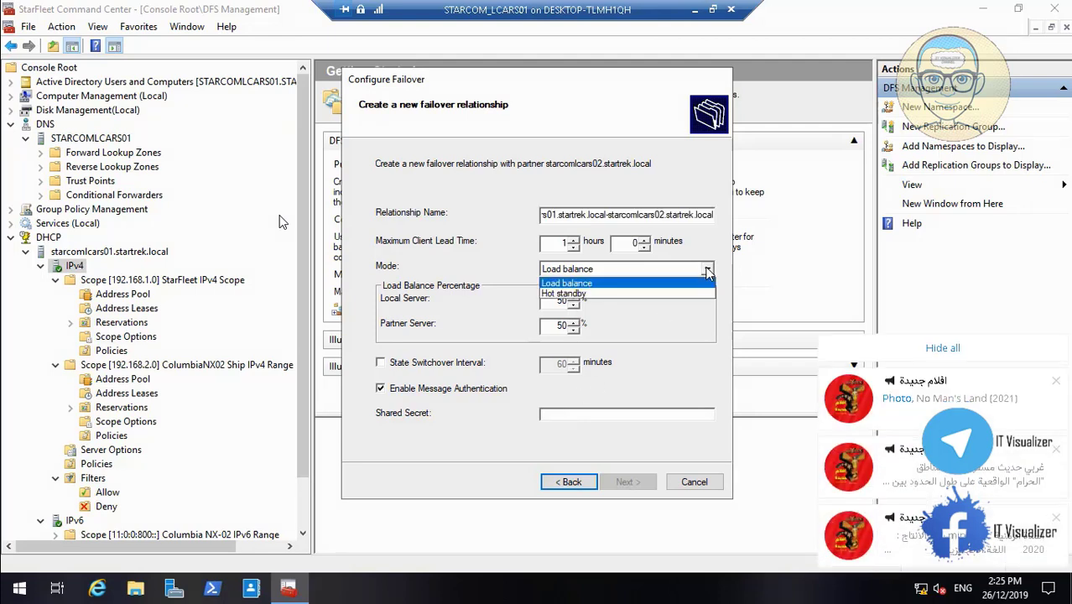
{"action": "left_click", "coordinate": [707, 270]}
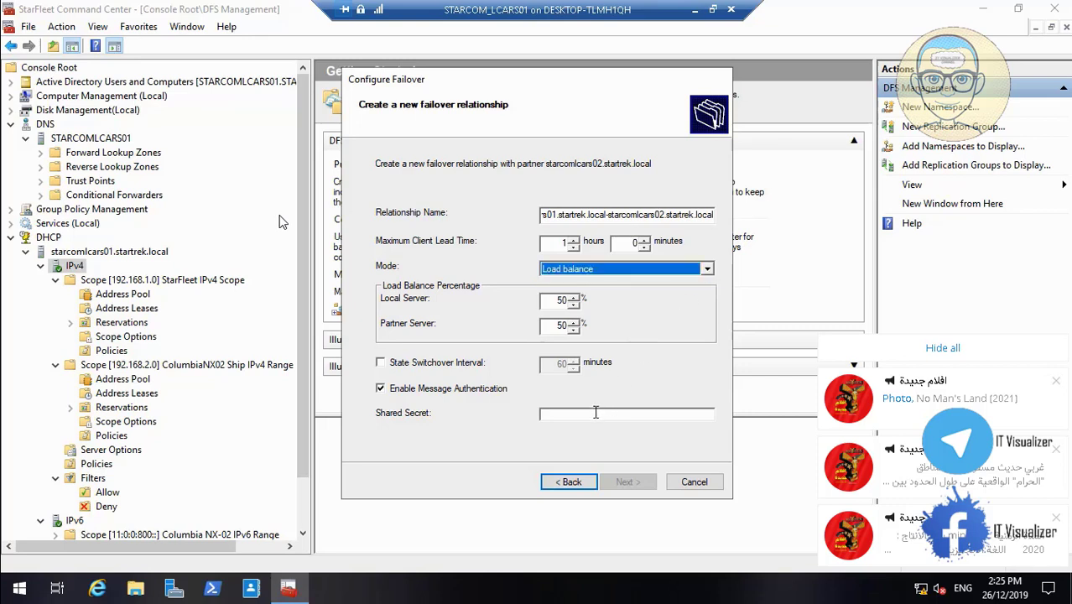
{"action": "left_click", "coordinate": [596, 411]}
{"action": "type", "text": "P@ssw0"}
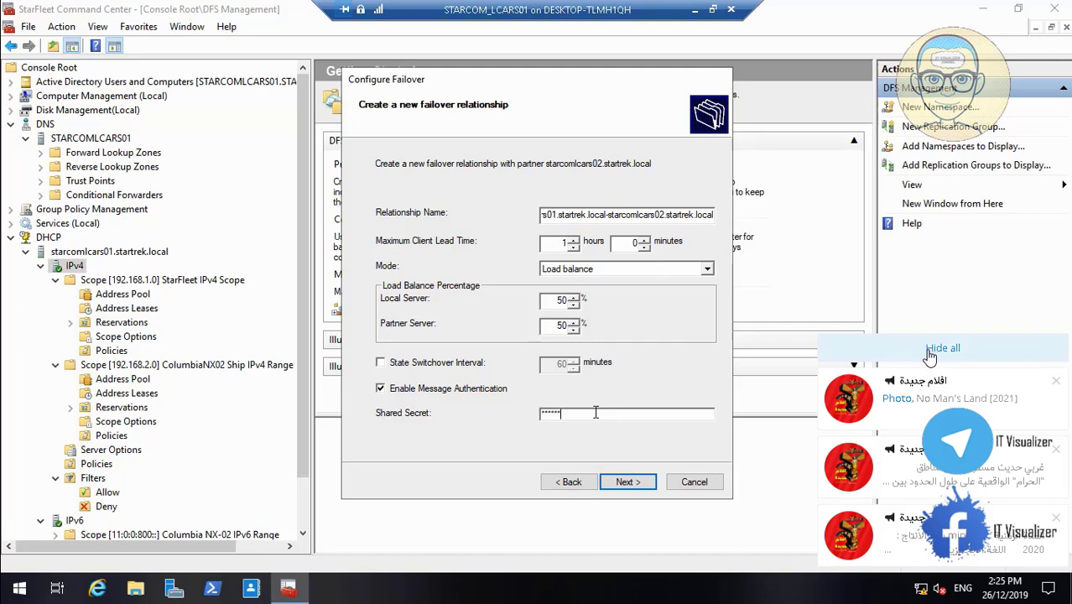
{"action": "left_click", "coordinate": [930, 352]}
{"action": "type", "text": "r"}
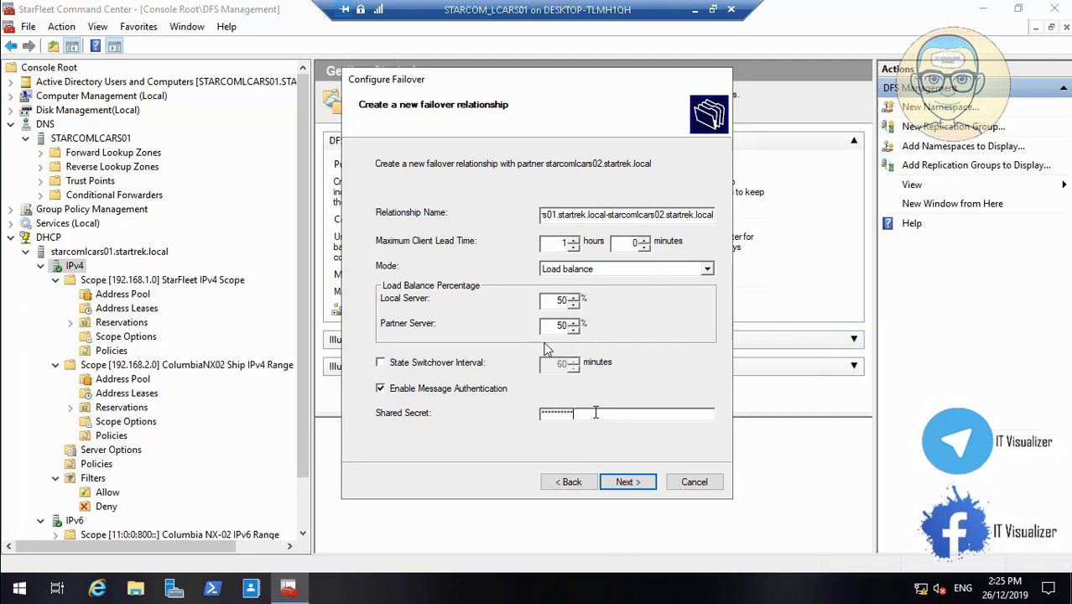
- Apply the failover configuration and close the completed wizard
{"action": "left_click", "coordinate": [628, 483]}
{"action": "left_click", "coordinate": [627, 483]}
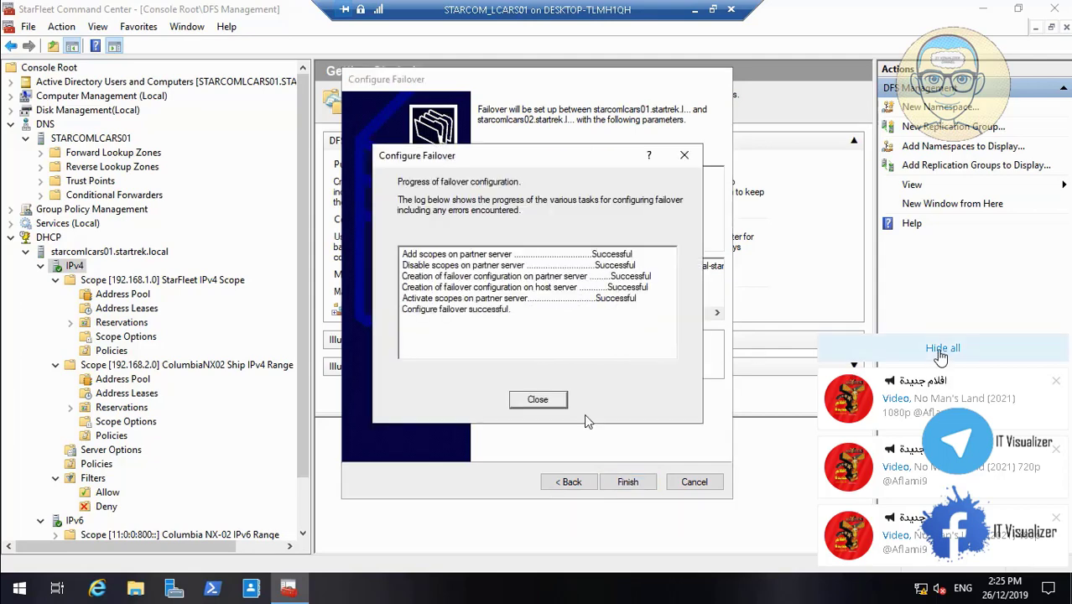
{"action": "left_click", "coordinate": [538, 399]}
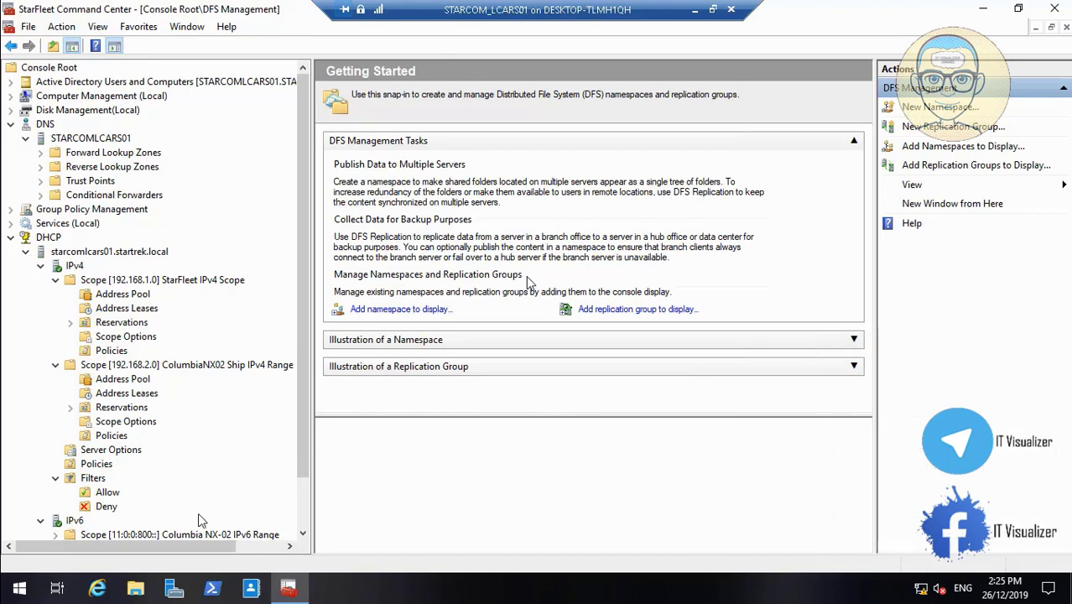
- Collapse and re-expand the IPv6 node, then dismiss its actions menu unused
{"action": "scroll", "coordinate": [252, 470], "scroll_direction": "down", "scroll_amount": 3}
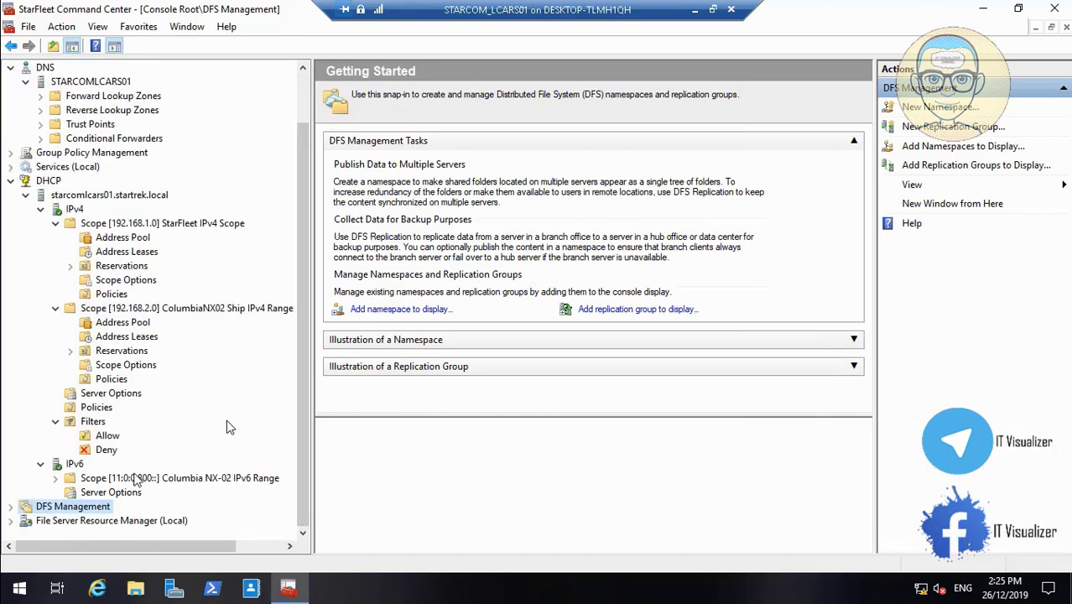
{"action": "left_click", "coordinate": [42, 466]}
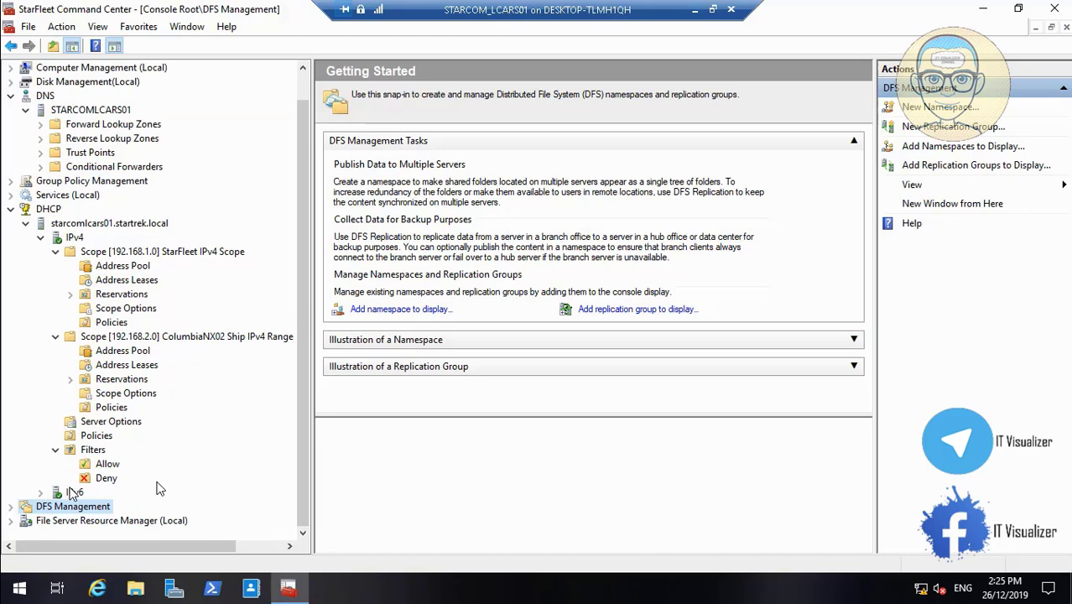
{"action": "left_click", "coordinate": [41, 493]}
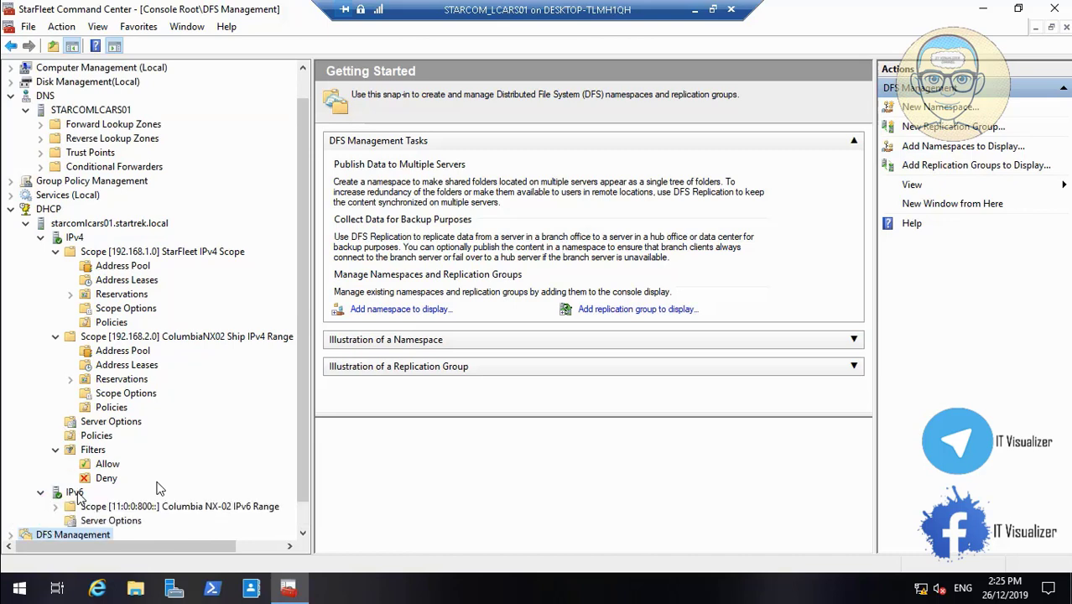
{"action": "right_click", "coordinate": [77, 493]}
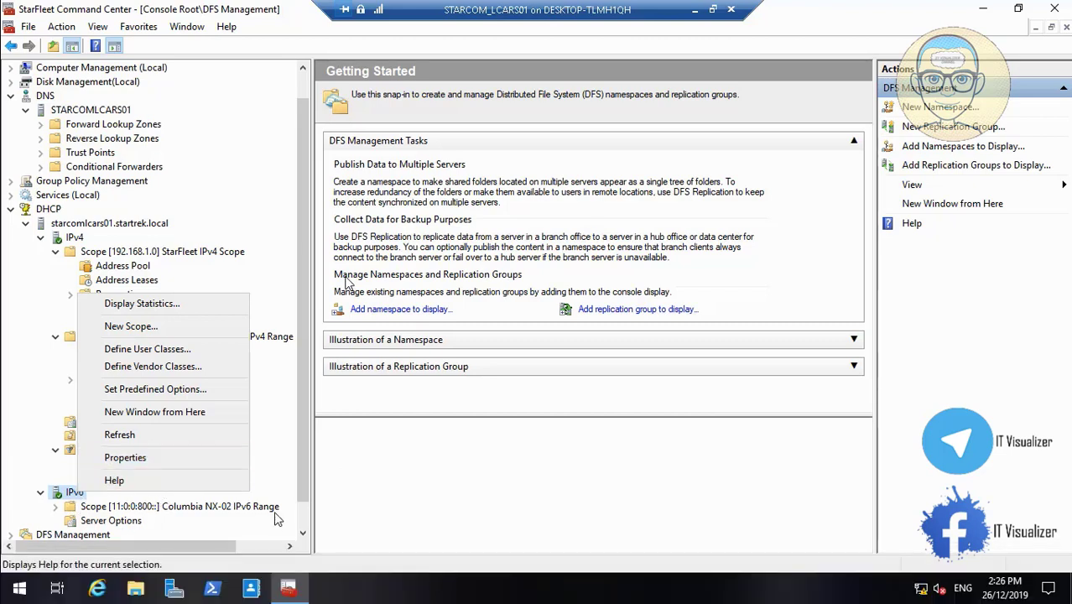
{"action": "left_click", "coordinate": [301, 519]}
{"action": "scroll", "coordinate": [301, 518], "scroll_direction": "down", "scroll_amount": 1}
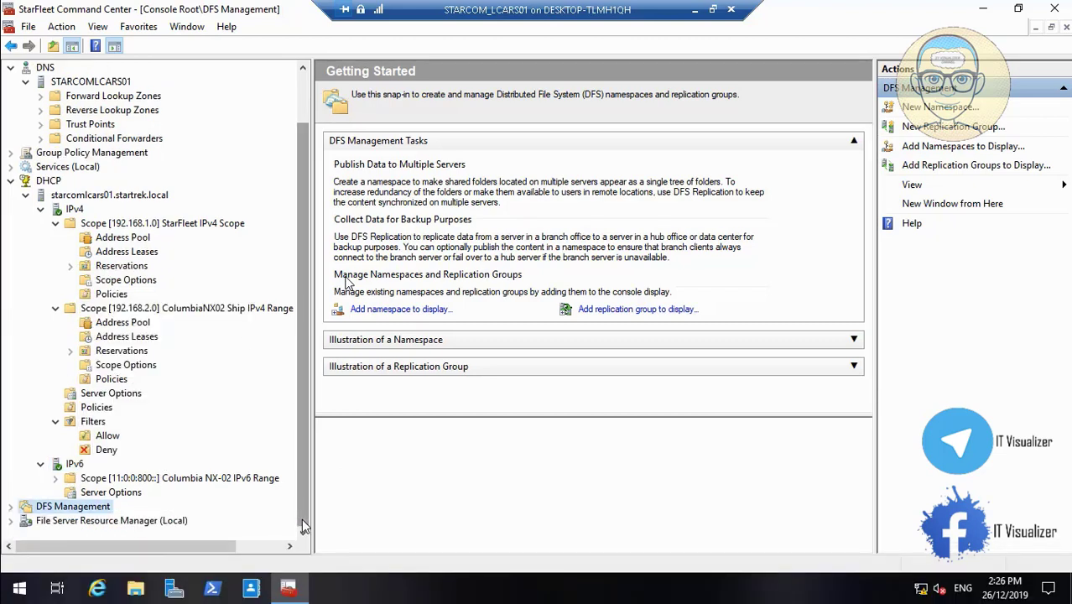
- Expand DFS Management > Replication and choose New Replication Group from its menu
{"action": "left_click", "coordinate": [10, 507]}
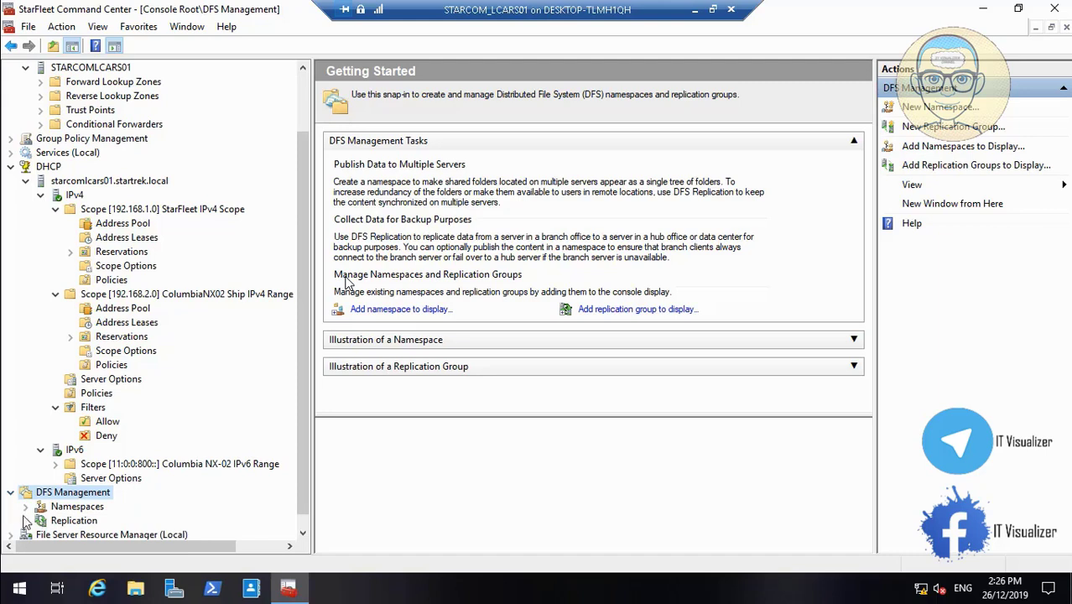
{"action": "left_click", "coordinate": [26, 520]}
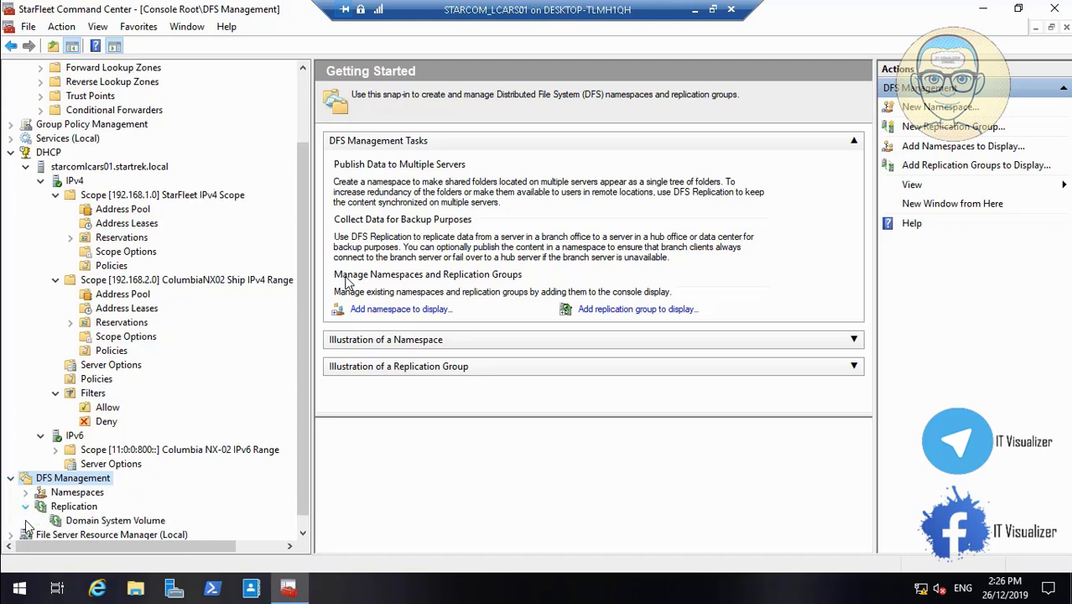
{"action": "right_click", "coordinate": [72, 508]}
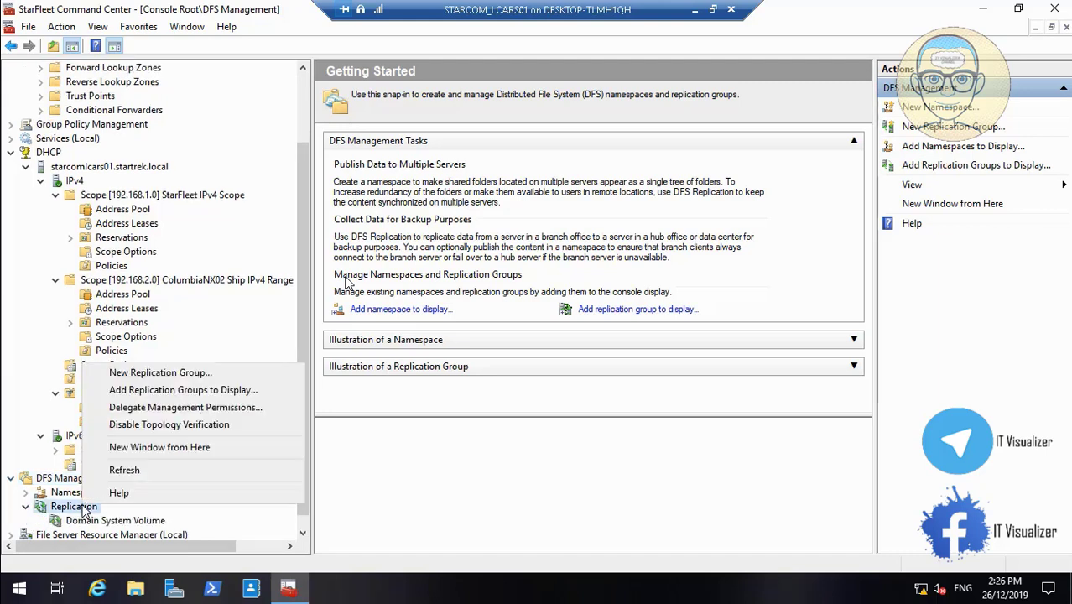
{"action": "left_click", "coordinate": [175, 376]}
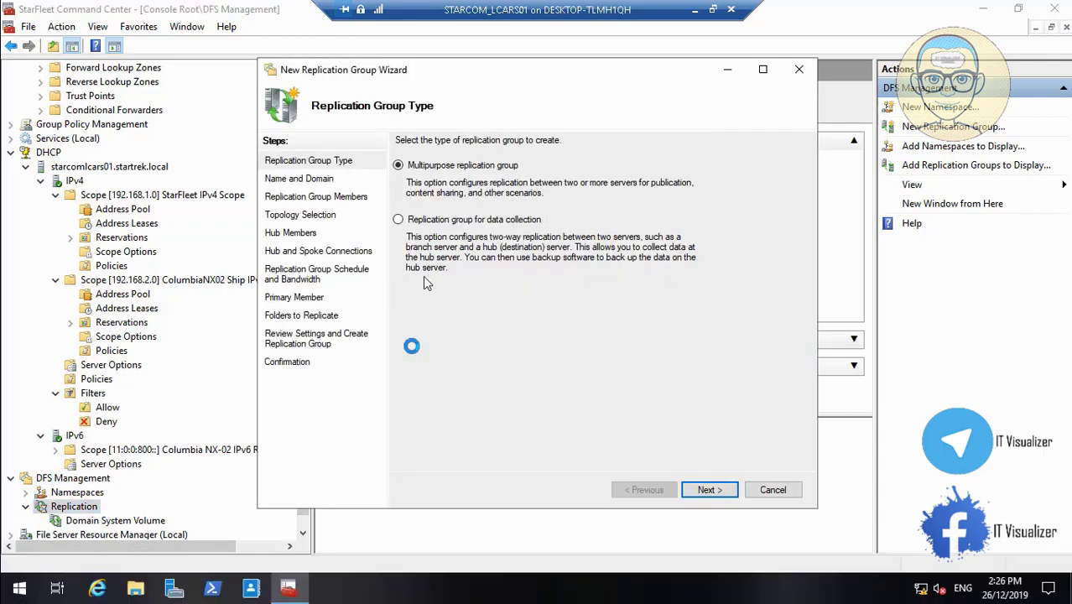
{"action": "double_click", "coordinate": [475, 284]}
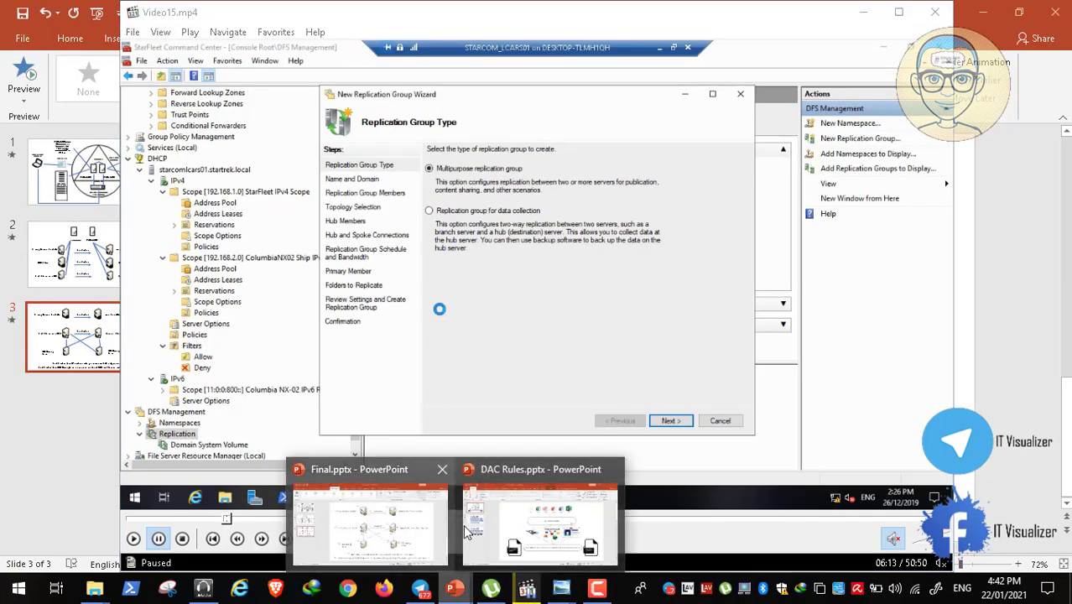
{"action": "mouse_move", "coordinate": [561, 590]}
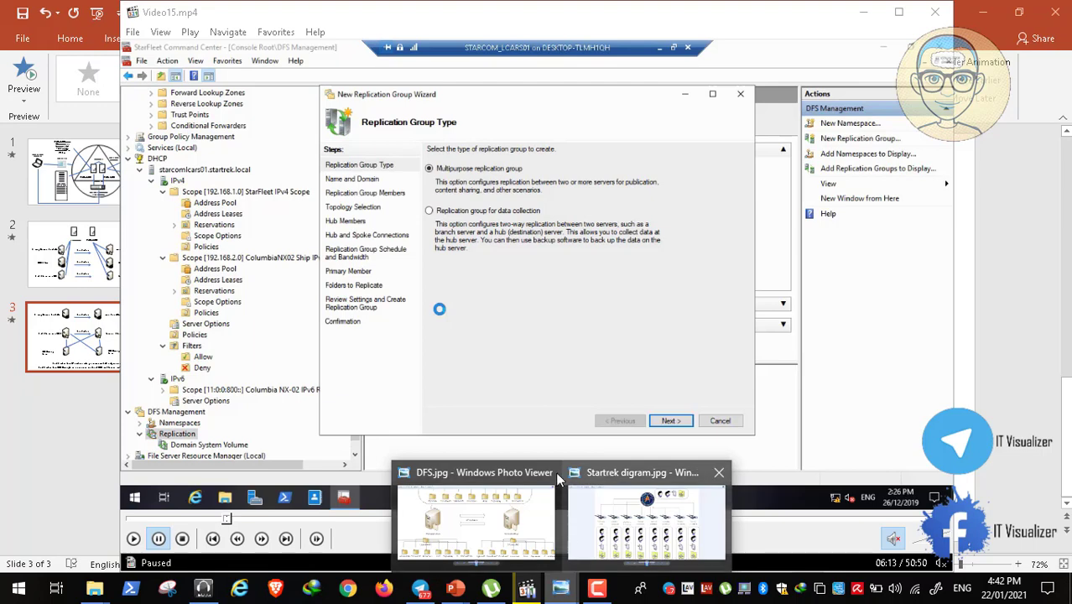
{"action": "left_click", "coordinate": [521, 501]}
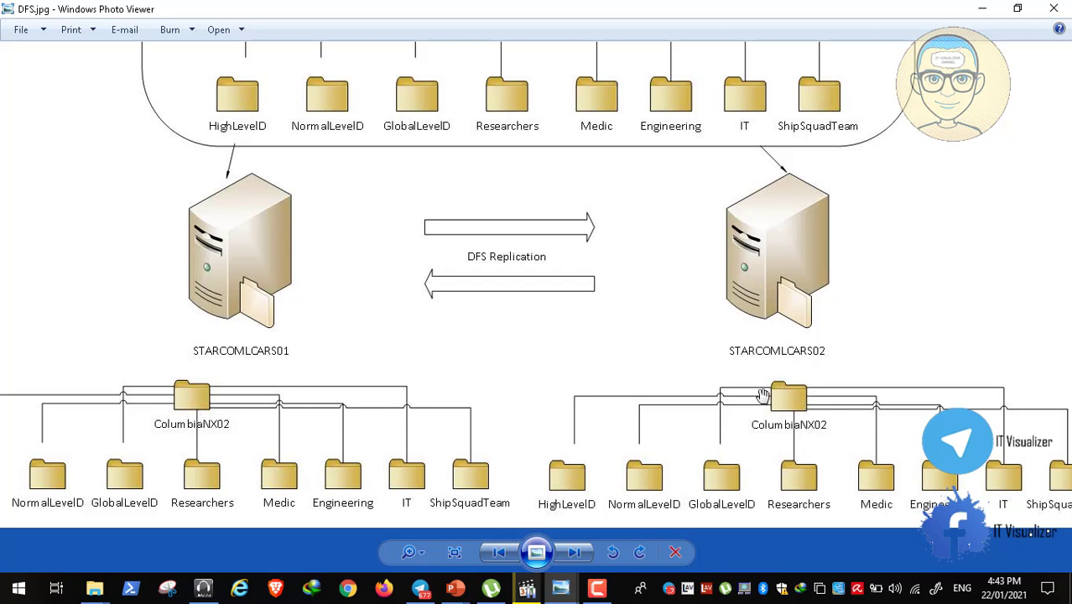
{"action": "left_click", "coordinate": [980, 8]}
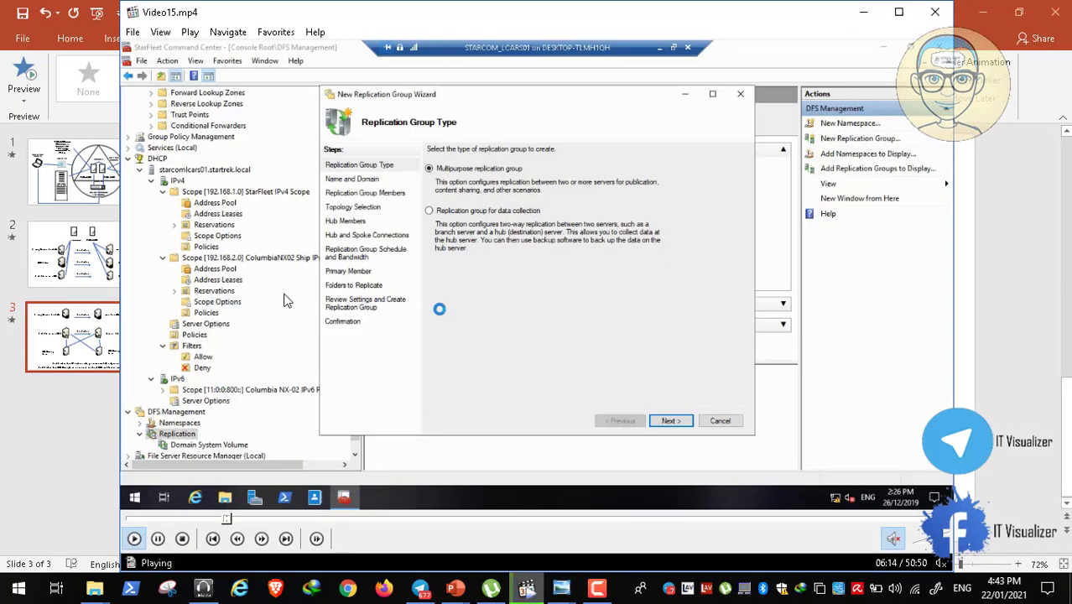
{"action": "double_click", "coordinate": [283, 301]}
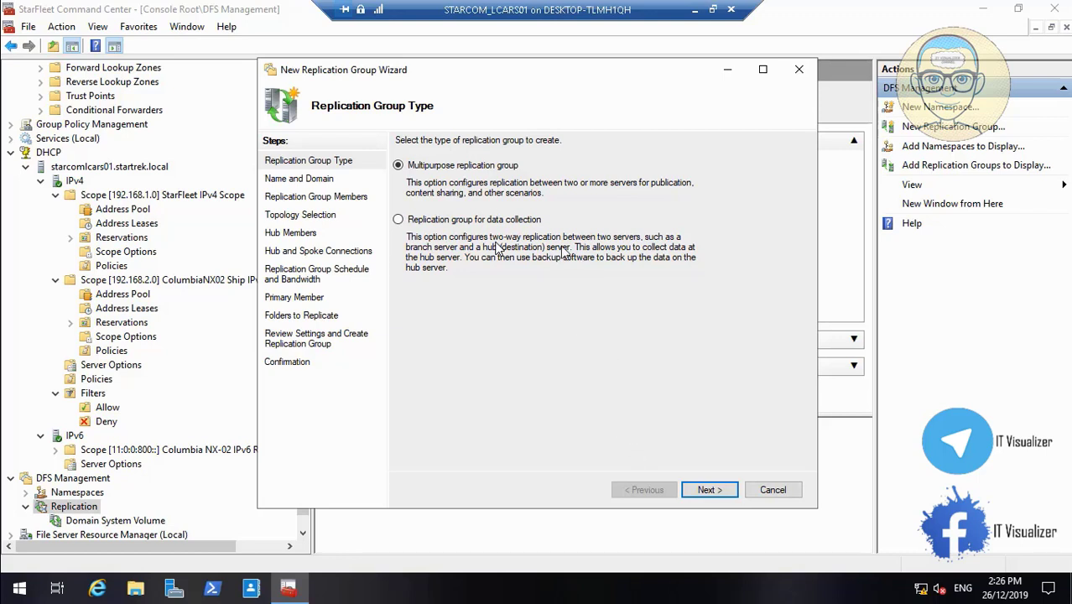
- Name the group 'DFS Replication Startrek', paste the same text as its description, and continue
{"action": "left_click", "coordinate": [709, 489]}
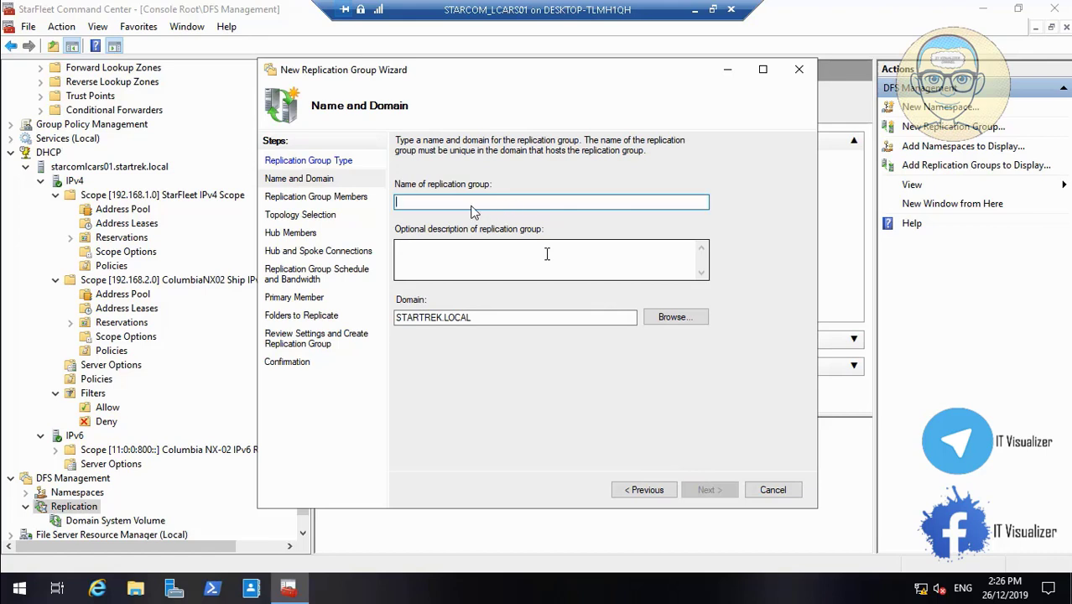
{"action": "type", "text": "DFS "}
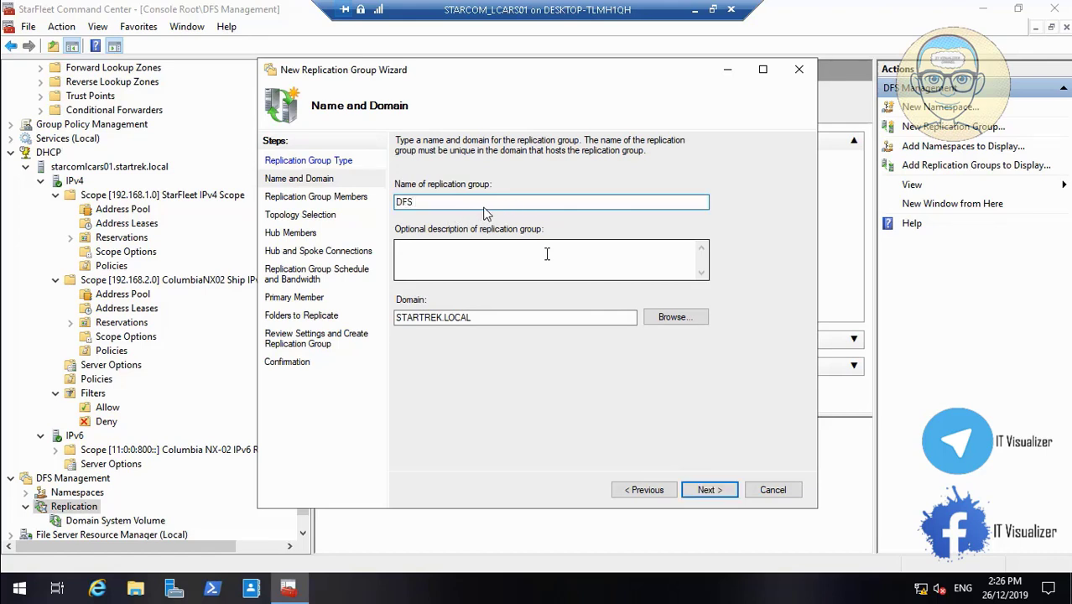
{"action": "type", "text": "Replication Startrek"}
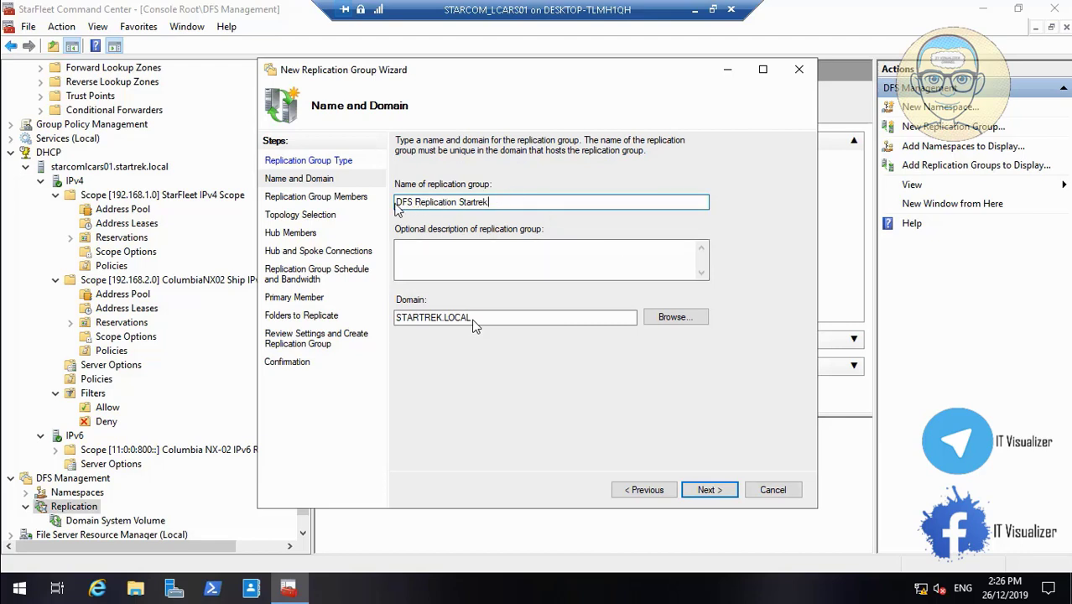
{"action": "left_click_drag", "start_coordinate": [506, 202], "coordinate": [392, 201]}
{"action": "key", "text": "ctrl+c"}
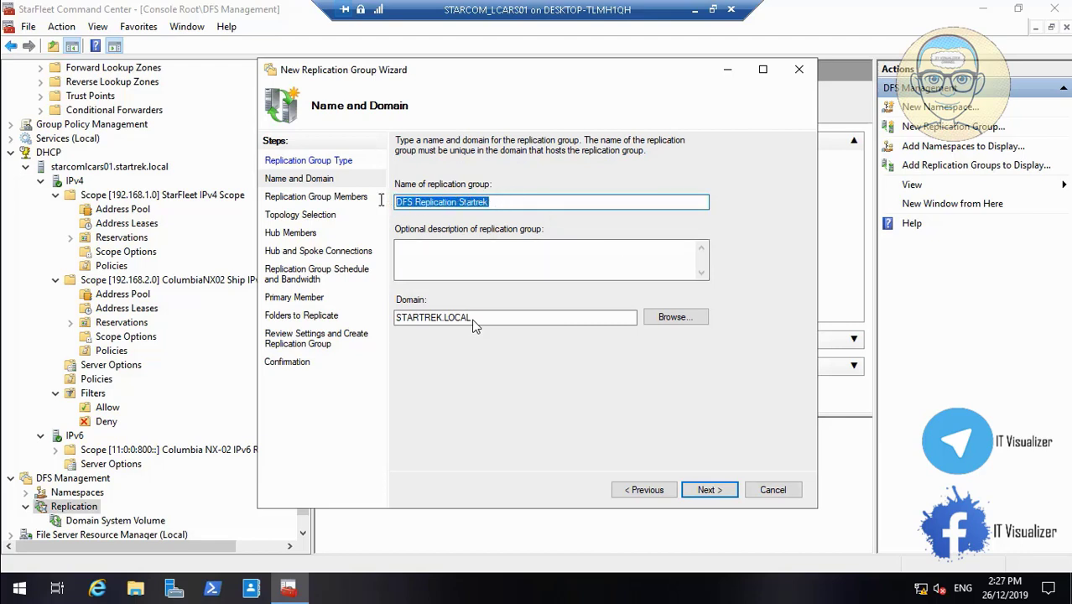
{"action": "left_click", "coordinate": [427, 263]}
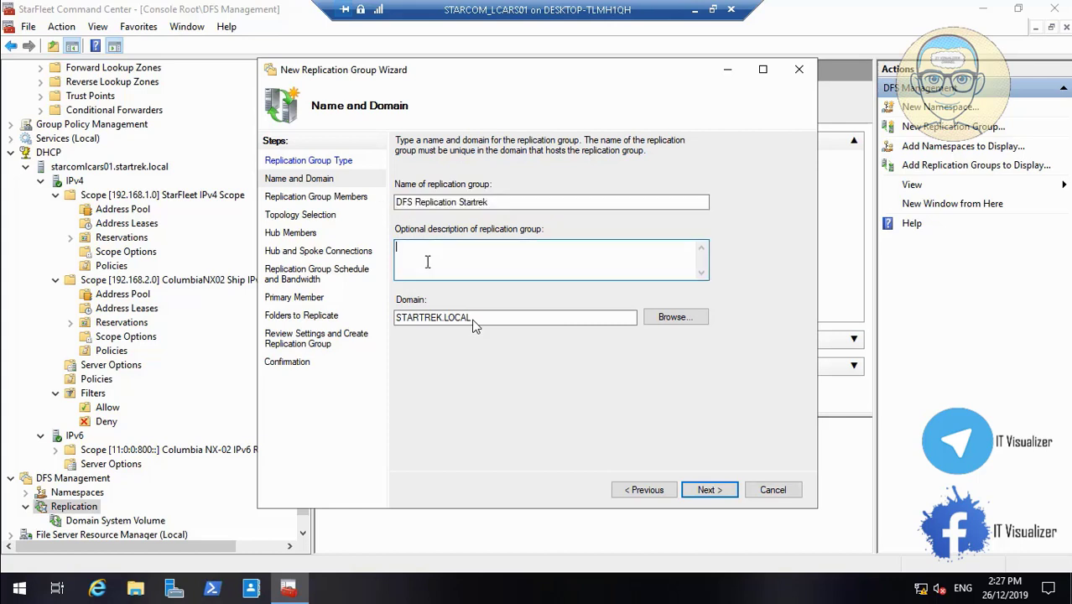
{"action": "key", "text": "ctrl+v"}
{"action": "left_click", "coordinate": [702, 491]}
- Add STARCOMLCARS02 as a replication group member after checking its name
{"action": "left_click", "coordinate": [420, 428]}
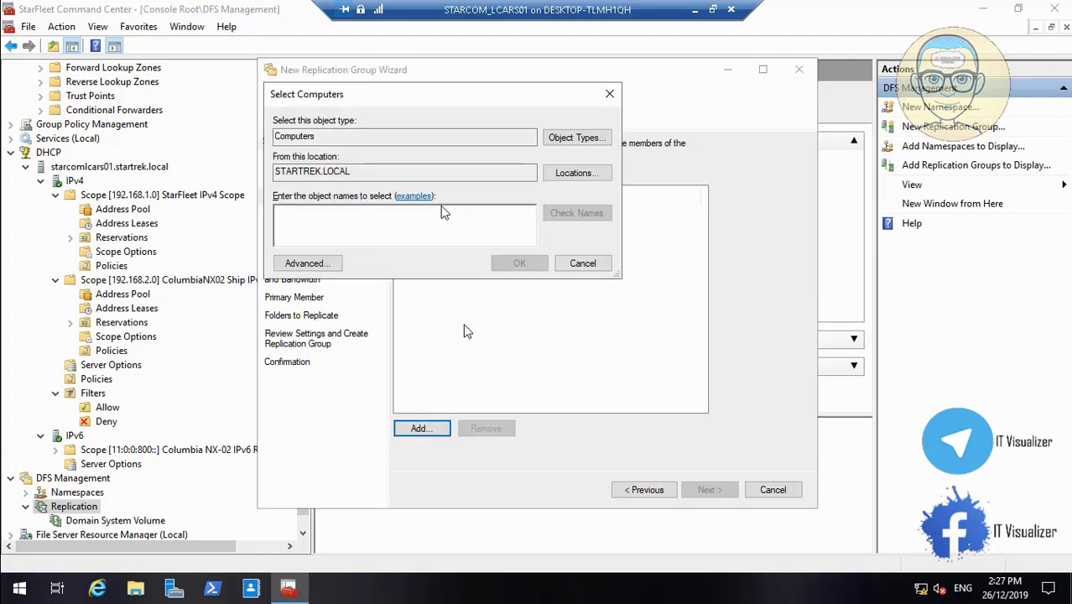
{"action": "type", "text": "star"}
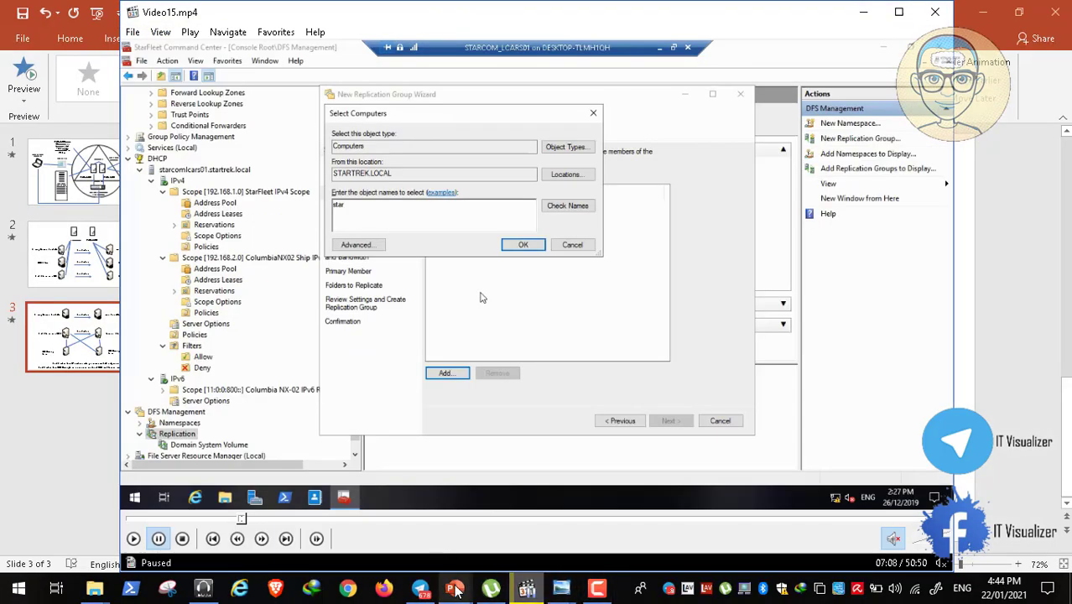
{"action": "mouse_move", "coordinate": [567, 592]}
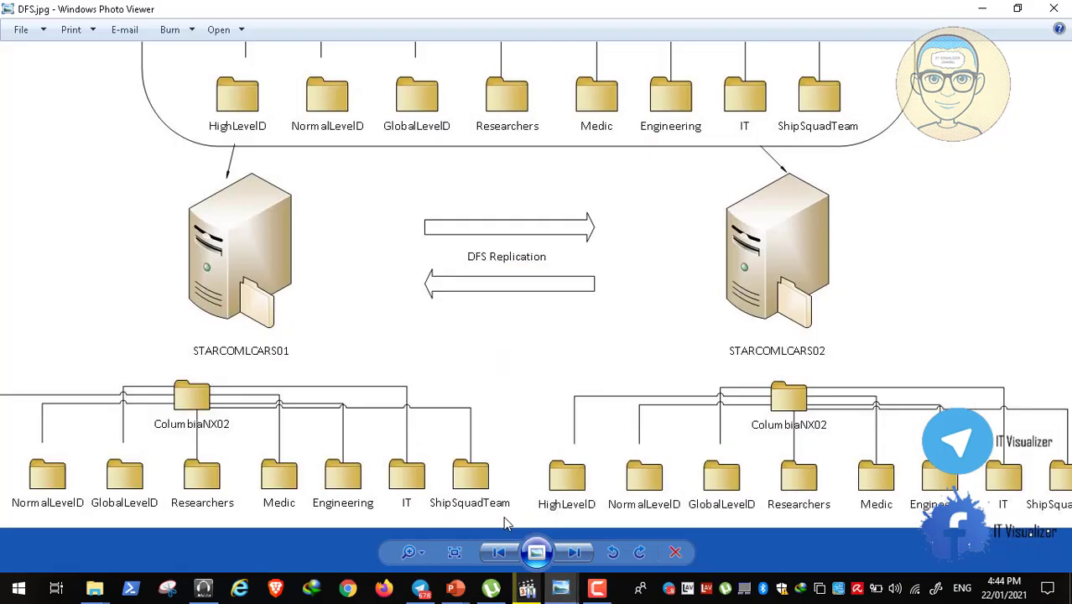
{"action": "left_click", "coordinate": [504, 521]}
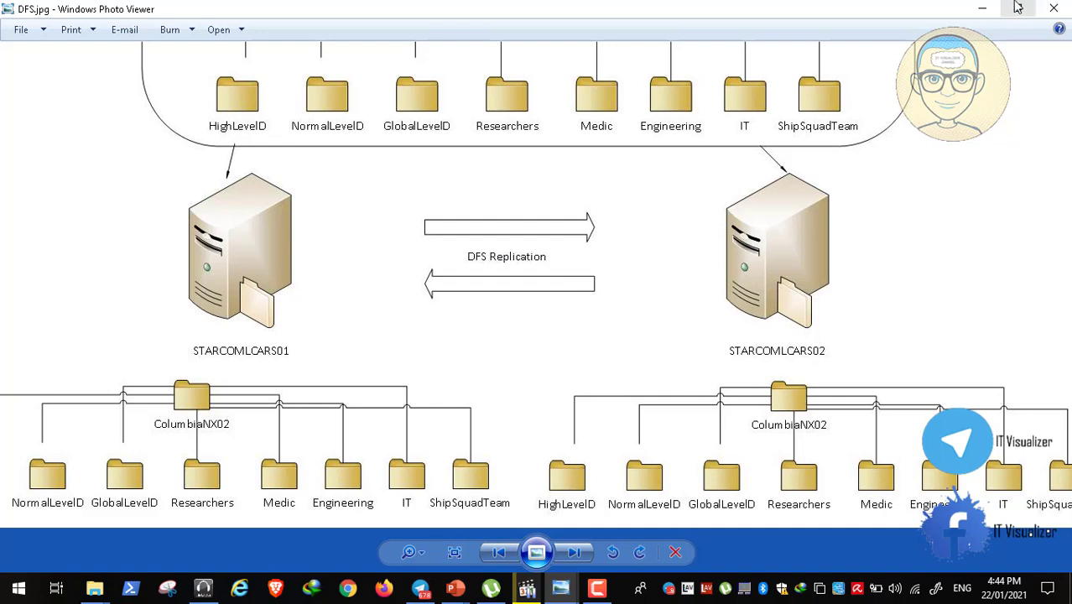
{"action": "left_click", "coordinate": [982, 9]}
{"action": "double_click", "coordinate": [500, 265]}
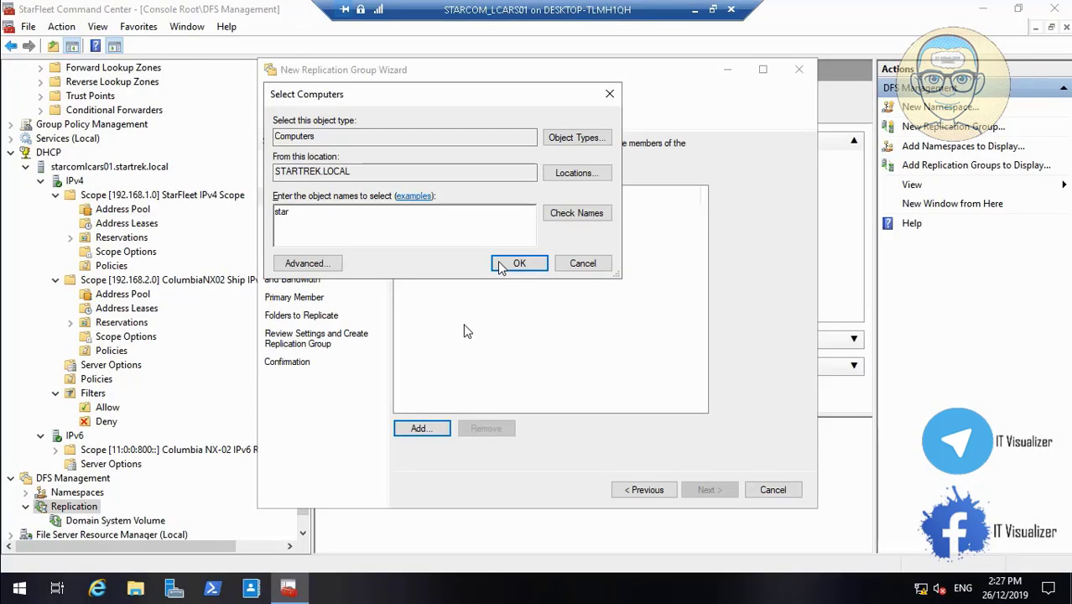
{"action": "left_click", "coordinate": [12, 570]}
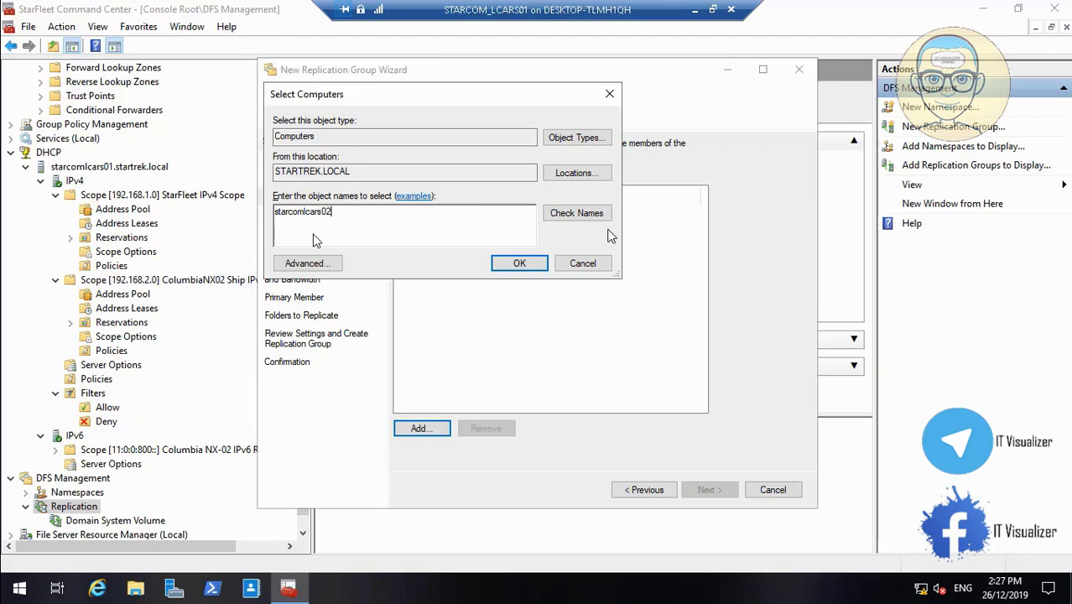
{"action": "left_click", "coordinate": [579, 214]}
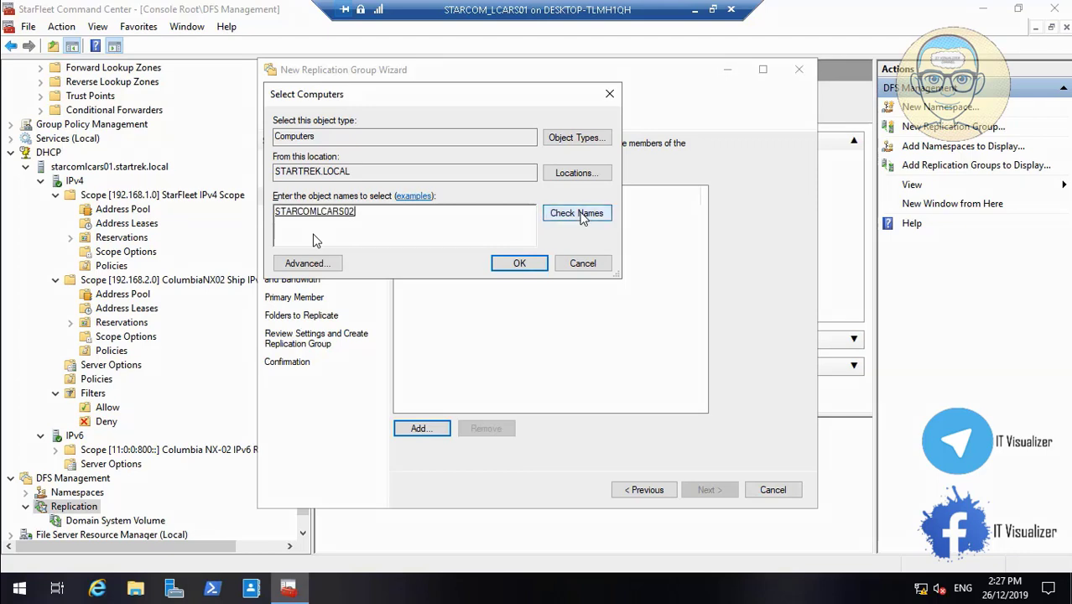
{"action": "left_click", "coordinate": [519, 263]}
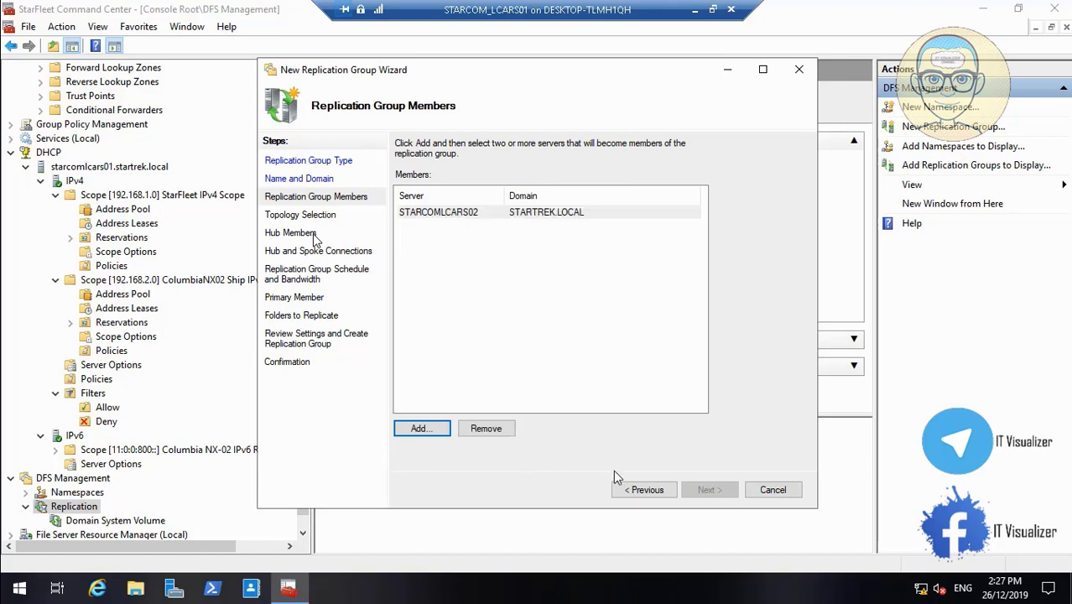
{"action": "left_click", "coordinate": [458, 215]}
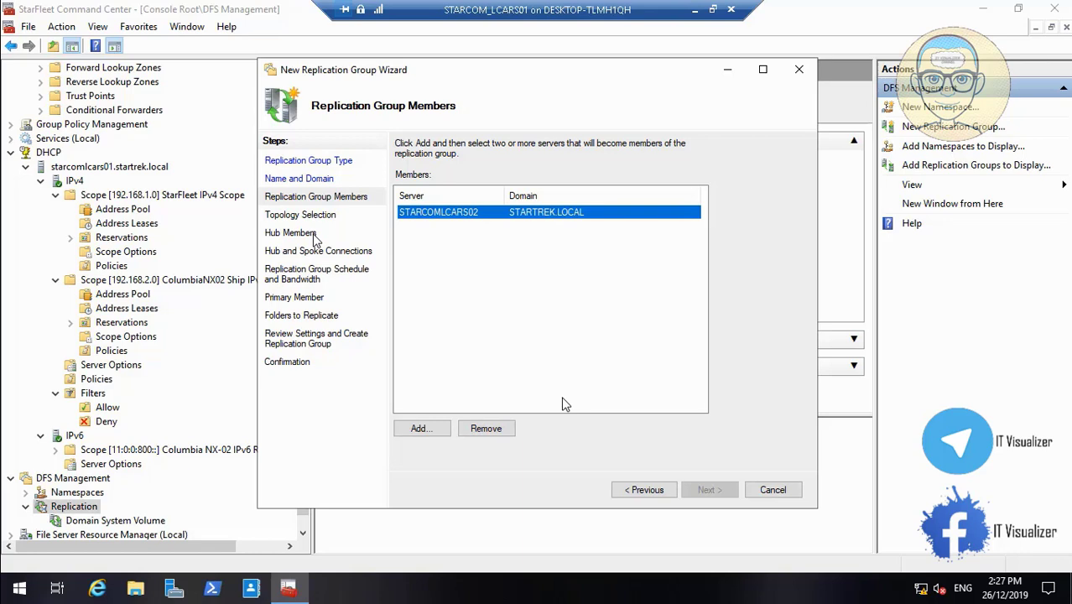
- Add STARCOMLCARS01 as the second member and proceed to topology selection
{"action": "left_click", "coordinate": [411, 433]}
{"action": "type", "text": "star"}
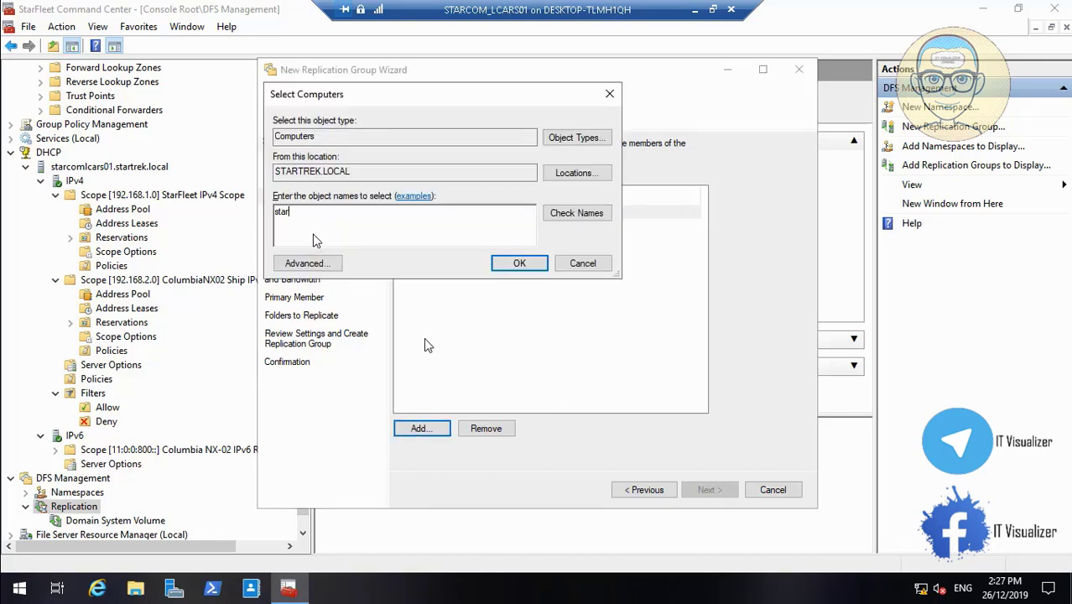
{"action": "type", "text": "comlcars01"}
{"action": "left_click", "coordinate": [576, 215]}
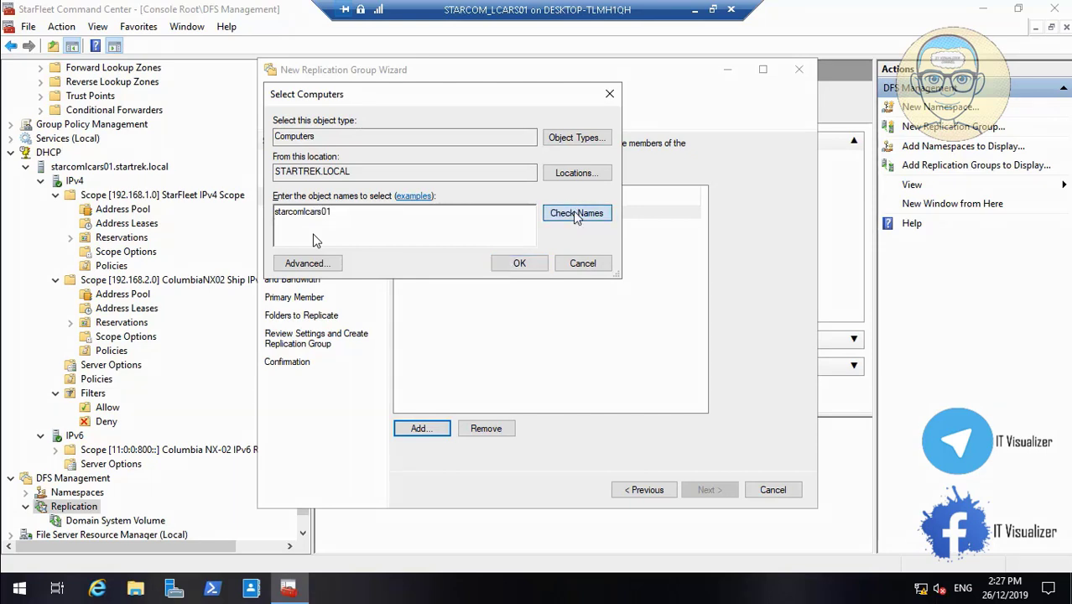
{"action": "left_click", "coordinate": [517, 263]}
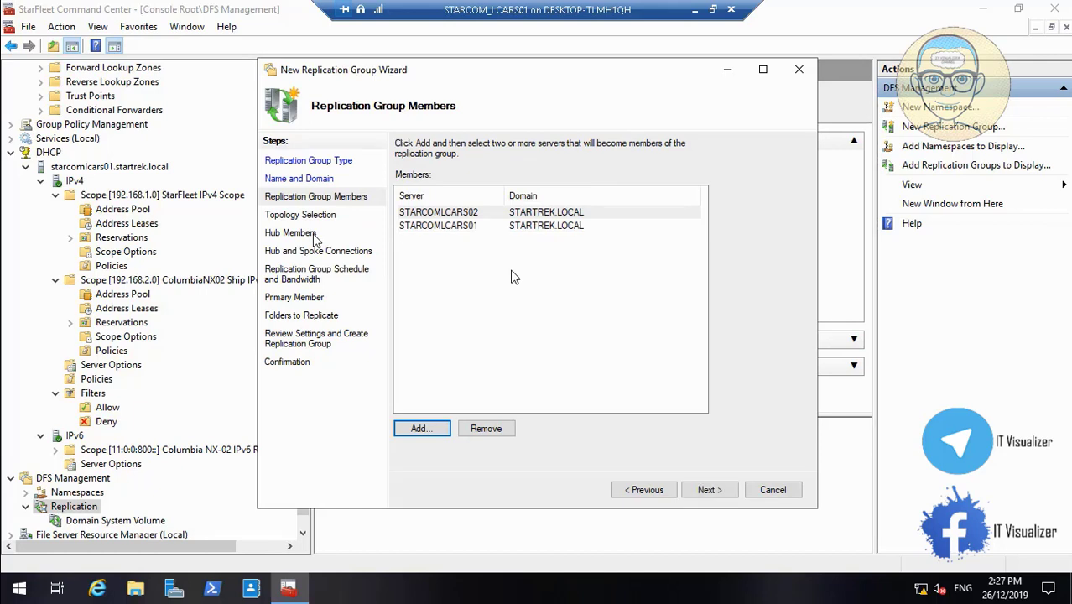
{"action": "left_click", "coordinate": [701, 492]}
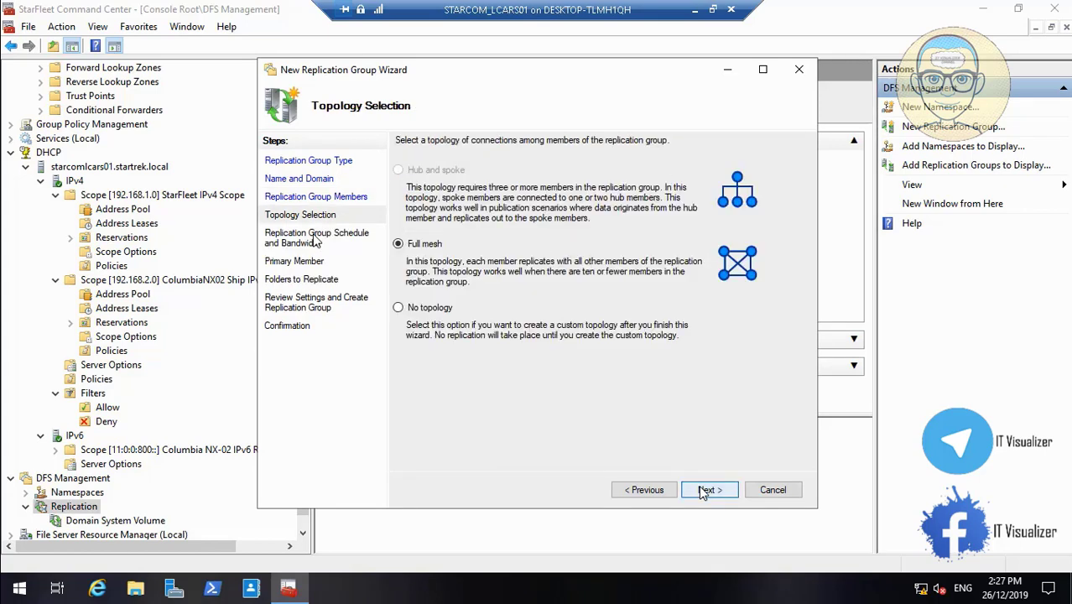
- Keep the Full mesh topology and continuous replication at Full bandwidth
{"action": "left_click", "coordinate": [706, 492]}
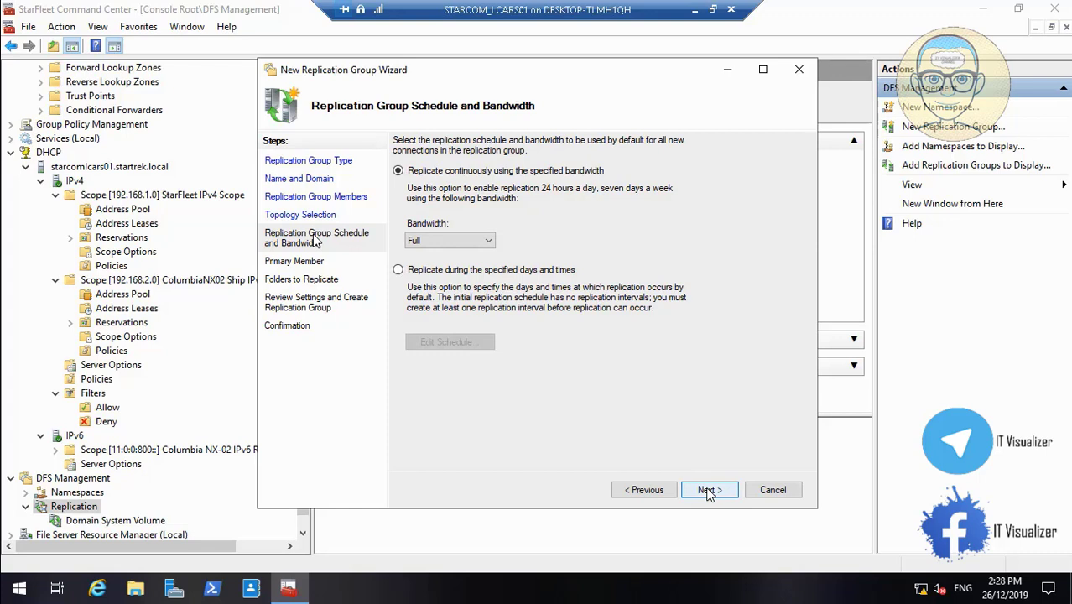
{"action": "mouse_move", "coordinate": [38, 573]}
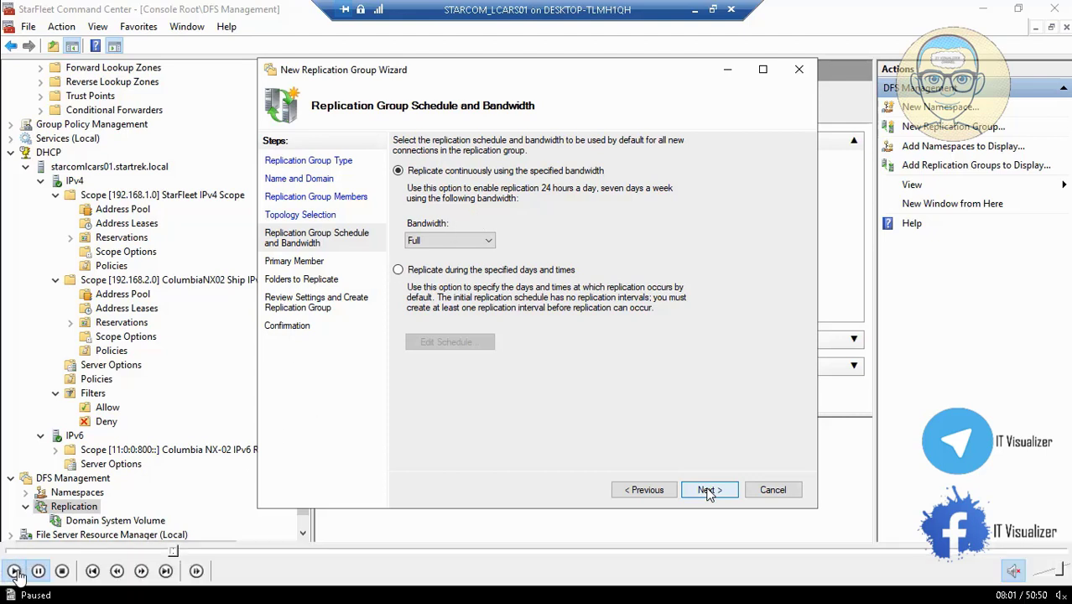
{"action": "left_click", "coordinate": [15, 571]}
{"action": "left_click", "coordinate": [708, 491]}
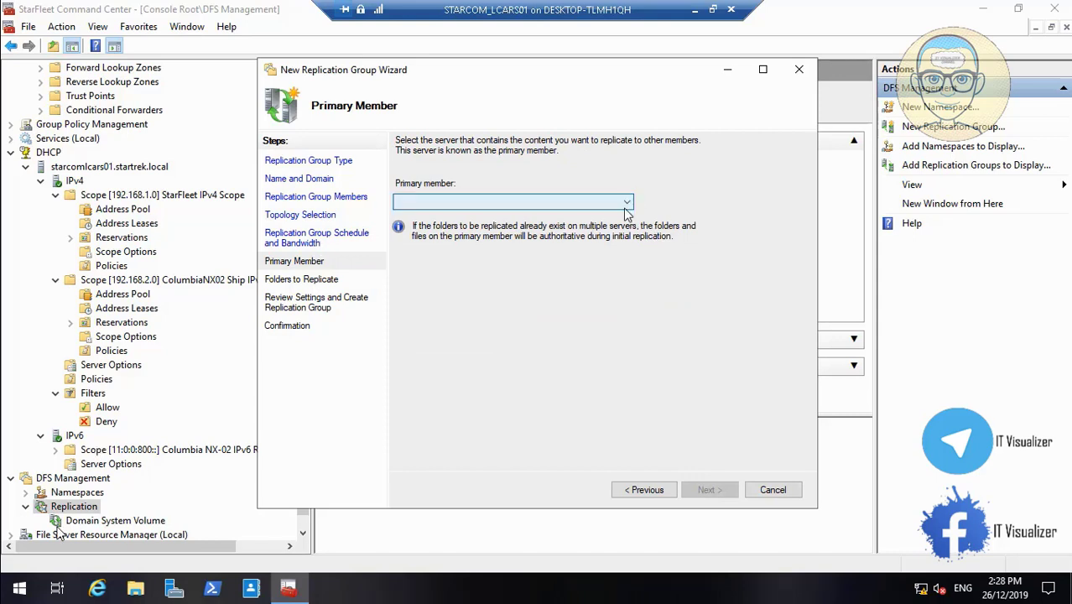
- Keep STARCOMLCARS01 as primary member and continue to Folders to Replicate
{"action": "mouse_move", "coordinate": [38, 591]}
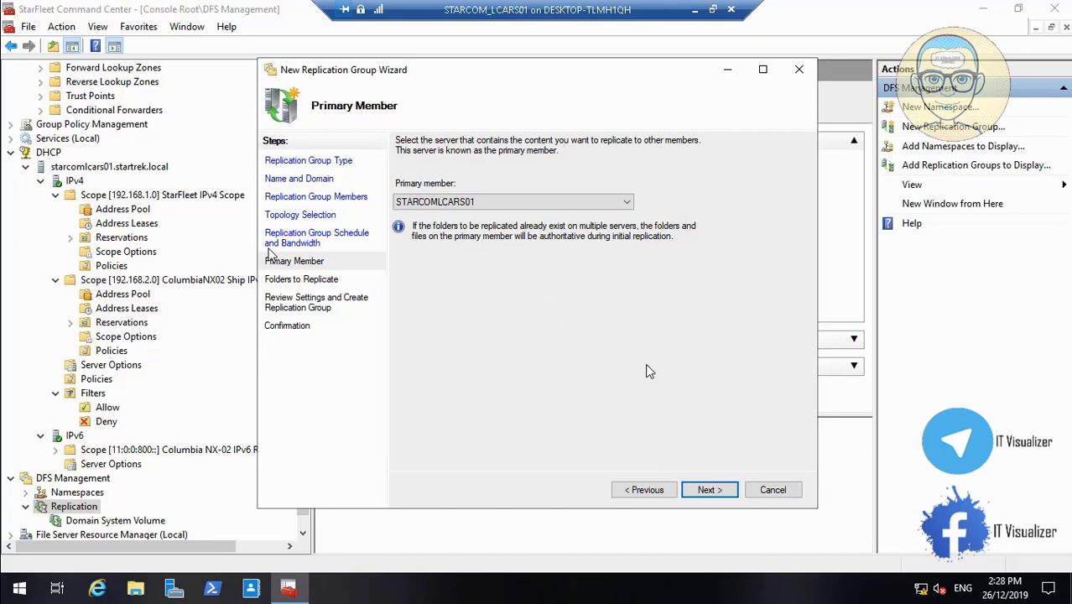
{"action": "left_click", "coordinate": [707, 490]}
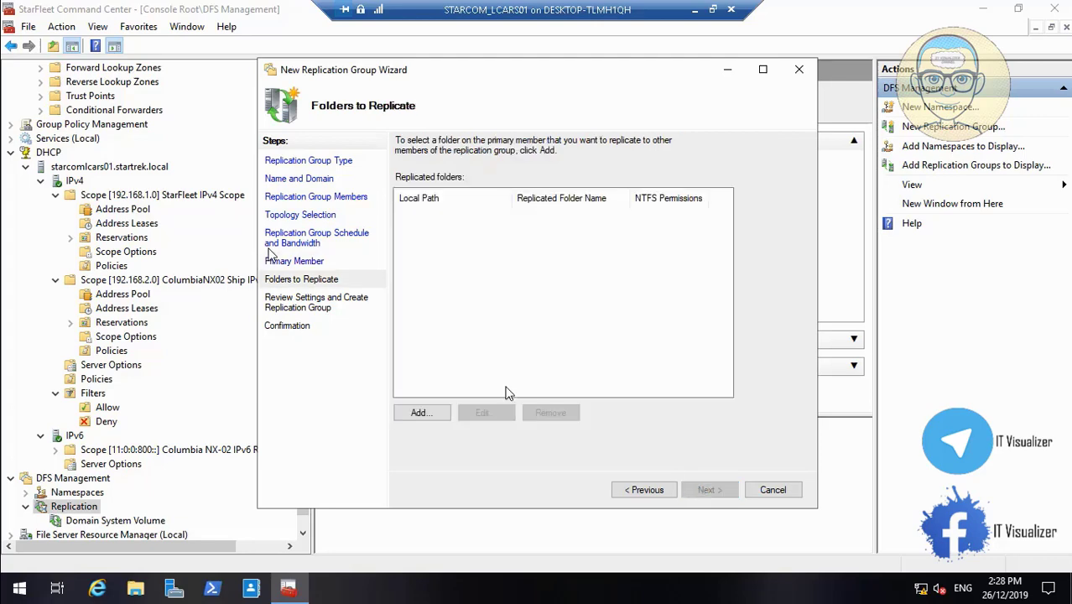
- Open the Add Folder to Replicate dialog for STARCOMLCARS01
{"action": "left_click", "coordinate": [422, 412]}
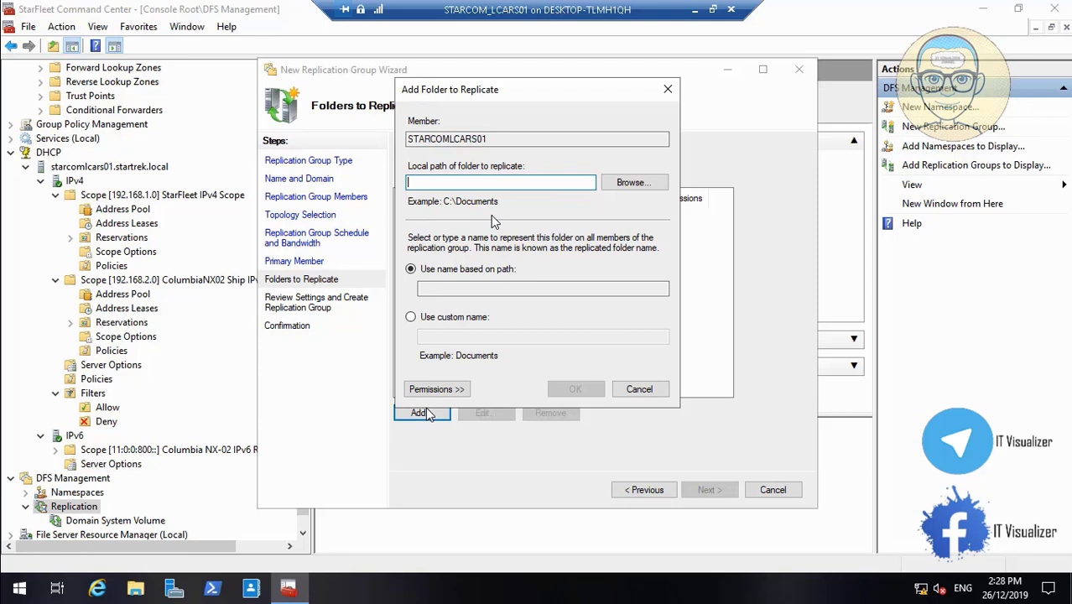
- Browse to d:\DFS and d:\DFS2 and add them as replicated folders DFS and DFS2
{"action": "mouse_move", "coordinate": [45, 585]}
{"action": "left_click", "coordinate": [13, 571]}
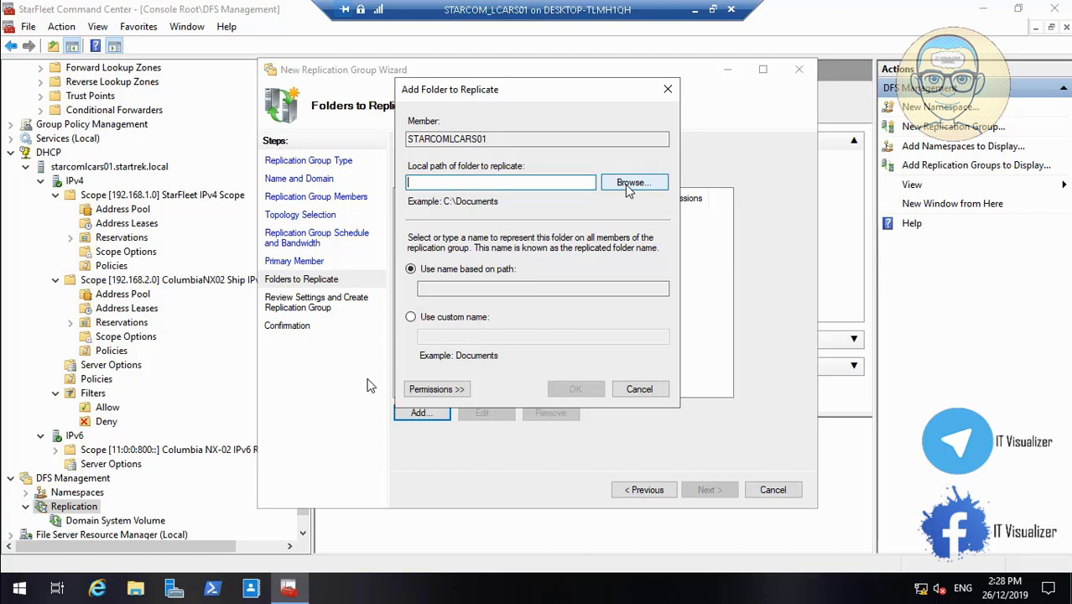
{"action": "left_click", "coordinate": [637, 184]}
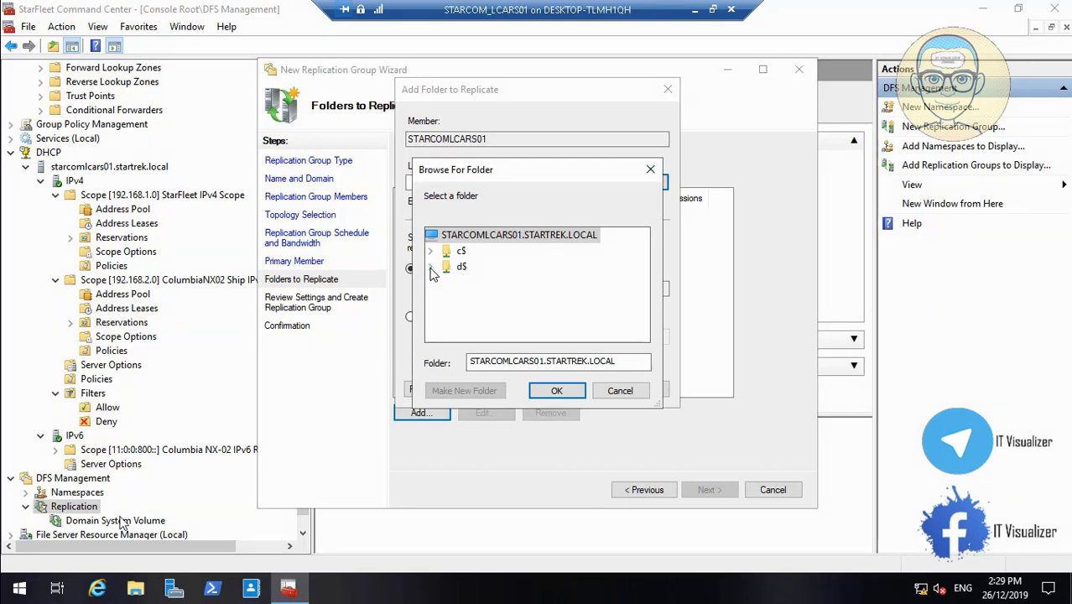
{"action": "left_click", "coordinate": [37, 571]}
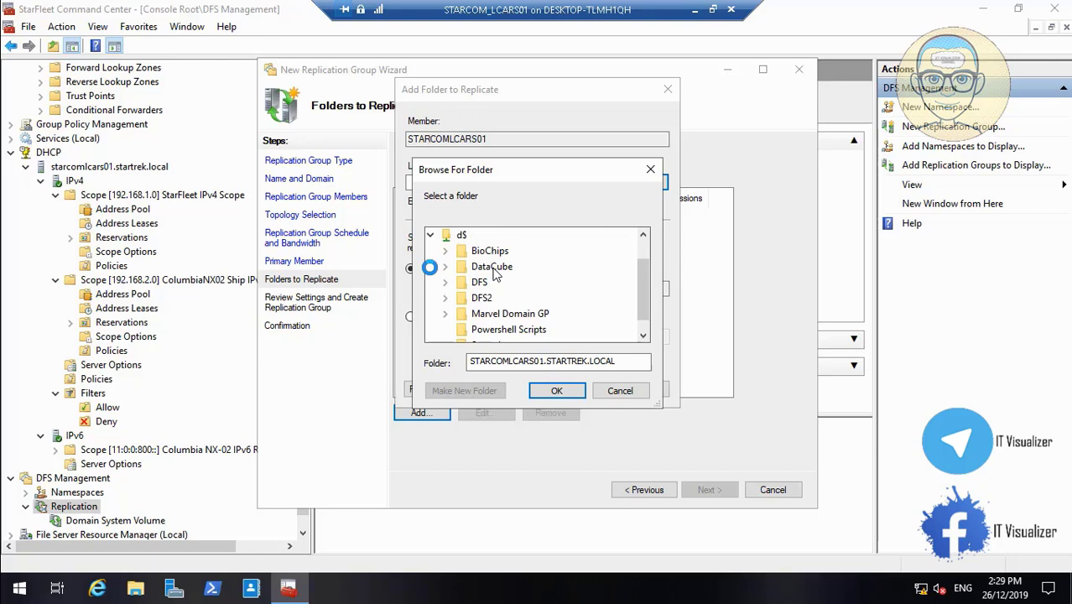
{"action": "left_click", "coordinate": [14, 572]}
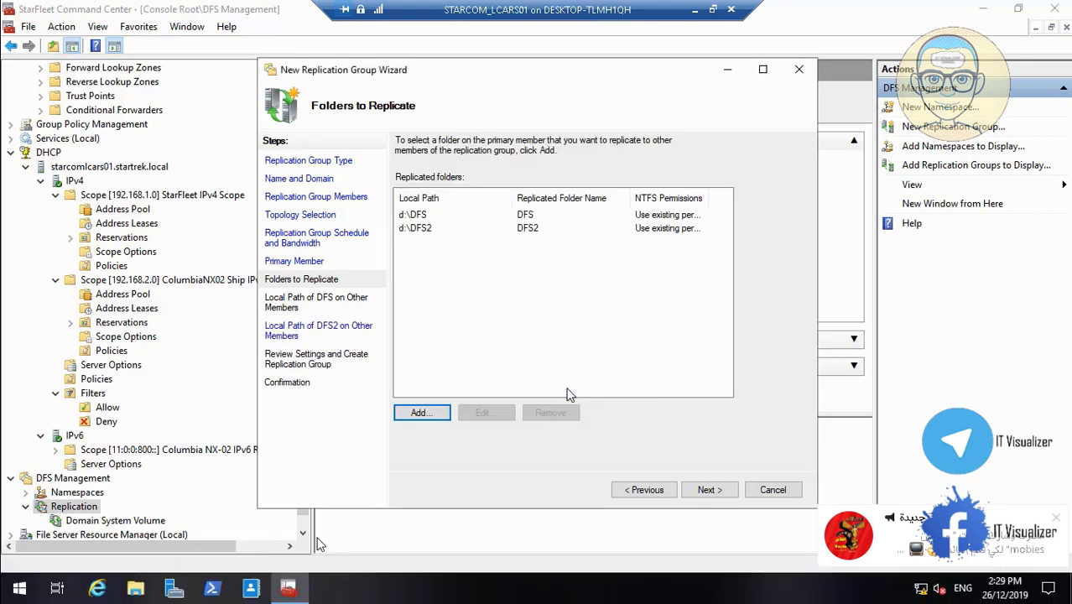
- Select d$\DFS2 in Browse For Folder and confirm it as replicated folder DFS2
{"action": "left_click", "coordinate": [208, 551]}
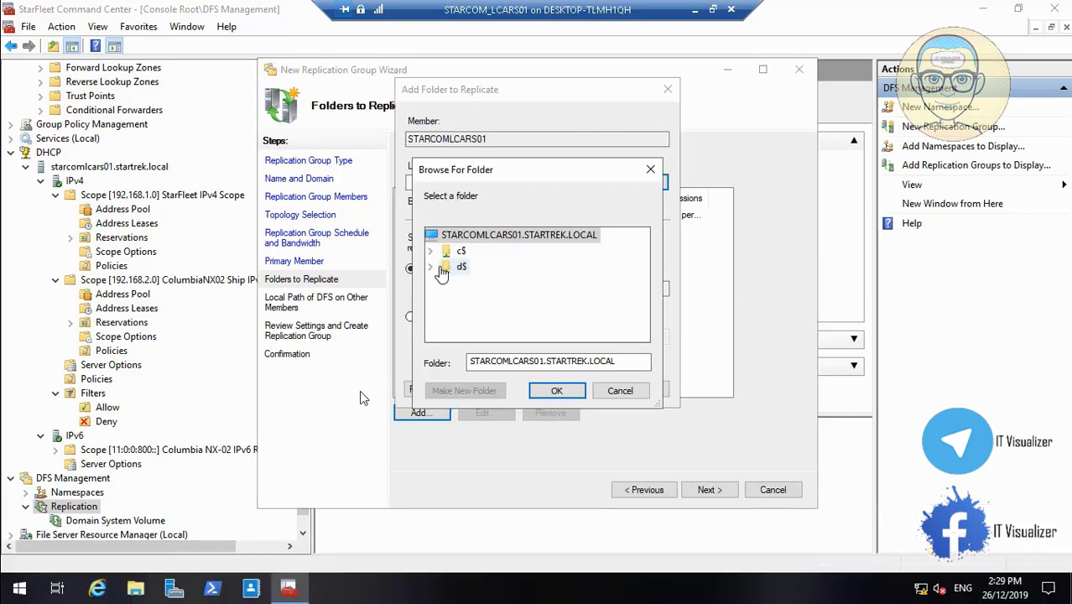
{"action": "left_click", "coordinate": [7, 570]}
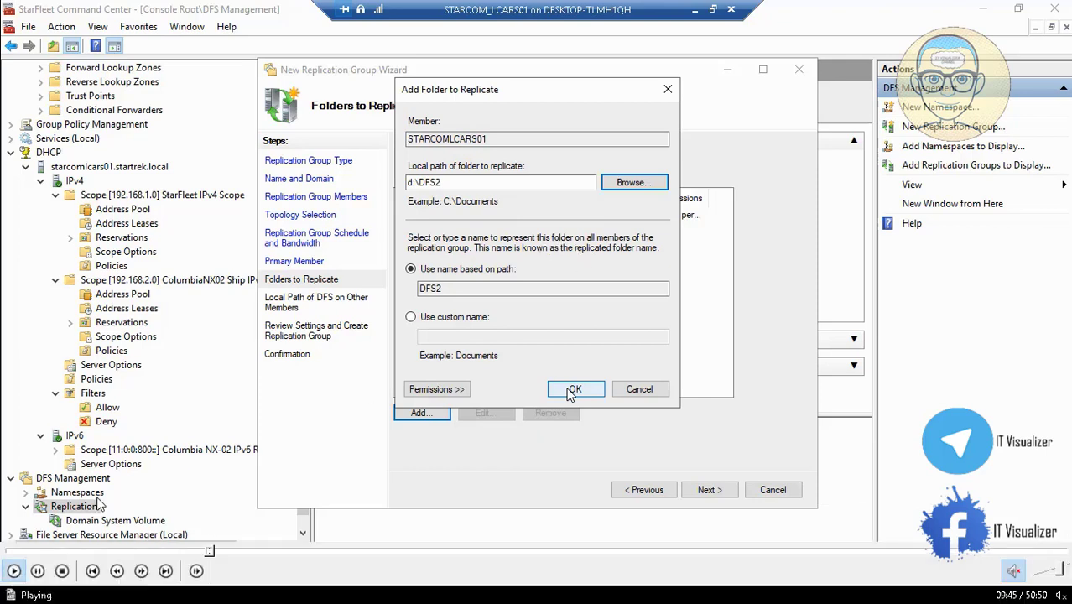
{"action": "left_click", "coordinate": [574, 389]}
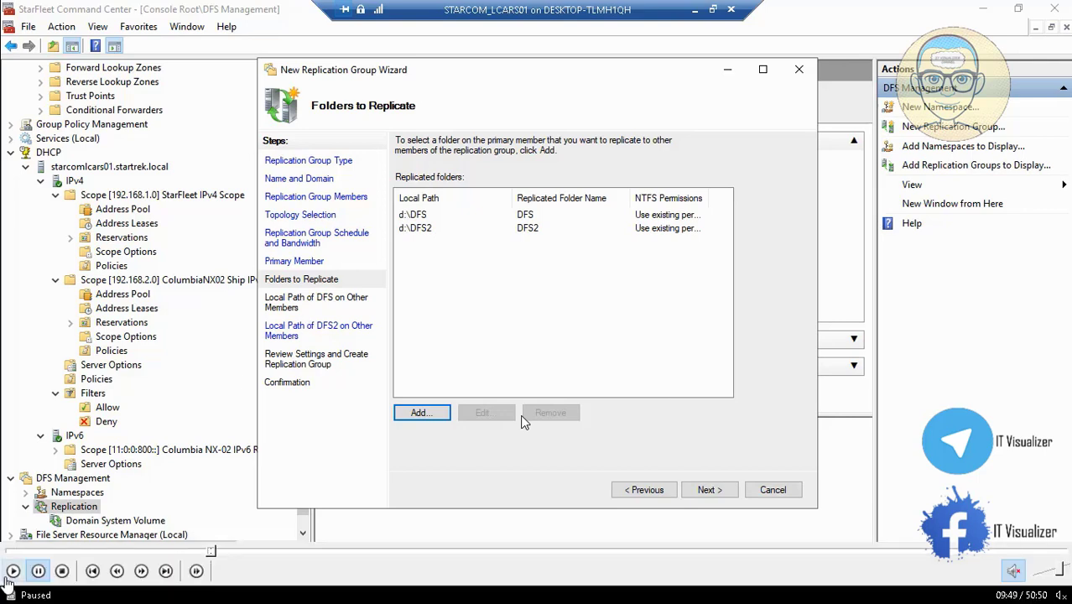
- On DFS's other-members page, widen the Member column and cancel STARCOMLCARS02's Edit dialog
{"action": "left_click", "coordinate": [8, 577]}
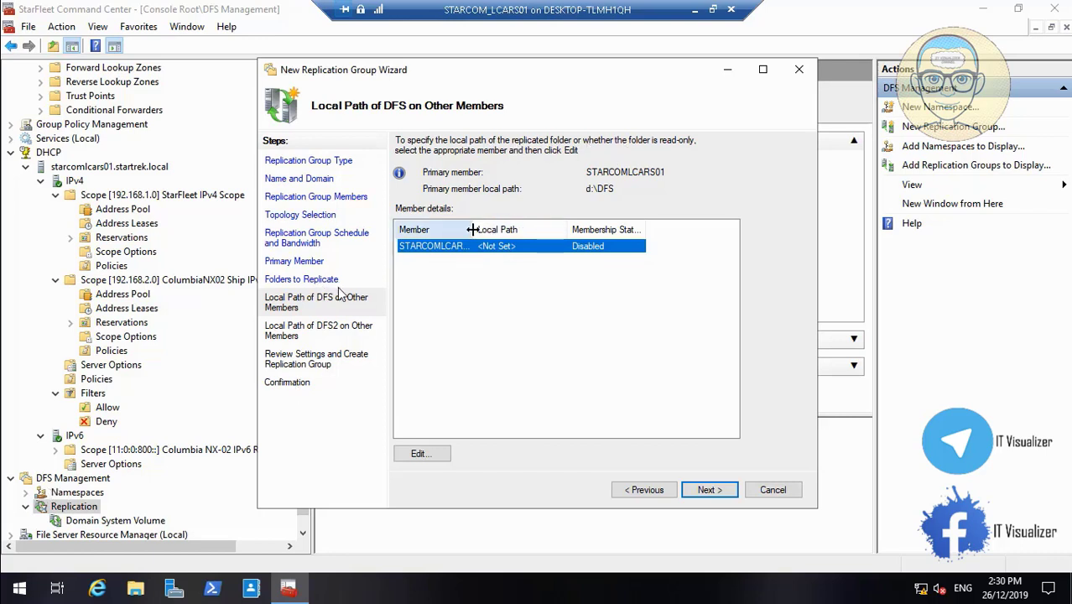
{"action": "left_click_drag", "start_coordinate": [472, 229], "coordinate": [504, 229]}
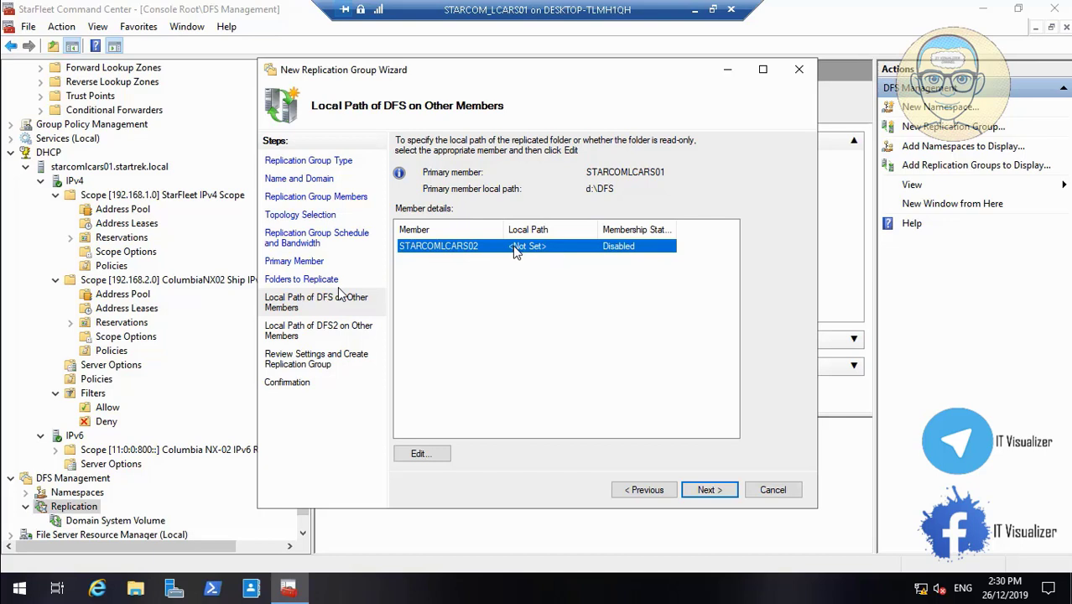
{"action": "left_click", "coordinate": [434, 455]}
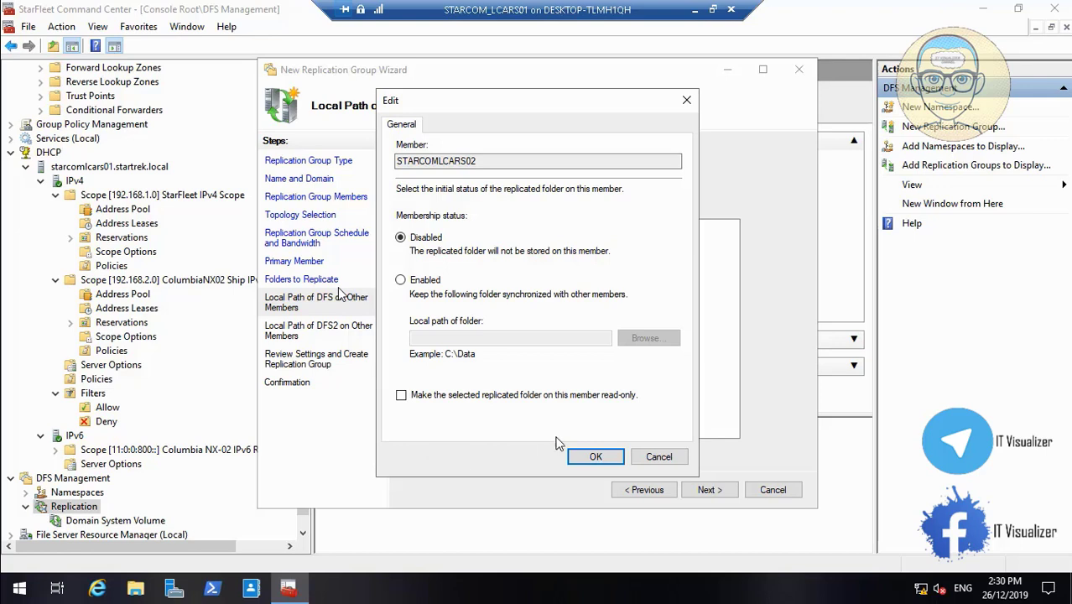
{"action": "left_click", "coordinate": [657, 457]}
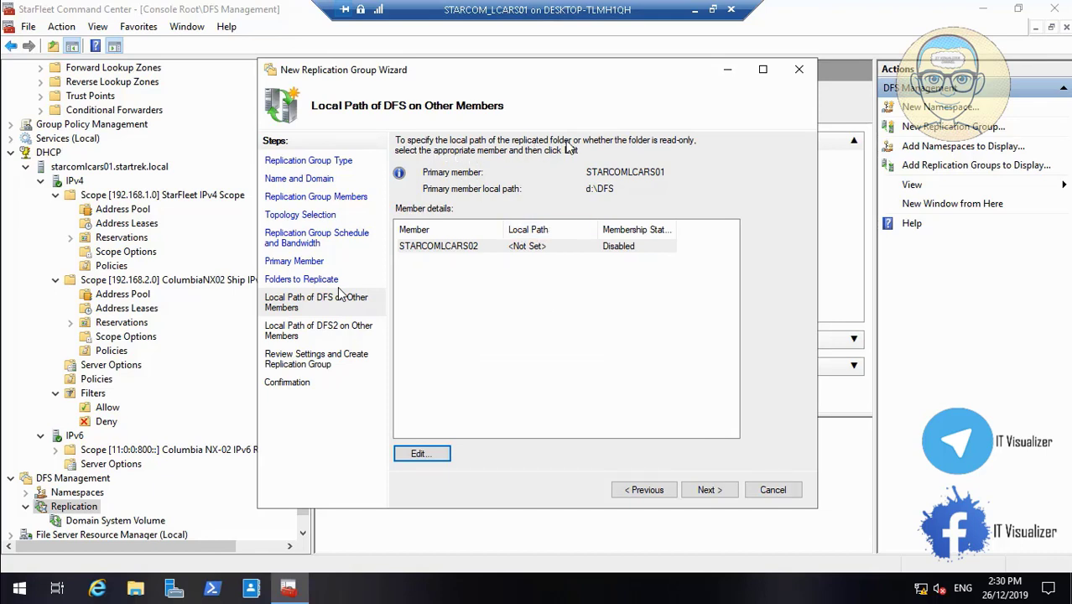
- Cancel STARCOMLCARS02's Edit dialog again, leaving its DFS path Not Set and Disabled
{"action": "mouse_move", "coordinate": [278, 599]}
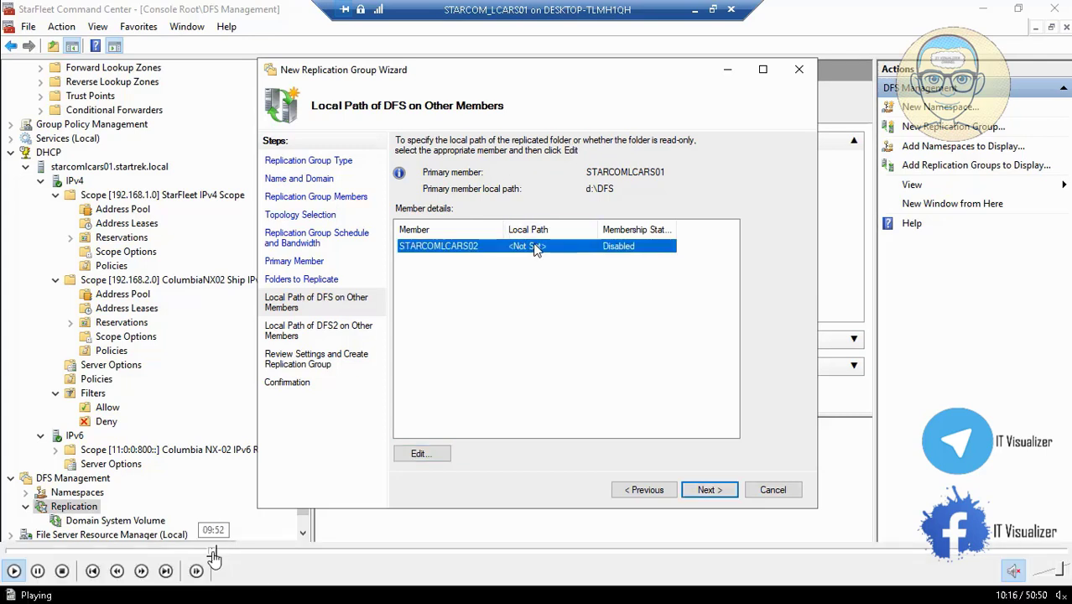
{"action": "left_click", "coordinate": [210, 552]}
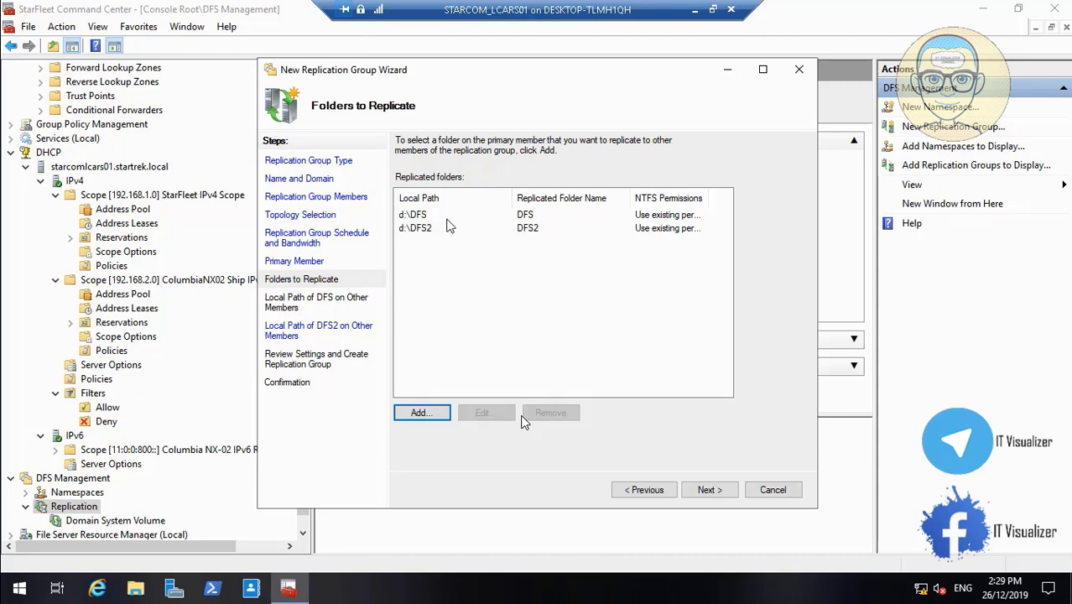
{"action": "mouse_move", "coordinate": [279, 552]}
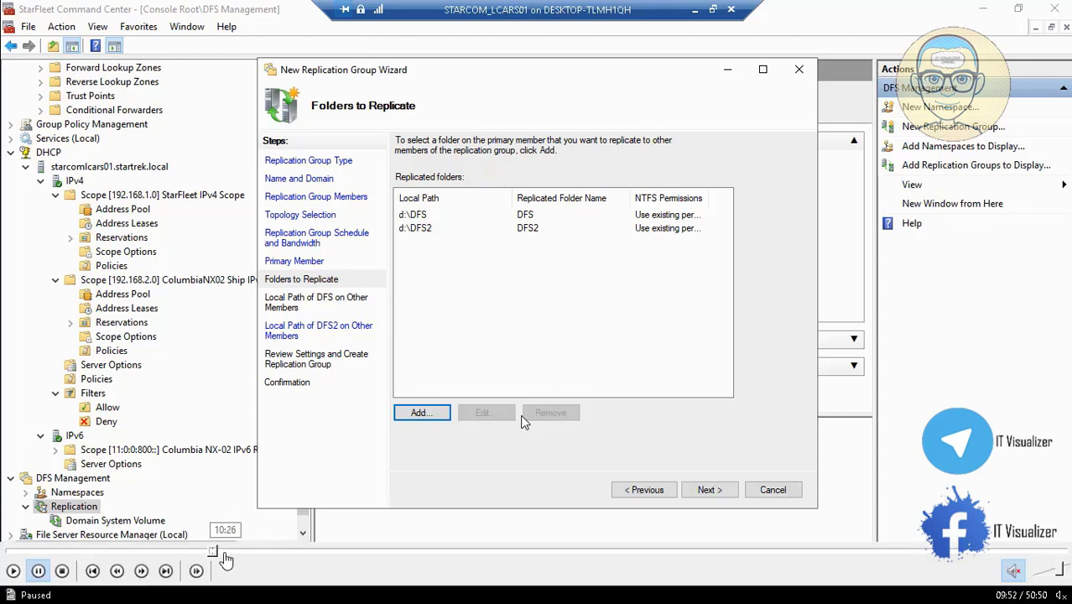
{"action": "left_click", "coordinate": [218, 552]}
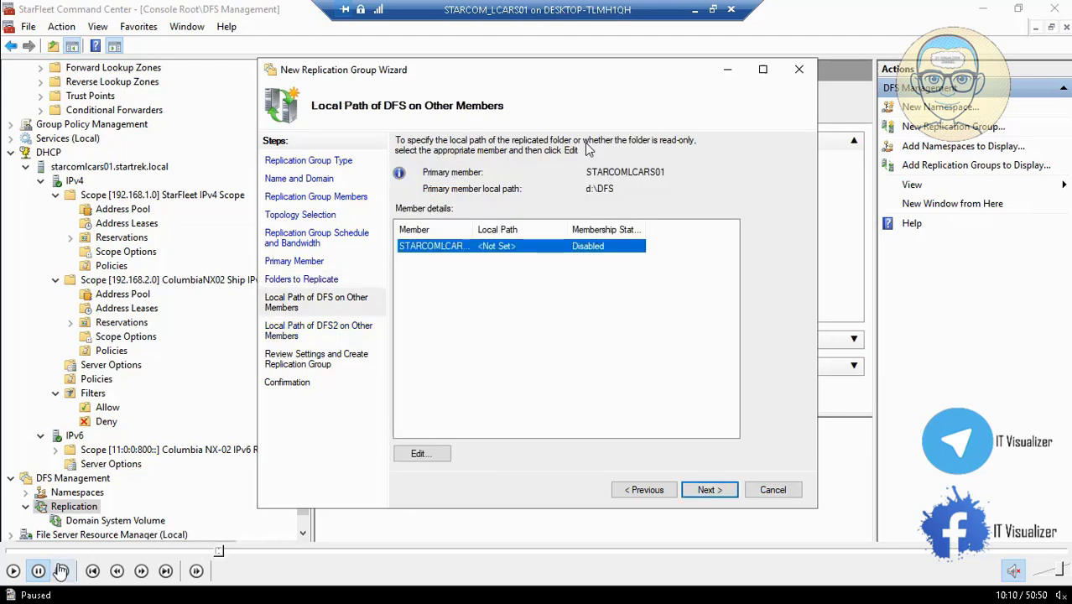
{"action": "left_click", "coordinate": [13, 571]}
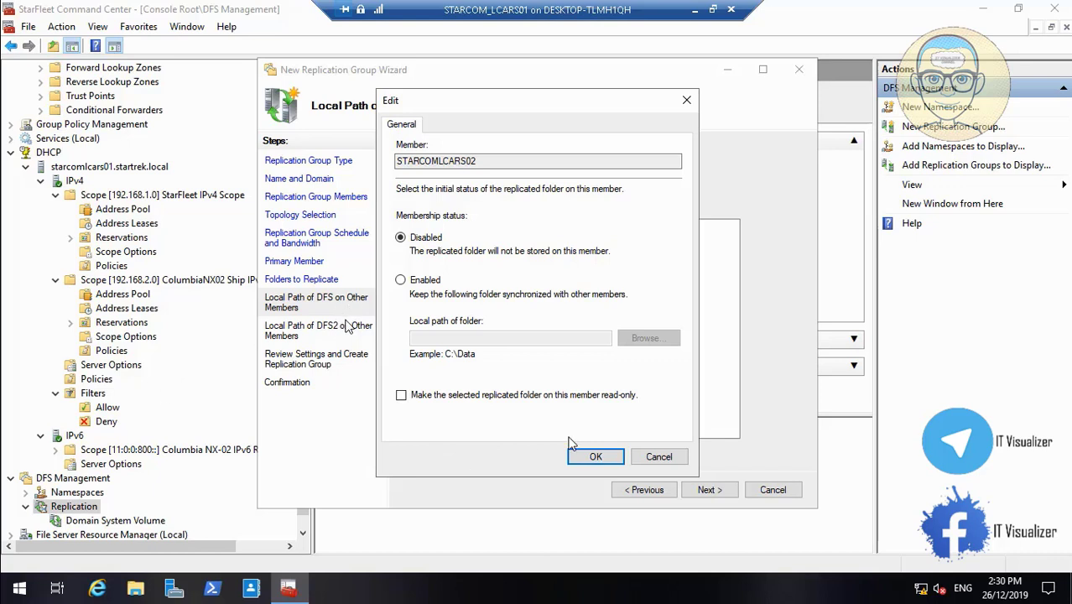
{"action": "left_click", "coordinate": [658, 456]}
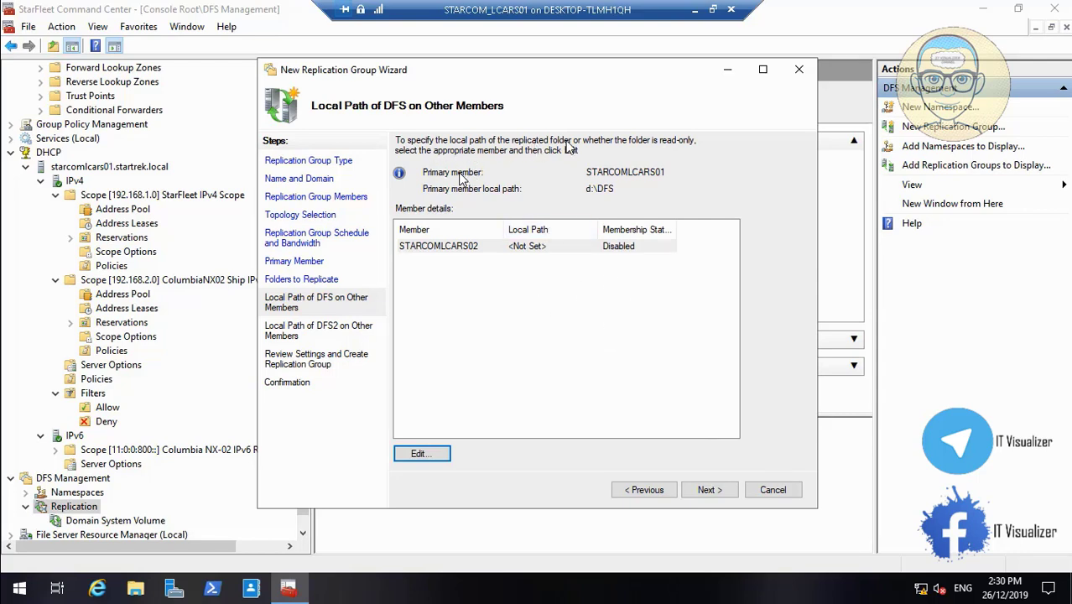
{"action": "mouse_move", "coordinate": [288, 569]}
{"action": "left_click", "coordinate": [225, 552]}
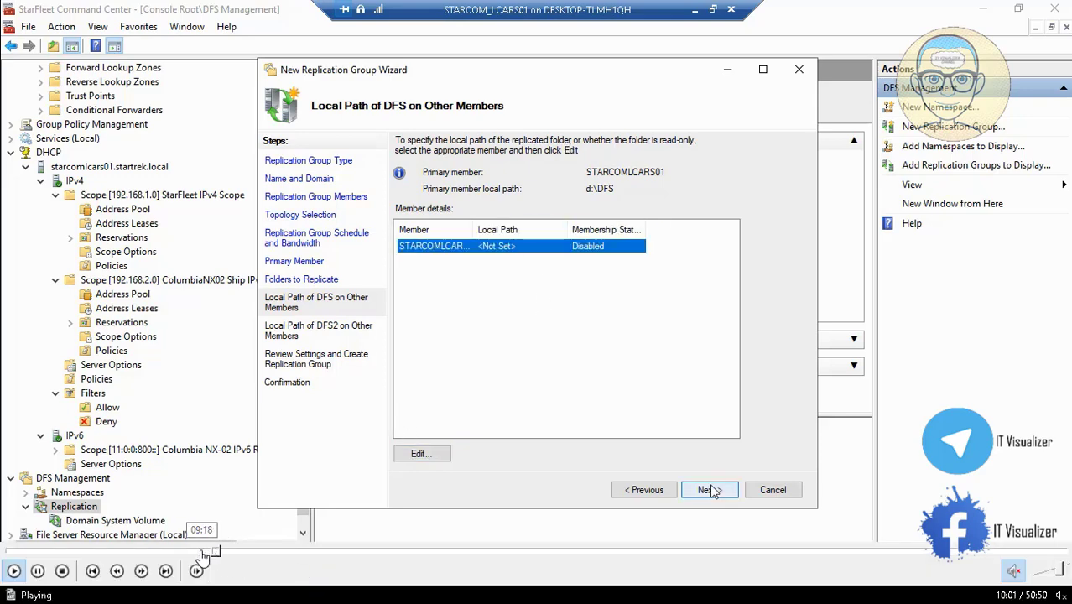
{"action": "left_click", "coordinate": [201, 552]}
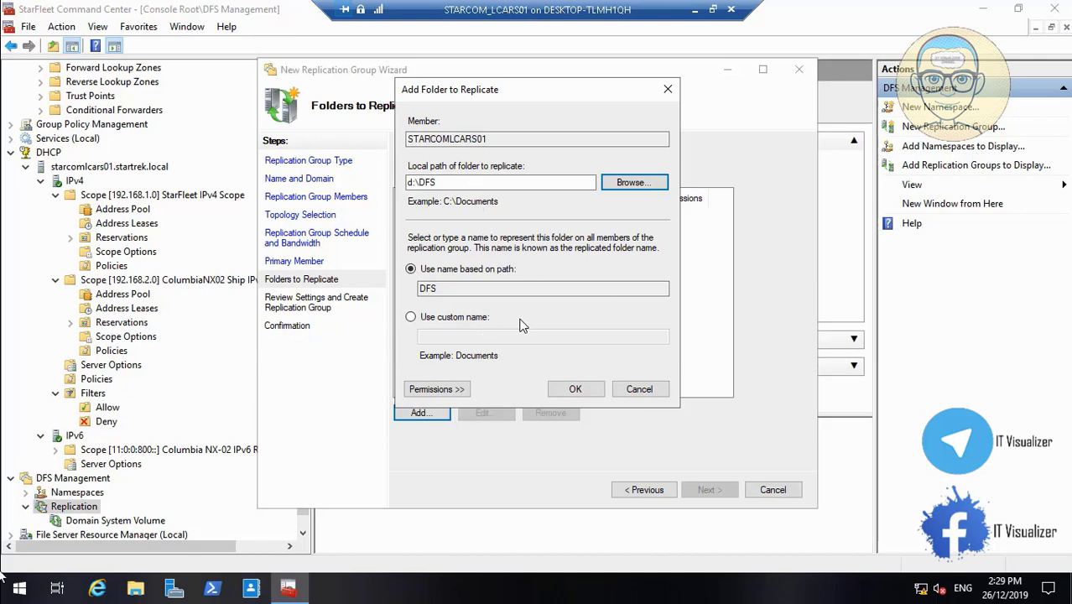
- Confirm the added replicated folder and advance to the Local Path of DFS on Other Members page
{"action": "mouse_move", "coordinate": [10, 574]}
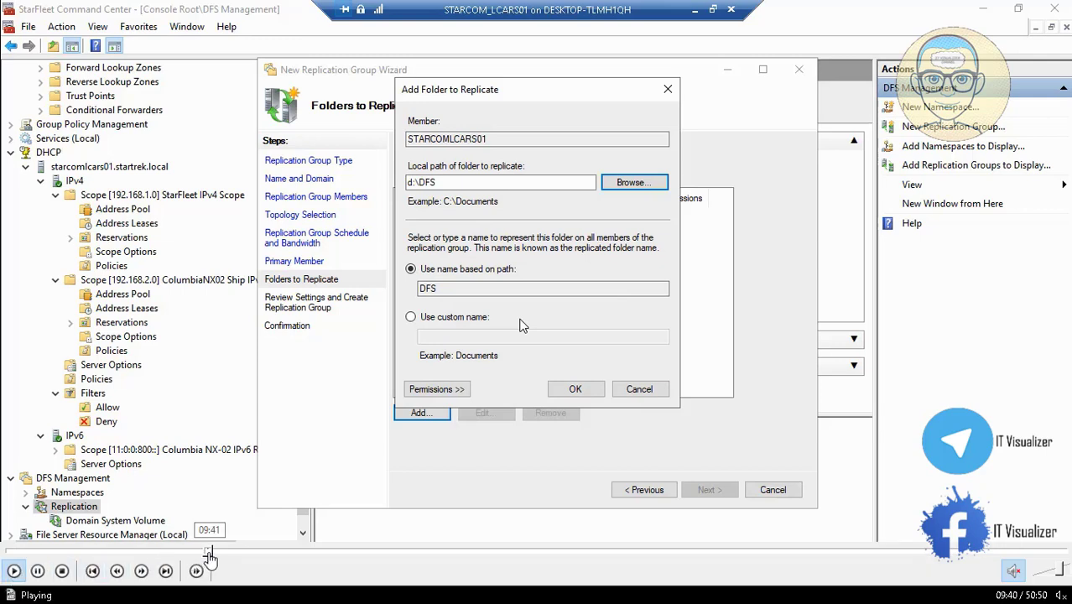
{"action": "left_click", "coordinate": [207, 552]}
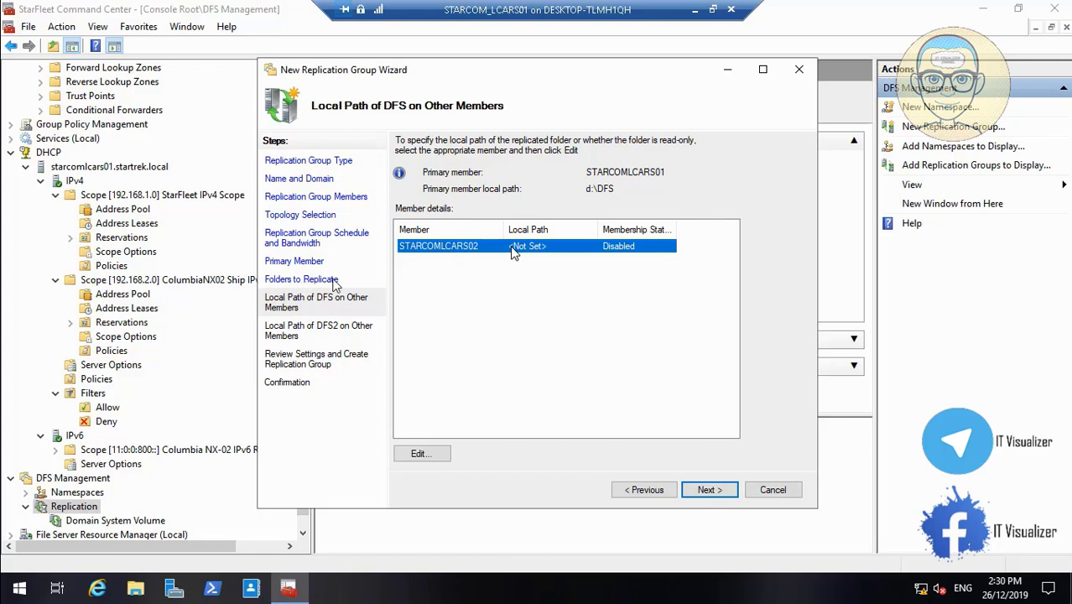
- Select the STARCOMLCARS02 row and reopen its DFS membership Edit dialog, still Disabled
{"action": "left_click", "coordinate": [421, 453]}
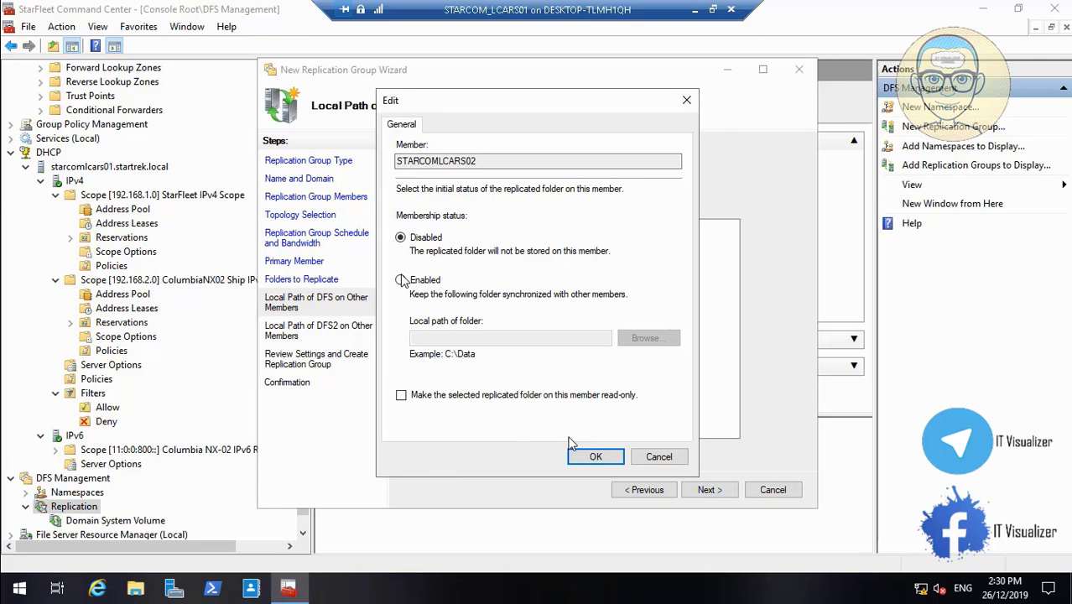
{"action": "left_click", "coordinate": [657, 457]}
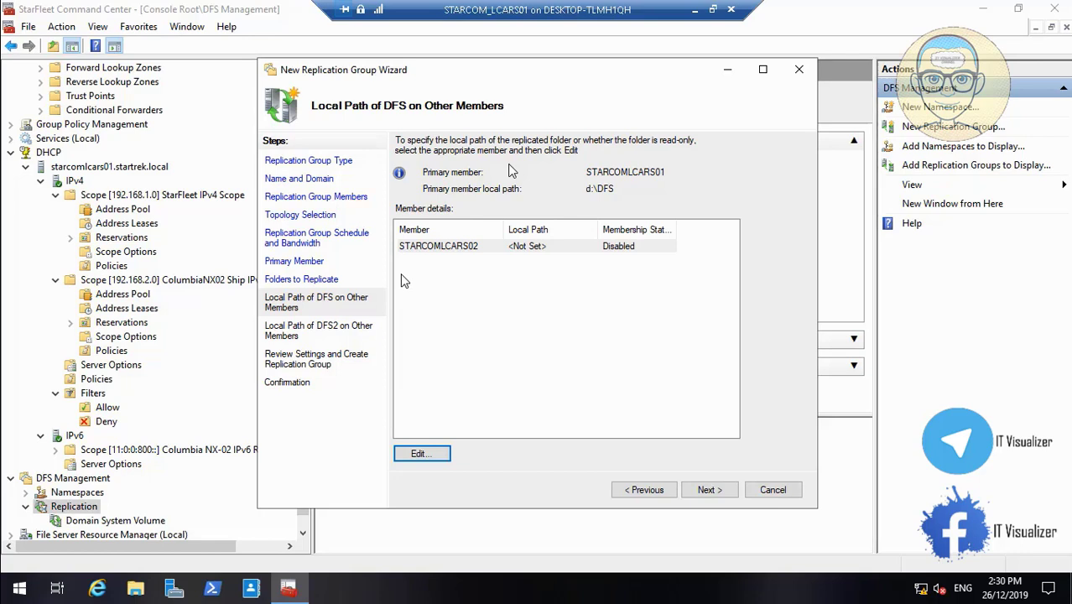
{"action": "left_click", "coordinate": [472, 255]}
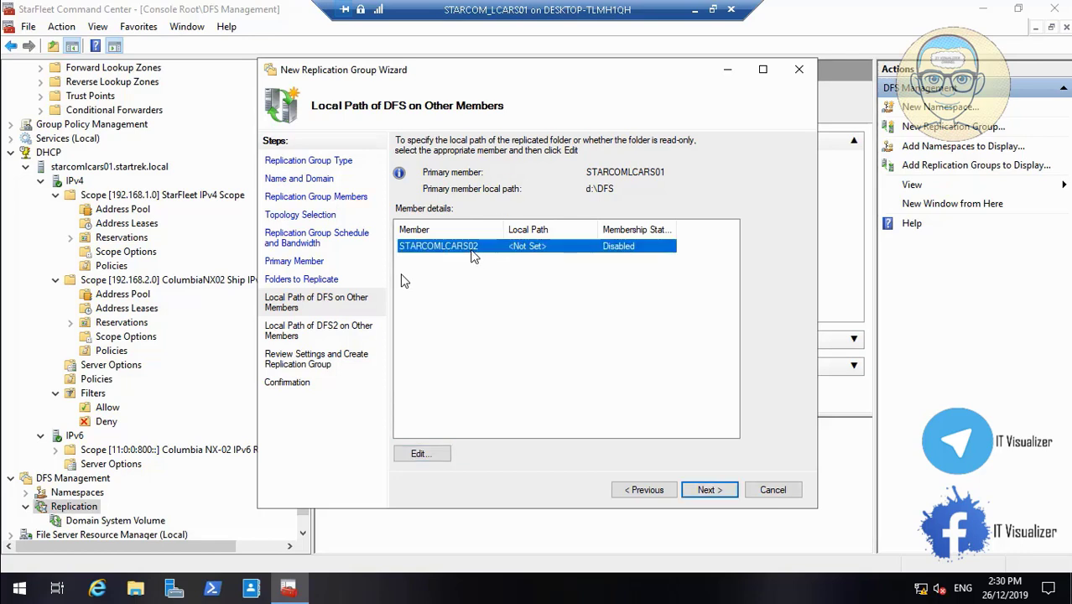
{"action": "left_click", "coordinate": [421, 454]}
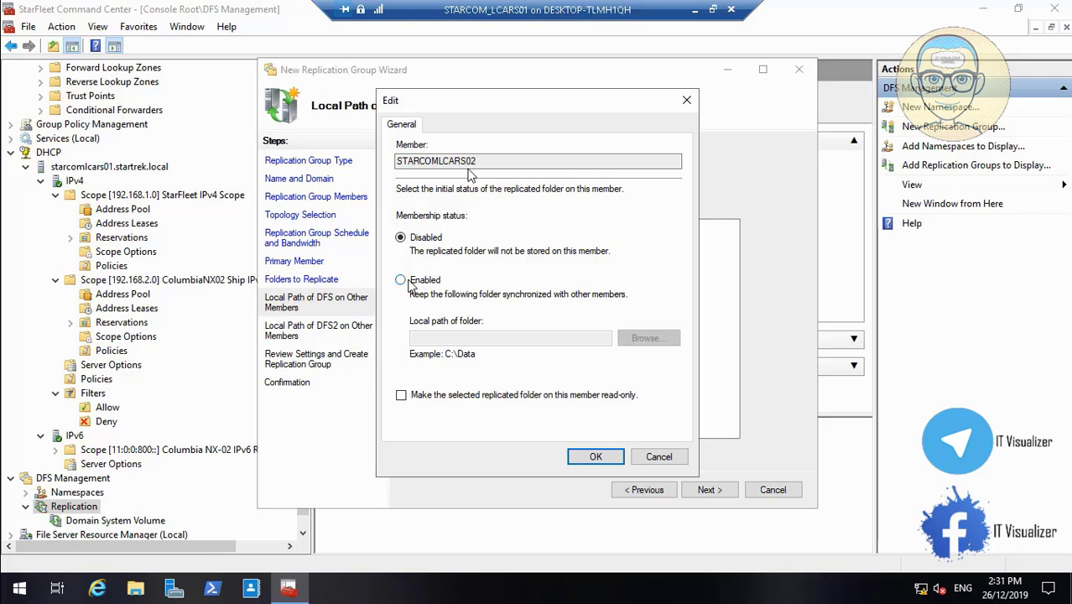
{"action": "left_click", "coordinate": [401, 282]}
{"action": "left_click", "coordinate": [642, 339]}
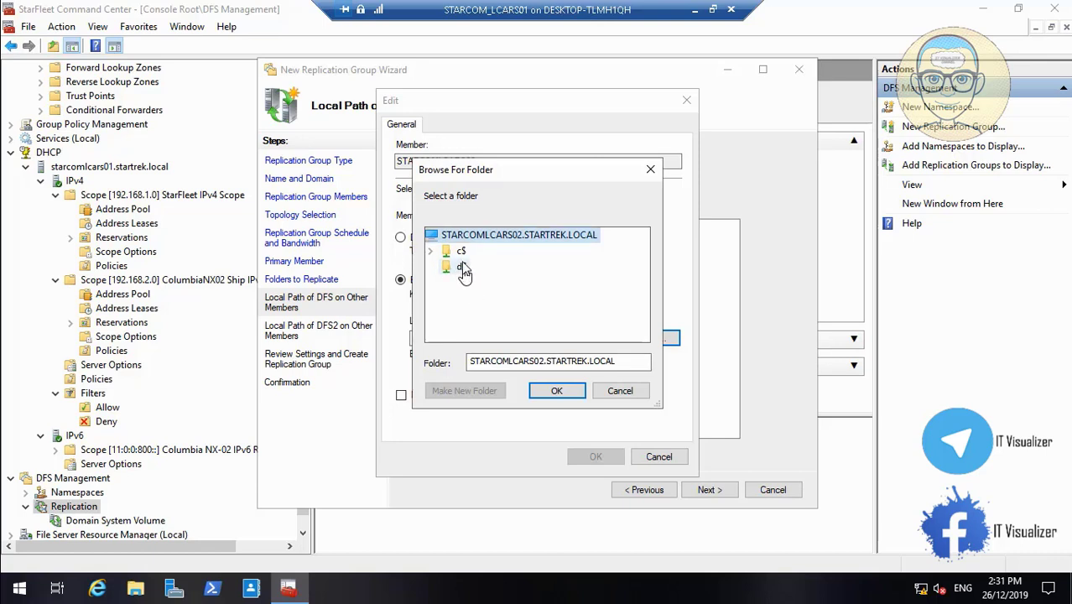
{"action": "left_click", "coordinate": [460, 267]}
{"action": "left_click", "coordinate": [480, 393]}
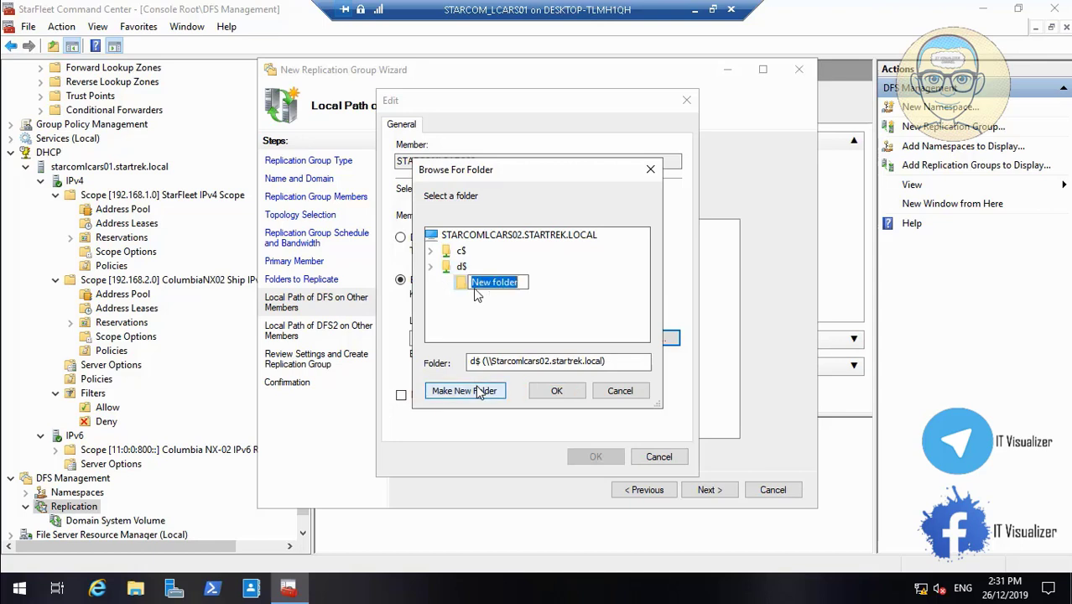
{"action": "type", "text": "DFS"}
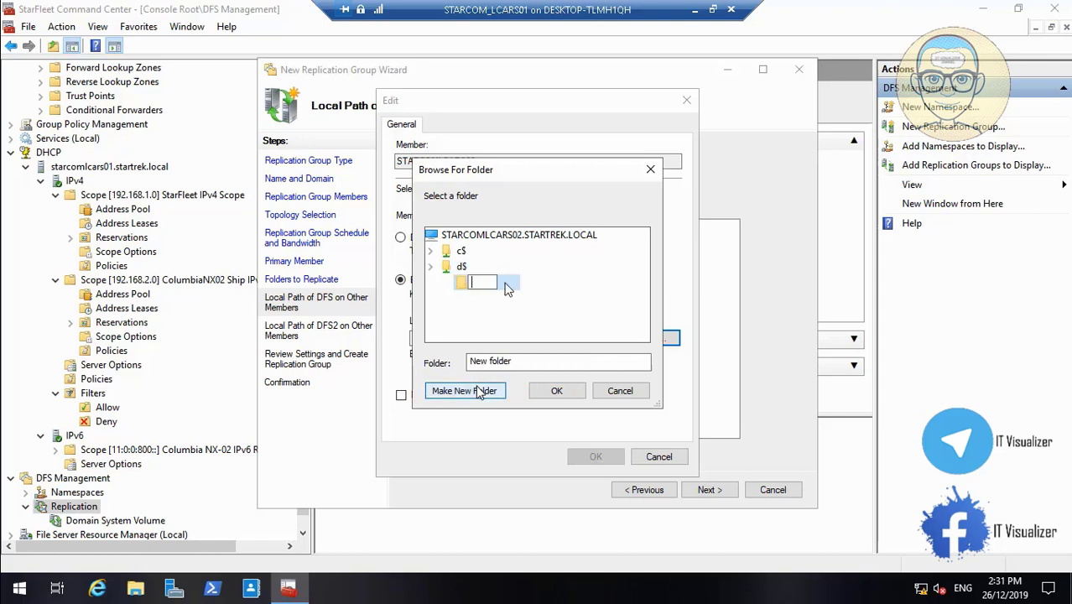
{"action": "left_click", "coordinate": [524, 322]}
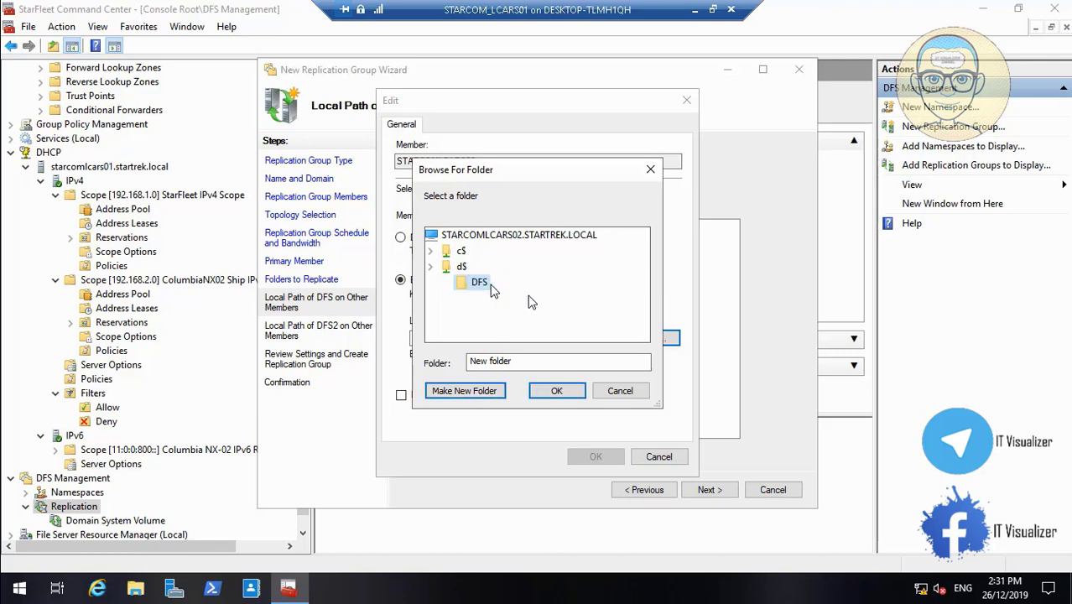
{"action": "left_click", "coordinate": [556, 391]}
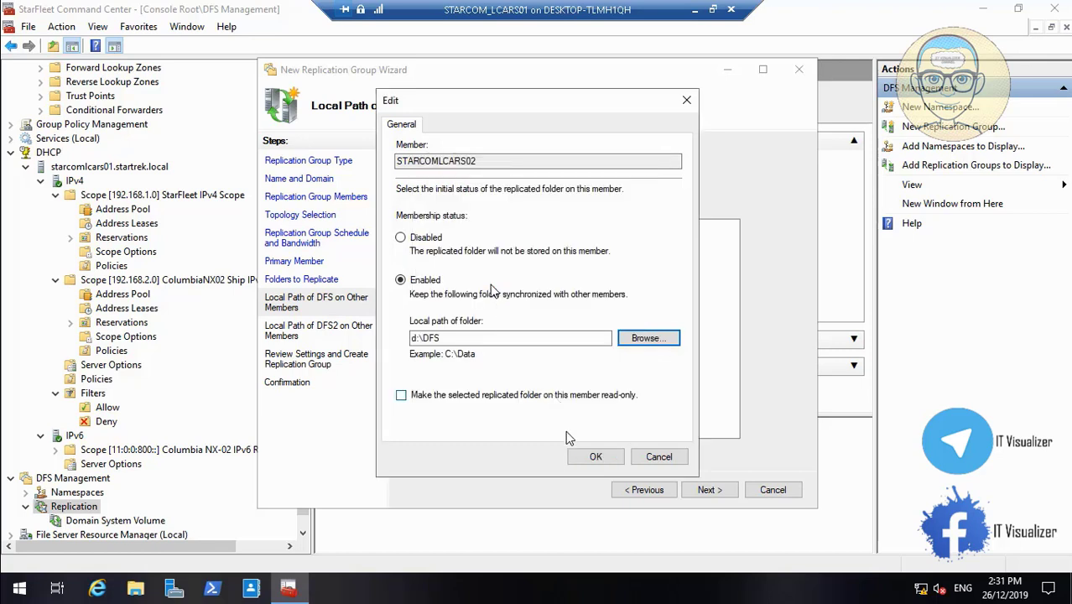
{"action": "left_click", "coordinate": [587, 457]}
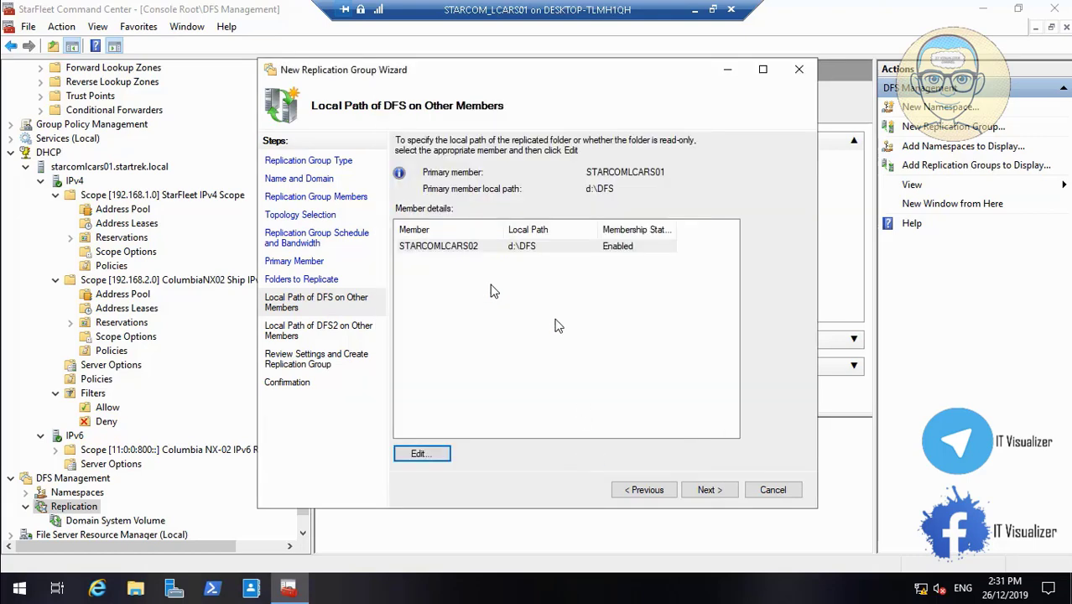
- Change STARCOMLCARS02's DFS local path to d:\Data and confirm creating it on the server
{"action": "left_click", "coordinate": [436, 454]}
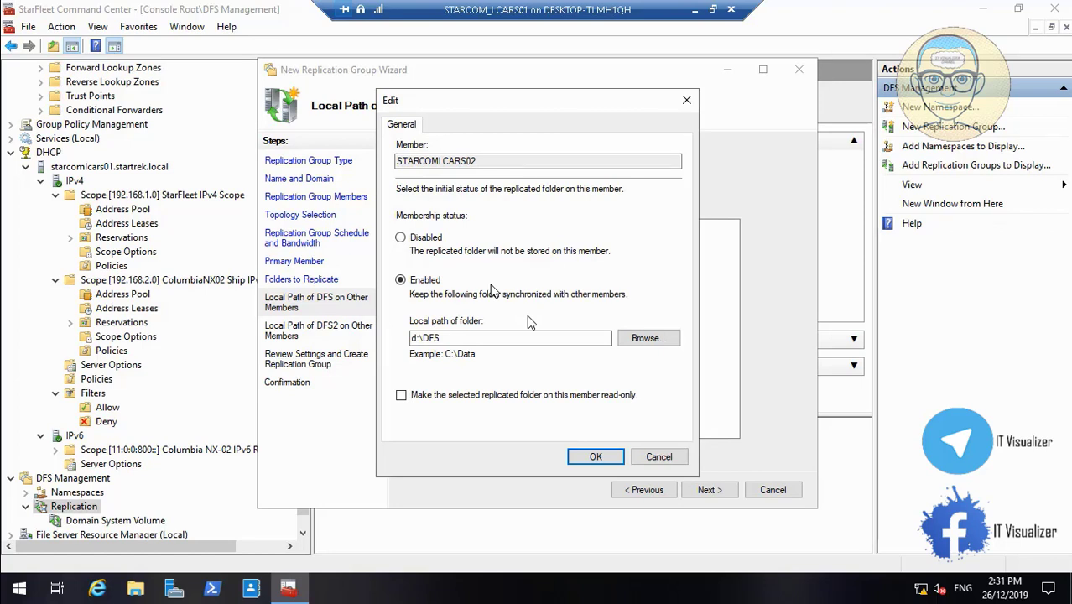
{"action": "left_click", "coordinate": [498, 337]}
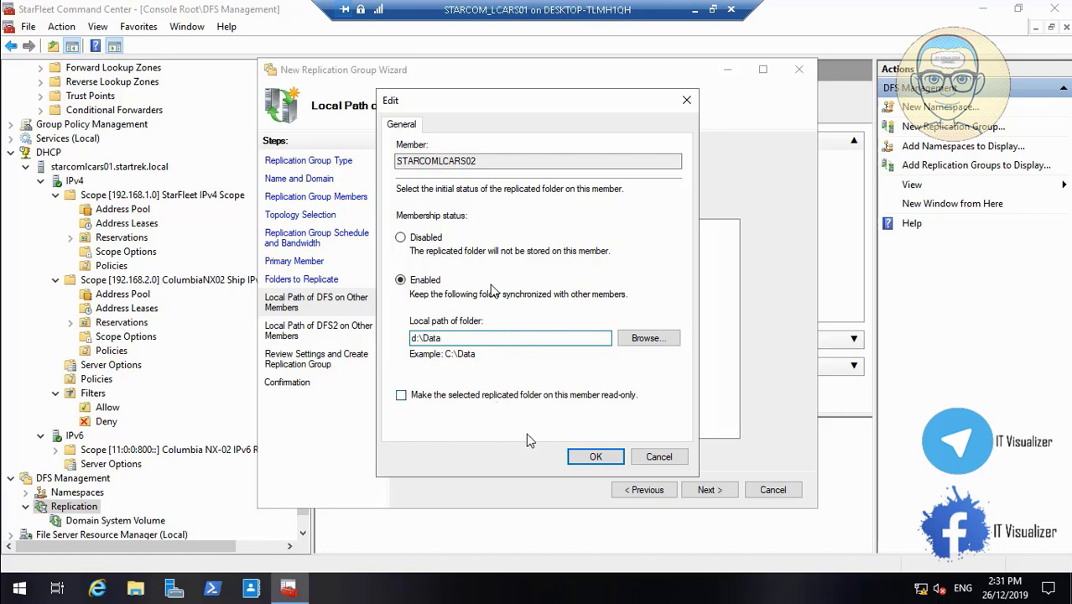
{"action": "left_click", "coordinate": [595, 461]}
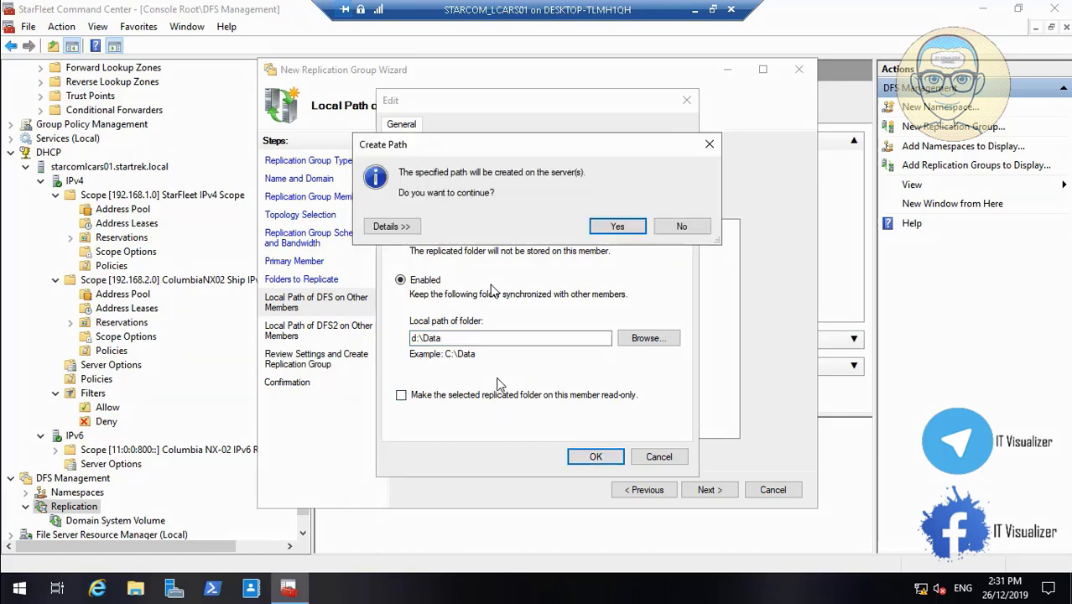
{"action": "left_click", "coordinate": [612, 232]}
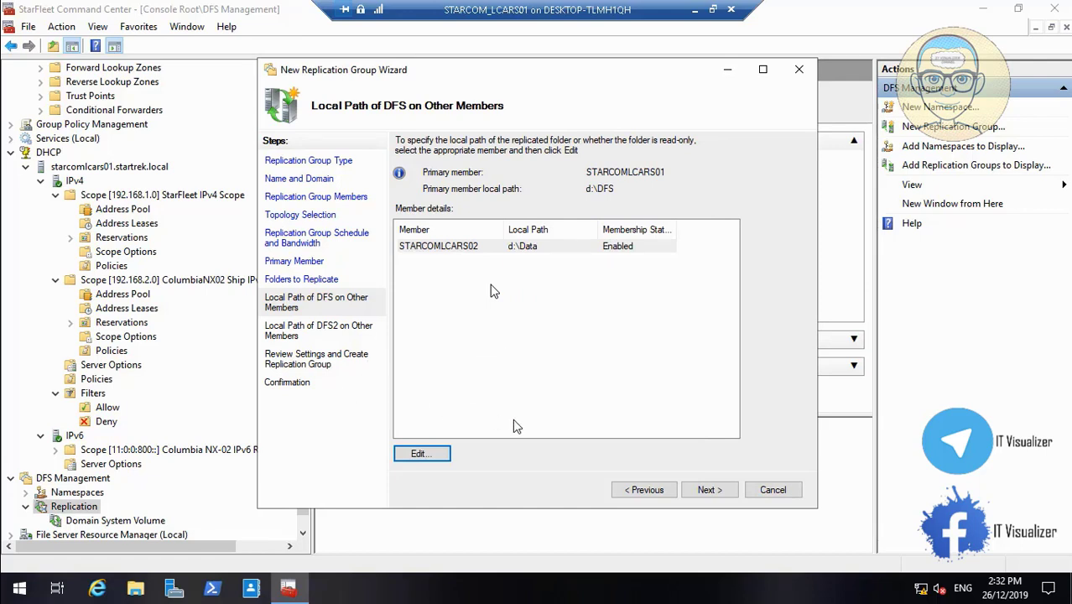
- Return to the DFS local path page and reopen STARCOMLCARS02's DFS membership settings
{"action": "left_click", "coordinate": [704, 489]}
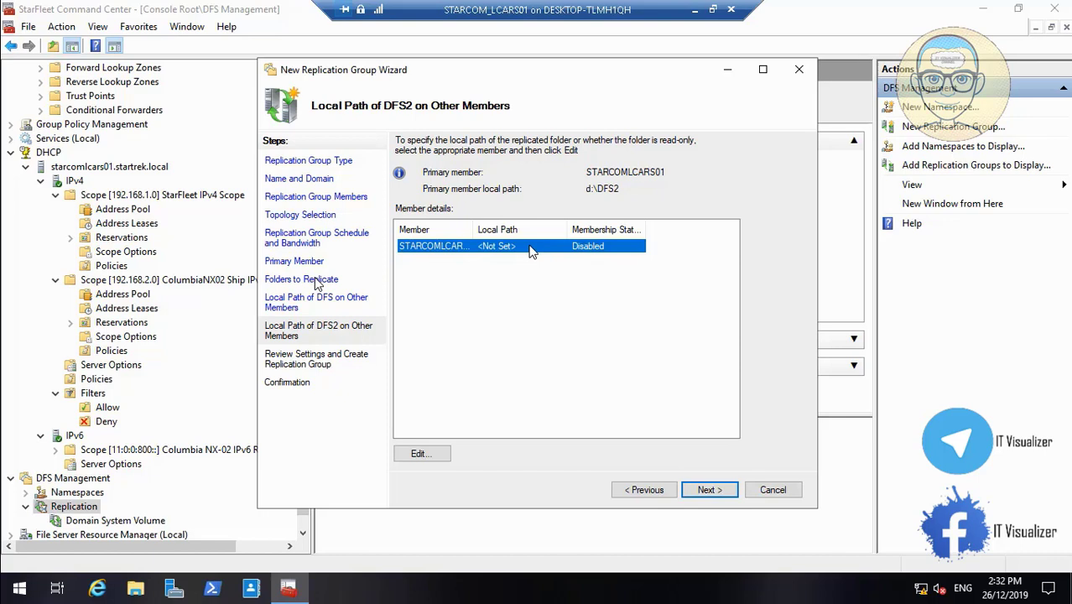
{"action": "left_click", "coordinate": [642, 491]}
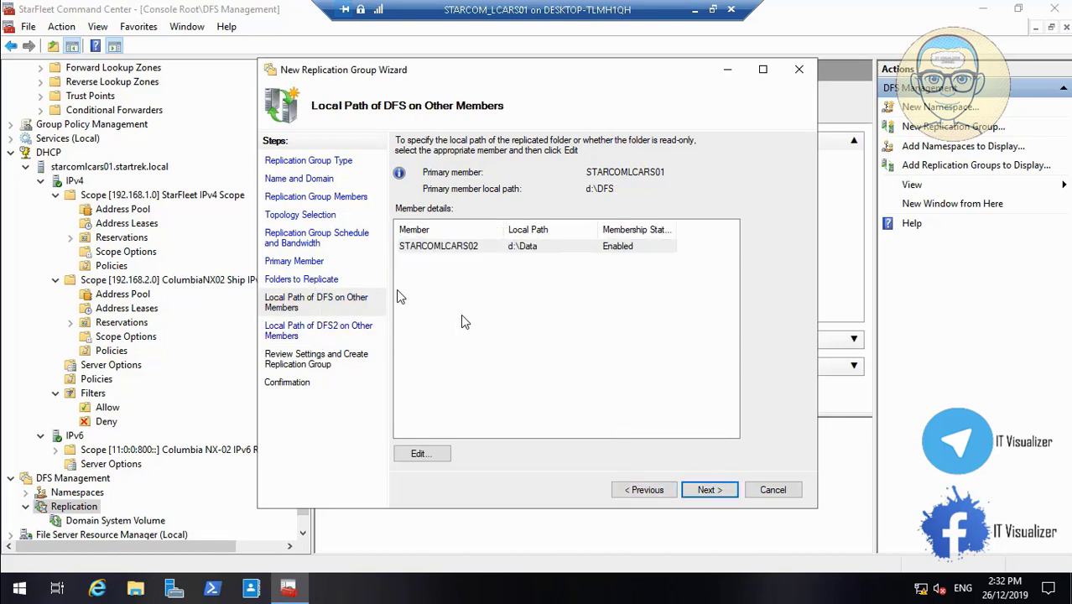
{"action": "left_click", "coordinate": [459, 250]}
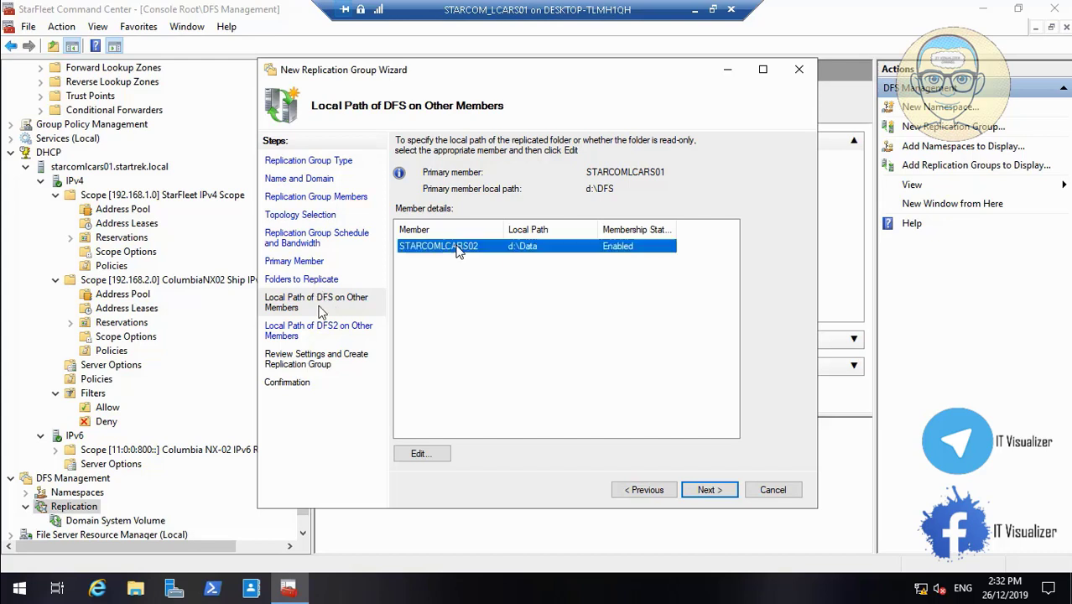
{"action": "left_click", "coordinate": [438, 453]}
- Browse to the existing d:\DFS folder as STARCOMLCARS02's local path and continue to DFS2
{"action": "left_click", "coordinate": [646, 338]}
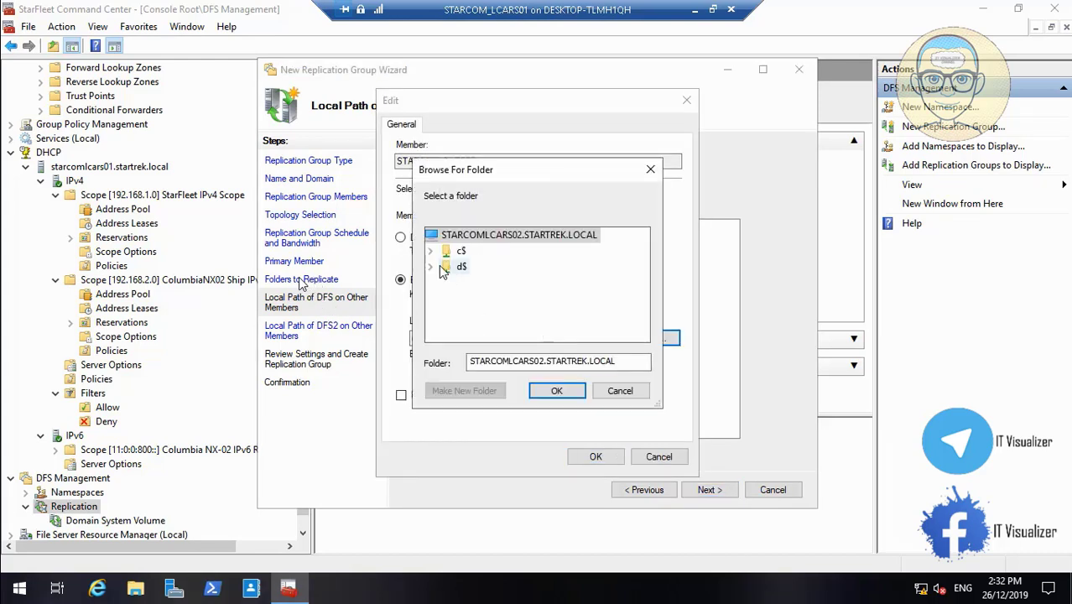
{"action": "left_click", "coordinate": [431, 266]}
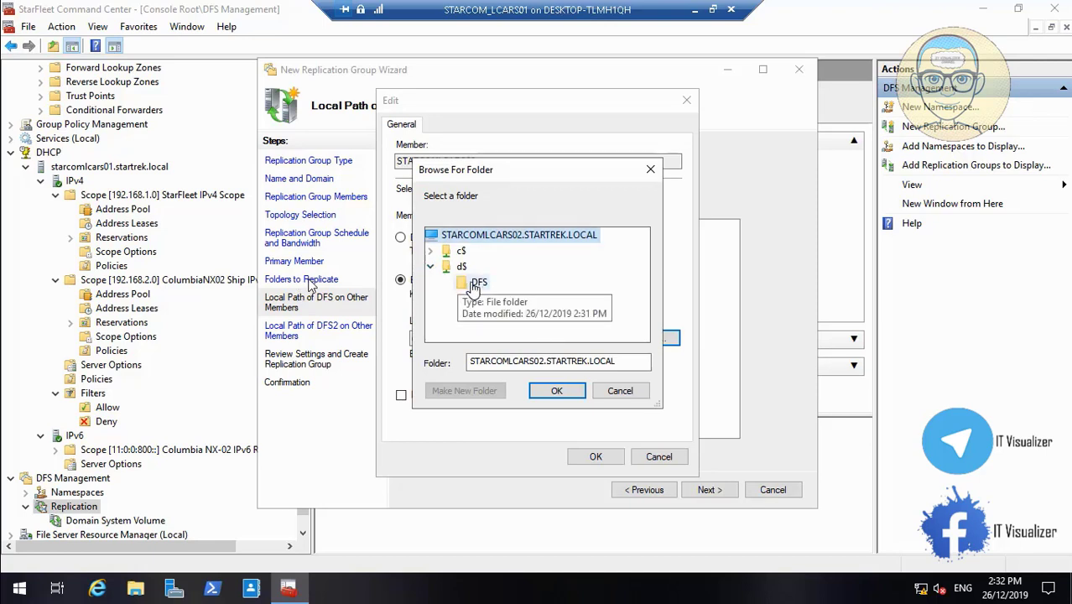
{"action": "left_click", "coordinate": [476, 281]}
{"action": "left_click", "coordinate": [555, 393]}
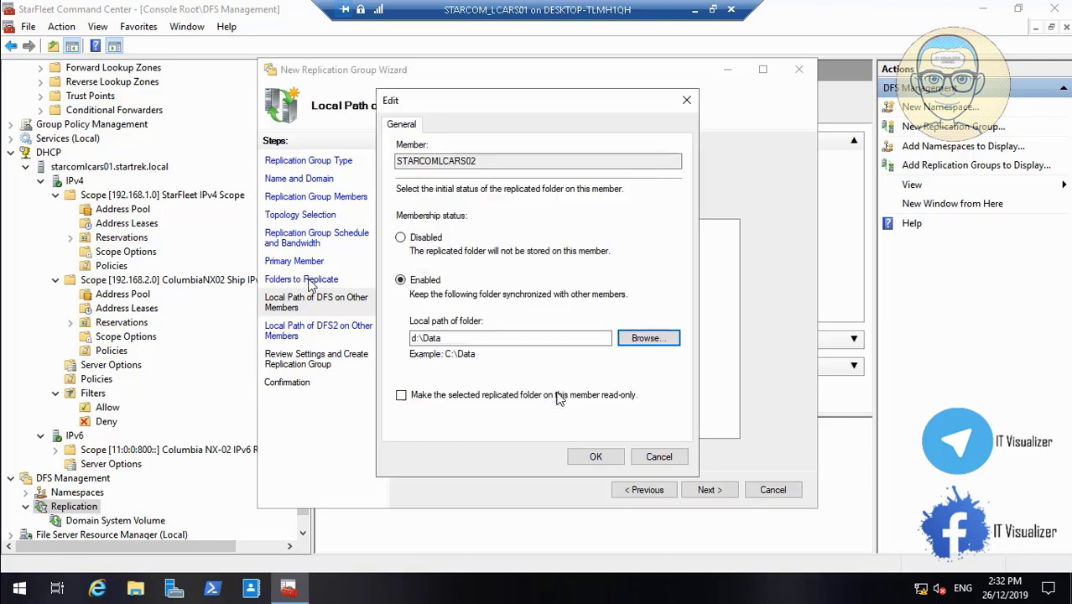
{"action": "left_click", "coordinate": [595, 457]}
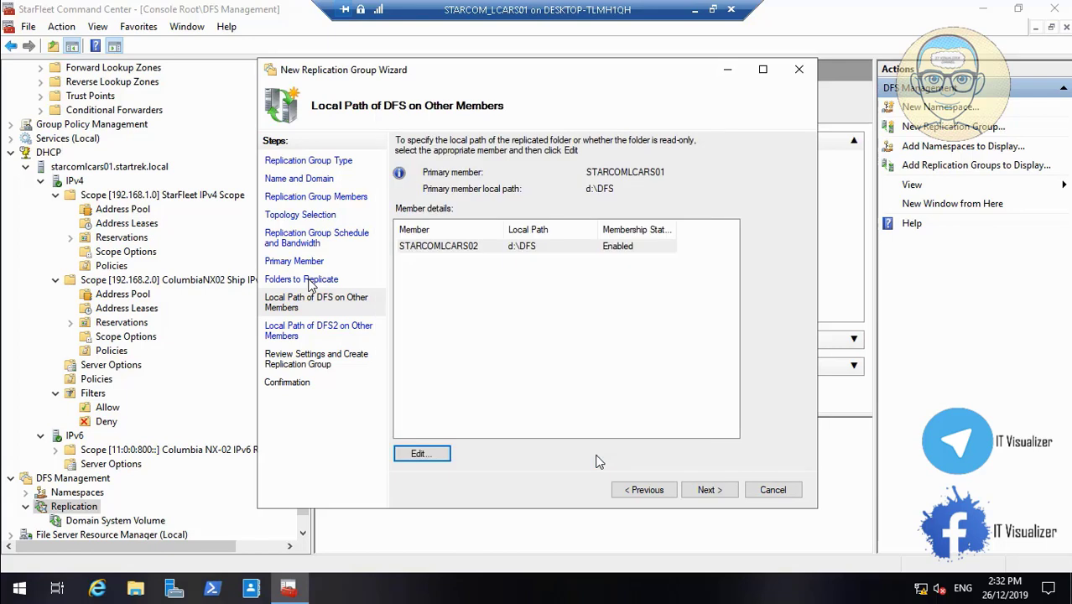
{"action": "left_click", "coordinate": [708, 489]}
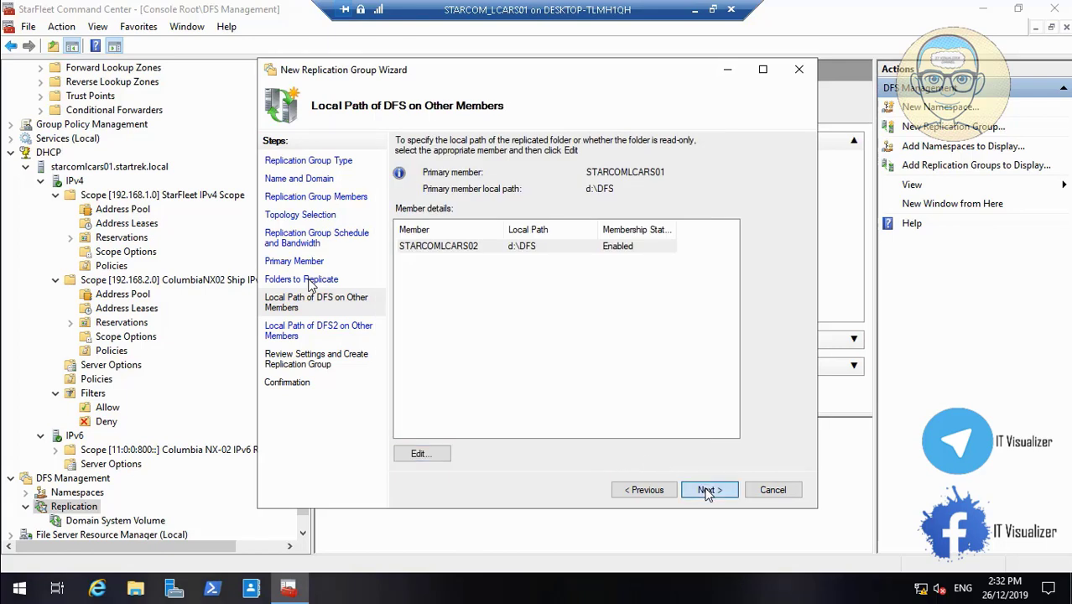
- Enable STARCOMLCARS02's DFS2 membership and browse to its d$ drive for a local folder
{"action": "left_click", "coordinate": [493, 249]}
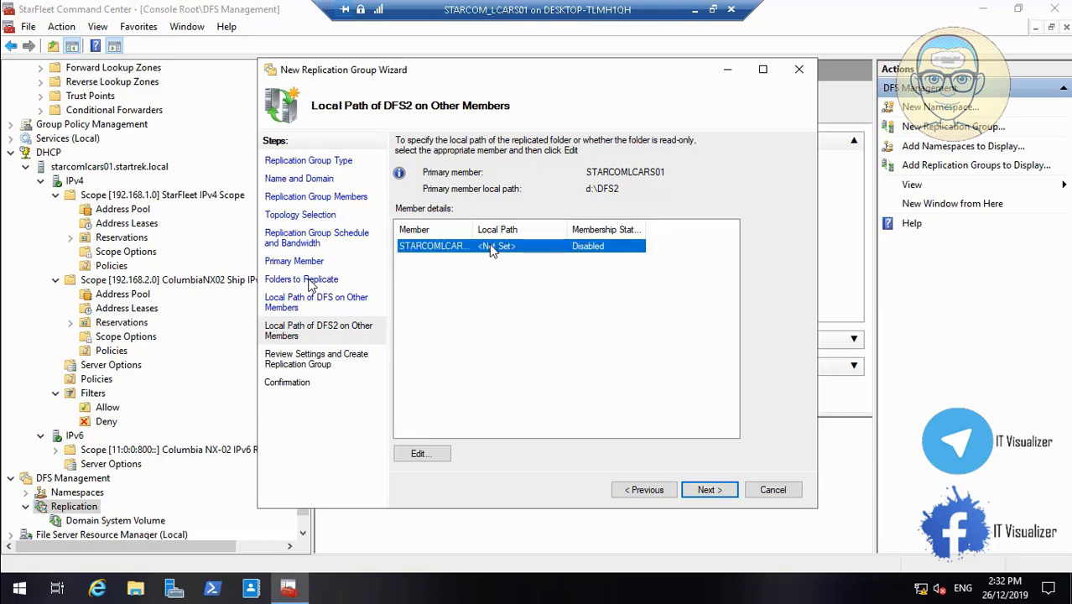
{"action": "left_click", "coordinate": [435, 455]}
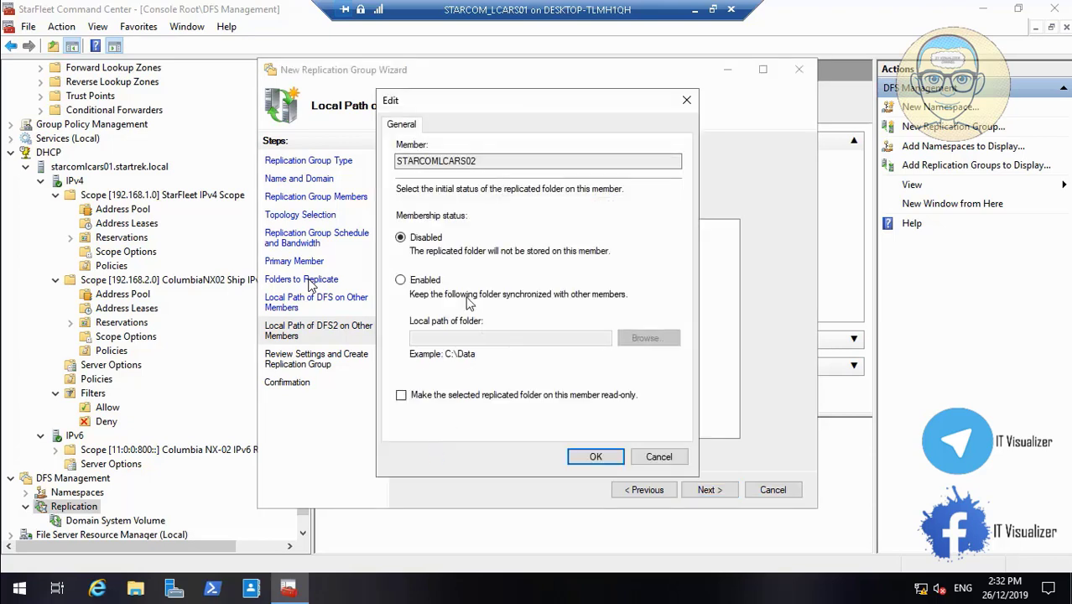
{"action": "left_click", "coordinate": [410, 284]}
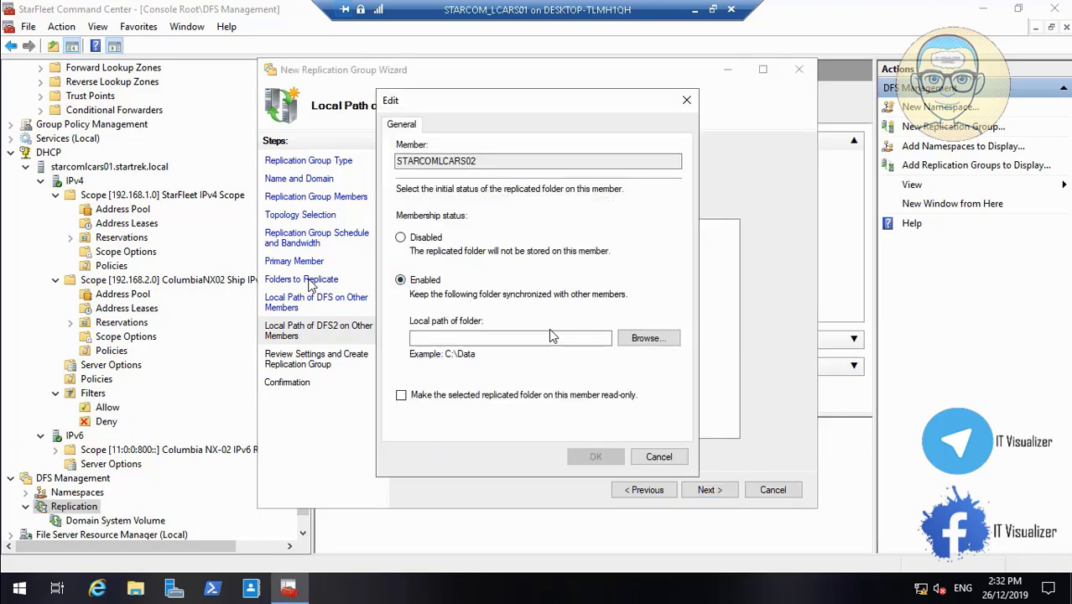
{"action": "left_click", "coordinate": [648, 337]}
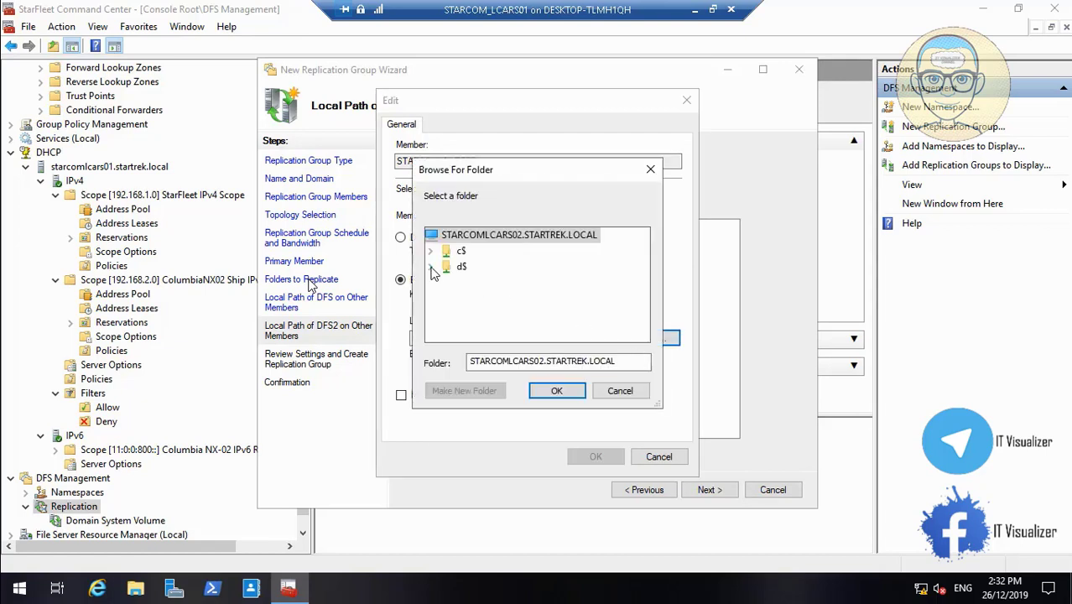
{"action": "left_click", "coordinate": [431, 266]}
{"action": "left_click", "coordinate": [460, 267]}
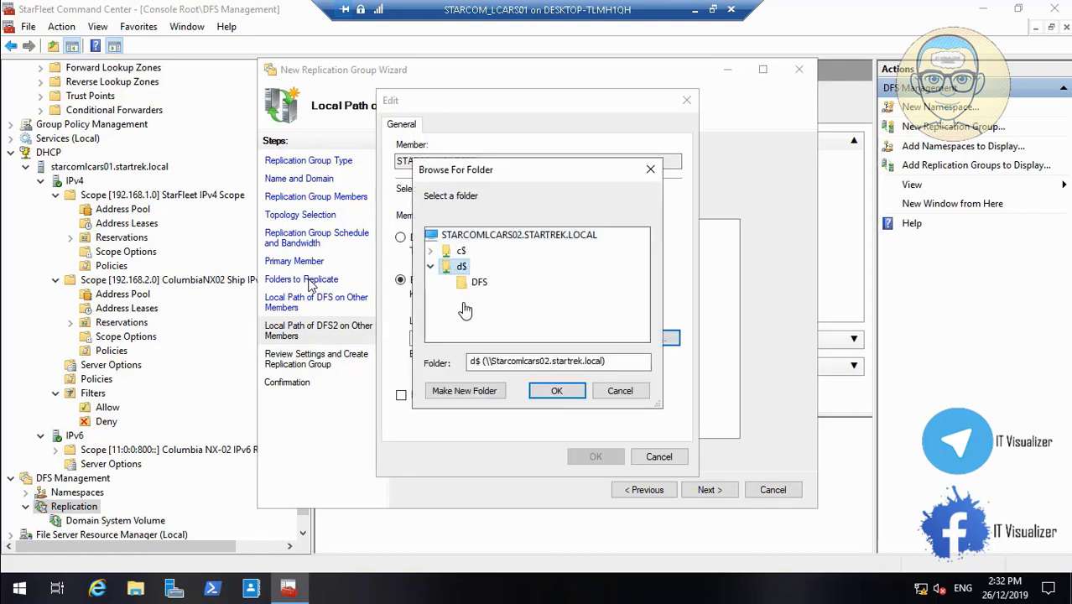
- Create a new DFS2 folder on d$, save d:\DFS2 as the path, and proceed to review
{"action": "left_click", "coordinate": [467, 390]}
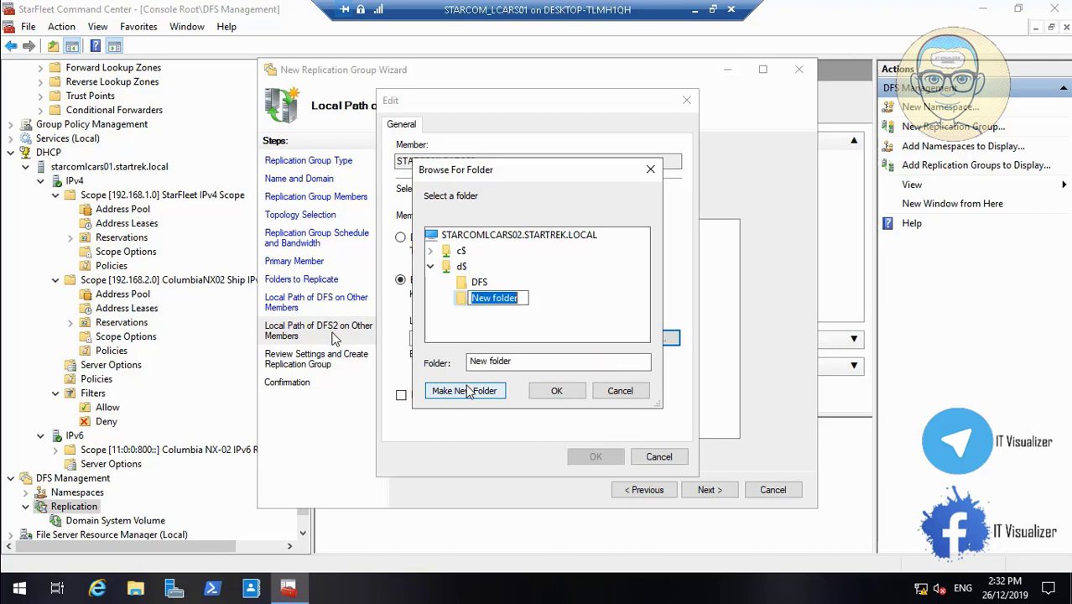
{"action": "type", "text": "DFS2"}
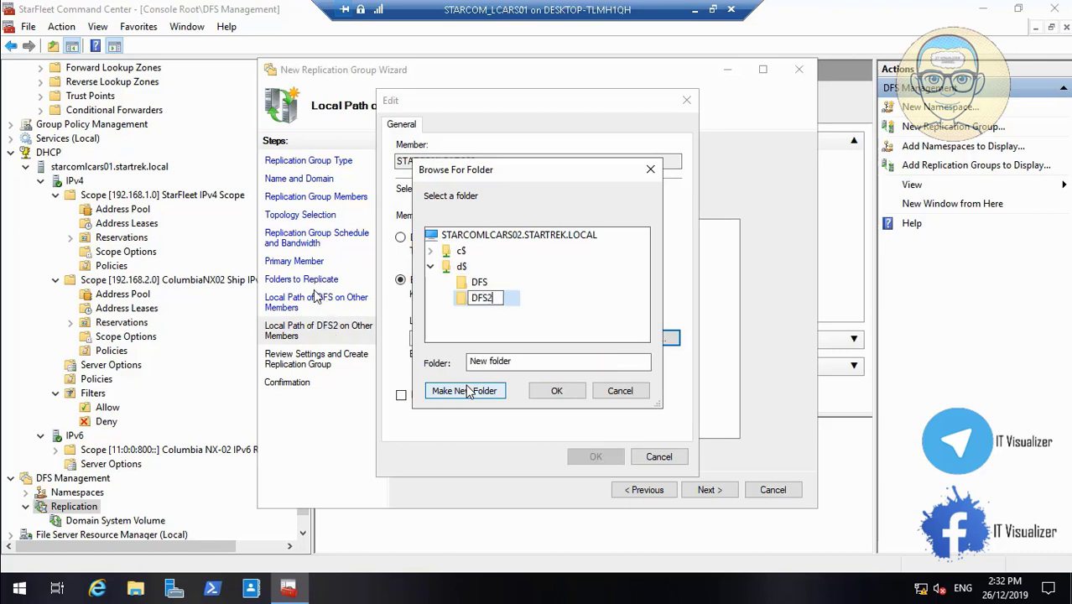
{"action": "key", "text": "Return"}
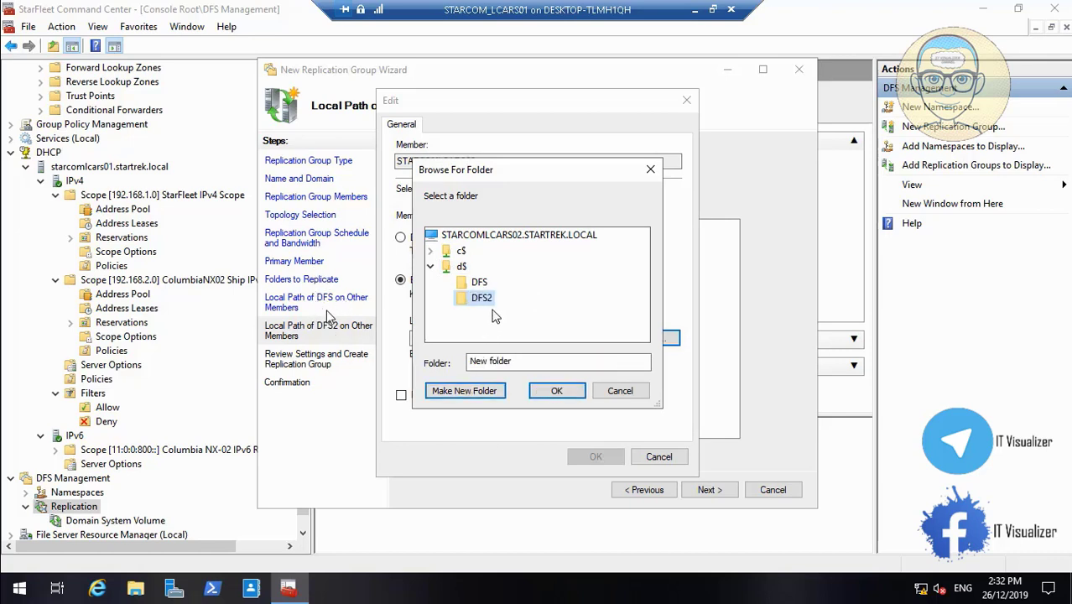
{"action": "left_click", "coordinate": [553, 396]}
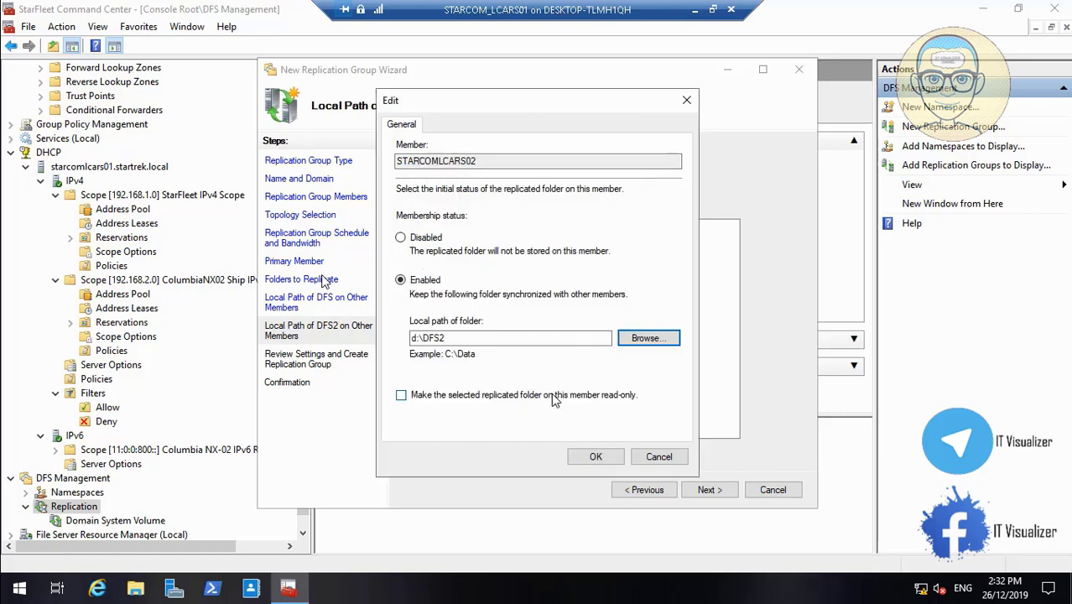
{"action": "left_click", "coordinate": [596, 457]}
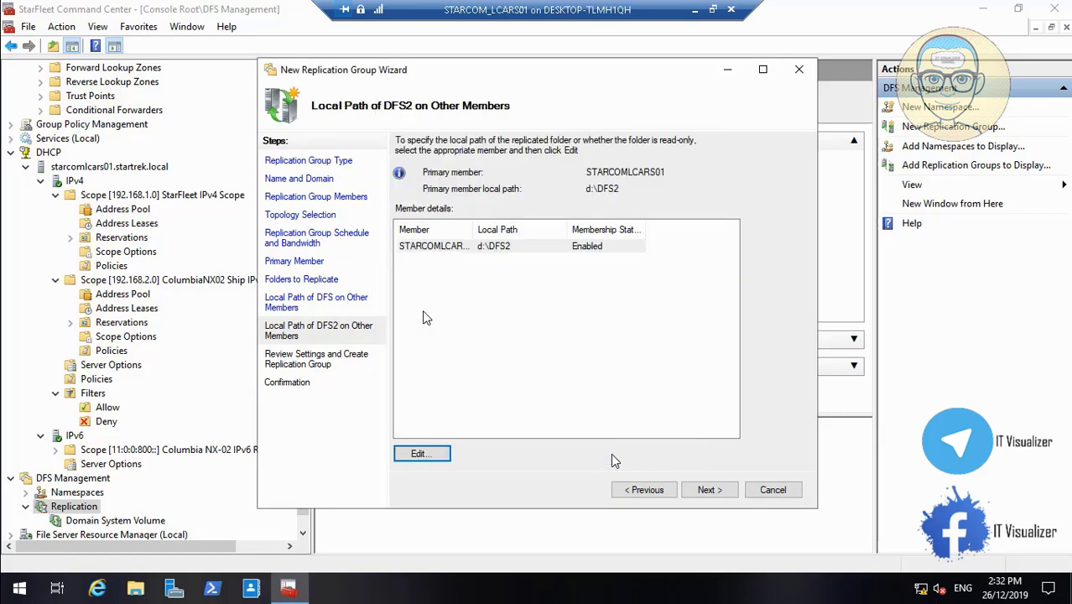
{"action": "left_click", "coordinate": [707, 490]}
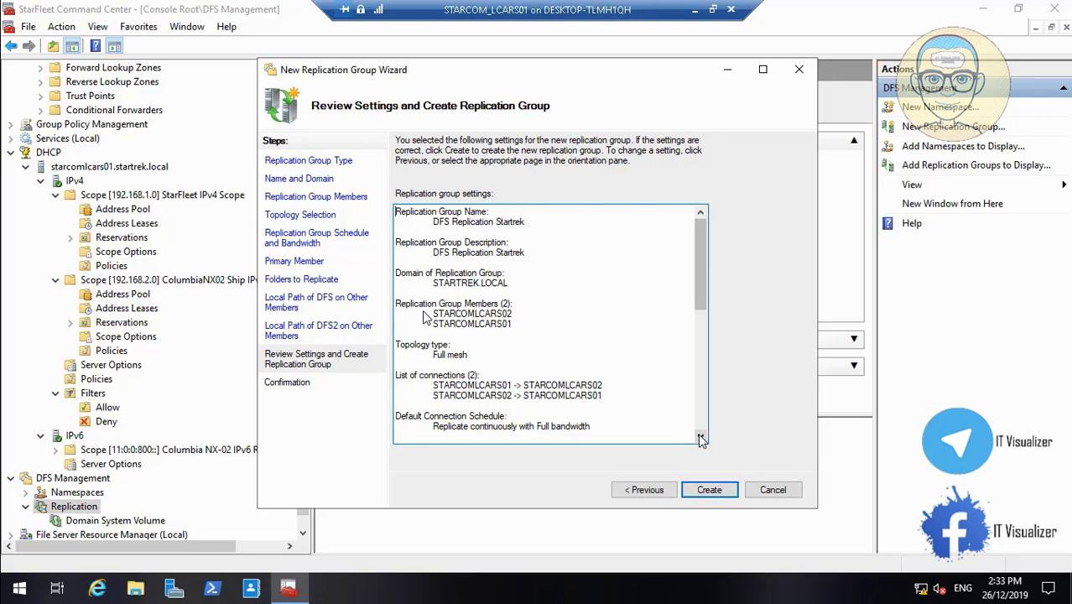
- Verify d:\DFS and d:\DFS2 are Enabled on both members in the summary, then create the group
{"action": "scroll", "coordinate": [701, 440], "scroll_direction": "down", "scroll_amount": 4}
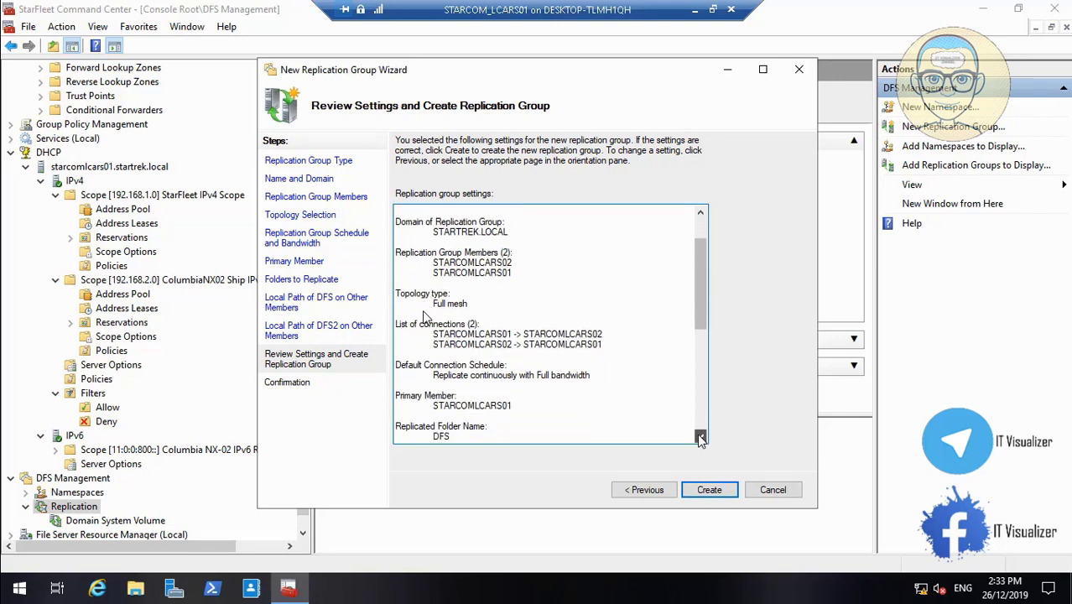
{"action": "left_click", "coordinate": [701, 439]}
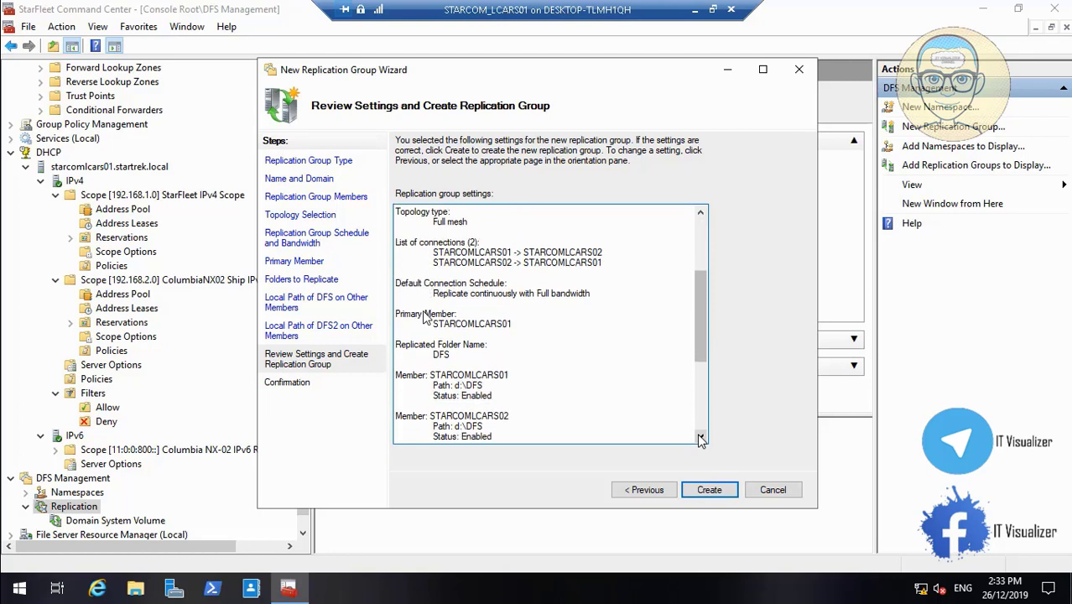
{"action": "left_click", "coordinate": [701, 440]}
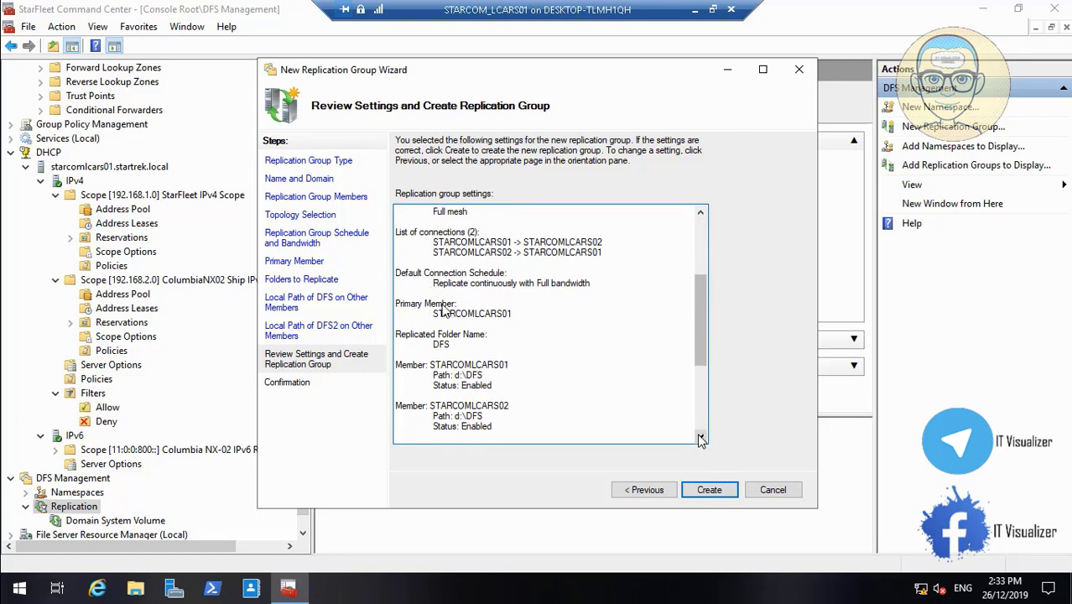
{"action": "left_click", "coordinate": [701, 440]}
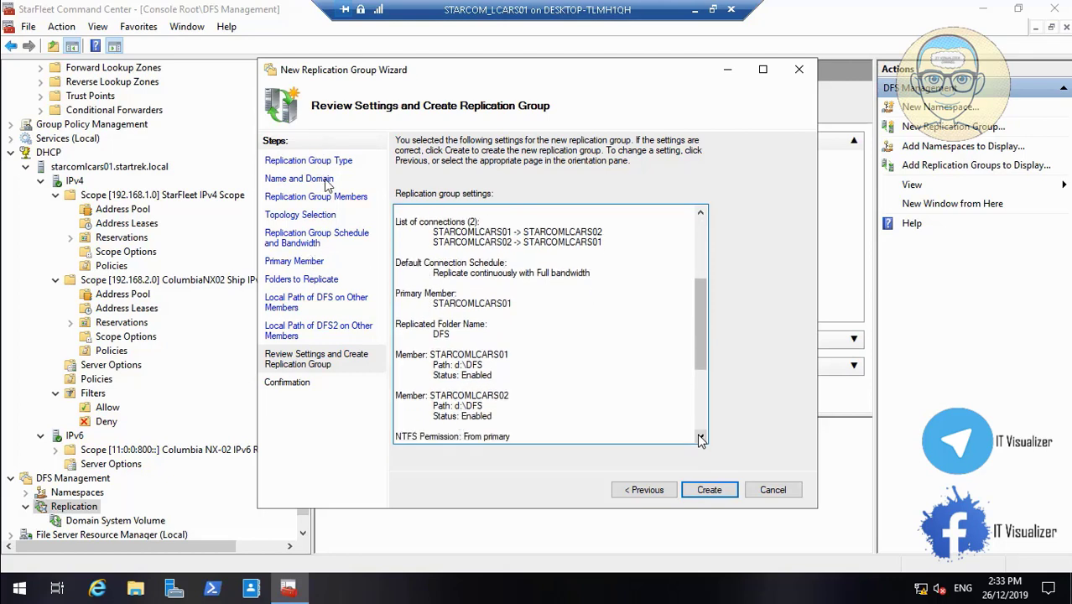
{"action": "left_click", "coordinate": [701, 440]}
{"action": "left_click", "coordinate": [701, 439]}
{"action": "left_click", "coordinate": [701, 440]}
{"action": "left_click", "coordinate": [701, 439]}
{"action": "left_click", "coordinate": [701, 439]}
{"action": "left_click", "coordinate": [701, 439]}
{"action": "left_click", "coordinate": [701, 439]}
{"action": "left_click", "coordinate": [701, 439]}
{"action": "left_click", "coordinate": [701, 440]}
{"action": "left_click", "coordinate": [701, 440]}
{"action": "left_click", "coordinate": [701, 439]}
{"action": "left_click", "coordinate": [701, 439]}
{"action": "left_click", "coordinate": [701, 440]}
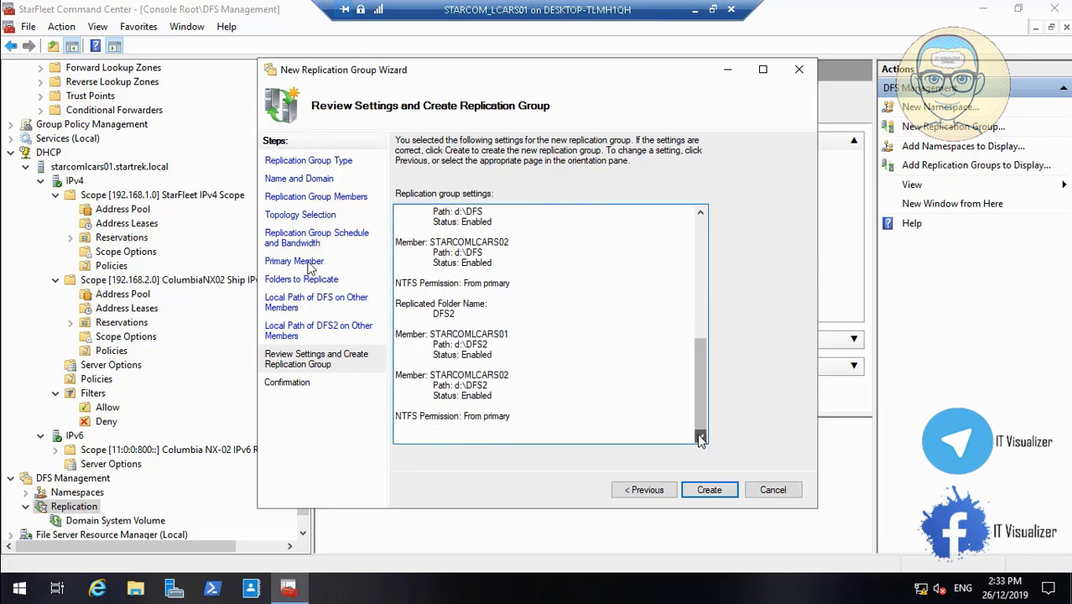
{"action": "left_click", "coordinate": [708, 490]}
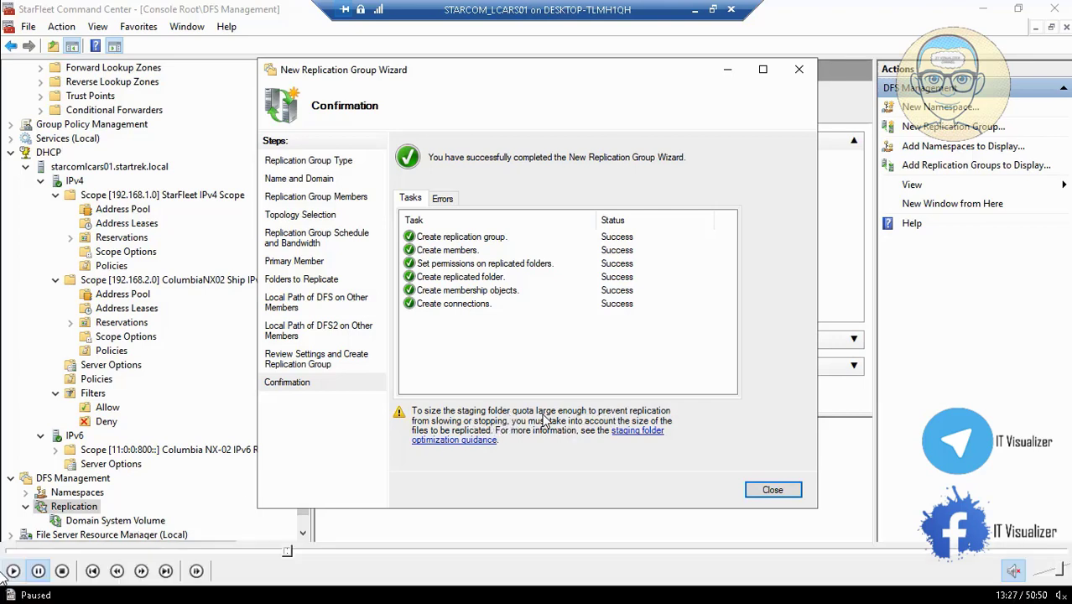
- Close the finished replication group wizard and acknowledge the replication delay notice
{"action": "left_click", "coordinate": [769, 491]}
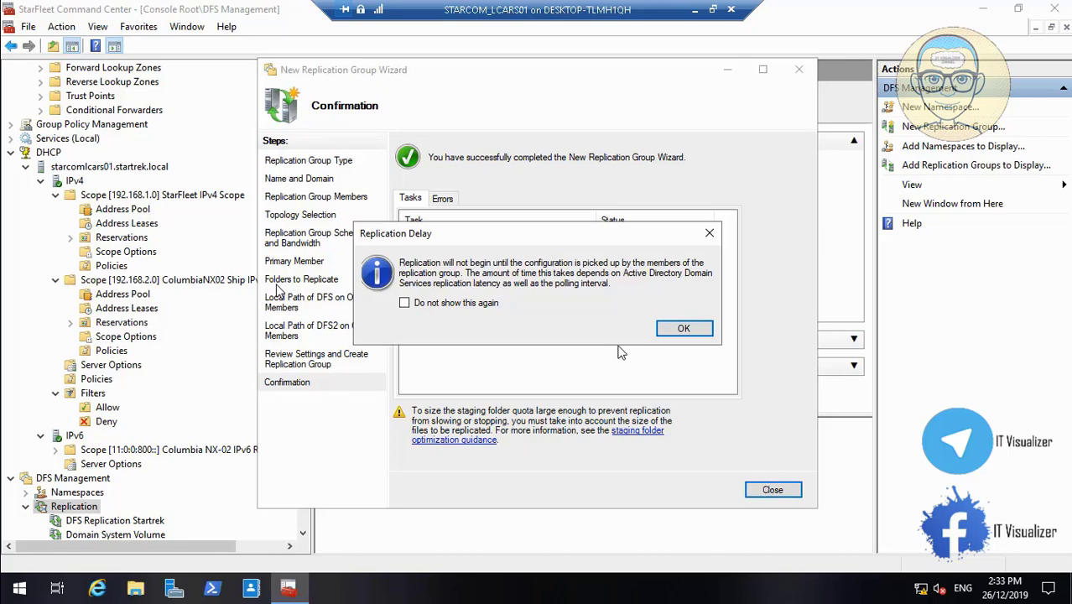
{"action": "left_click", "coordinate": [676, 328]}
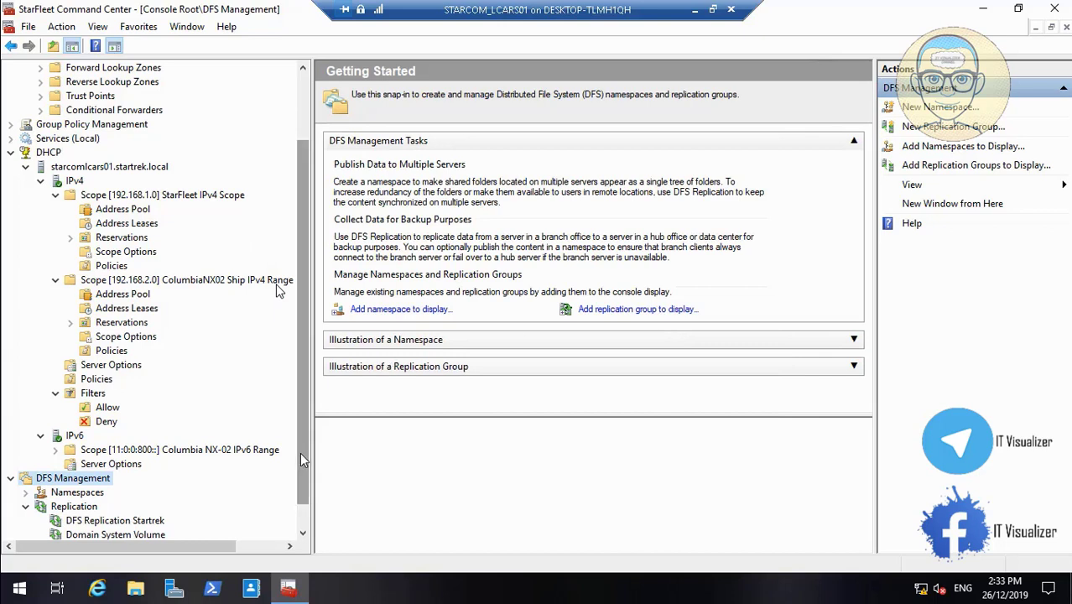
{"action": "left_click", "coordinate": [303, 533]}
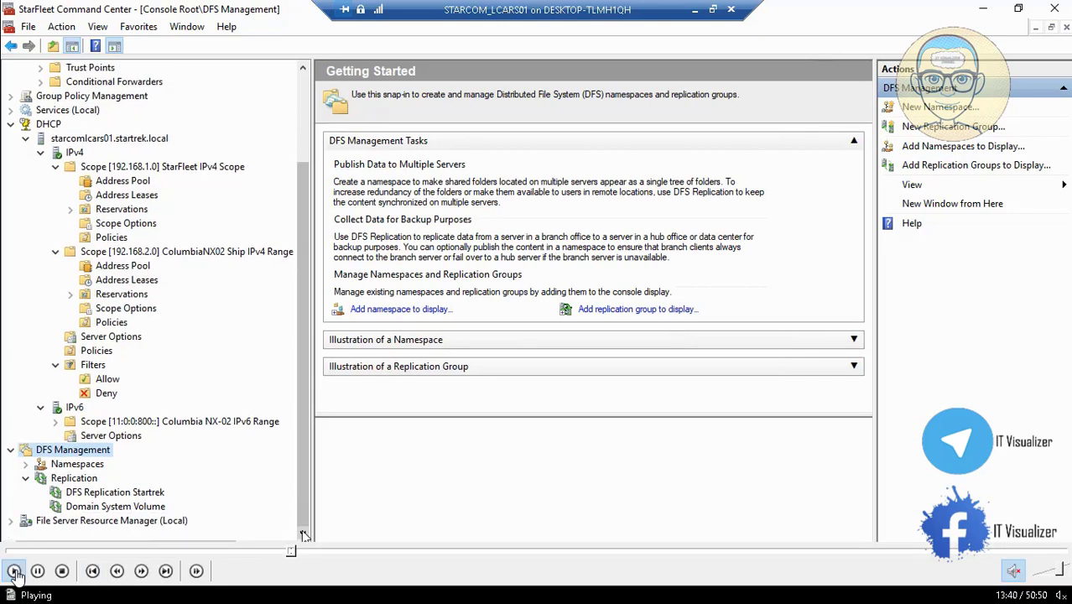
- Open File Explorer on STARCOMLCARS02 at the computer view listing Local Disk (C:) and (D:)
{"action": "left_click", "coordinate": [38, 571]}
{"action": "left_click_drag", "start_coordinate": [294, 550], "coordinate": [424, 553]}
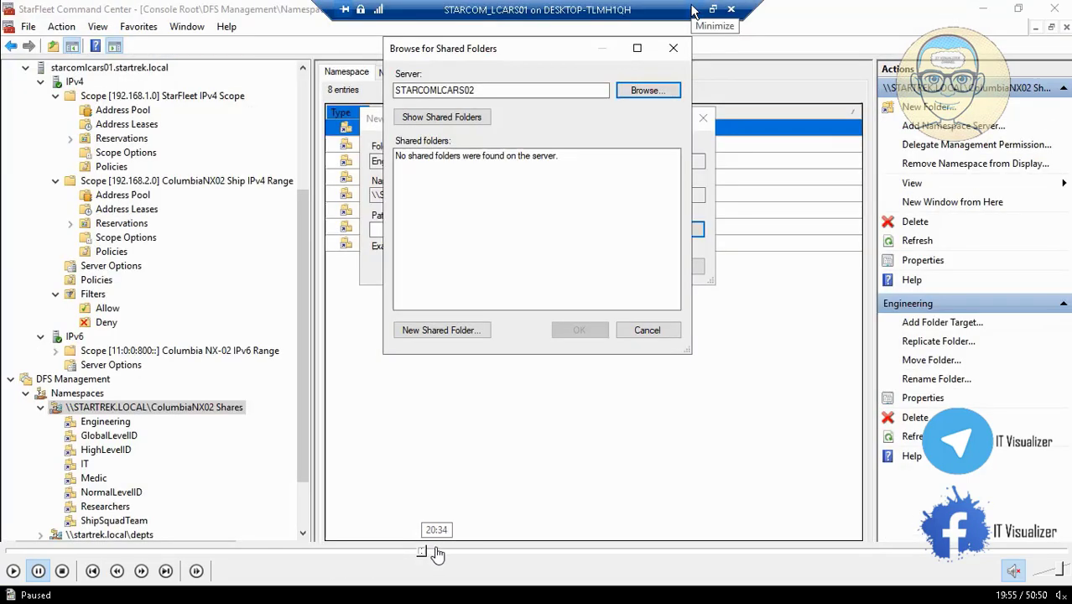
{"action": "left_click", "coordinate": [432, 551]}
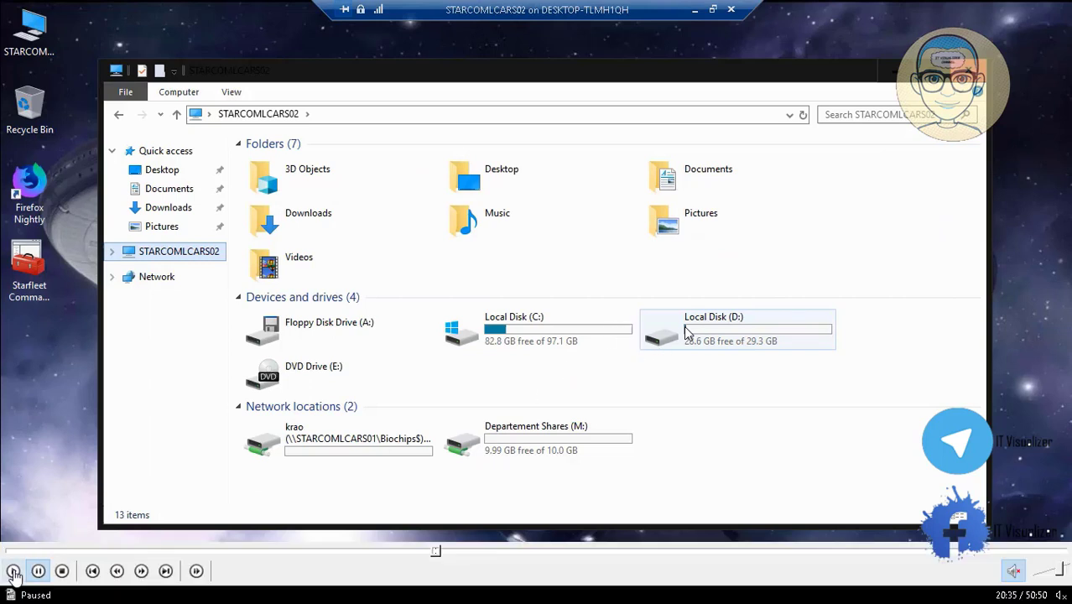
{"action": "left_click", "coordinate": [11, 568]}
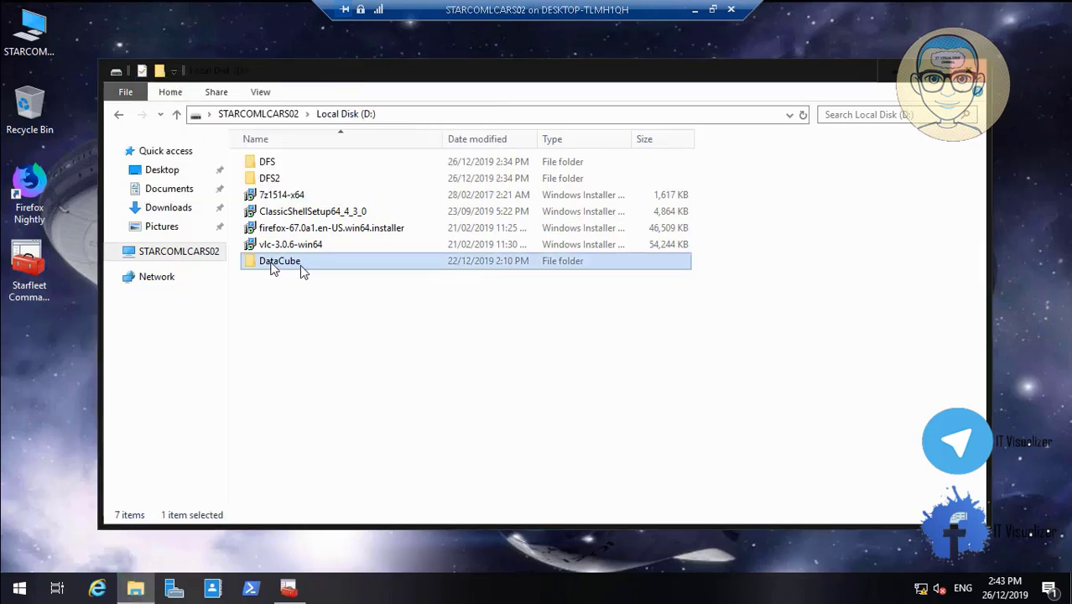
- Check the DataCube folder's Sharing properties on STARCOMLCARS02, which show it as not shared
{"action": "right_click", "coordinate": [270, 262]}
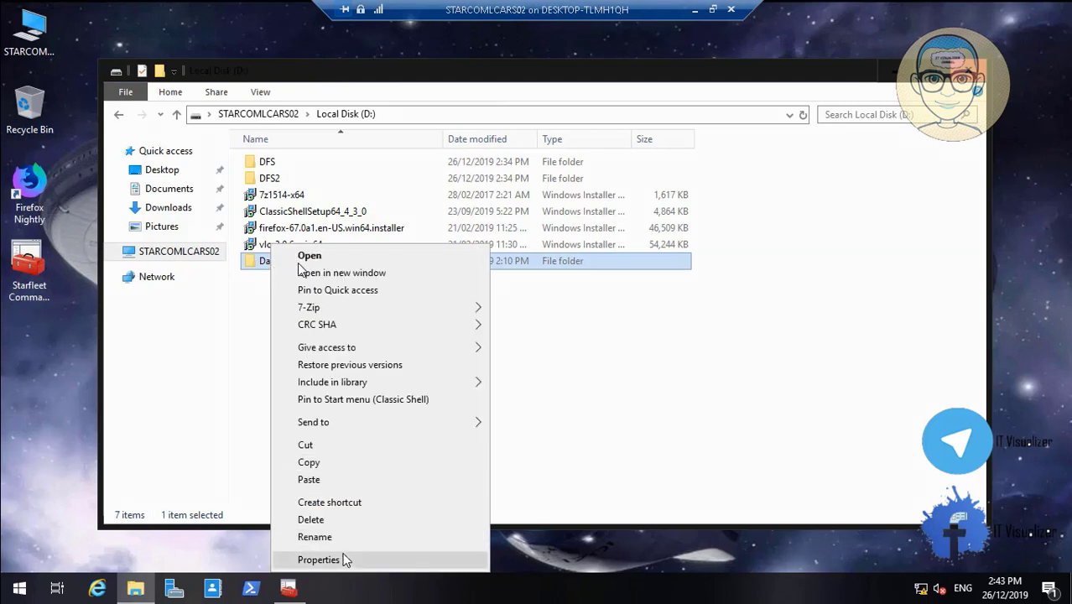
{"action": "left_click", "coordinate": [344, 564]}
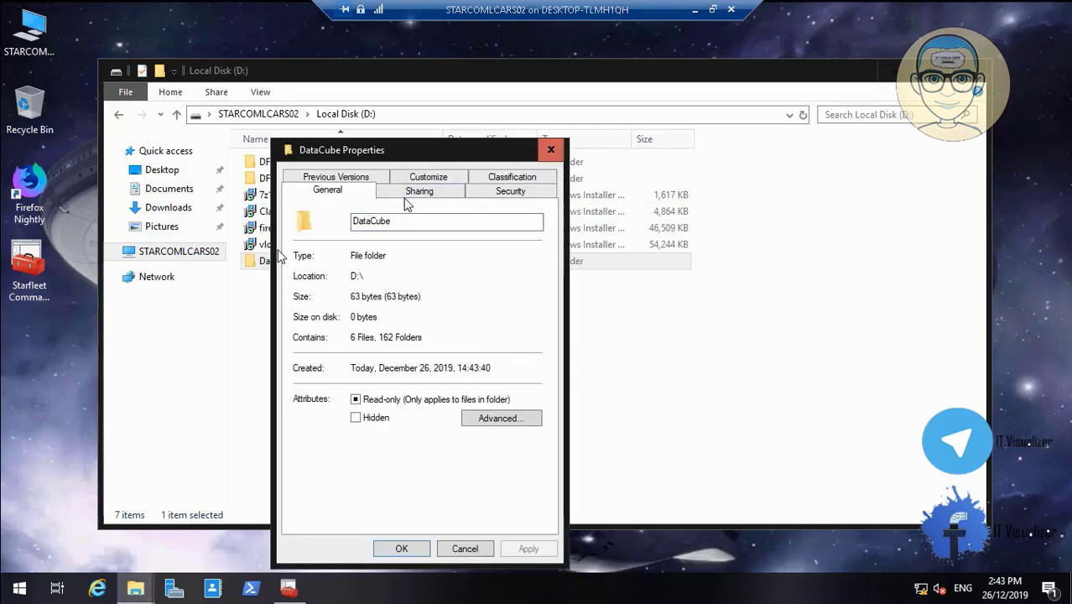
{"action": "left_click", "coordinate": [410, 200]}
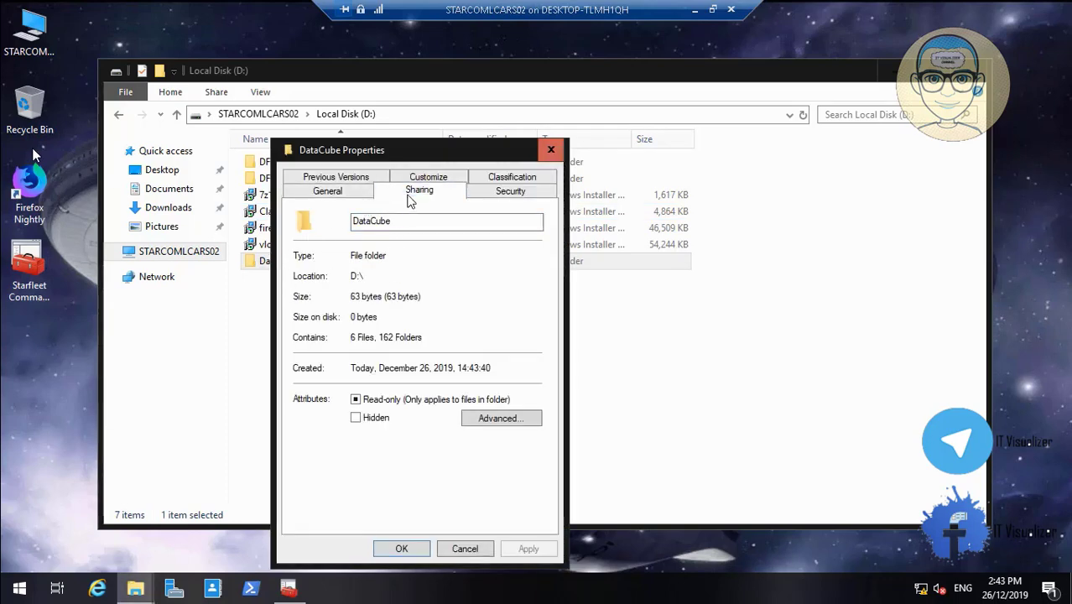
- Minimize the STARCOMLCARS02 session and switch to the STARCOM_LCARS01 remote session
{"action": "left_click", "coordinate": [697, 11]}
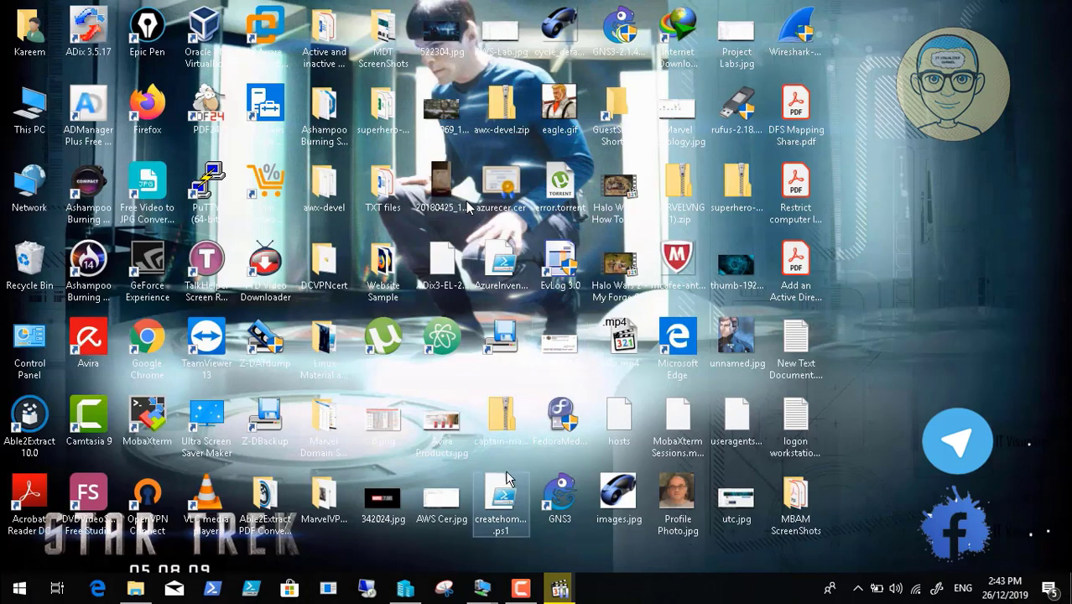
{"action": "mouse_move", "coordinate": [481, 593]}
{"action": "left_click", "coordinate": [382, 537]}
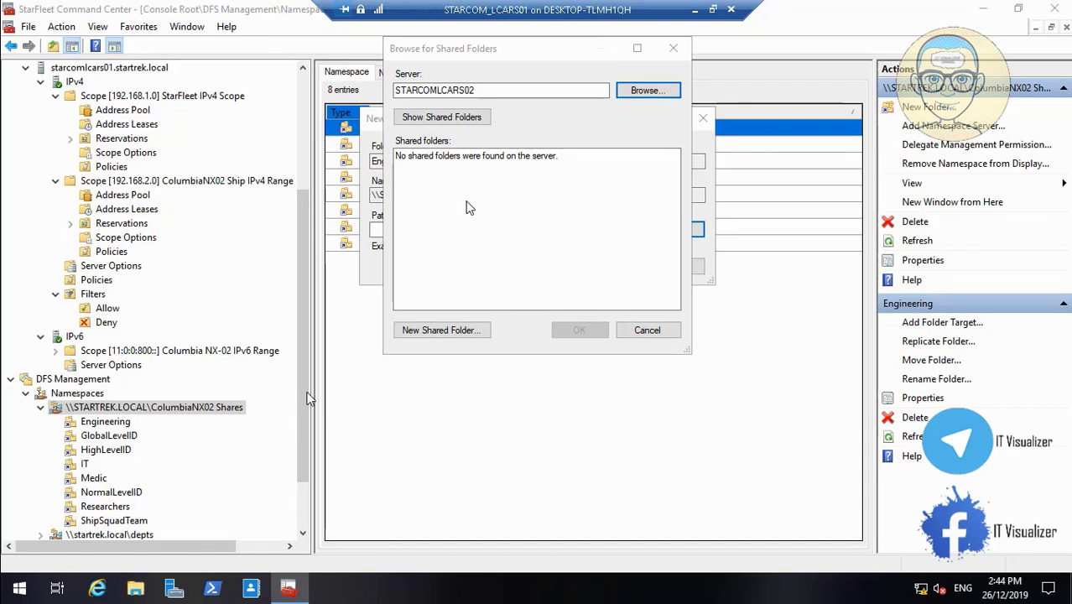
- Open the properties of the DataCube folder on STARCOMLCARS01's Local Disk (D:)
{"action": "key", "text": "super+e"}
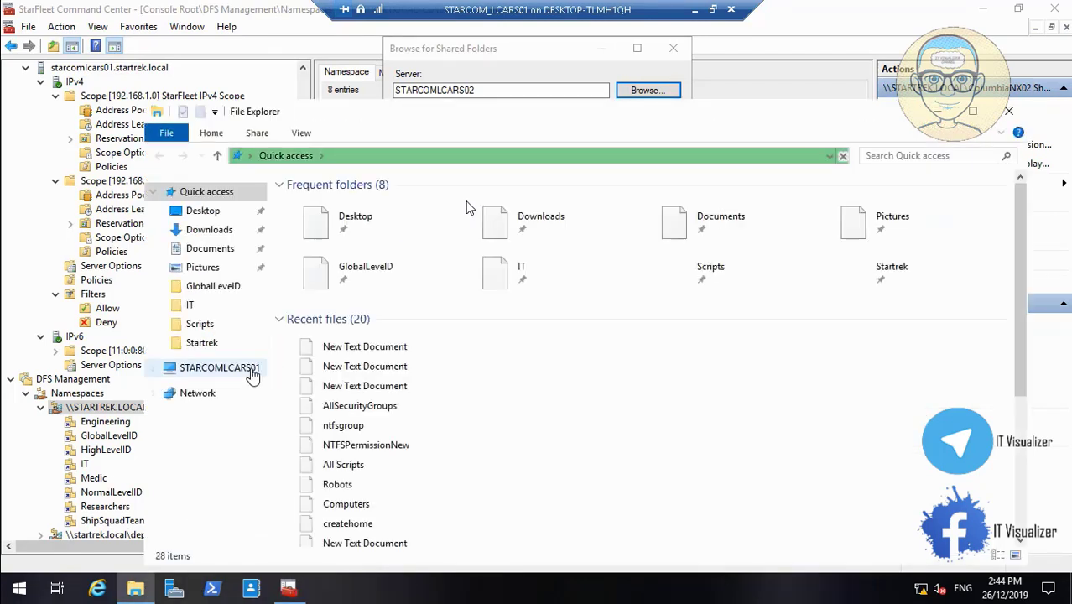
{"action": "left_click", "coordinate": [253, 375]}
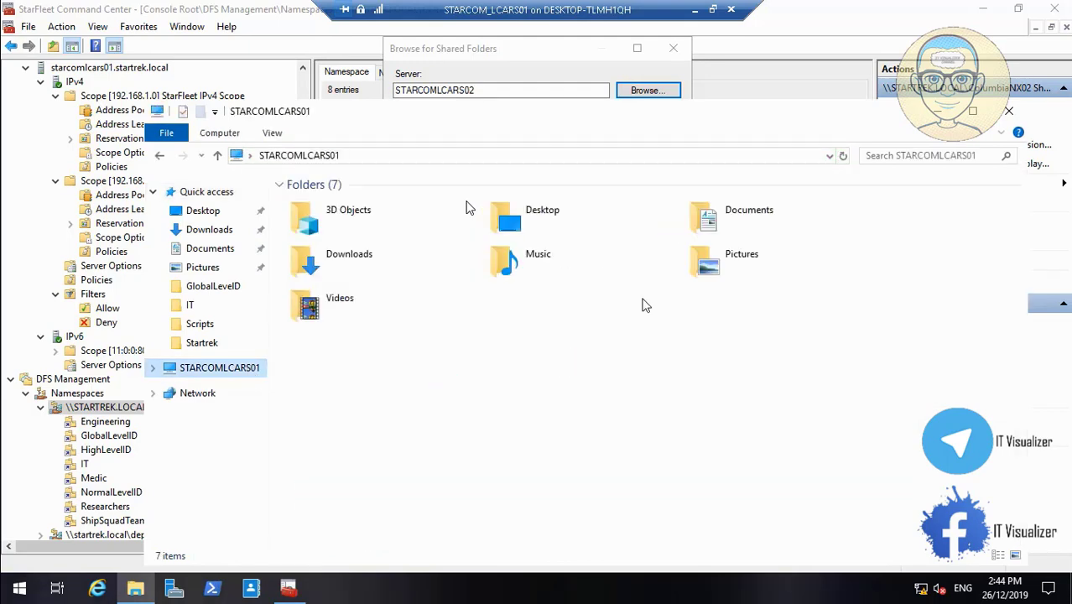
{"action": "double_click", "coordinate": [710, 380]}
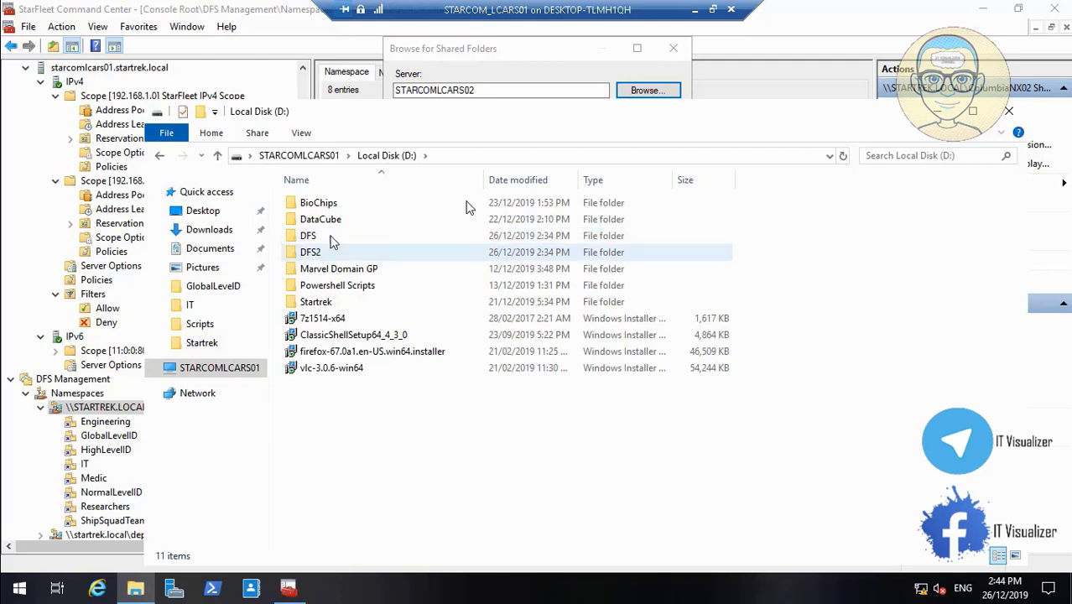
{"action": "left_click", "coordinate": [339, 225]}
{"action": "right_click", "coordinate": [443, 465]}
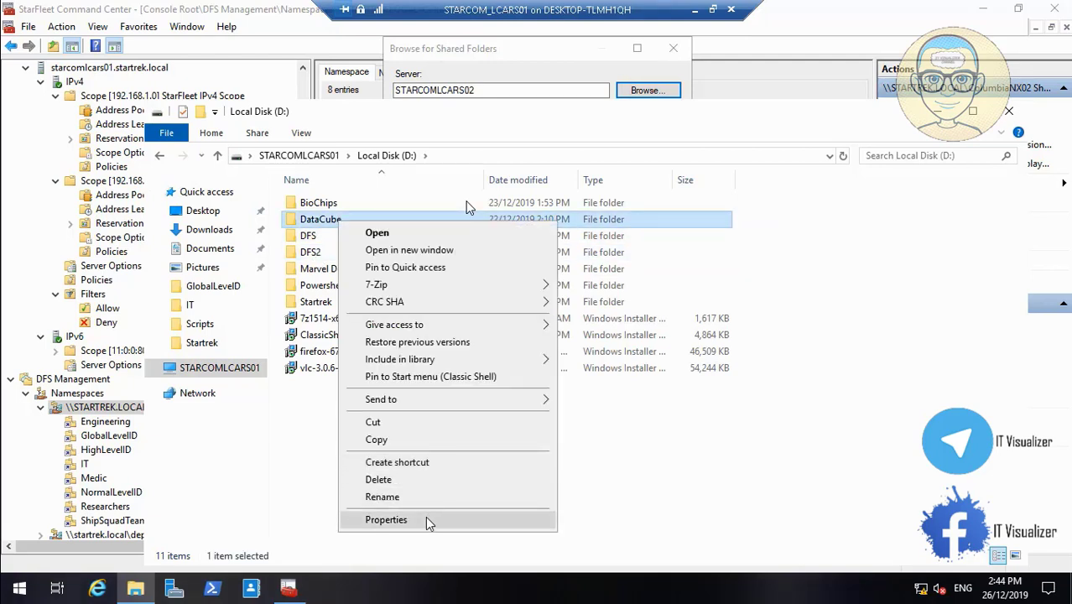
{"action": "left_click", "coordinate": [427, 521]}
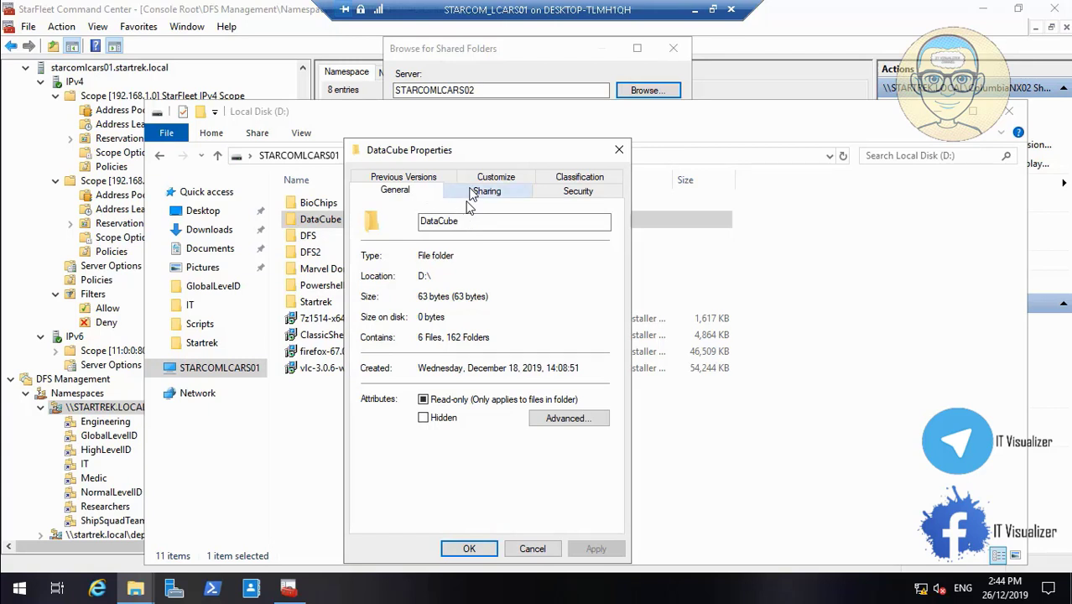
- Review DataCube$ share permissions: Authenticated Users Change and Read, STARCOM_IT Full Control
{"action": "left_click", "coordinate": [474, 195]}
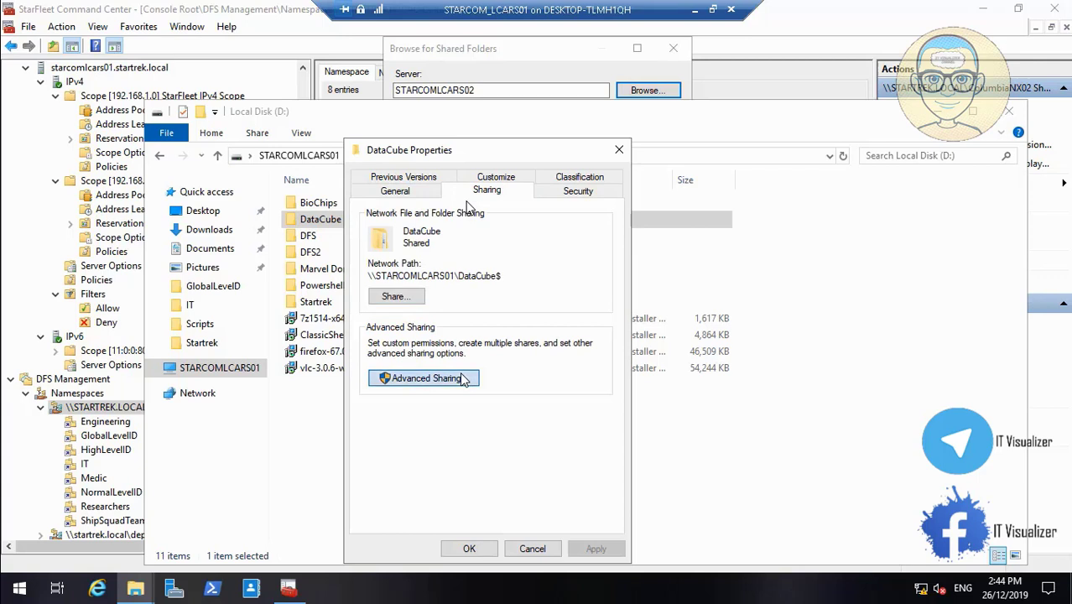
{"action": "left_click", "coordinate": [424, 379]}
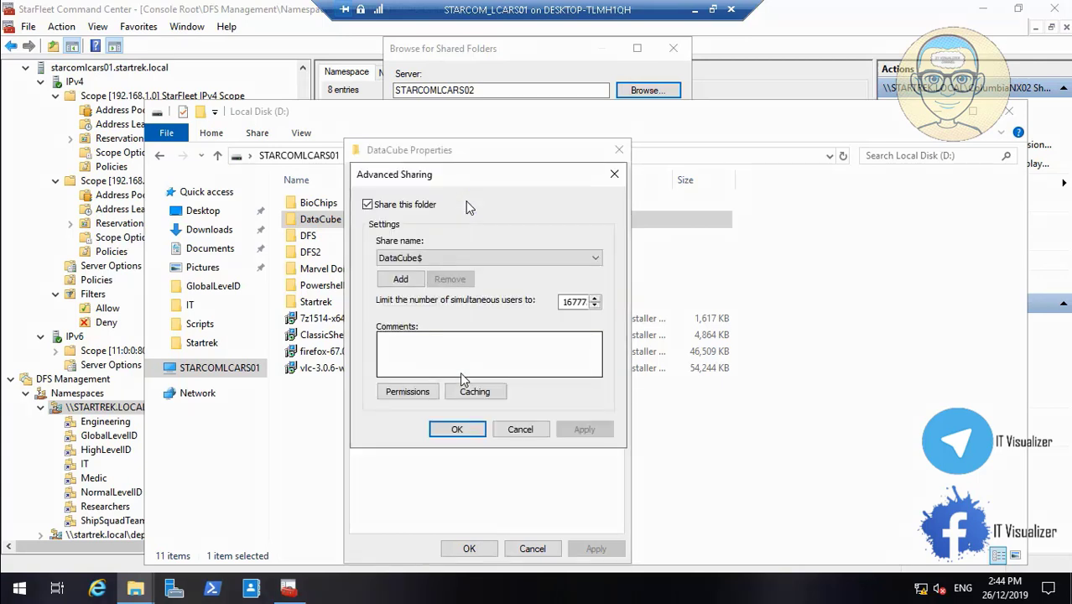
{"action": "left_click", "coordinate": [406, 391]}
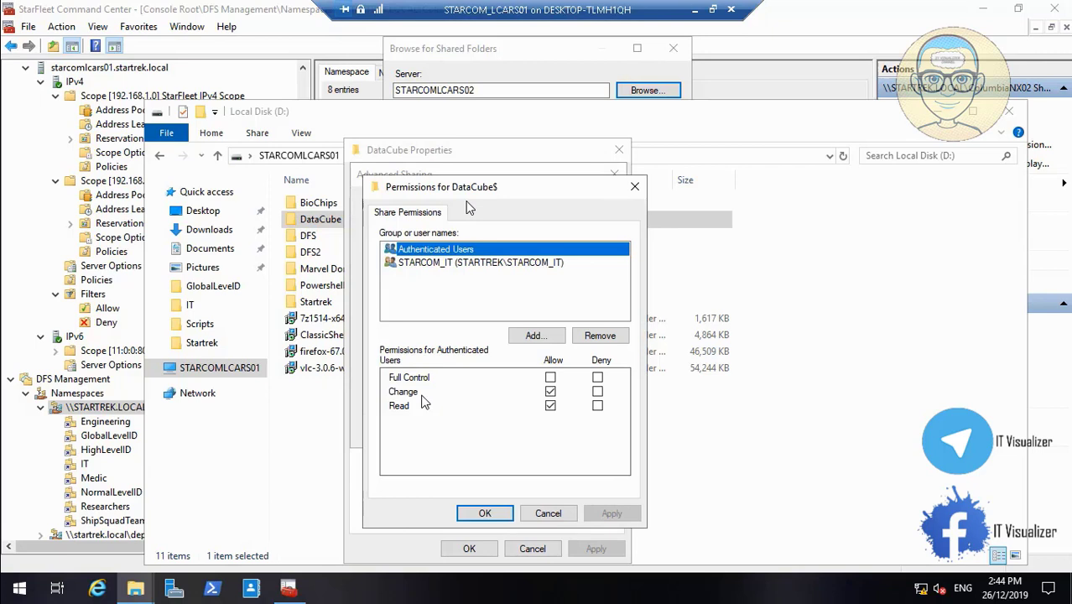
{"action": "left_click", "coordinate": [453, 264]}
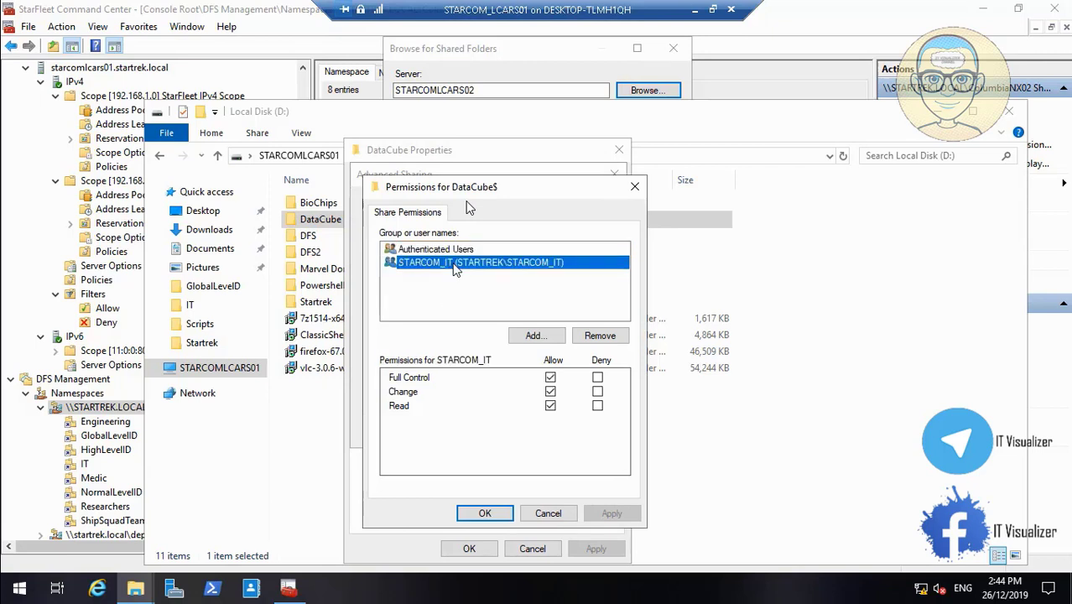
{"action": "left_click", "coordinate": [453, 250]}
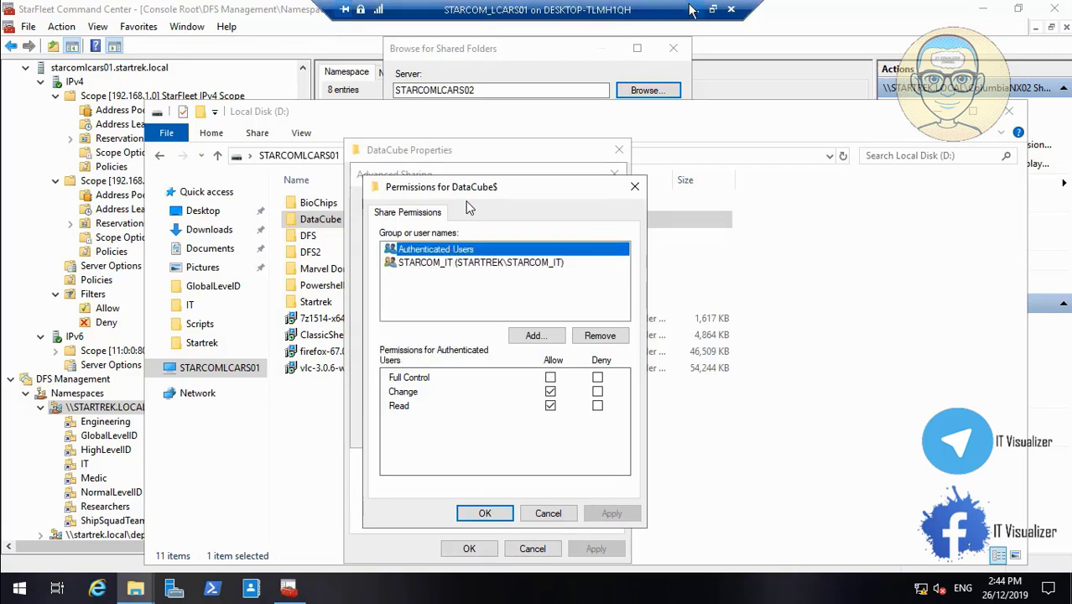
- Minimize the STARCOM_LCARS01 session and switch back to the STARCOMLCARS02 remote session
{"action": "left_click", "coordinate": [693, 8]}
{"action": "mouse_move", "coordinate": [481, 589]}
{"action": "left_click", "coordinate": [551, 520]}
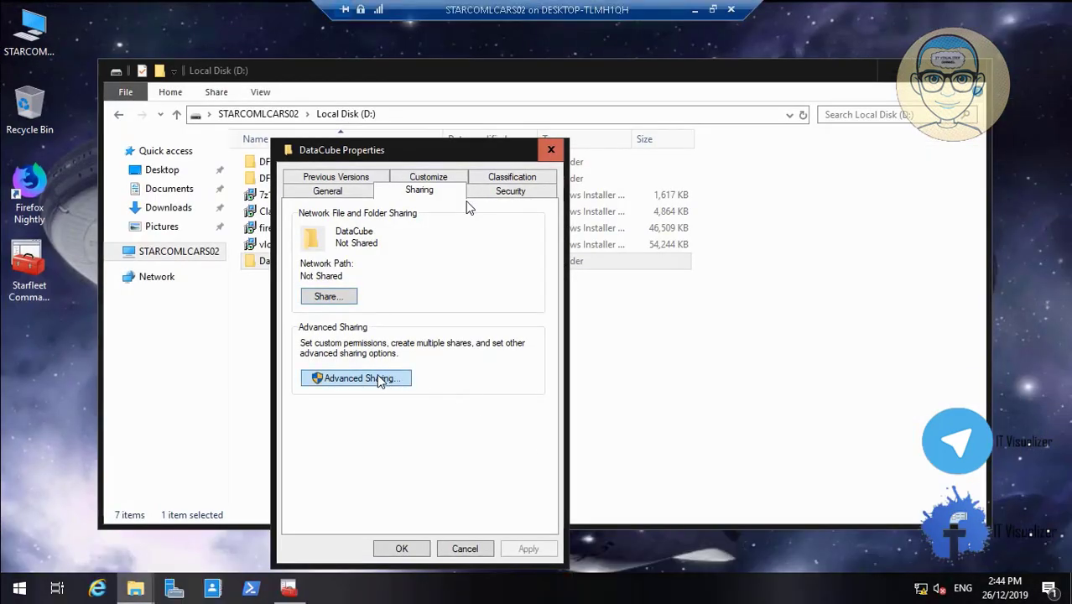
- Share the DataCube folder on STARCOMLCARS02 as DataCube$
{"action": "left_click", "coordinate": [379, 379]}
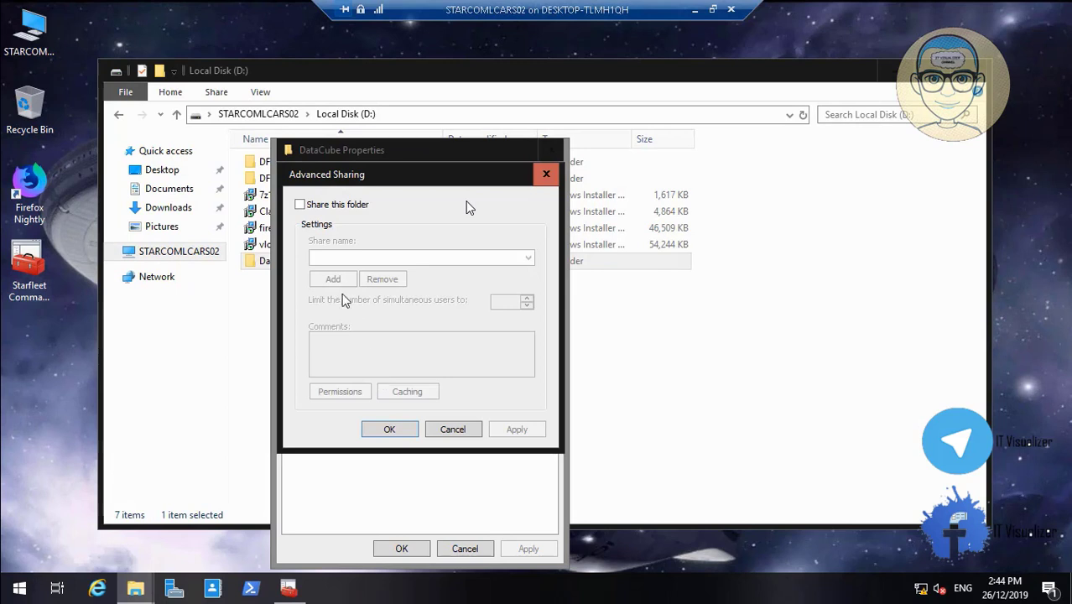
{"action": "left_click", "coordinate": [300, 206]}
{"action": "left_click", "coordinate": [359, 255]}
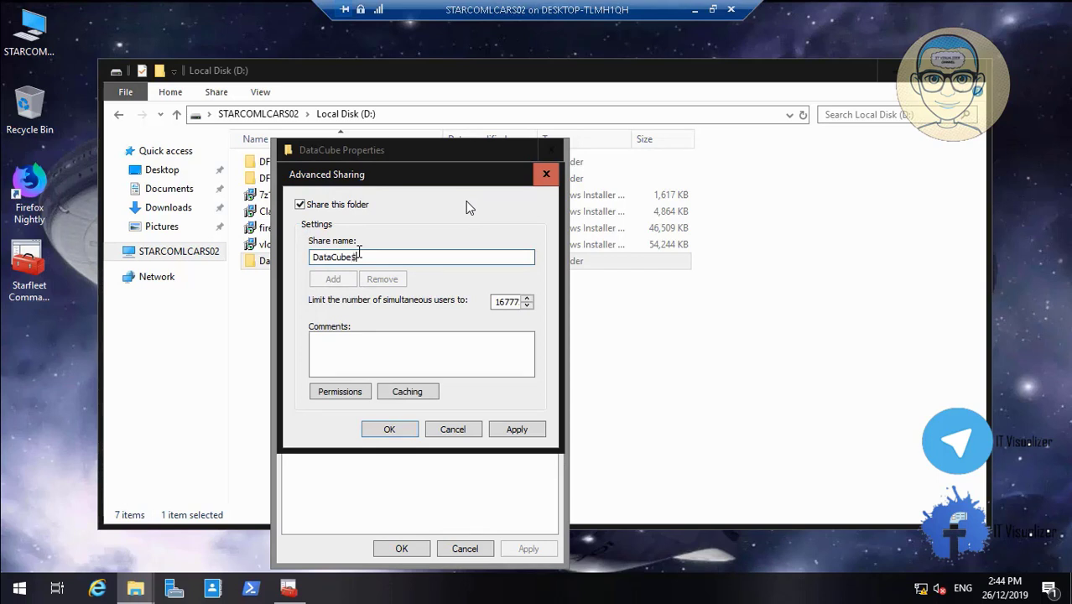
{"action": "left_click", "coordinate": [350, 392]}
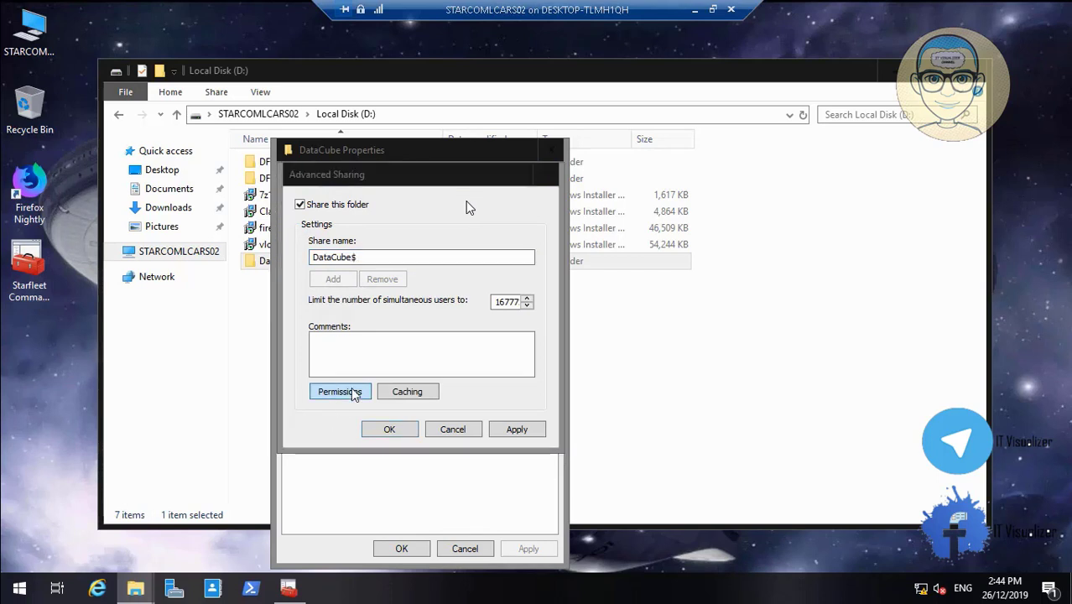
- Replace Everyone with Authenticated Users in the DataCube$ share permissions
{"action": "left_click", "coordinate": [529, 337]}
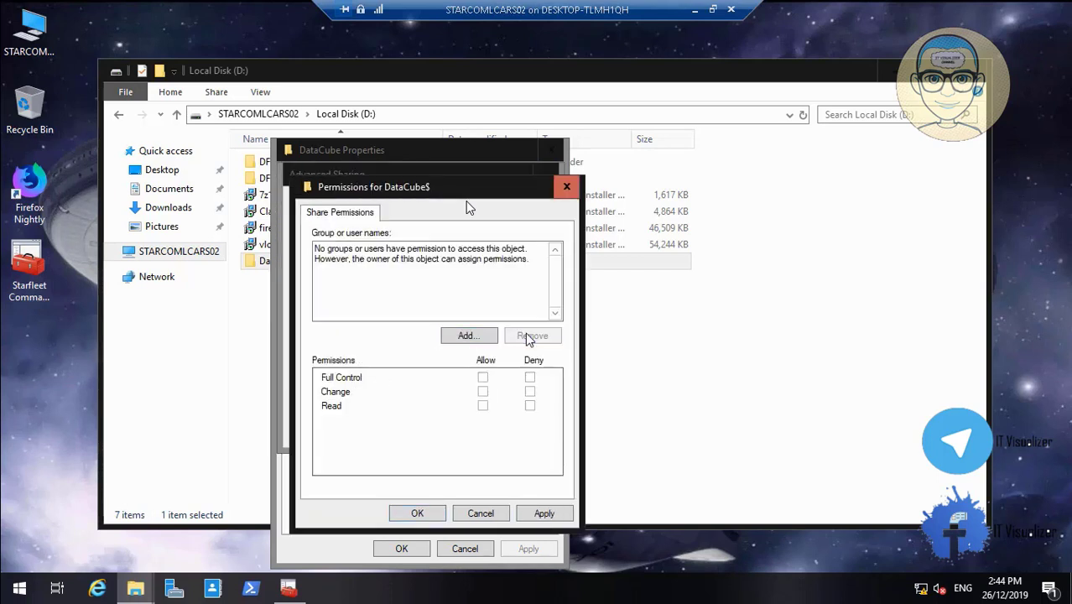
{"action": "left_click", "coordinate": [449, 339]}
{"action": "type", "text": "authe"}
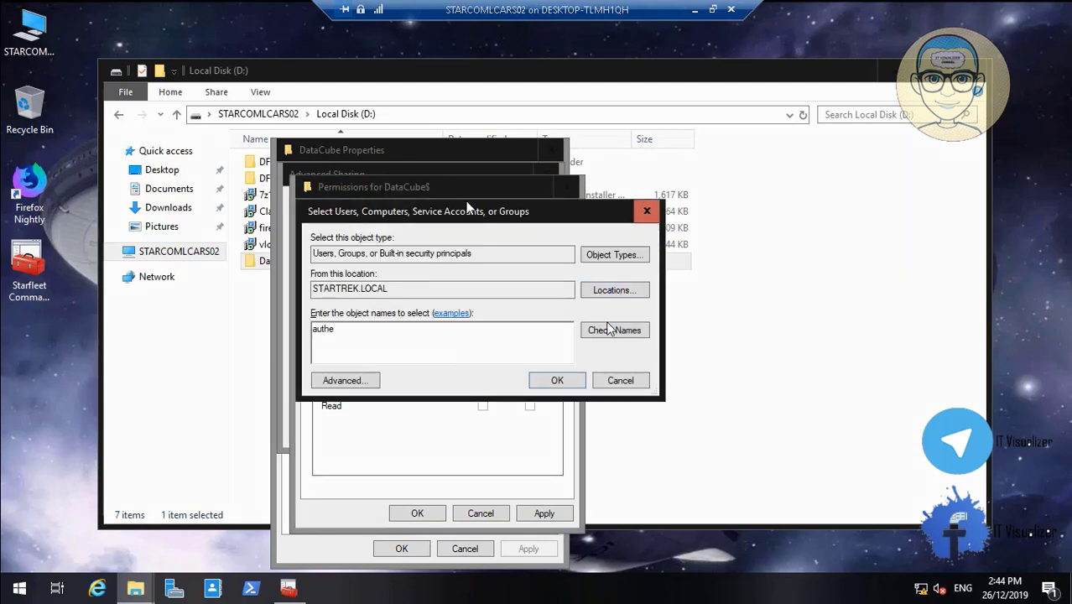
{"action": "left_click", "coordinate": [611, 329]}
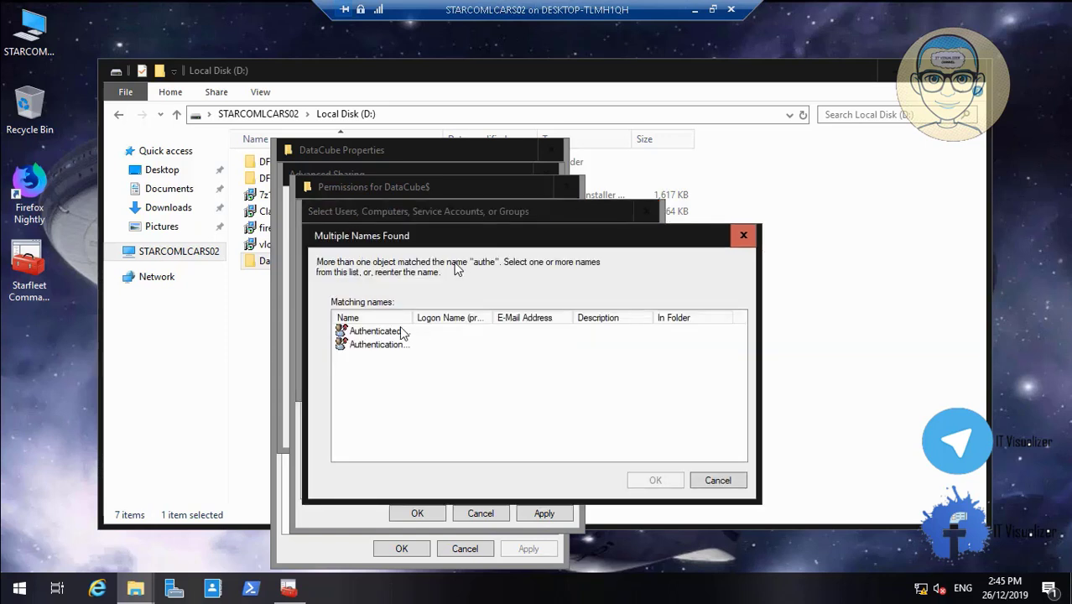
{"action": "left_click", "coordinate": [401, 331]}
{"action": "left_click", "coordinate": [657, 480]}
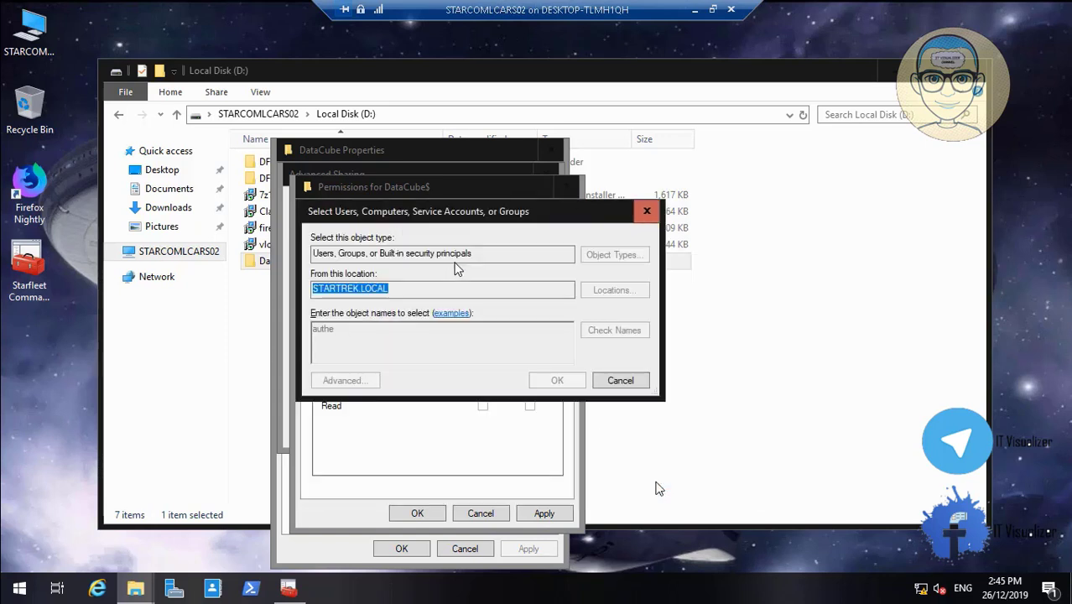
{"action": "left_click", "coordinate": [550, 384]}
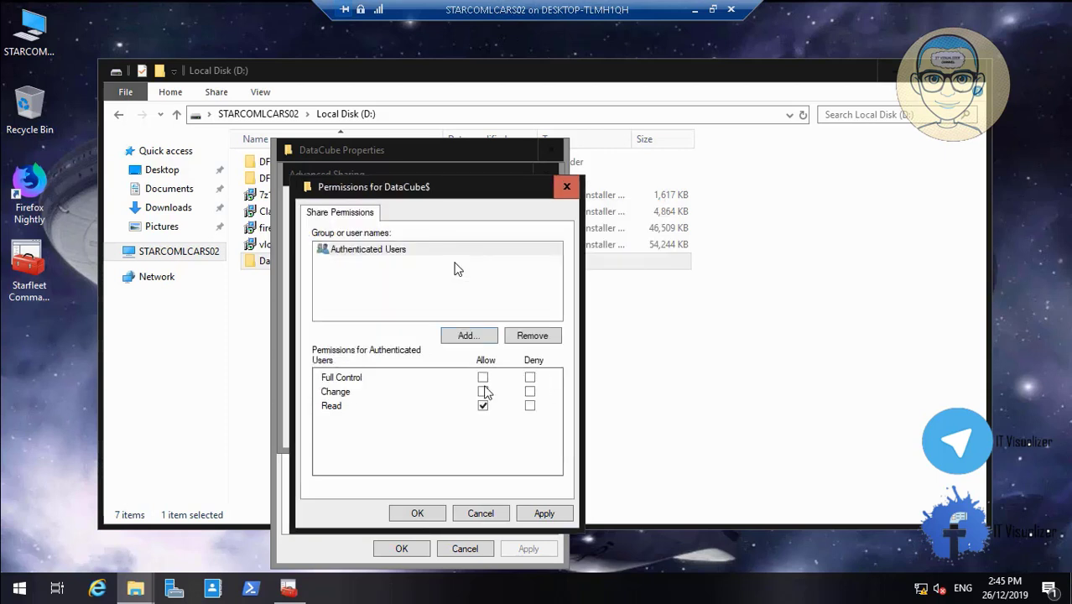
- Add STARCOM_IT with Full Control to DataCube$, then apply and close all sharing dialogs
{"action": "left_click", "coordinate": [468, 339]}
{"action": "type", "text": "sta"}
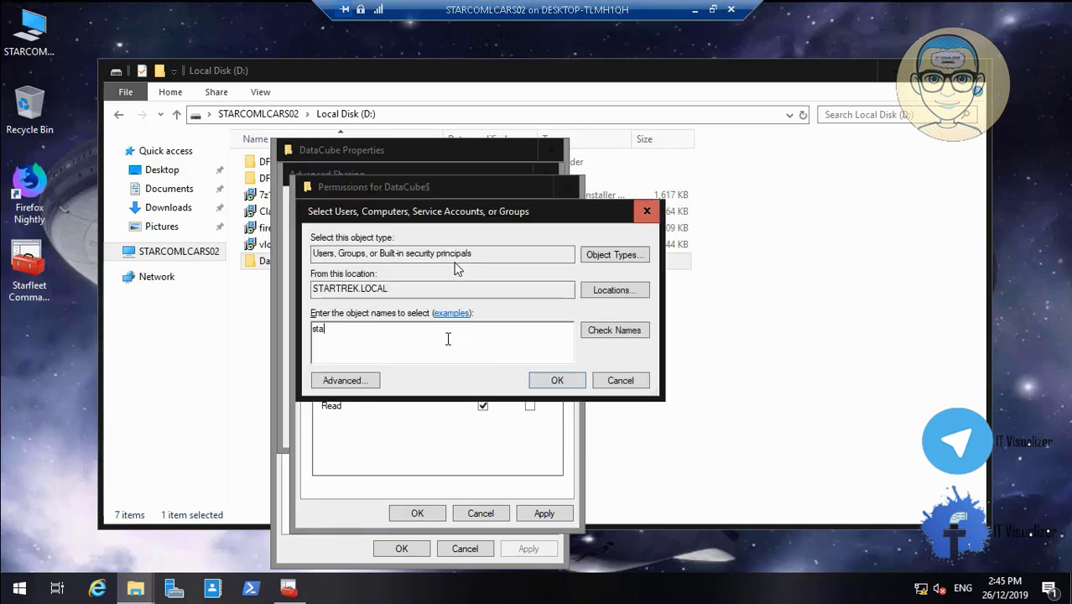
{"action": "type", "text": "rcom_IT"}
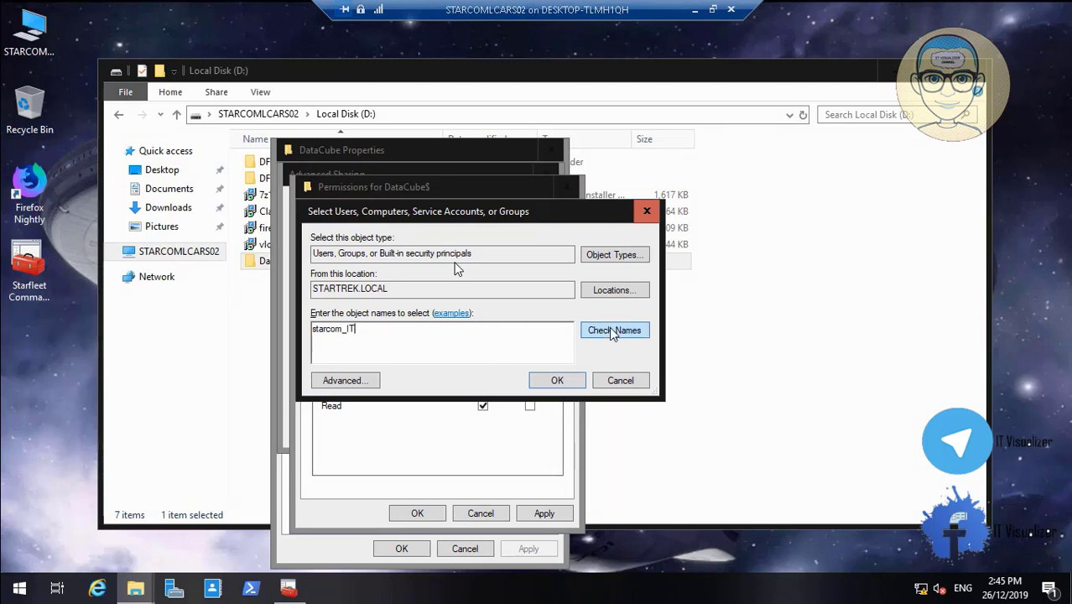
{"action": "left_click", "coordinate": [609, 329]}
{"action": "left_click", "coordinate": [551, 381]}
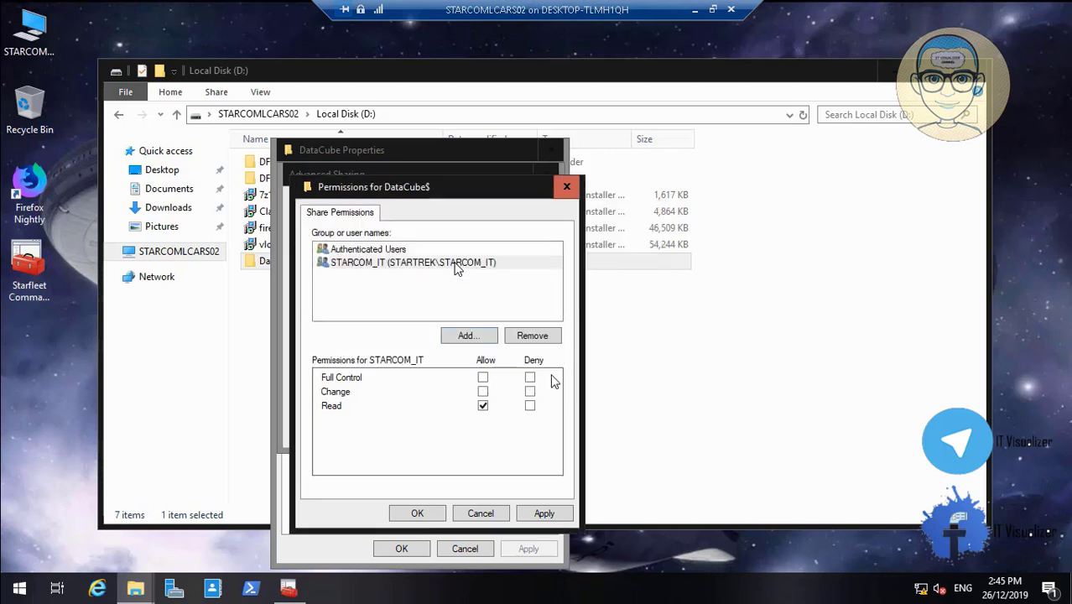
{"action": "left_click", "coordinate": [483, 378]}
{"action": "left_click", "coordinate": [544, 514]}
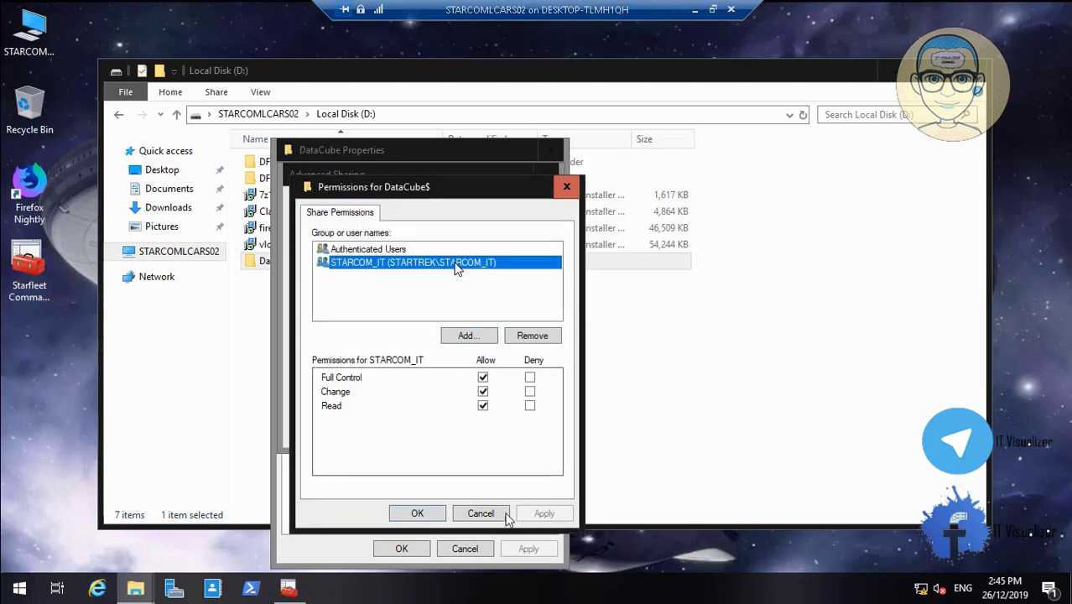
{"action": "left_click", "coordinate": [419, 514]}
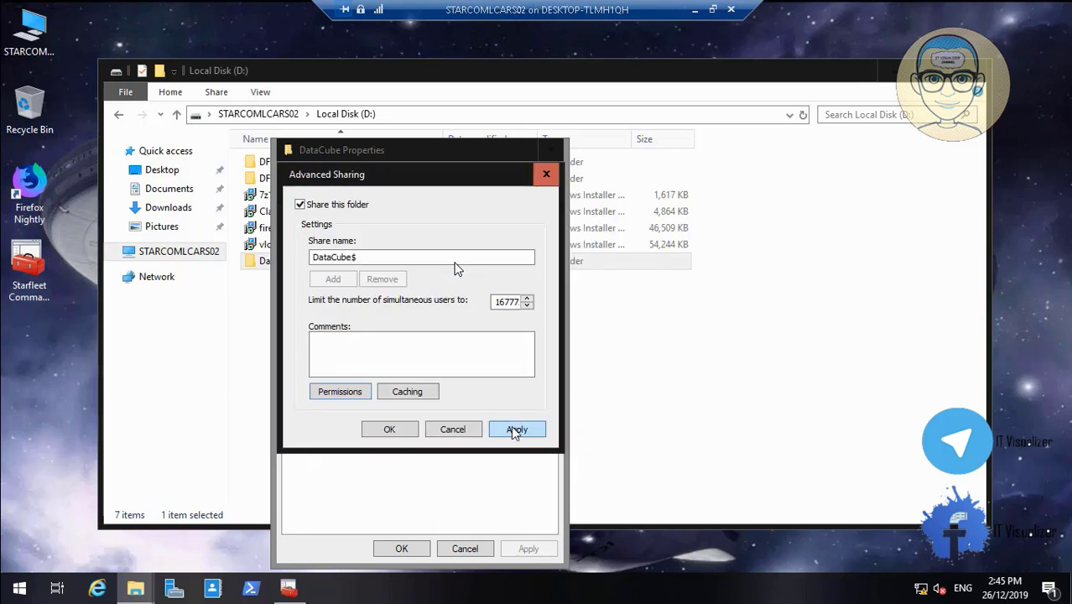
{"action": "left_click", "coordinate": [390, 429]}
{"action": "left_click", "coordinate": [400, 549]}
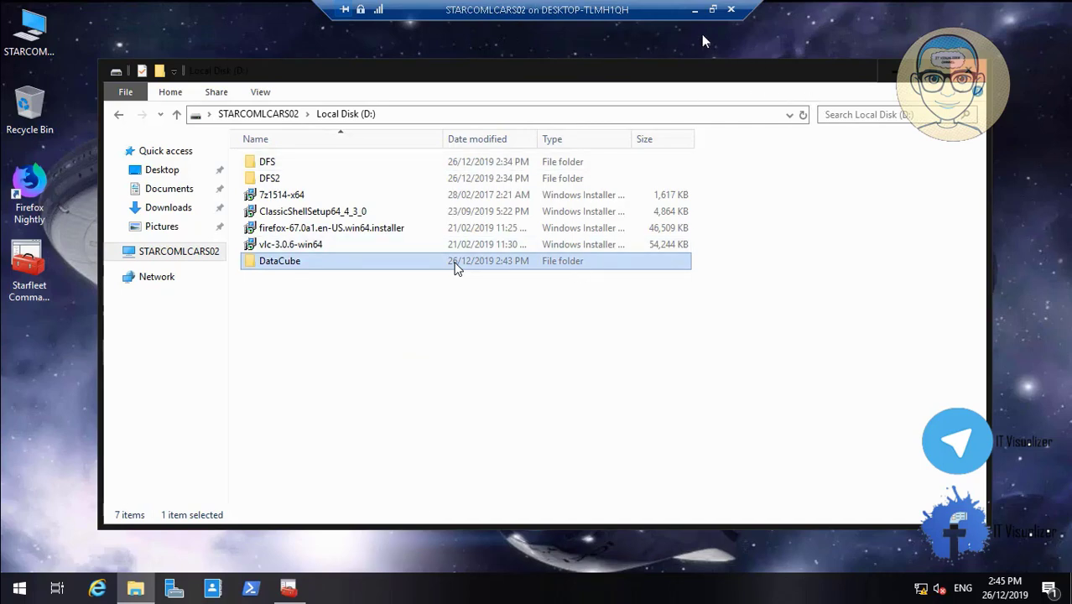
- Switch from the STARCOMLCARS02 session to the STARCOMLCARS01 remote session
{"action": "left_click", "coordinate": [694, 10]}
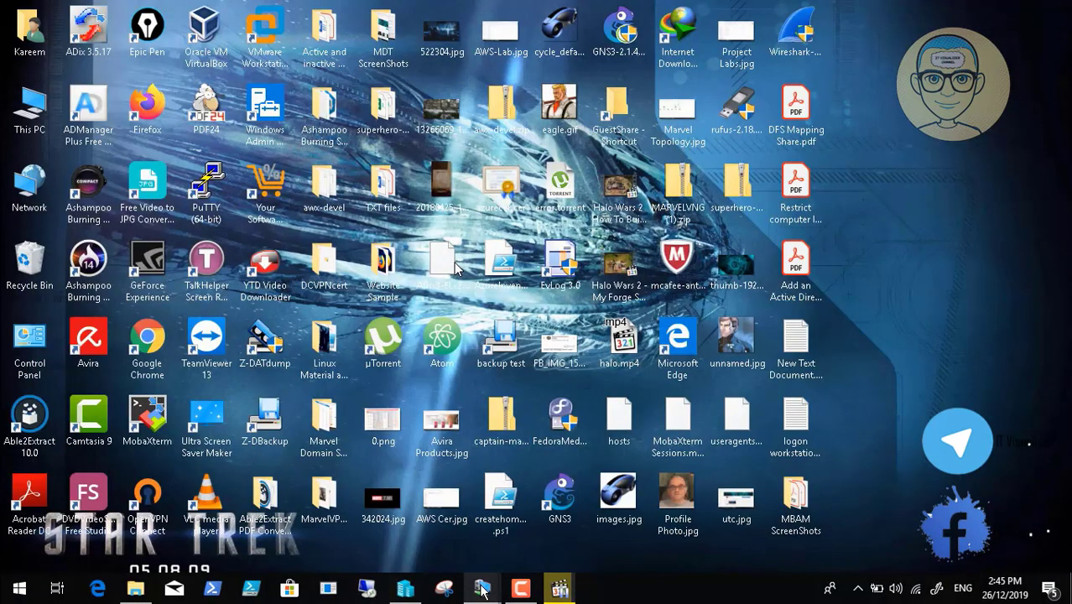
{"action": "mouse_move", "coordinate": [483, 588]}
{"action": "left_click", "coordinate": [415, 519]}
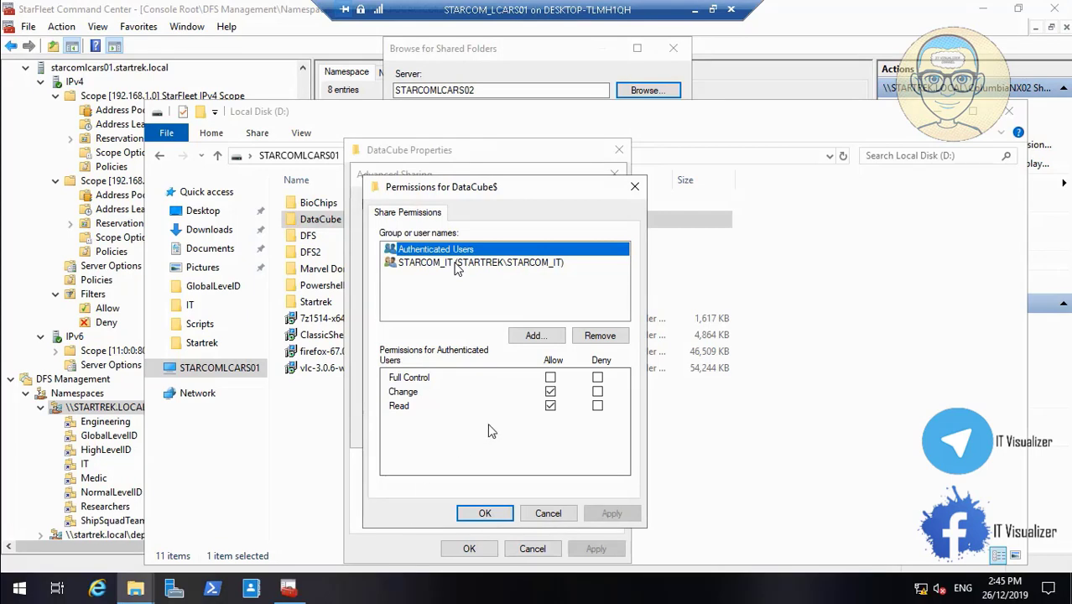
- Cancel the leftover DataCube sharing windows, close the D: drive window and the shared-folder browser
{"action": "left_click", "coordinate": [546, 513]}
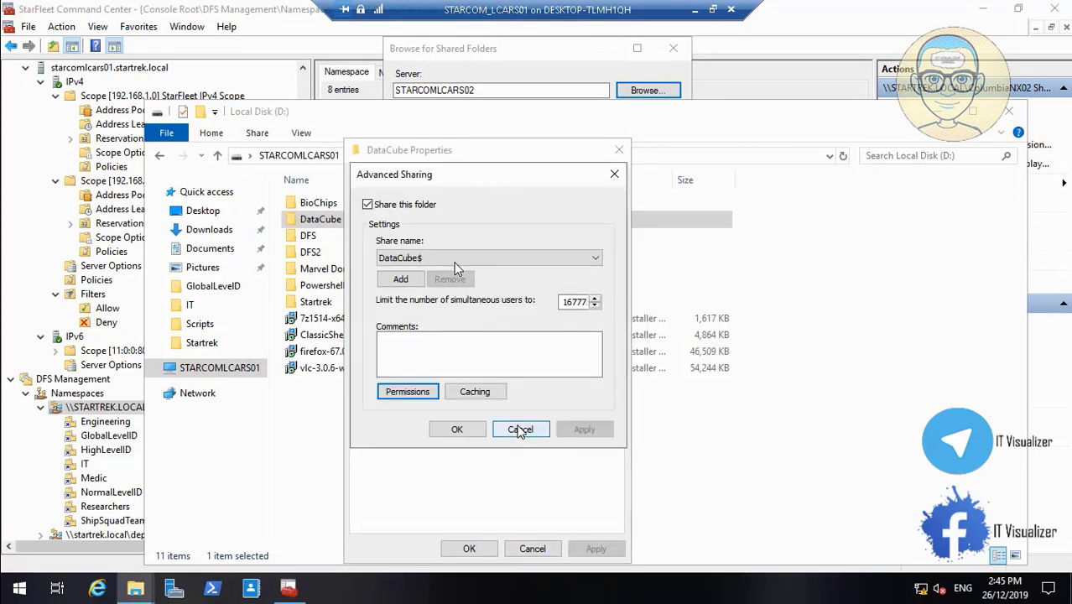
{"action": "left_click", "coordinate": [520, 431]}
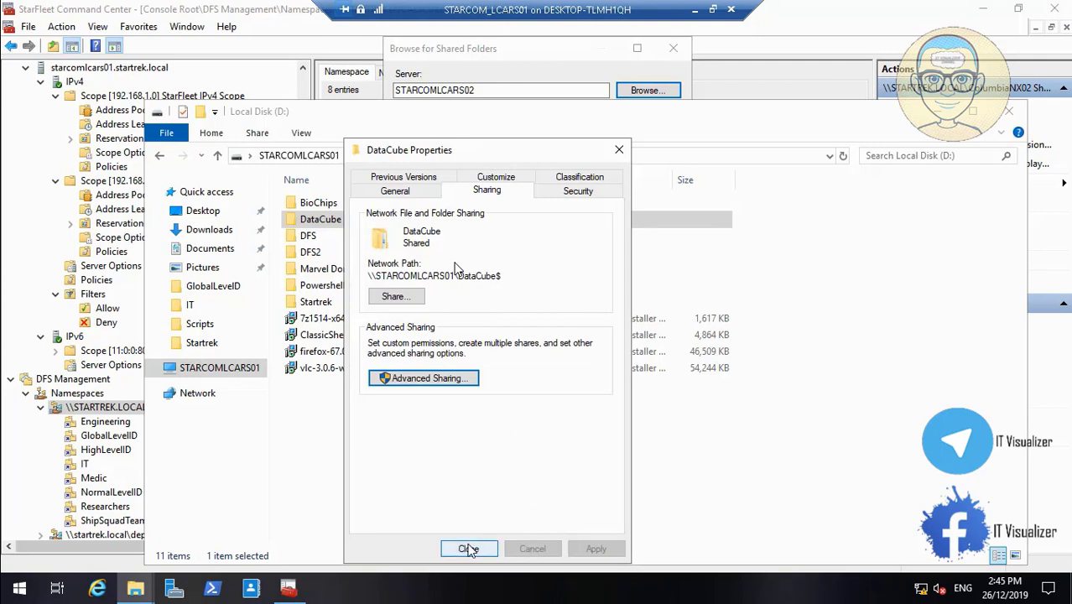
{"action": "left_click", "coordinate": [468, 548]}
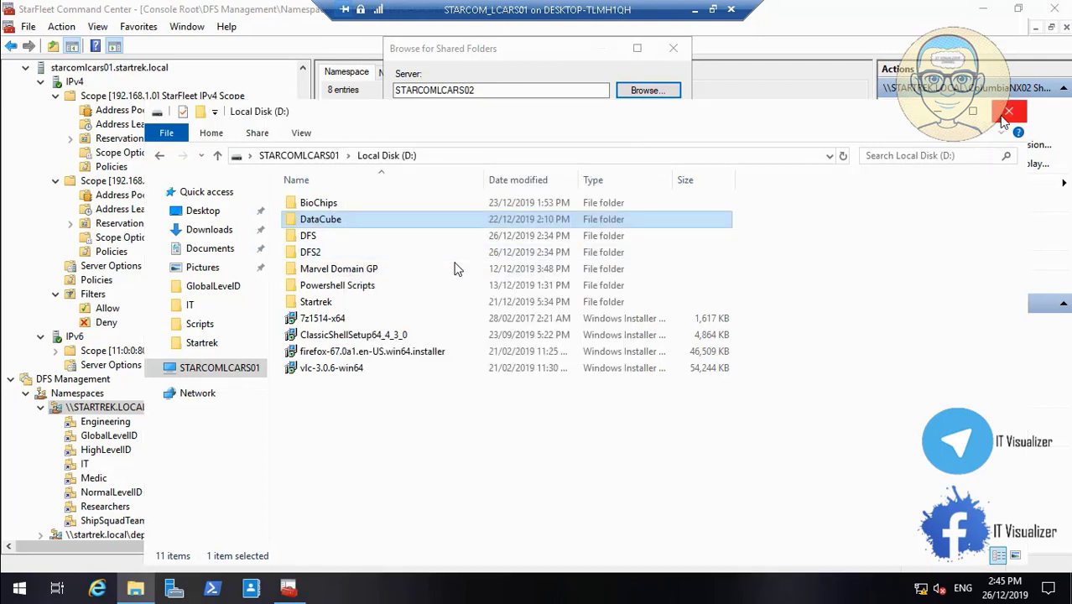
{"action": "left_click", "coordinate": [1009, 111]}
{"action": "left_click", "coordinate": [660, 331]}
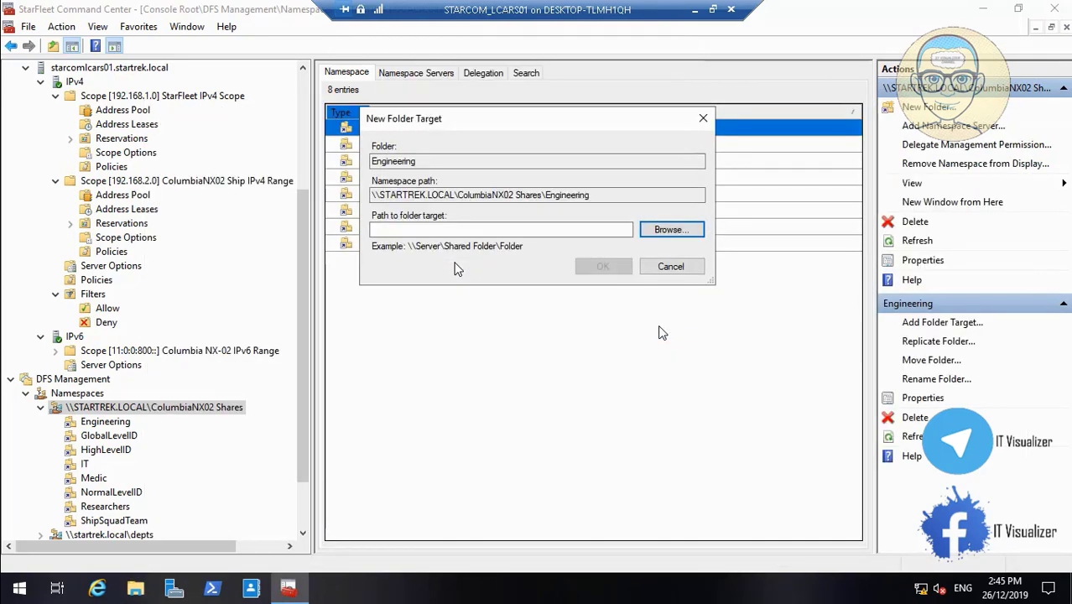
- Return to the STARCOMLCARS01 session and finish the Engineering replication group between STARCOMLCARS01 and STARCOMLCARS02
{"action": "left_click", "coordinate": [695, 10]}
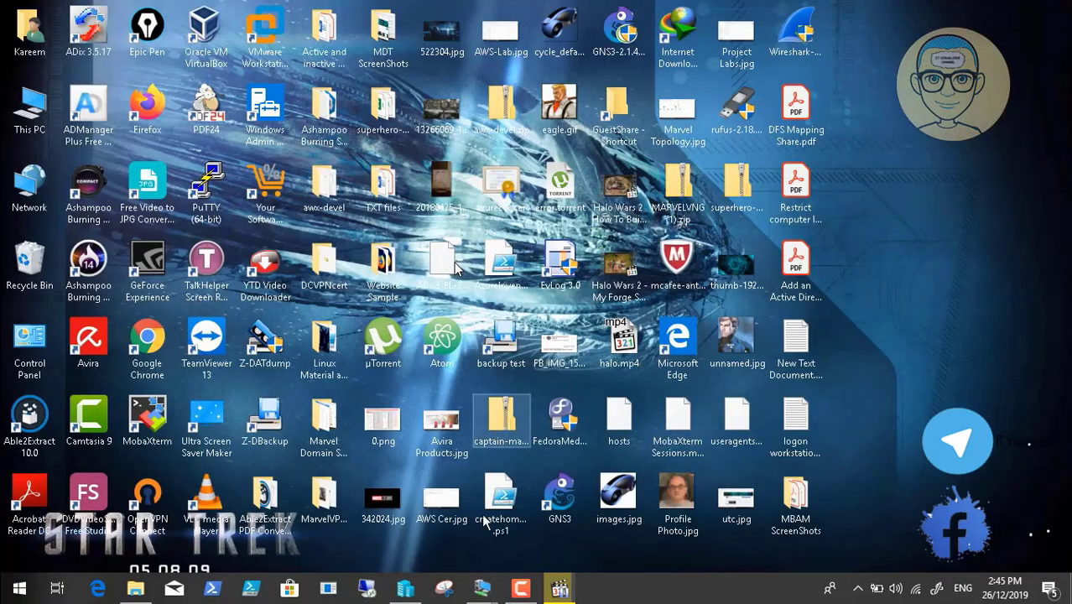
{"action": "left_click", "coordinate": [519, 589]}
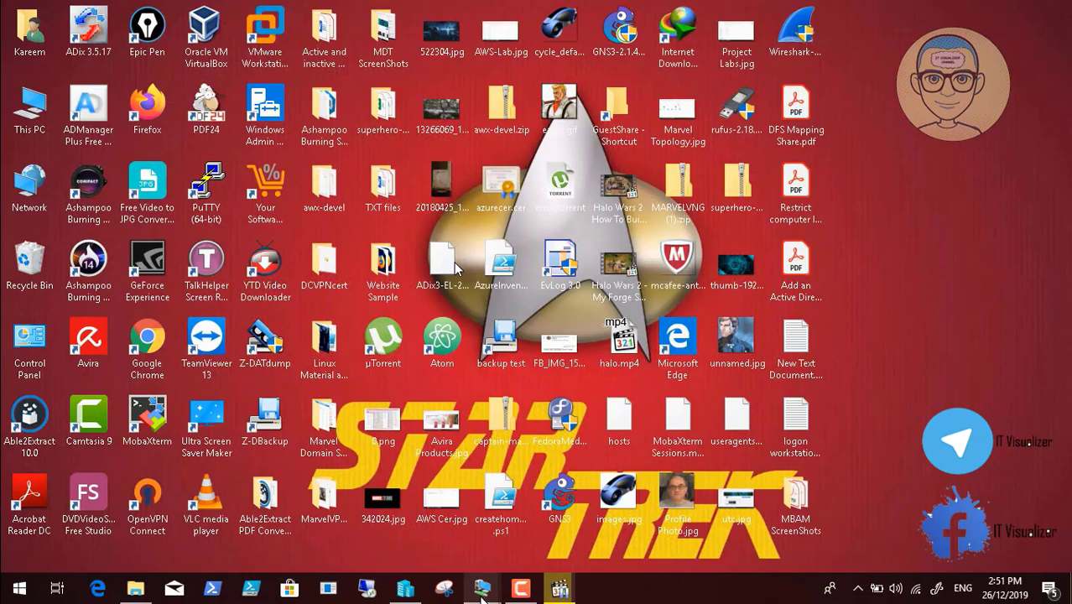
{"action": "mouse_move", "coordinate": [481, 587]}
{"action": "left_click", "coordinate": [417, 523]}
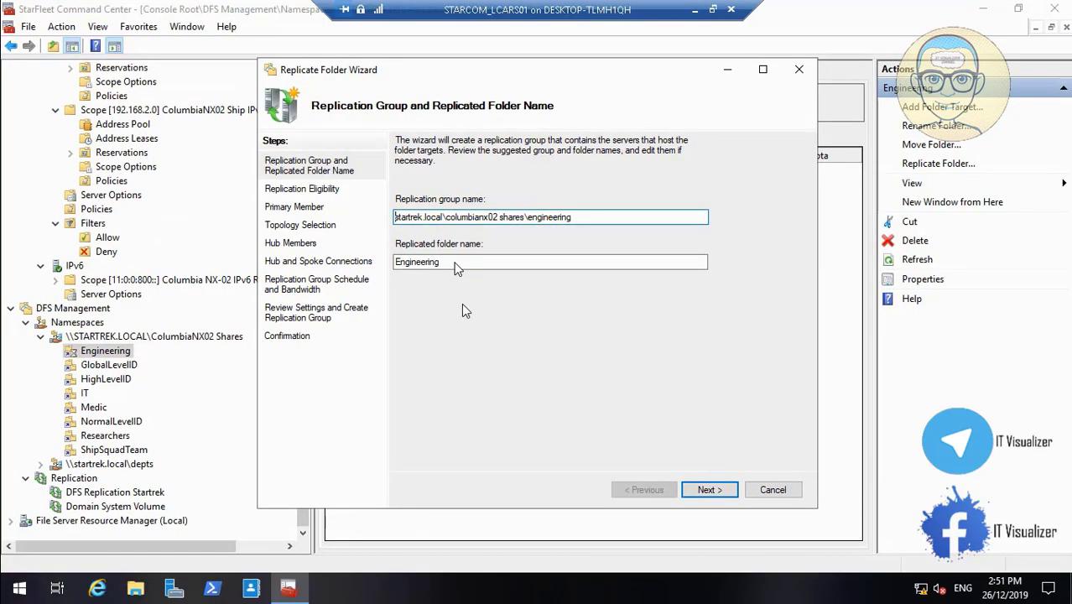
{"action": "mouse_move", "coordinate": [195, 554]}
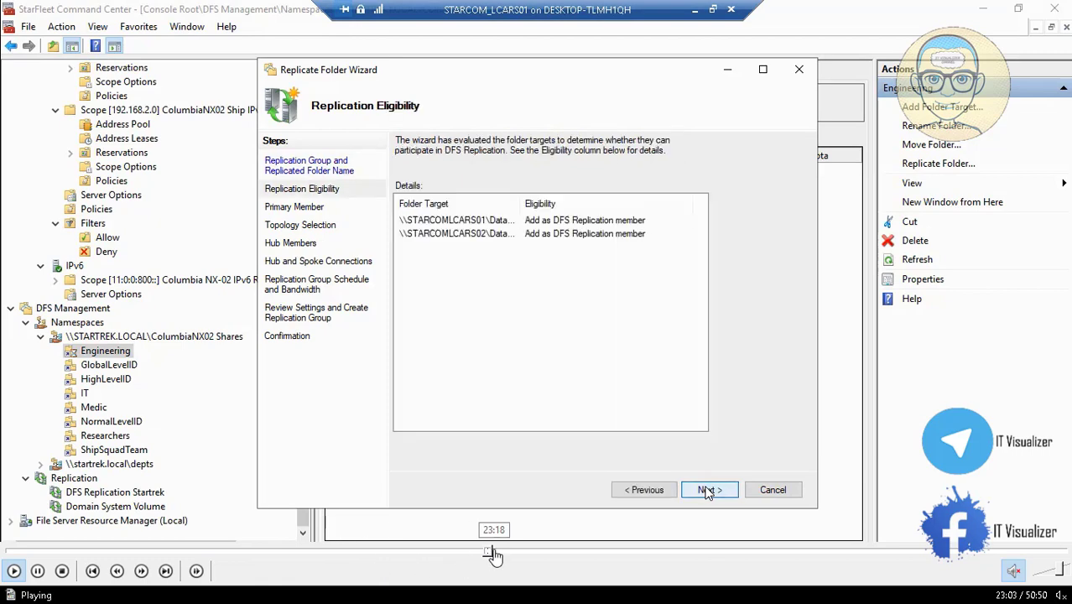
{"action": "left_click", "coordinate": [494, 554]}
{"action": "left_click", "coordinate": [506, 554]}
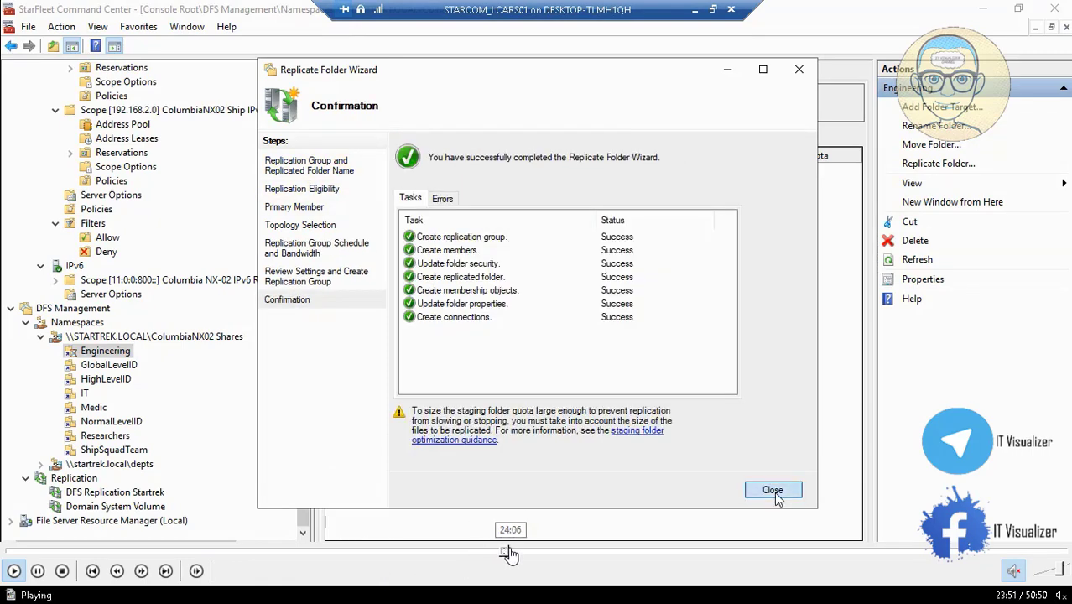
{"action": "left_click", "coordinate": [510, 554]}
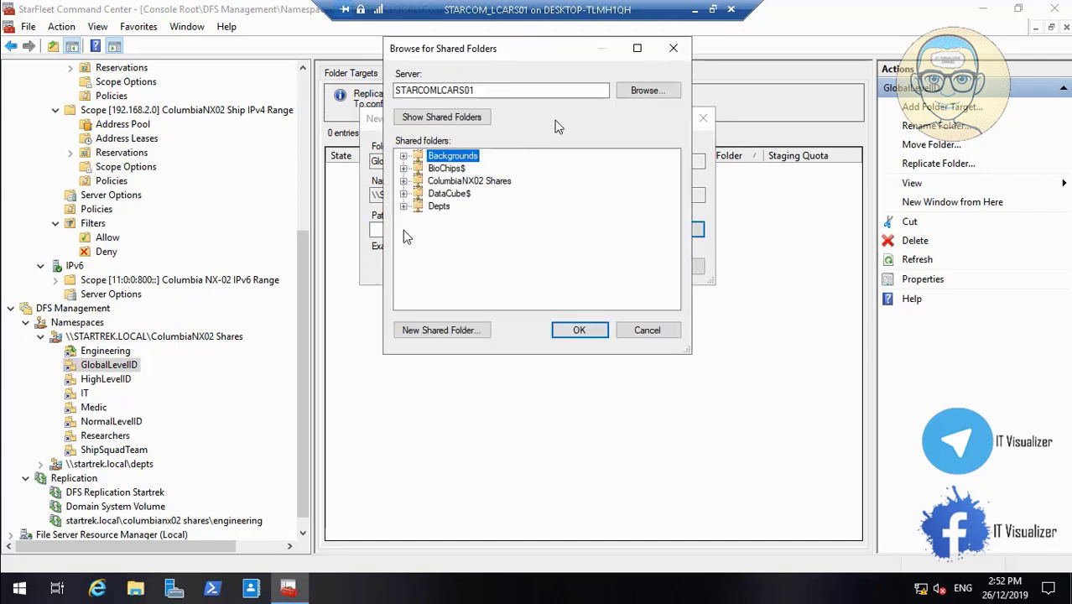
- Browse server starcomlcars02 and select DataCube$\ColumbiaNX02\GlobalLevelID as the folder target
{"action": "left_click", "coordinate": [639, 91]}
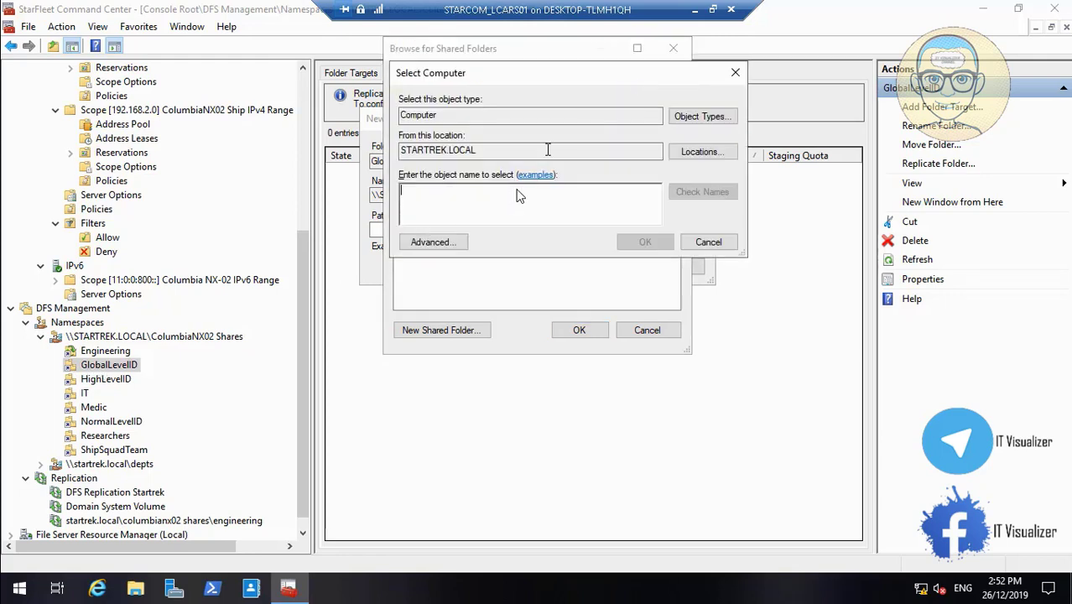
{"action": "type", "text": "starcomlcars02"}
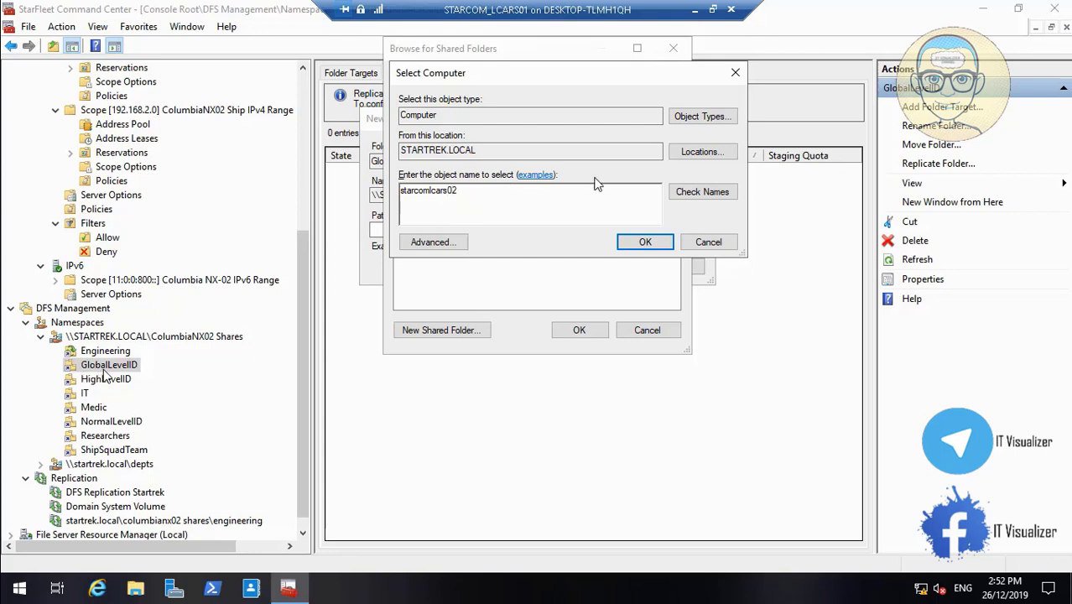
{"action": "left_click", "coordinate": [693, 192]}
{"action": "left_click", "coordinate": [642, 246]}
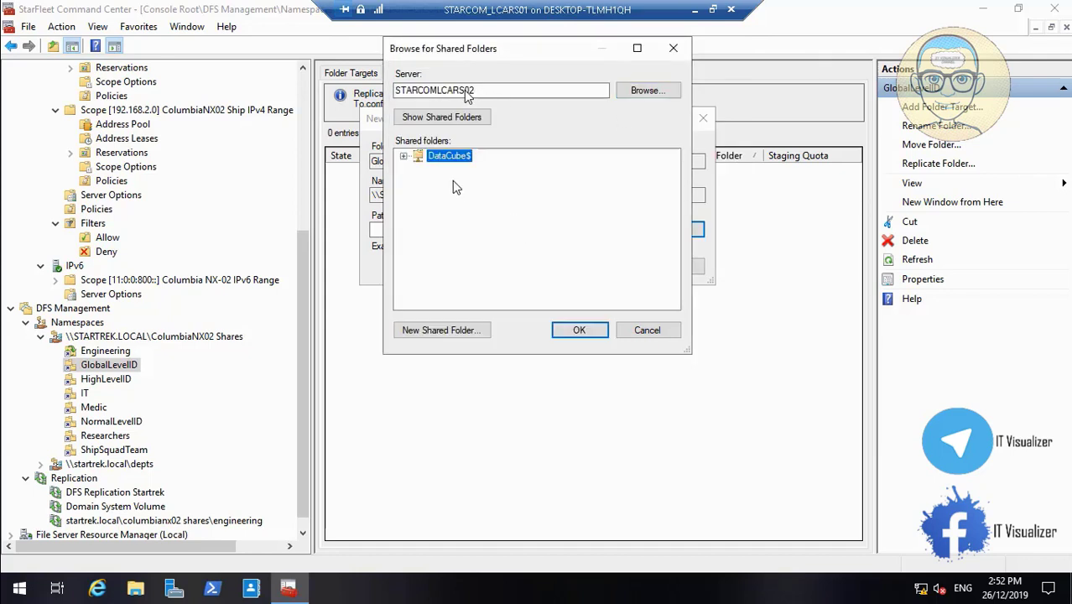
{"action": "left_click", "coordinate": [403, 157]}
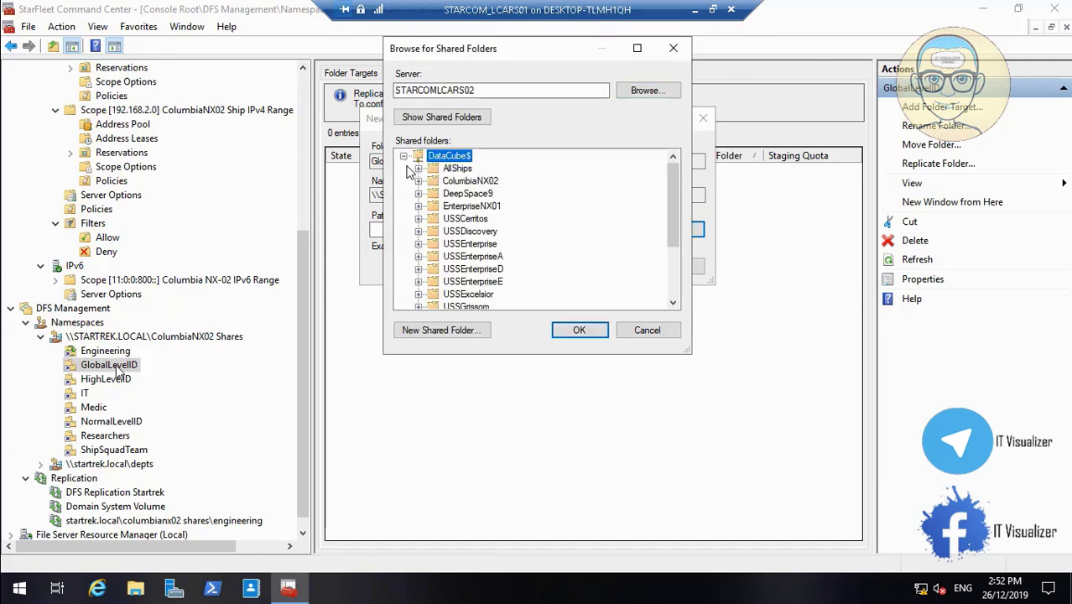
{"action": "left_click", "coordinate": [417, 181]}
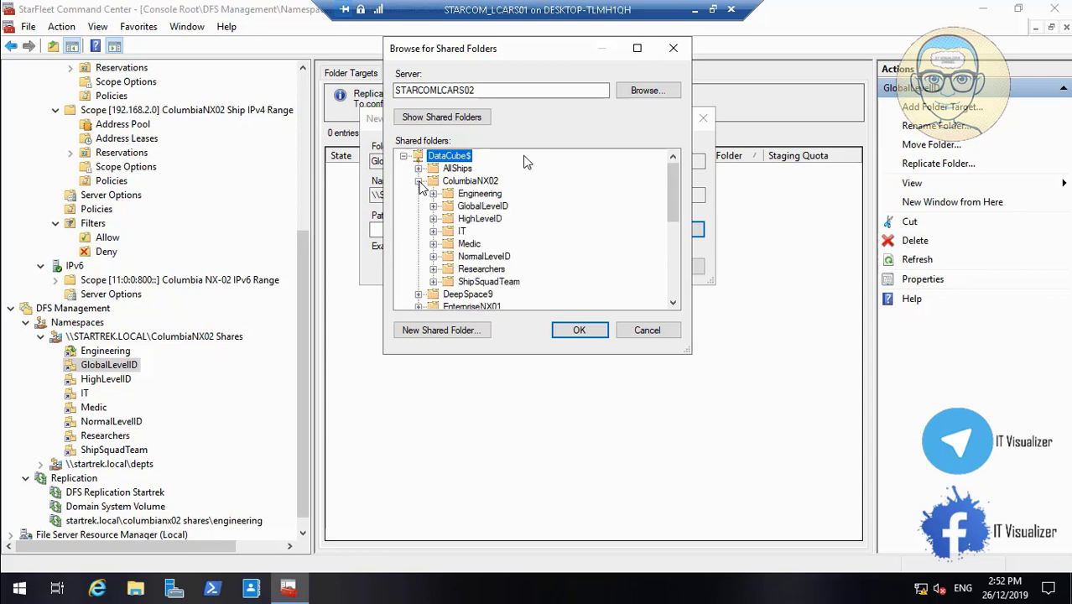
{"action": "left_click", "coordinate": [485, 207]}
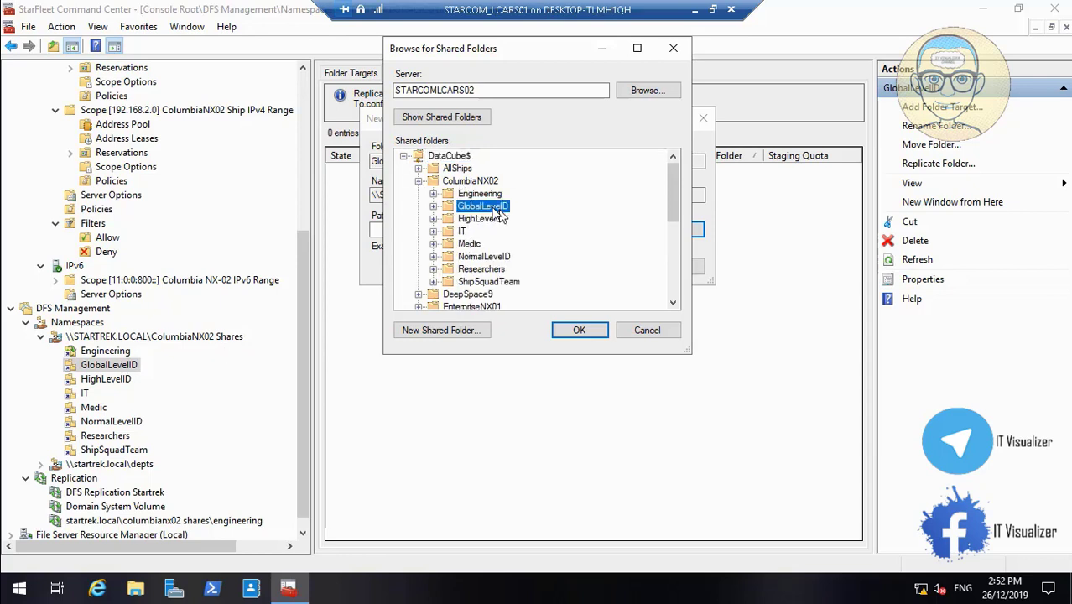
{"action": "left_click", "coordinate": [578, 329]}
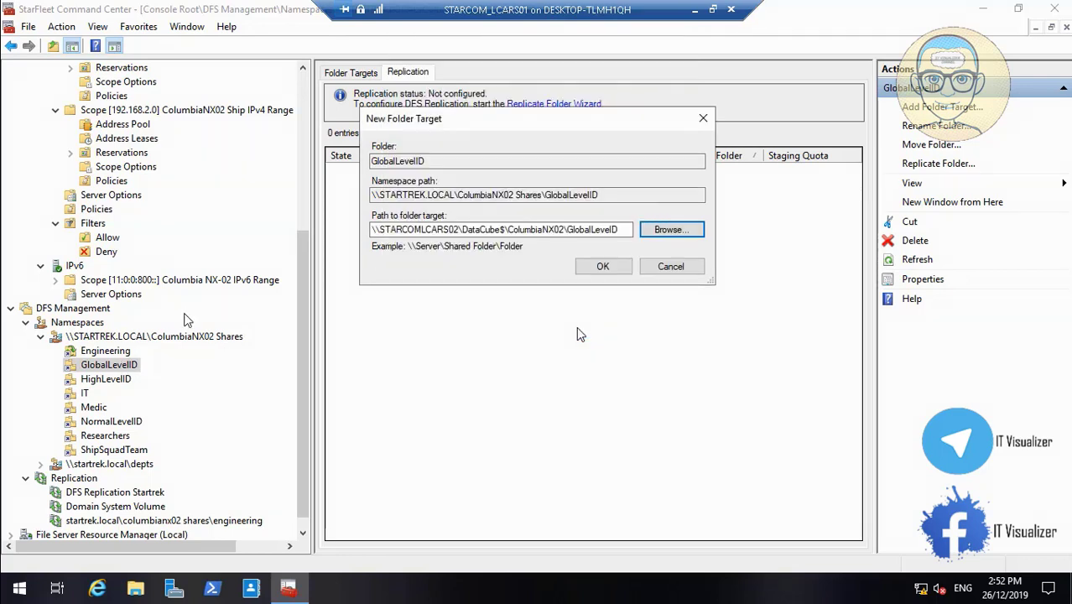
{"action": "left_click", "coordinate": [603, 266]}
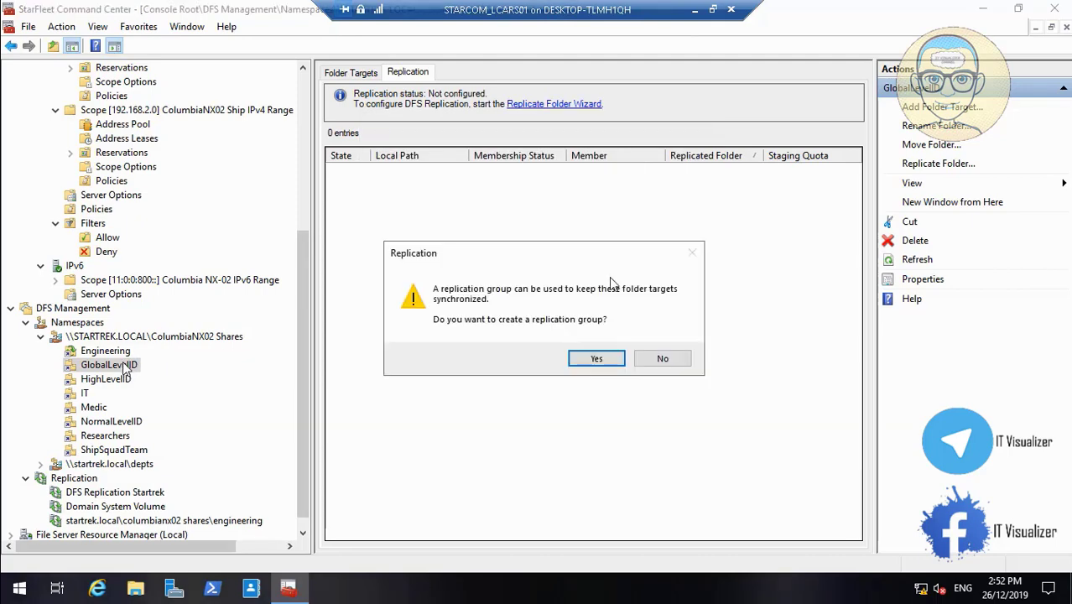
- Decline the replication group for GlobalLevelID and return to the Windows desktop
{"action": "left_click", "coordinate": [661, 359]}
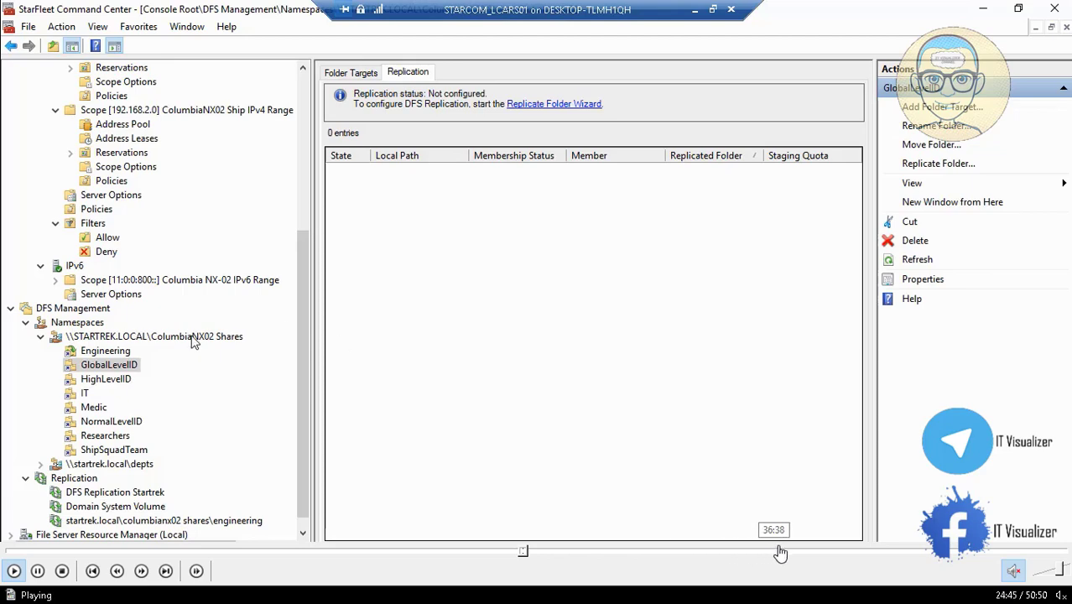
{"action": "left_click", "coordinate": [816, 552]}
{"action": "left_click", "coordinate": [853, 554]}
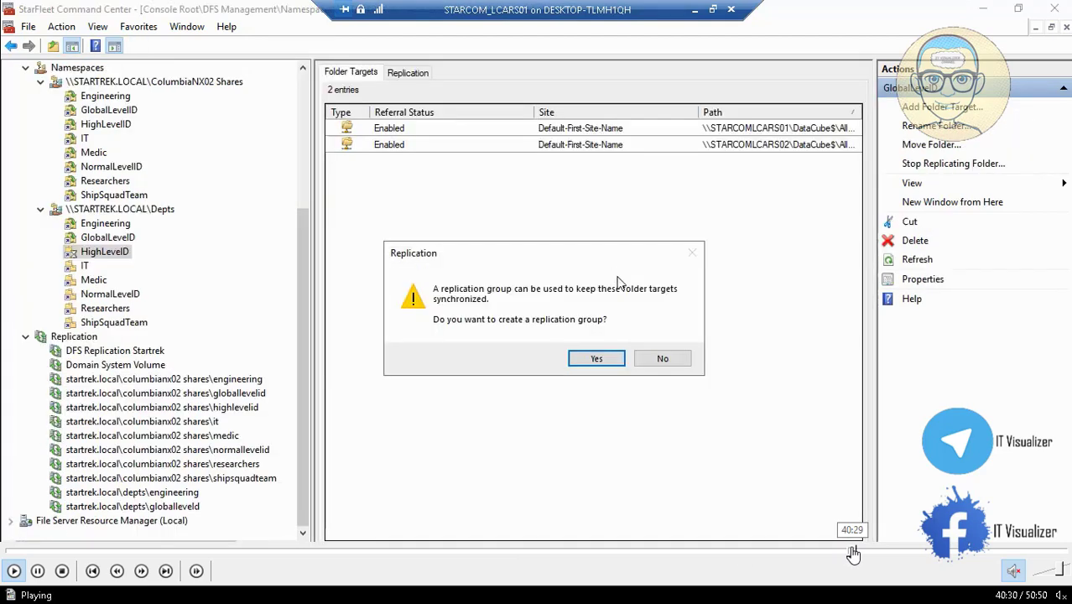
{"action": "left_click", "coordinate": [862, 553]}
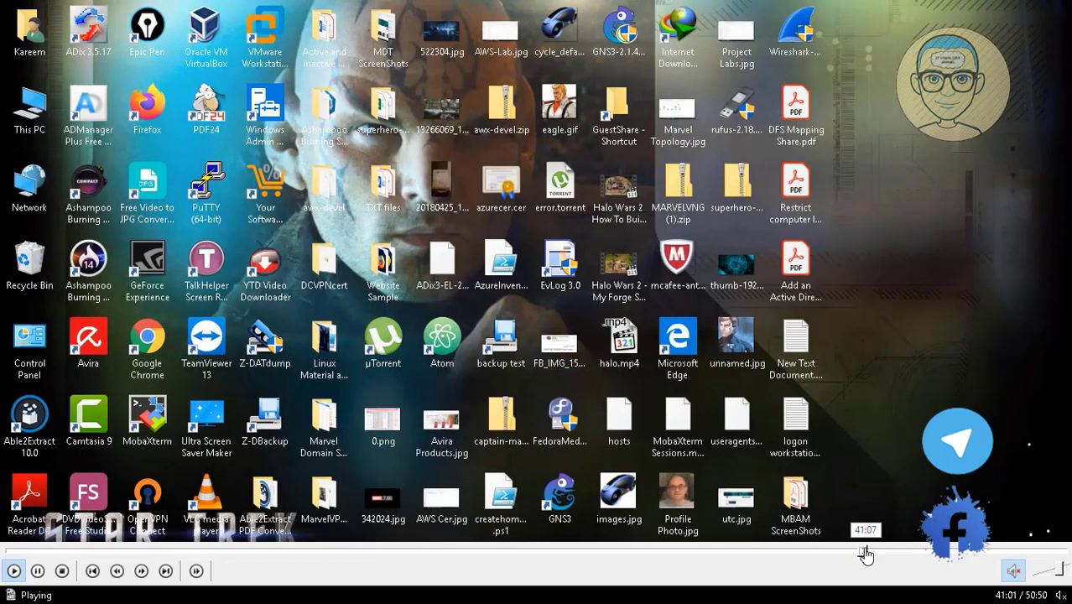
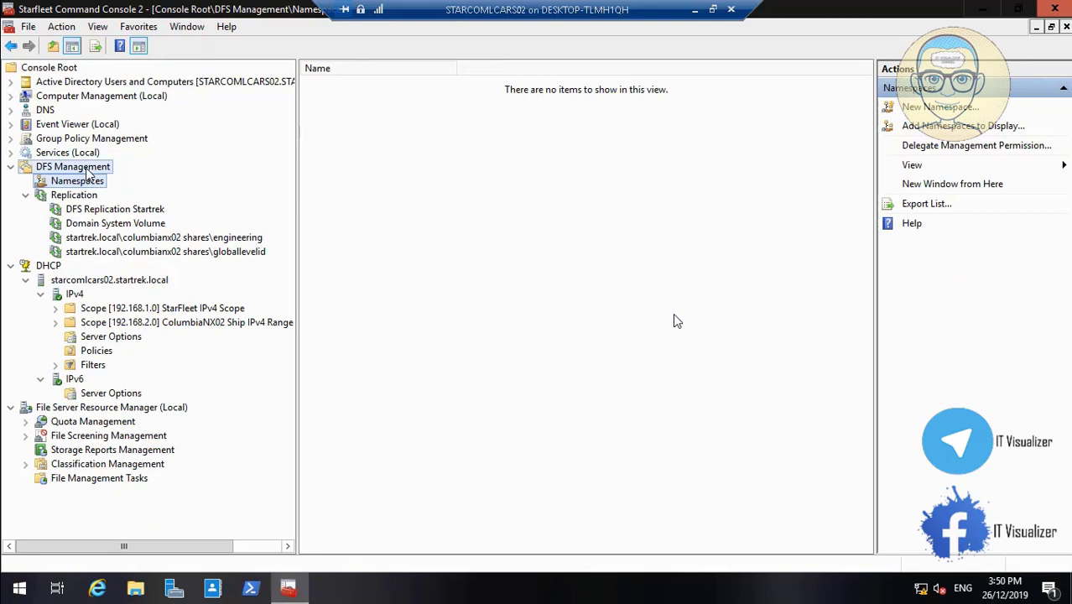
- Pause the video and refresh DFS Management's Replication node so the depts groups appear
{"action": "mouse_move", "coordinate": [99, 570]}
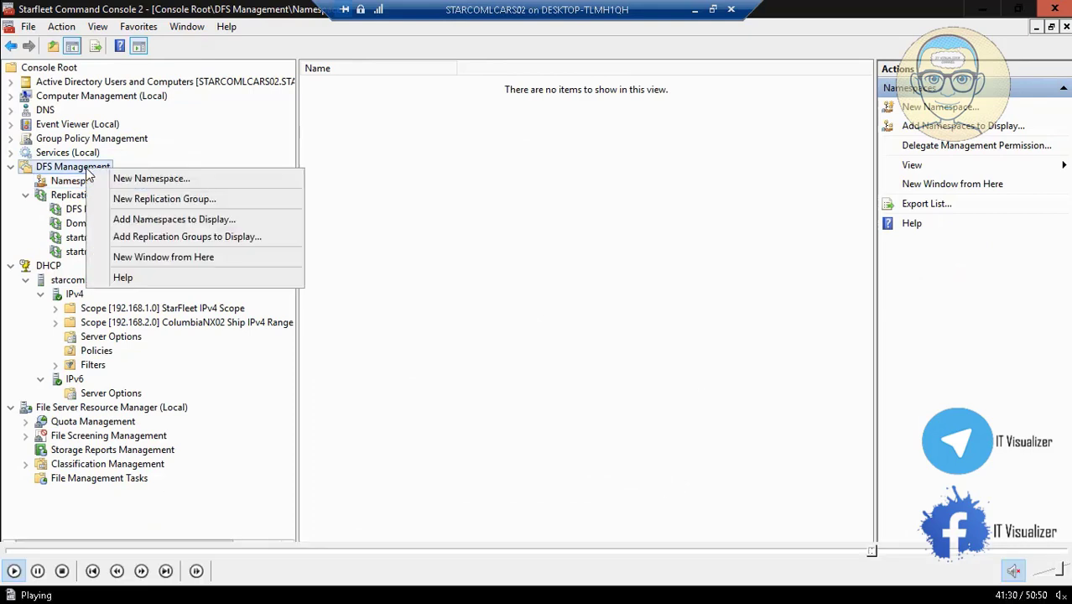
{"action": "left_click", "coordinate": [37, 570]}
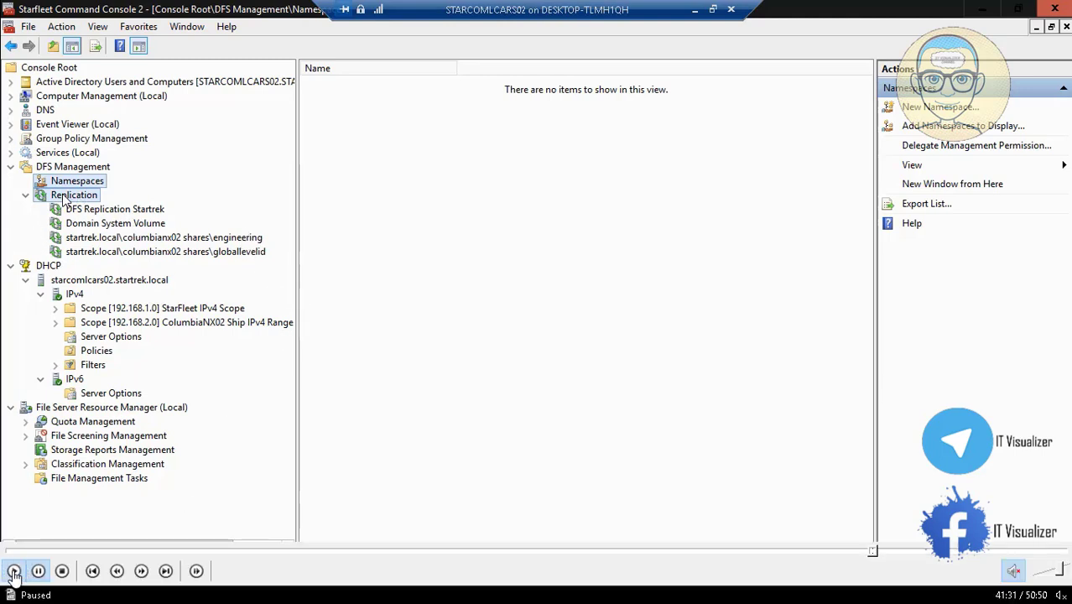
{"action": "left_click", "coordinate": [63, 201]}
{"action": "right_click", "coordinate": [64, 202]}
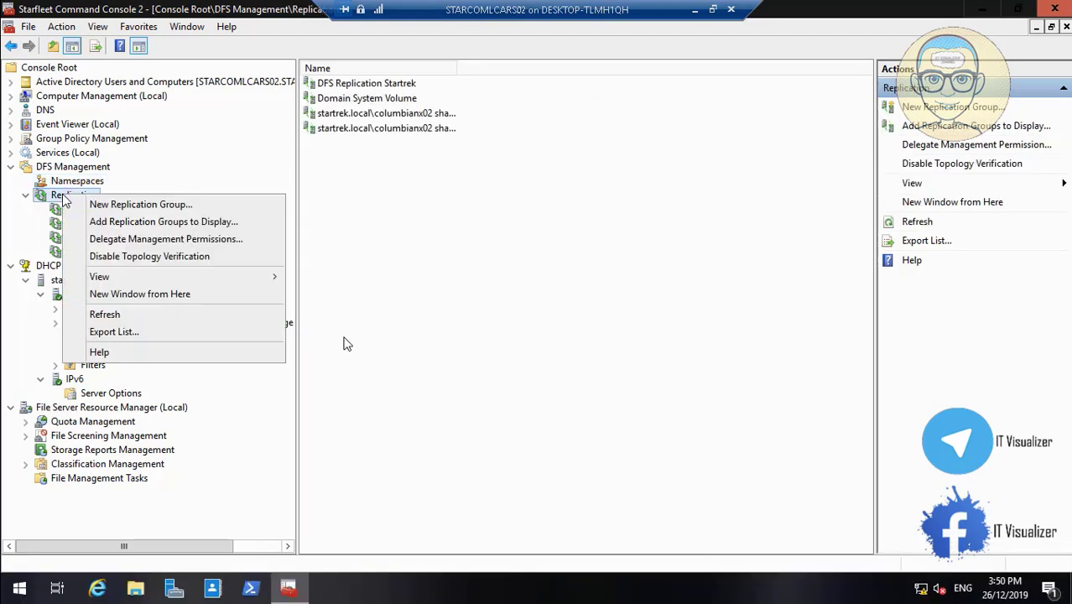
{"action": "left_click", "coordinate": [125, 312]}
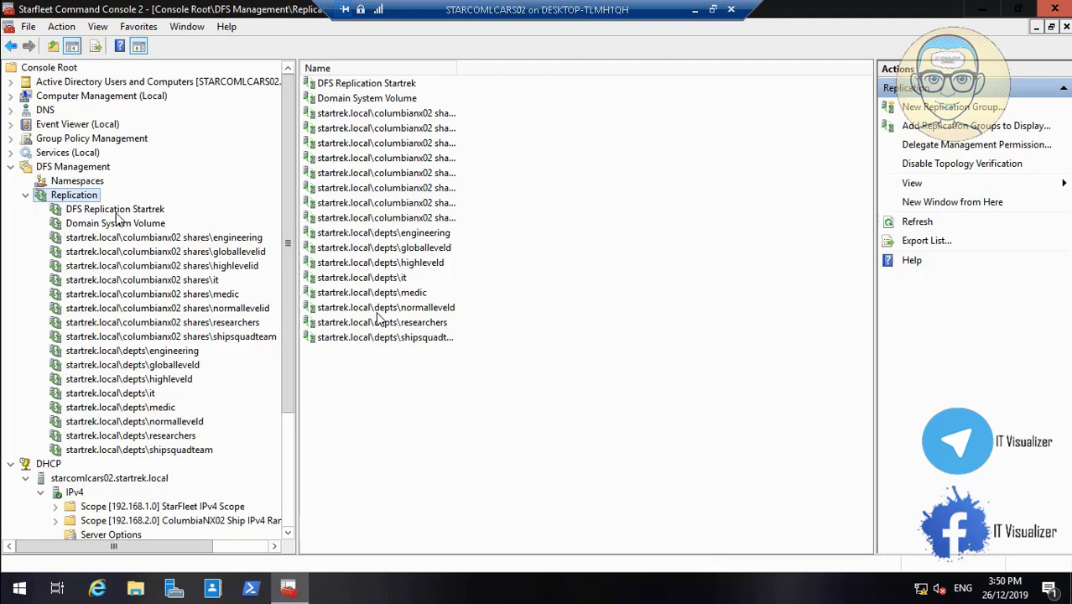
- Resume playback and create a D:\DataCube quota from the 10 GB Limit template
{"action": "mouse_move", "coordinate": [166, 574]}
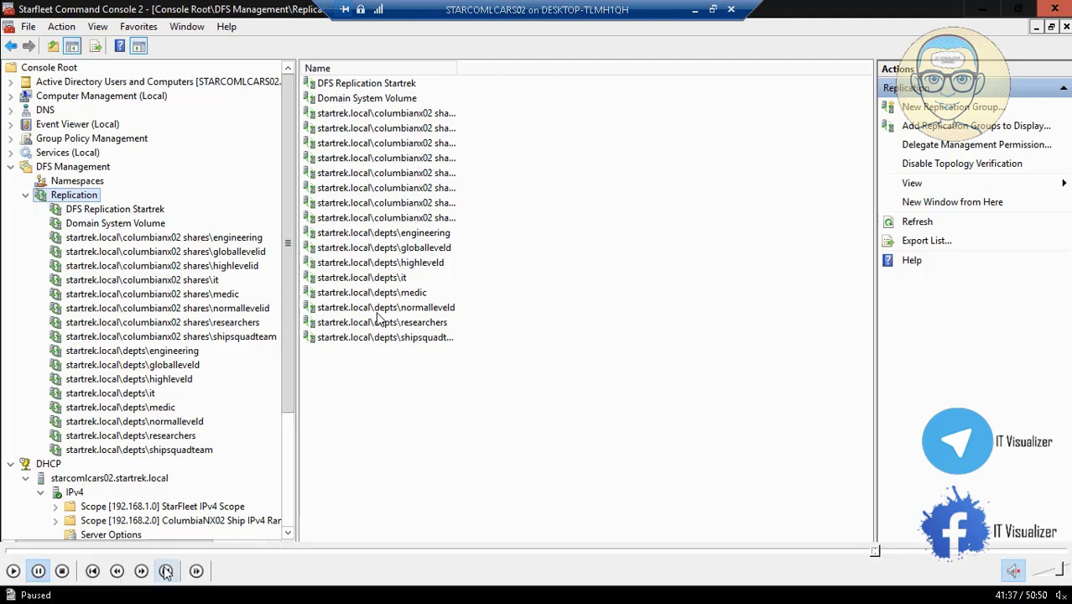
{"action": "left_click", "coordinate": [12, 573]}
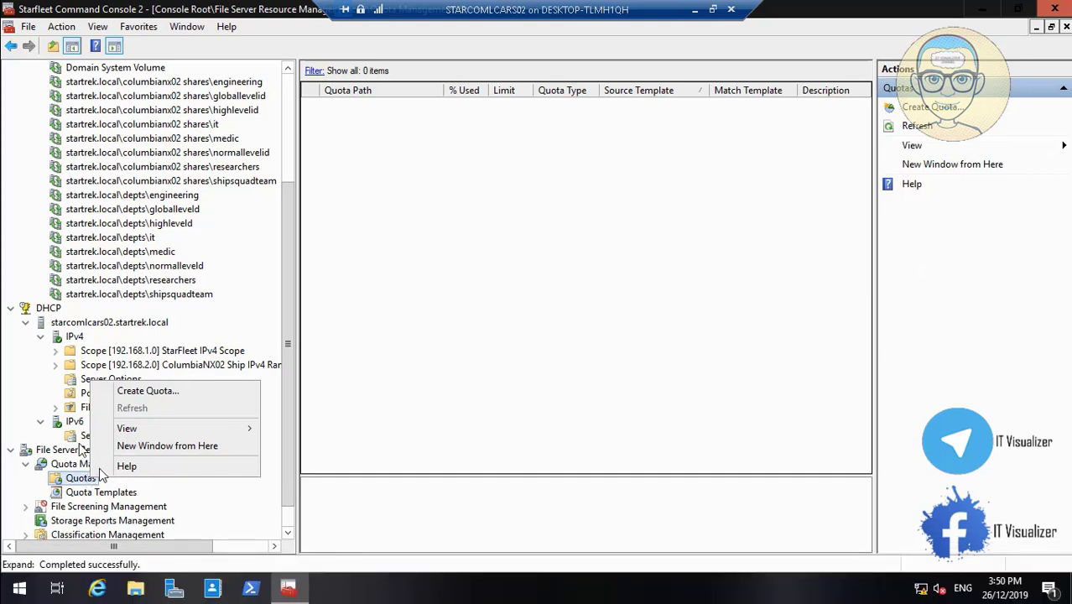
{"action": "mouse_move", "coordinate": [15, 592]}
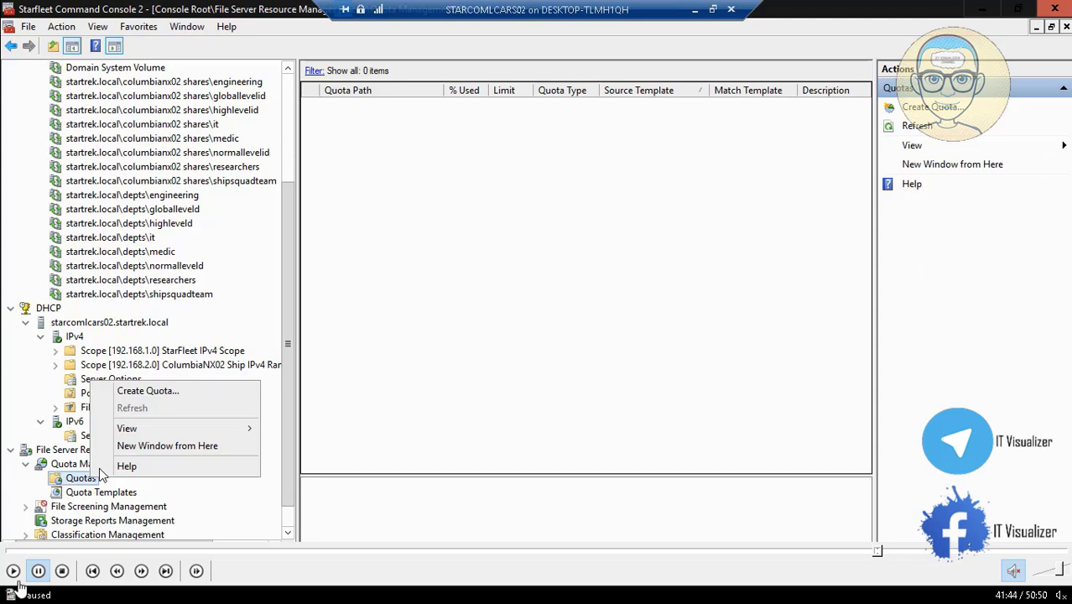
{"action": "left_click", "coordinate": [13, 571]}
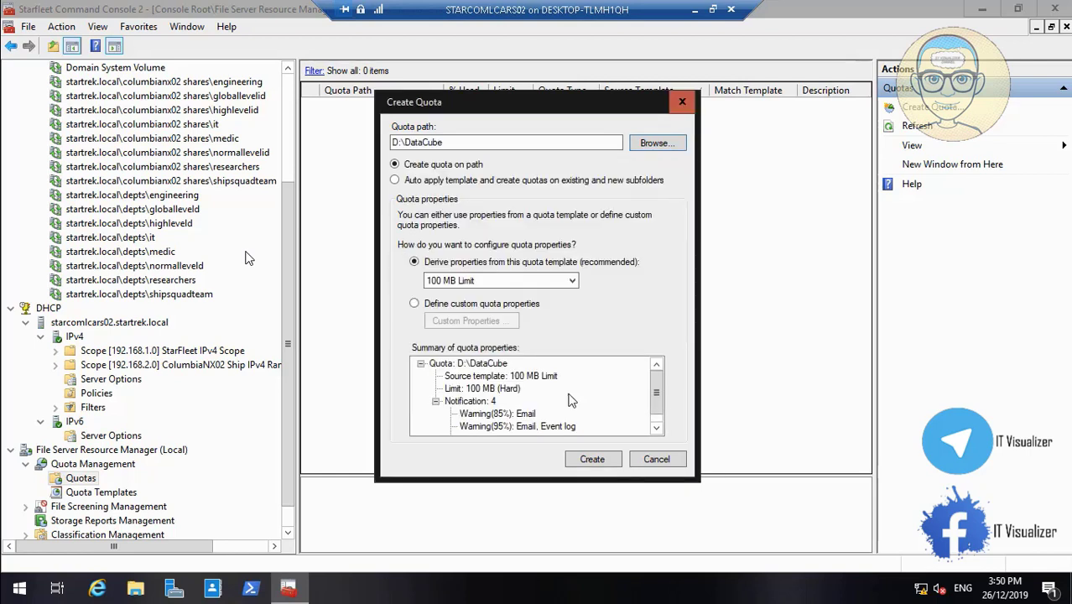
{"action": "left_click", "coordinate": [571, 281]}
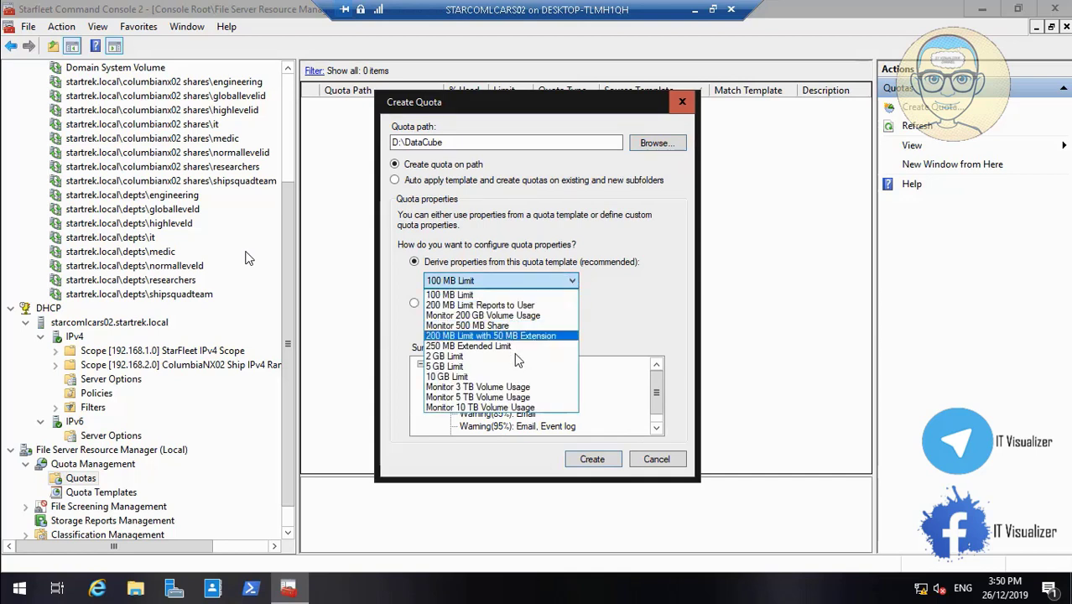
{"action": "left_click", "coordinate": [517, 376]}
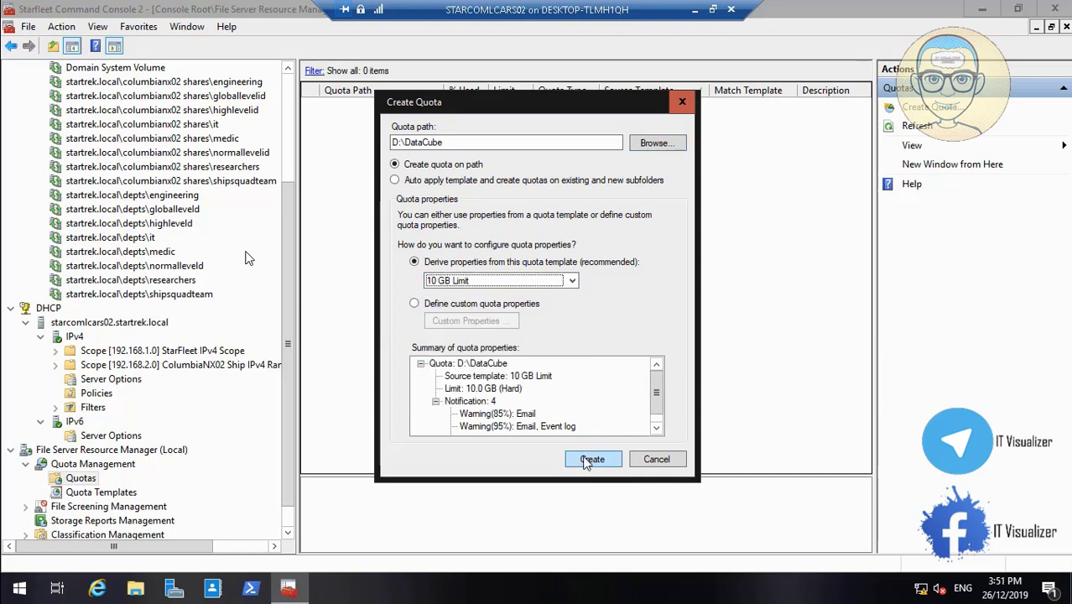
{"action": "left_click", "coordinate": [606, 466]}
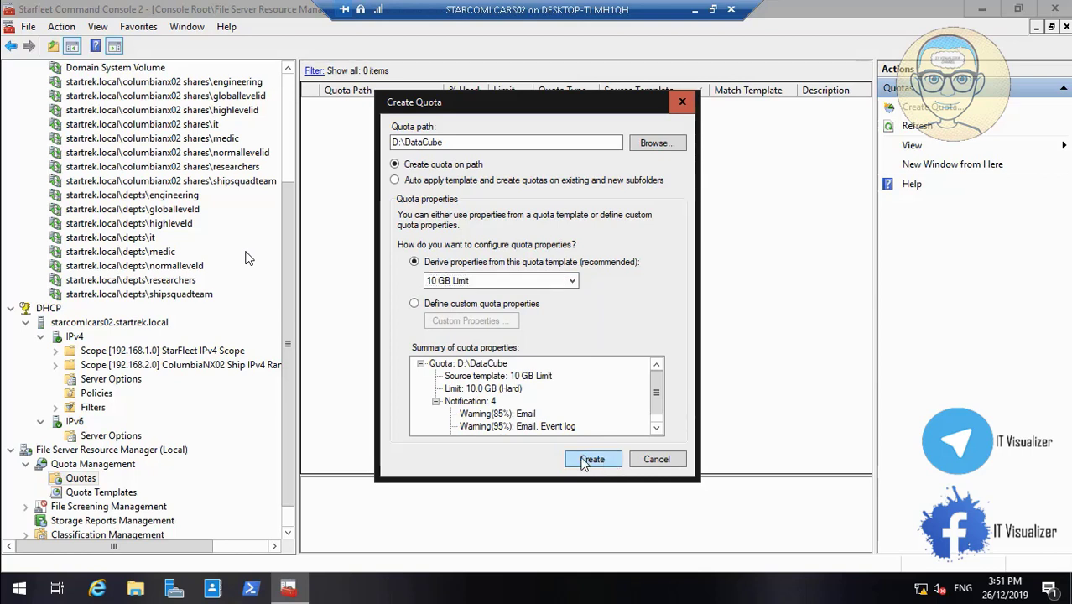
{"action": "left_click", "coordinate": [587, 461]}
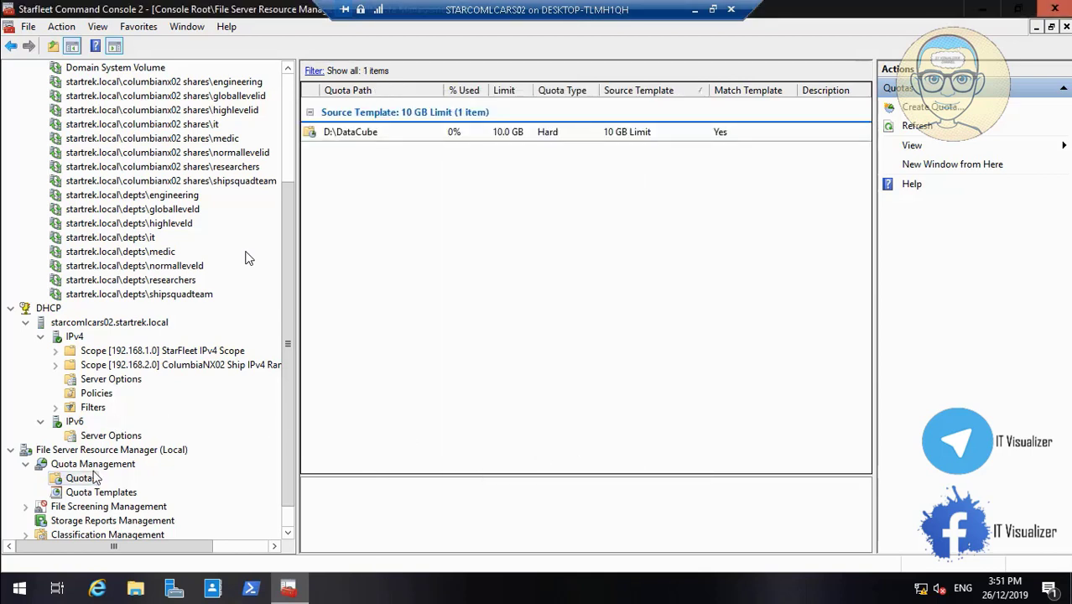
- Start a new file screen from File Screening Management's File Screens node
{"action": "left_click", "coordinate": [25, 506]}
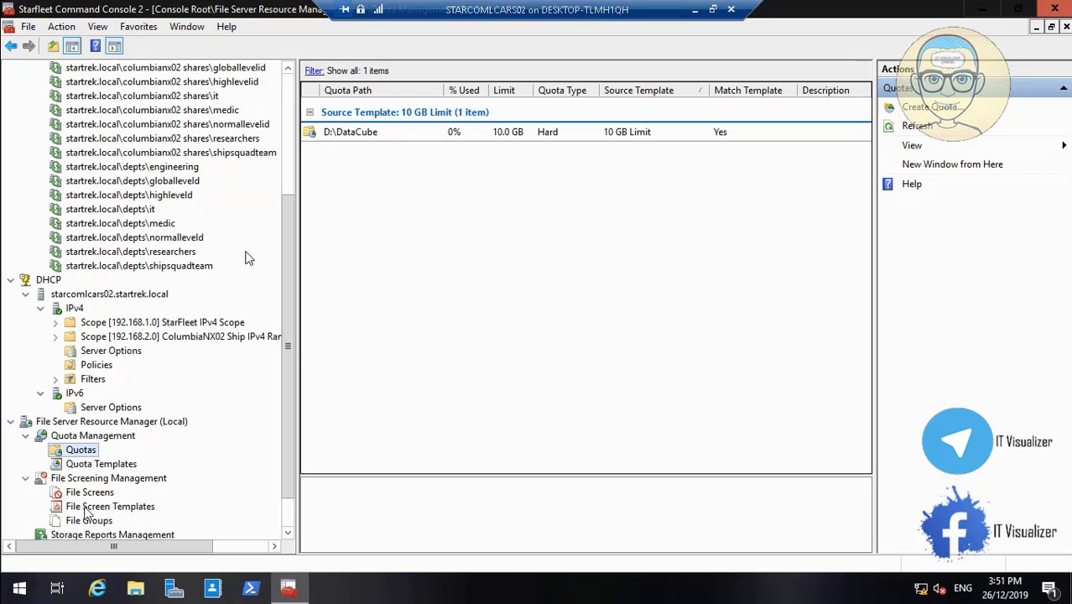
{"action": "right_click", "coordinate": [73, 493]}
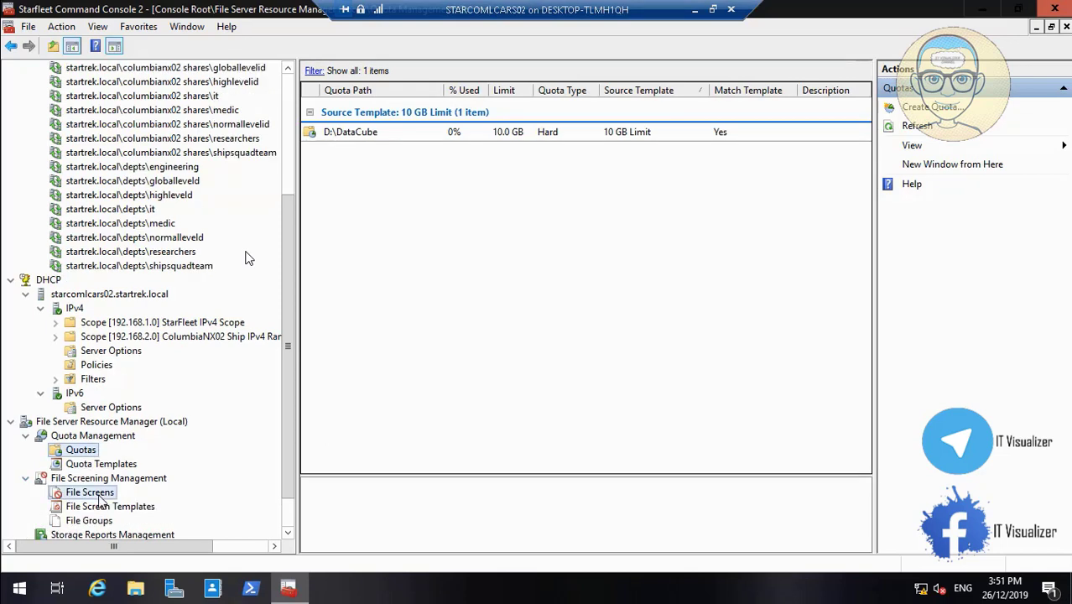
{"action": "left_click", "coordinate": [80, 494]}
{"action": "right_click", "coordinate": [83, 494]}
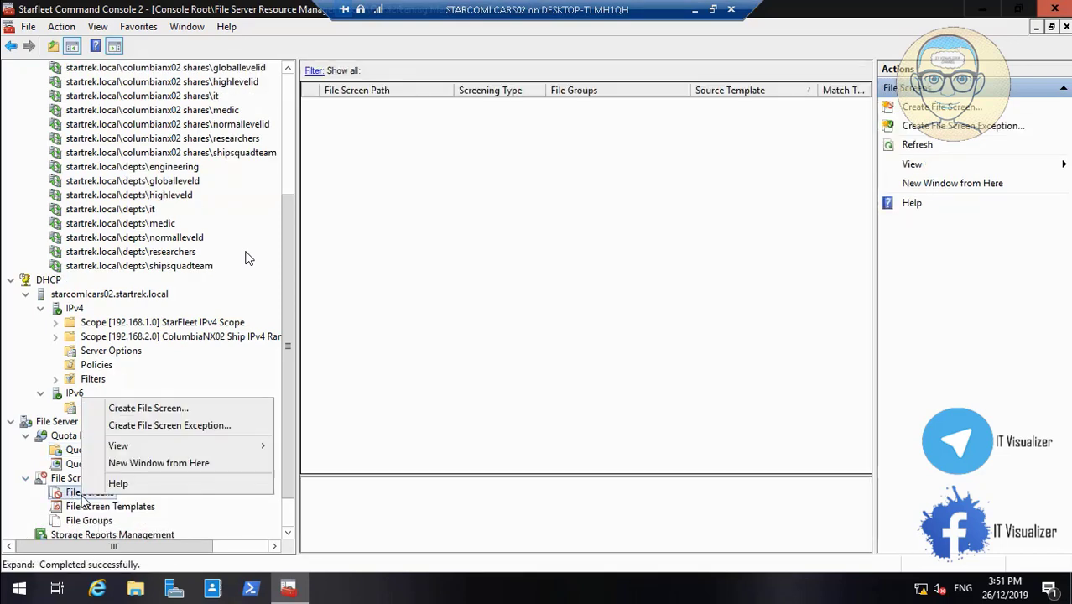
{"action": "left_click", "coordinate": [147, 410]}
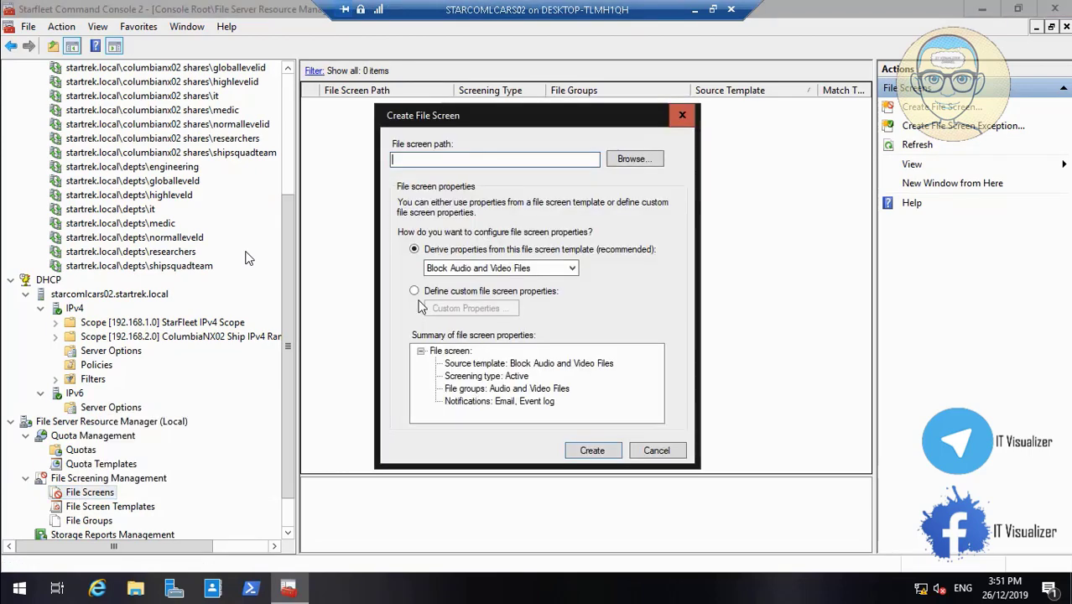
- Create the file screen on D:\DataCube blocking audio and video, then minimise the VM
{"action": "left_click", "coordinate": [629, 159]}
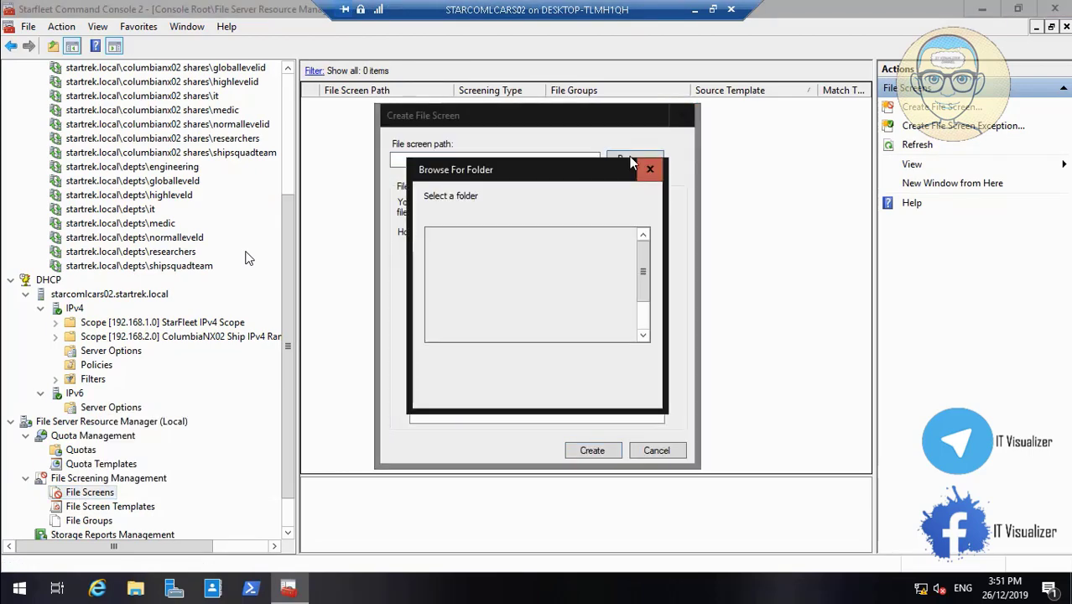
{"action": "left_click", "coordinate": [641, 315]}
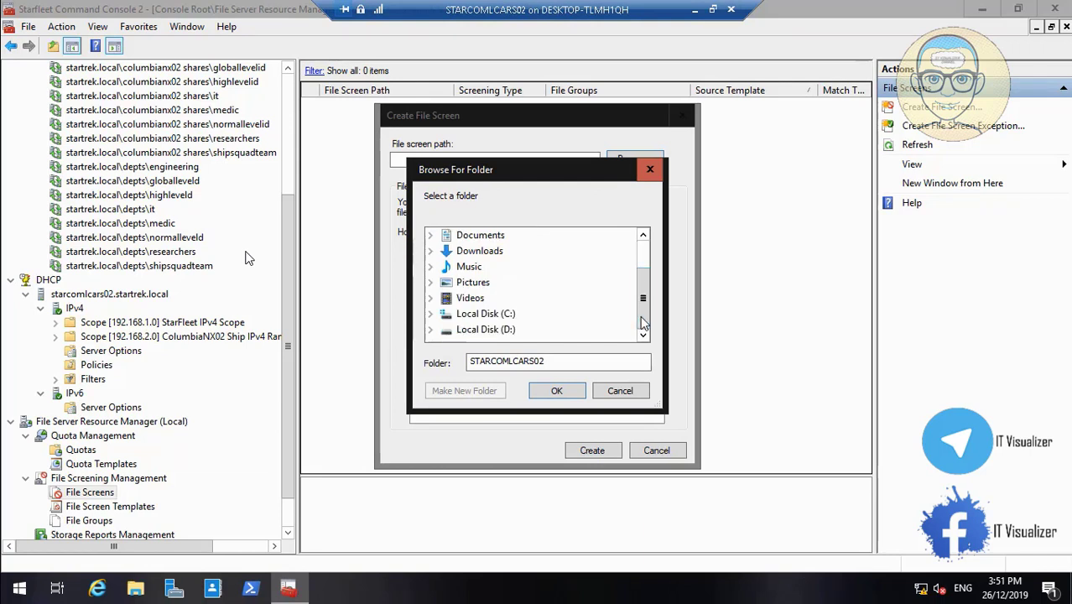
{"action": "left_click", "coordinate": [431, 329]}
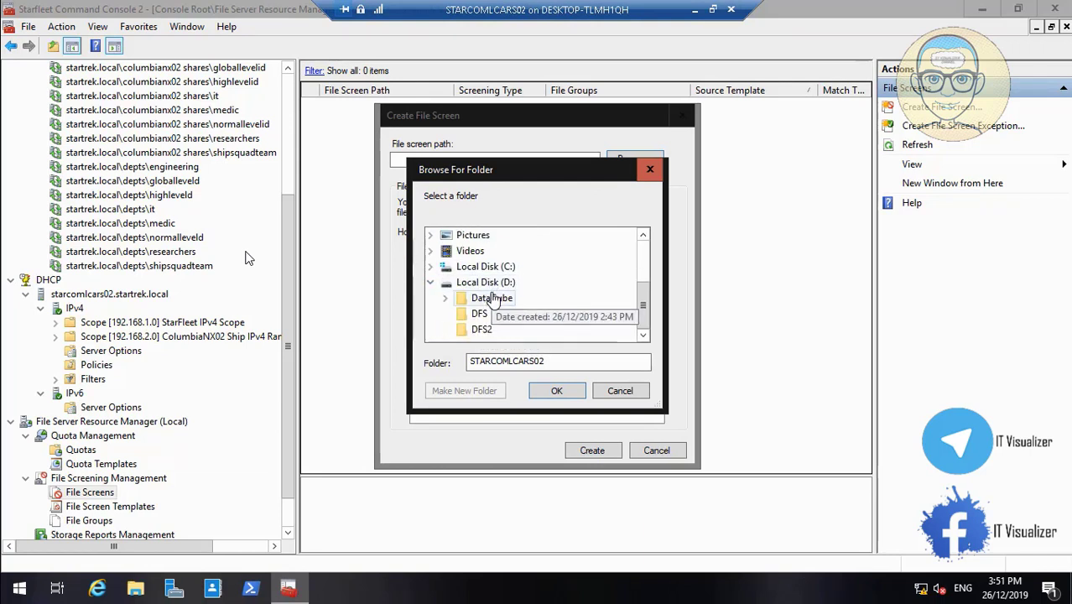
{"action": "left_click", "coordinate": [491, 299]}
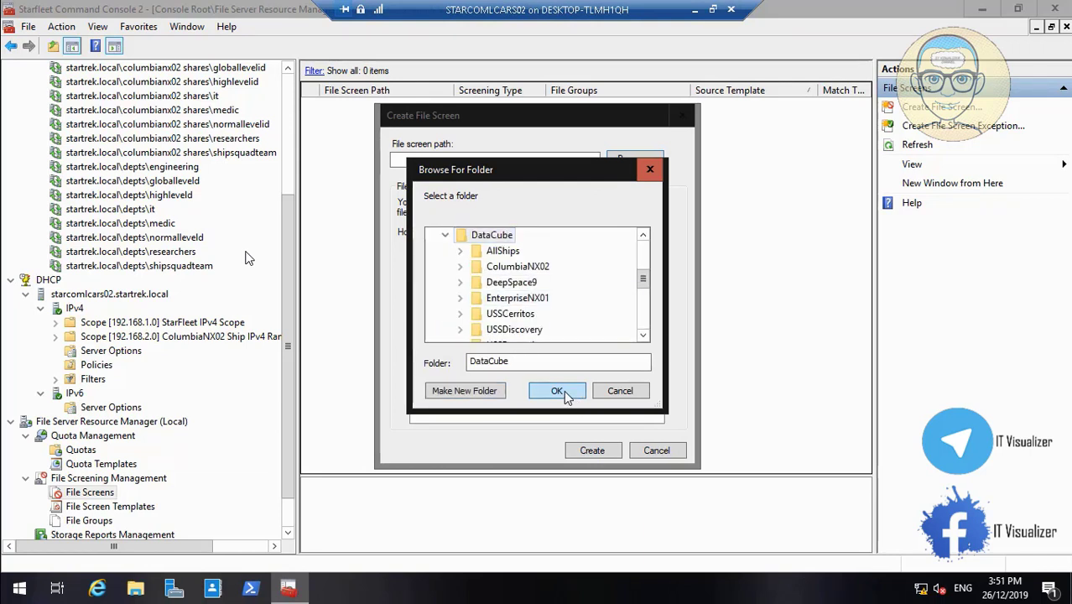
{"action": "left_click", "coordinate": [563, 392]}
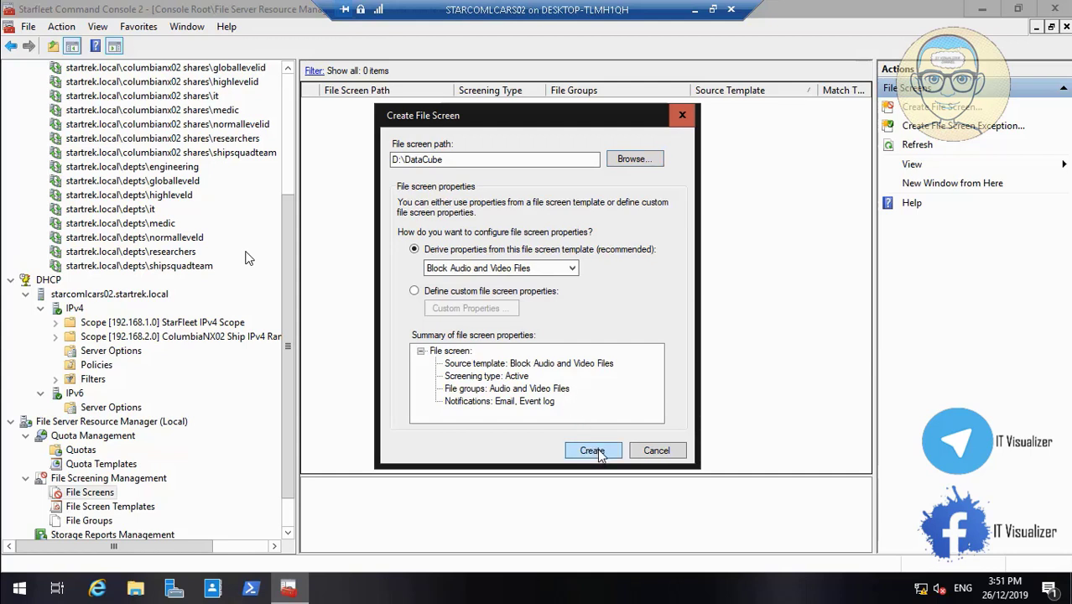
{"action": "left_click", "coordinate": [592, 452]}
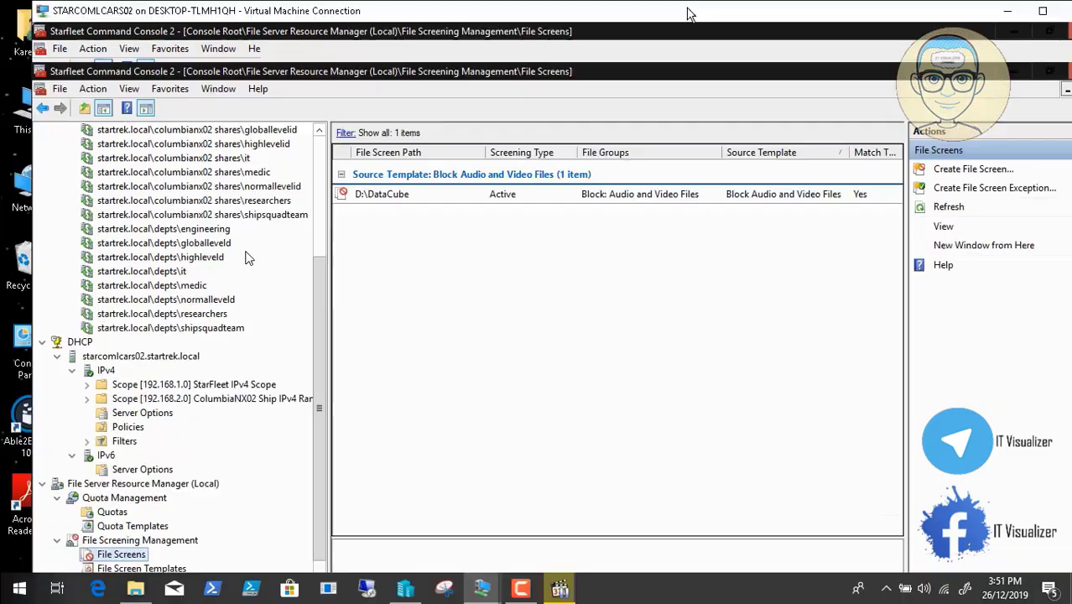
{"action": "left_click", "coordinate": [694, 10]}
- Bring Active Directory Administrative Center forward at Dynamic Access Control and right-click Resource Property Lists
{"action": "left_click", "coordinate": [482, 589]}
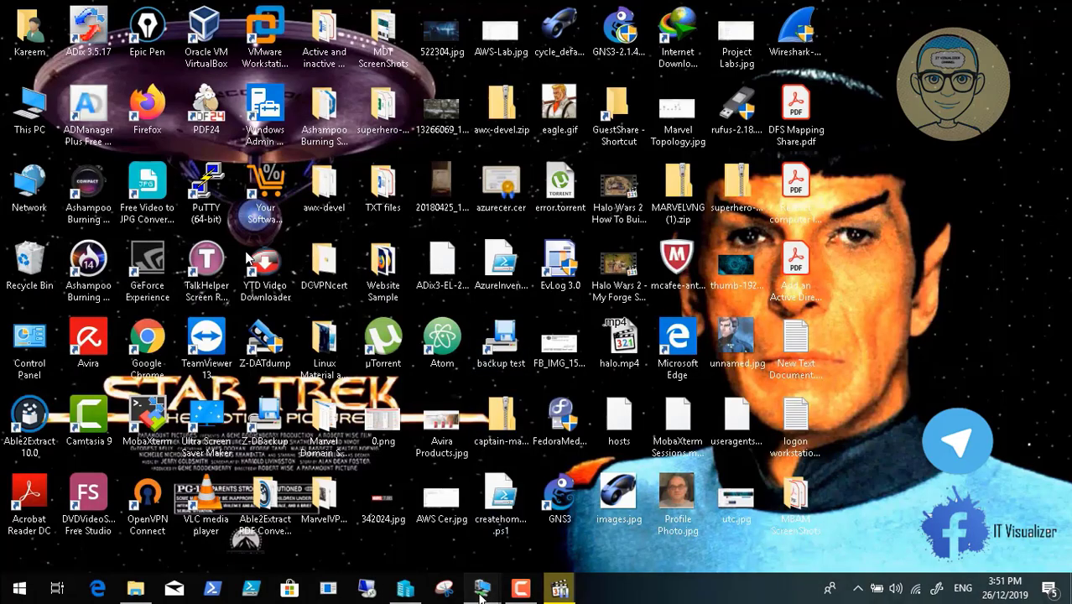
{"action": "left_click", "coordinate": [397, 528]}
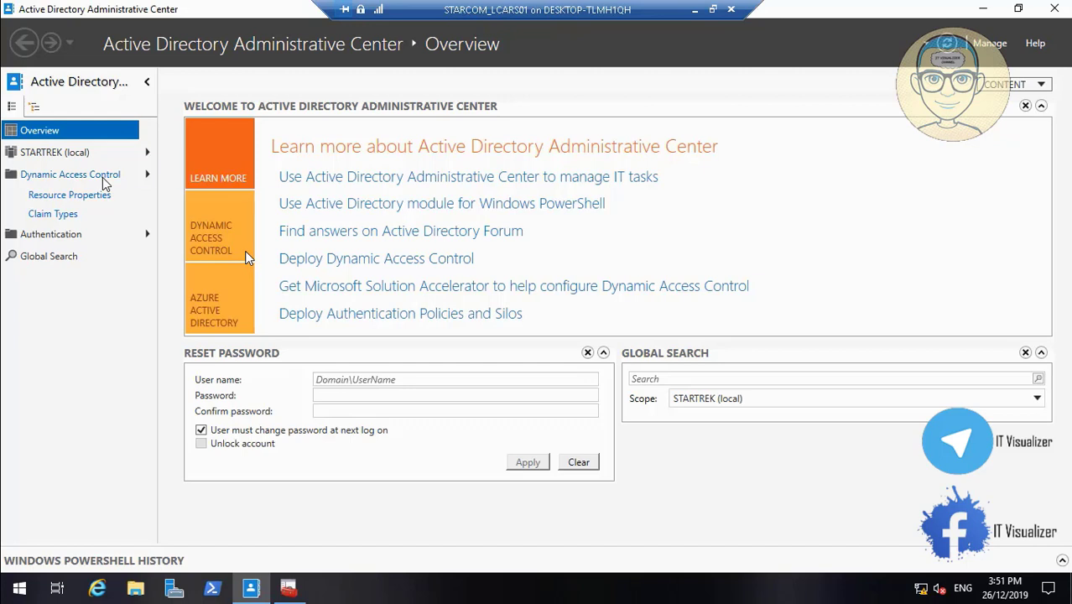
{"action": "left_click", "coordinate": [48, 179]}
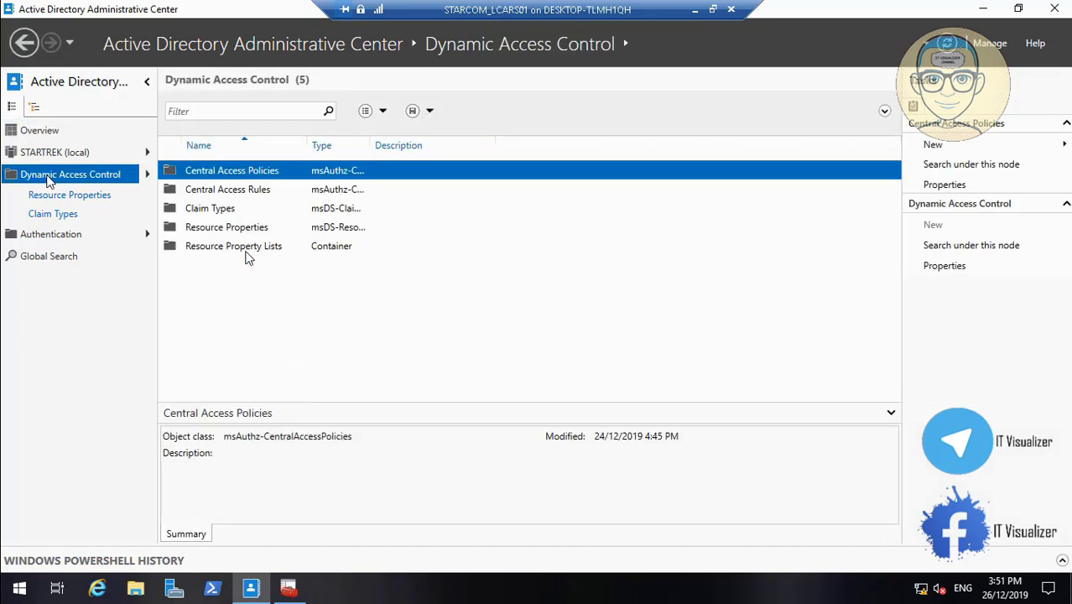
{"action": "right_click", "coordinate": [234, 245]}
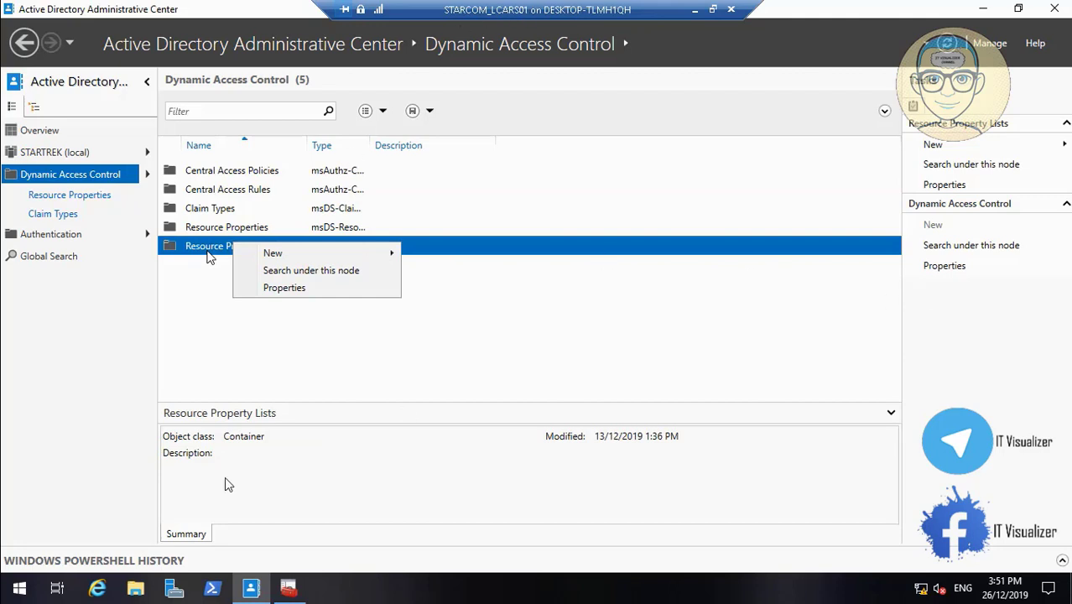
- Name the new resource property list 'Second File Server DFS'
{"action": "left_click", "coordinate": [11, 573]}
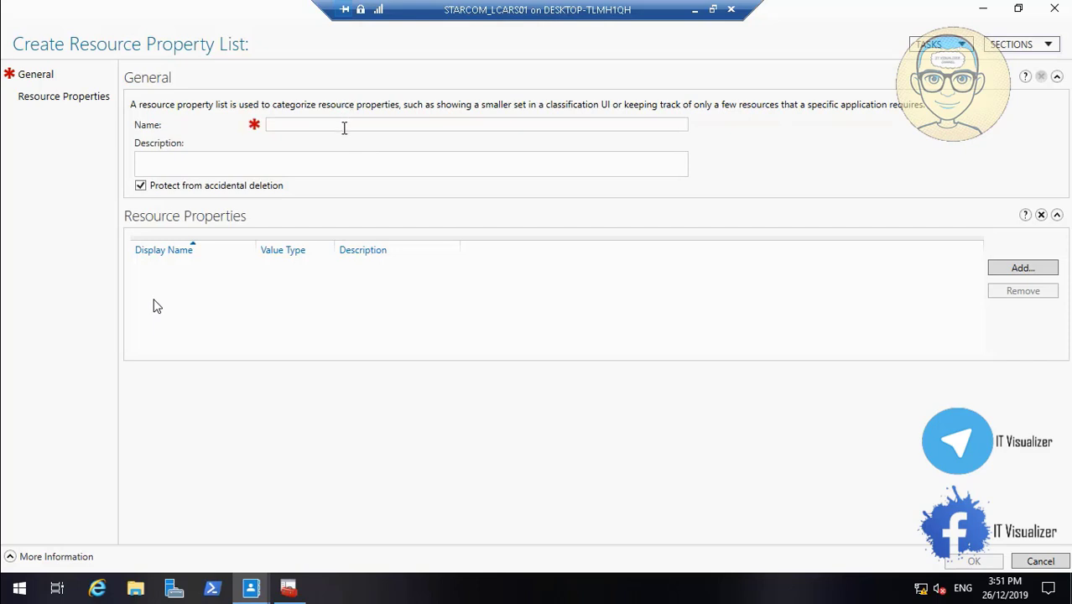
{"action": "left_click", "coordinate": [341, 124]}
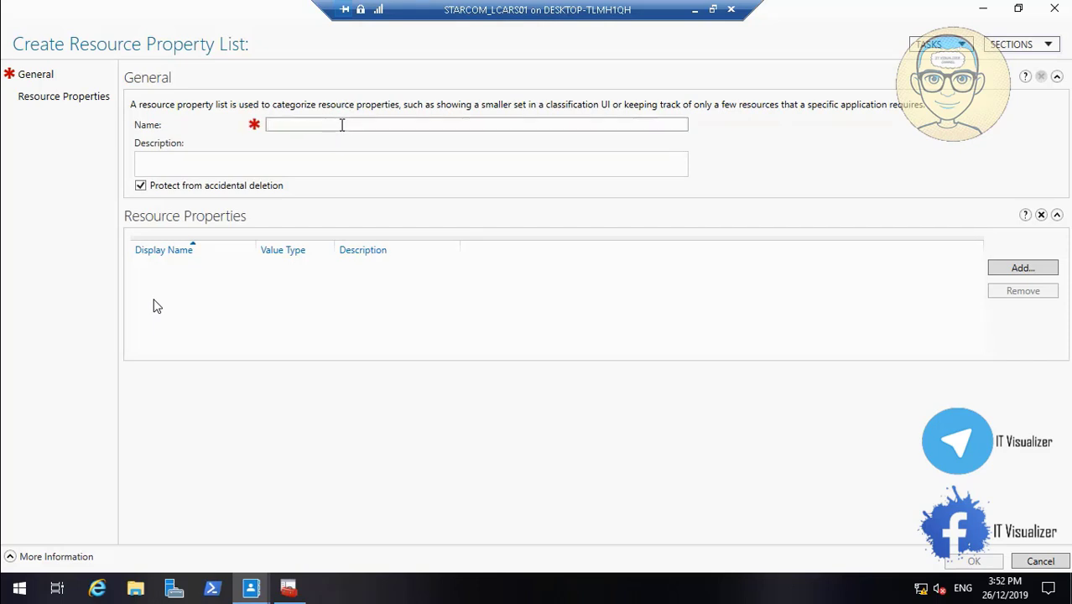
{"action": "type", "text": "DFS"}
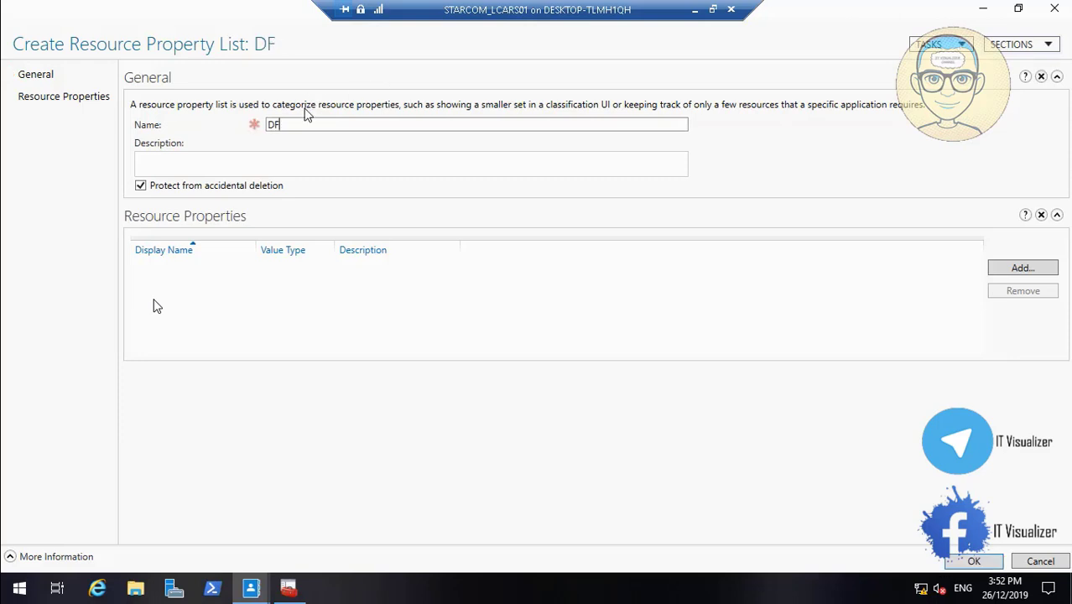
{"action": "key", "text": "BackSpace"}
{"action": "key", "text": "BackSpace"}
{"action": "type", "text": "FIlesrver"}
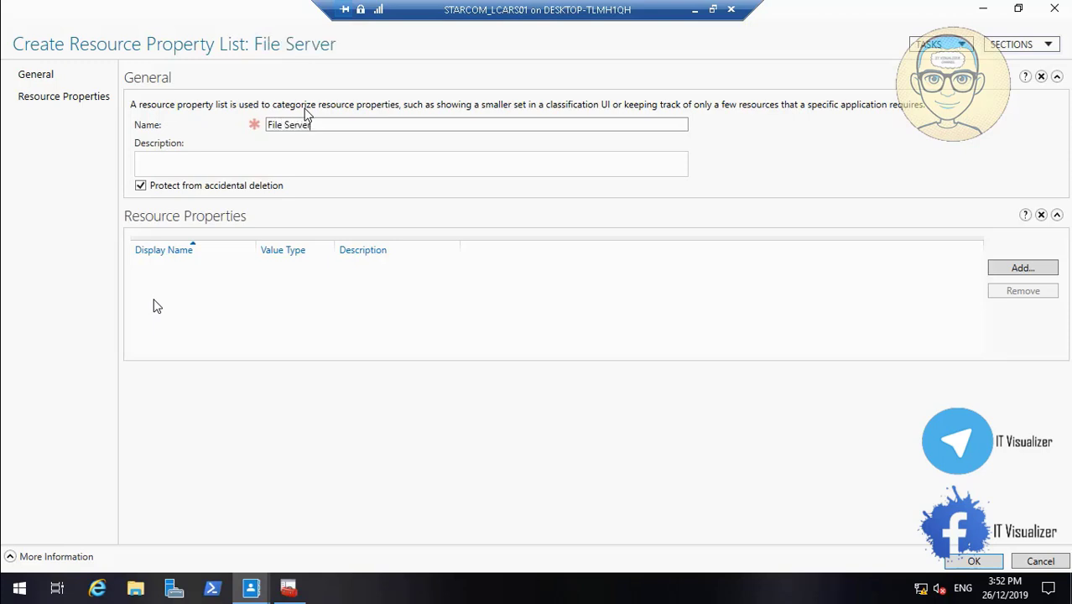
{"action": "type", "text": " DFS"}
{"action": "key", "text": "Home"}
{"action": "type", "text": "Second"}
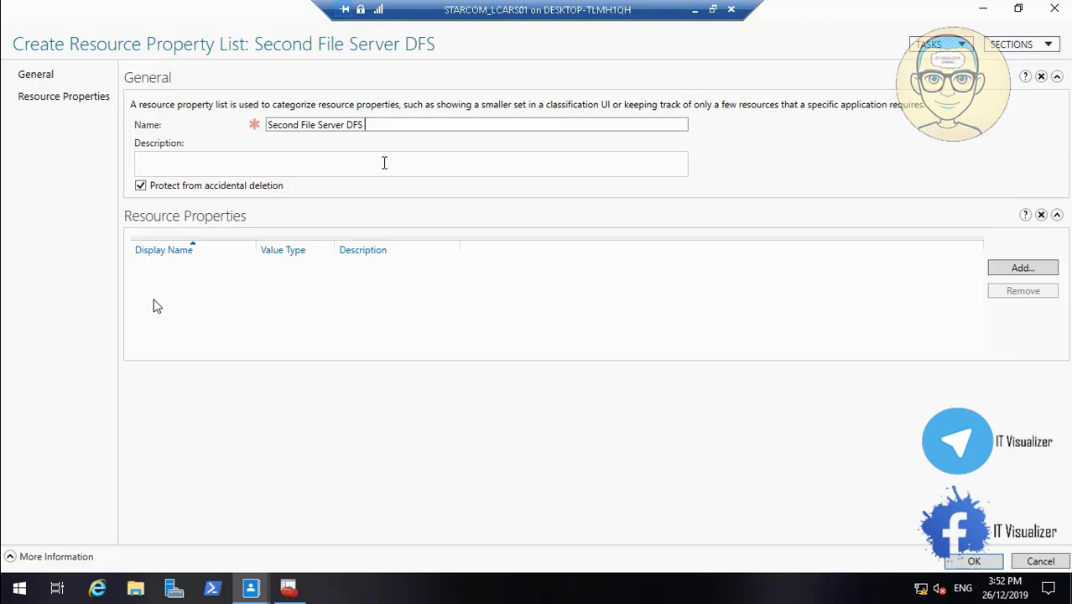
{"action": "left_click_drag", "start_coordinate": [366, 125], "coordinate": [258, 129]}
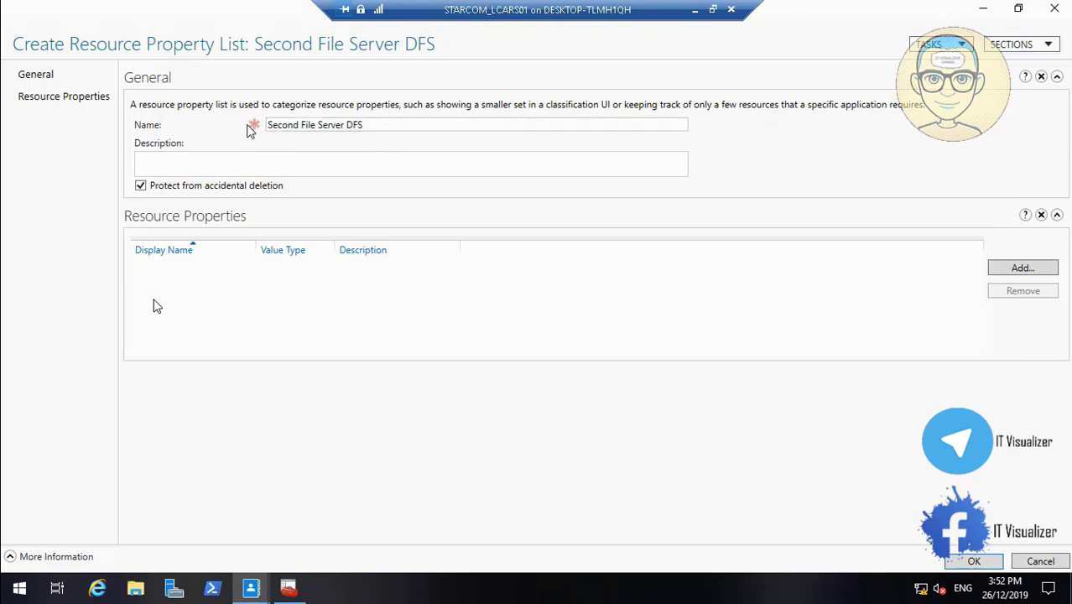
- Copy the name into Description so it also reads 'Second File Server DFS'
{"action": "left_click", "coordinate": [249, 167]}
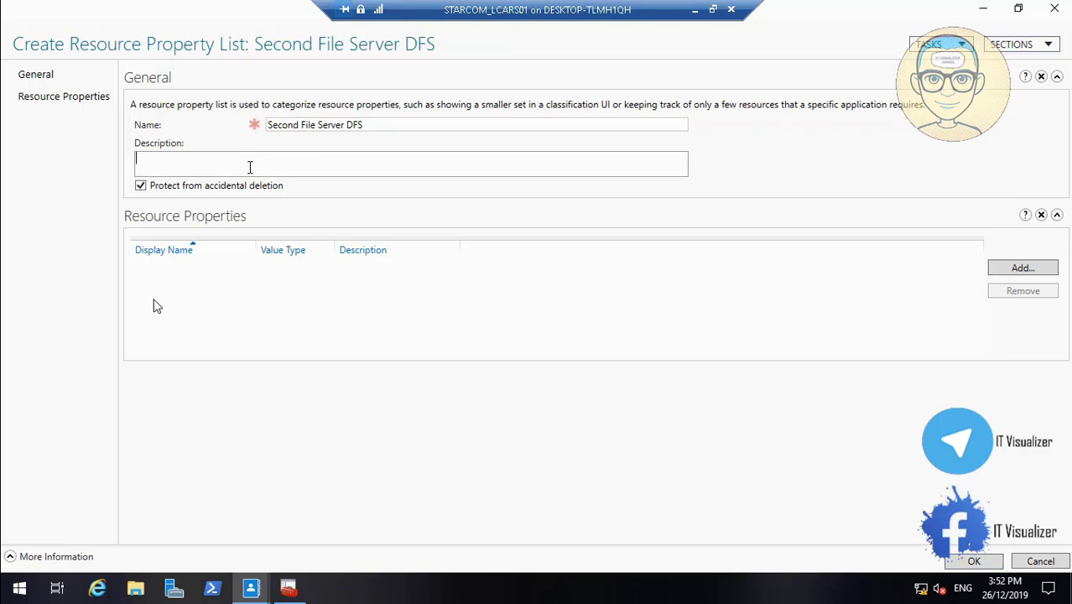
{"action": "type", "text": "startrek.local\\columbianx02 shares"}
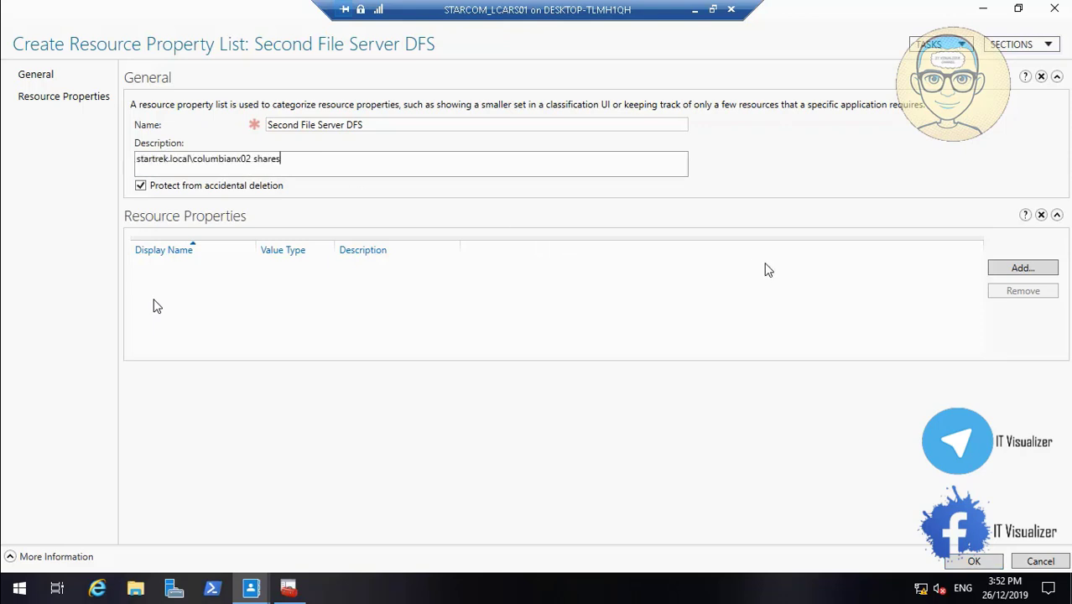
{"action": "key", "text": "BackSpace"}
{"action": "key", "text": "BackSpace"}
{"action": "key", "text": "BackSpace"}
{"action": "key", "text": "BackSpace"}
{"action": "key", "text": "BackSpace"}
{"action": "key", "text": "BackSpace"}
{"action": "key", "text": "BackSpace"}
{"action": "key", "text": "BackSpace"}
{"action": "key", "text": "BackSpace"}
{"action": "key", "text": "BackSpace"}
{"action": "key", "text": "BackSpace"}
{"action": "key", "text": "BackSpace"}
{"action": "key", "text": "BackSpace"}
{"action": "key", "text": "BackSpace"}
{"action": "key", "text": "BackSpace"}
{"action": "key", "text": "BackSpace"}
{"action": "key", "text": "BackSpace"}
{"action": "key", "text": "BackSpace"}
{"action": "key", "text": "BackSpace"}
{"action": "key", "text": "BackSpace"}
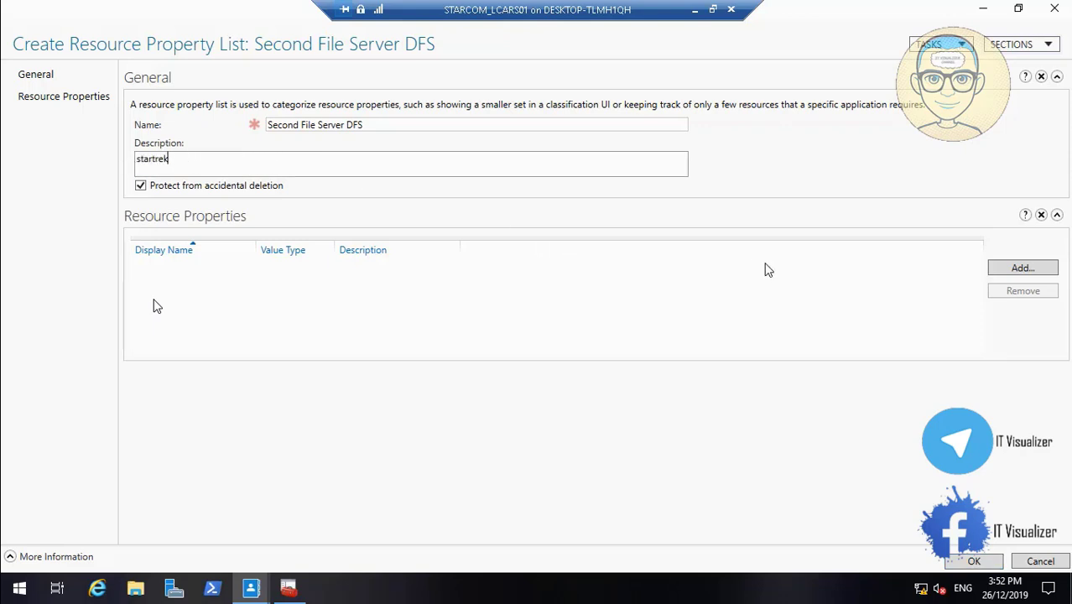
{"action": "left_click_drag", "start_coordinate": [367, 126], "coordinate": [256, 133]}
{"action": "key", "text": "ctrl+c"}
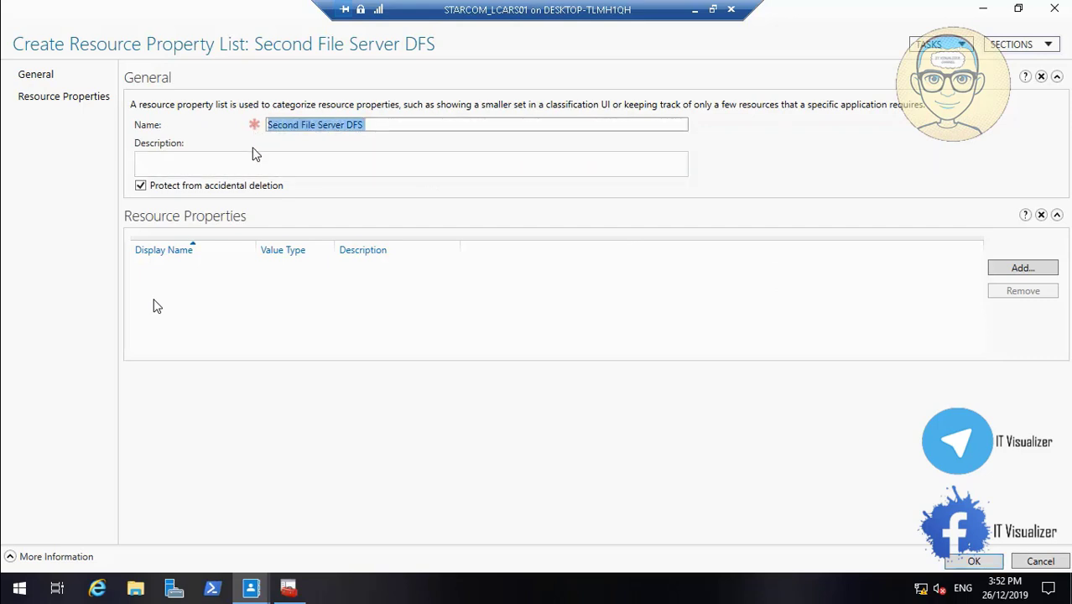
{"action": "left_click", "coordinate": [251, 166]}
{"action": "key", "text": "ctrl+v"}
{"action": "left_click", "coordinate": [302, 304]}
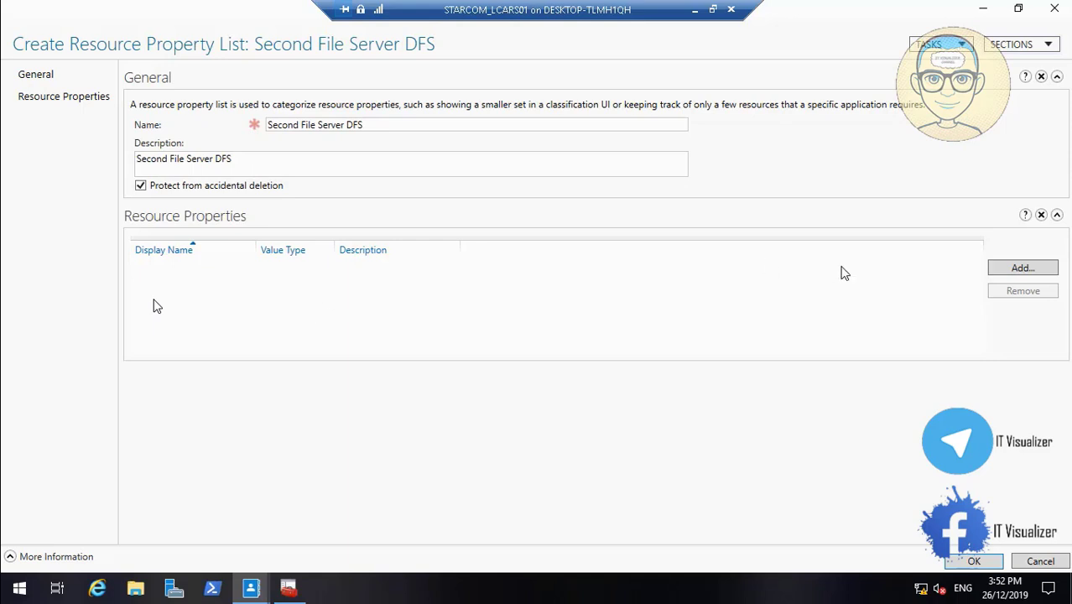
- Add the Location resource property to the list
{"action": "left_click", "coordinate": [1022, 267]}
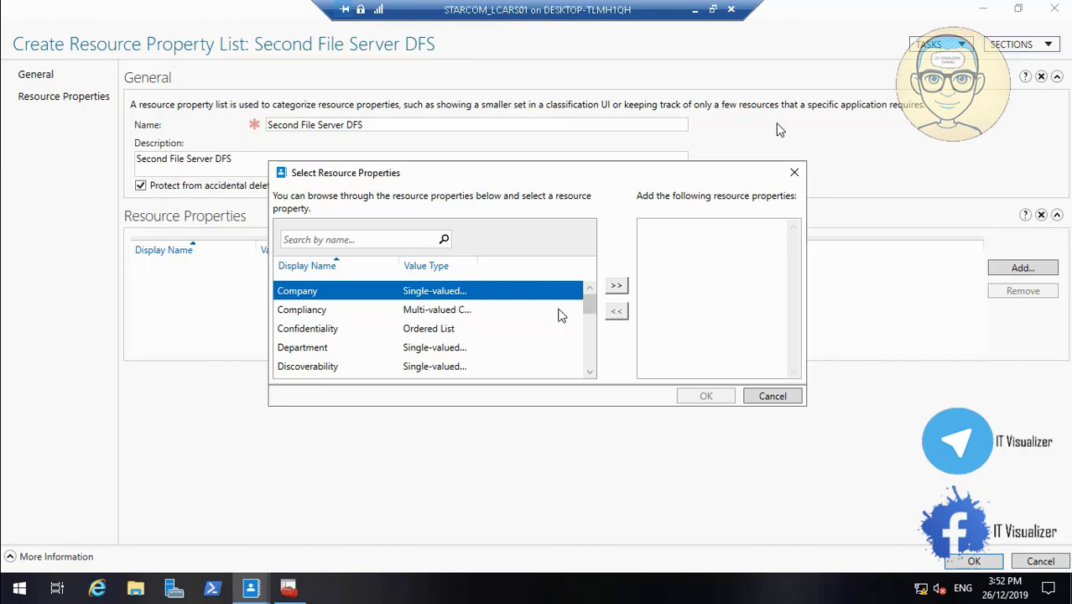
{"action": "left_click_drag", "start_coordinate": [589, 299], "coordinate": [597, 339]}
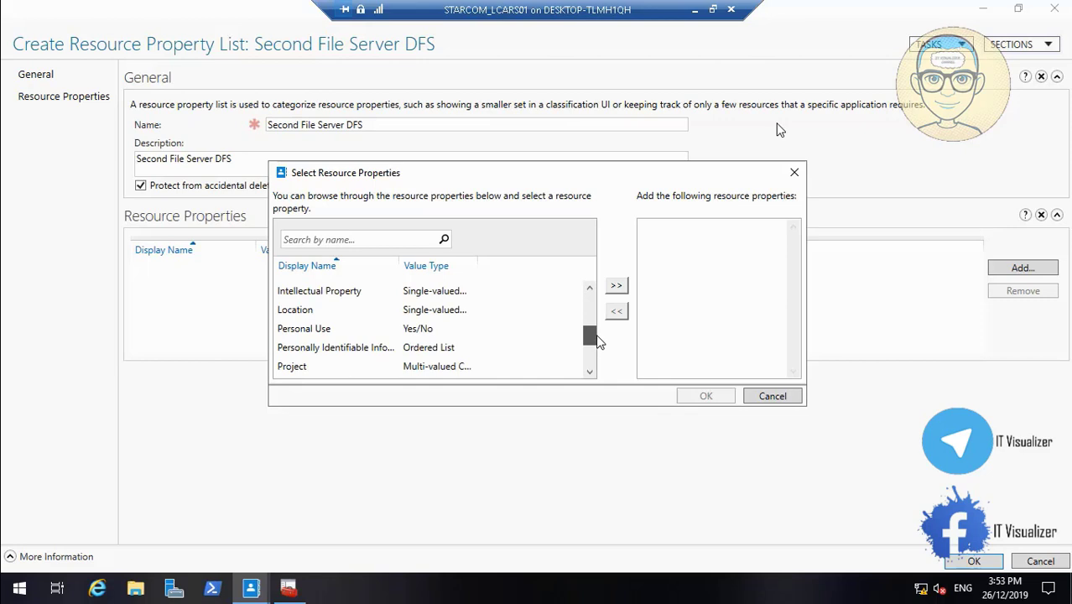
{"action": "left_click", "coordinate": [311, 312]}
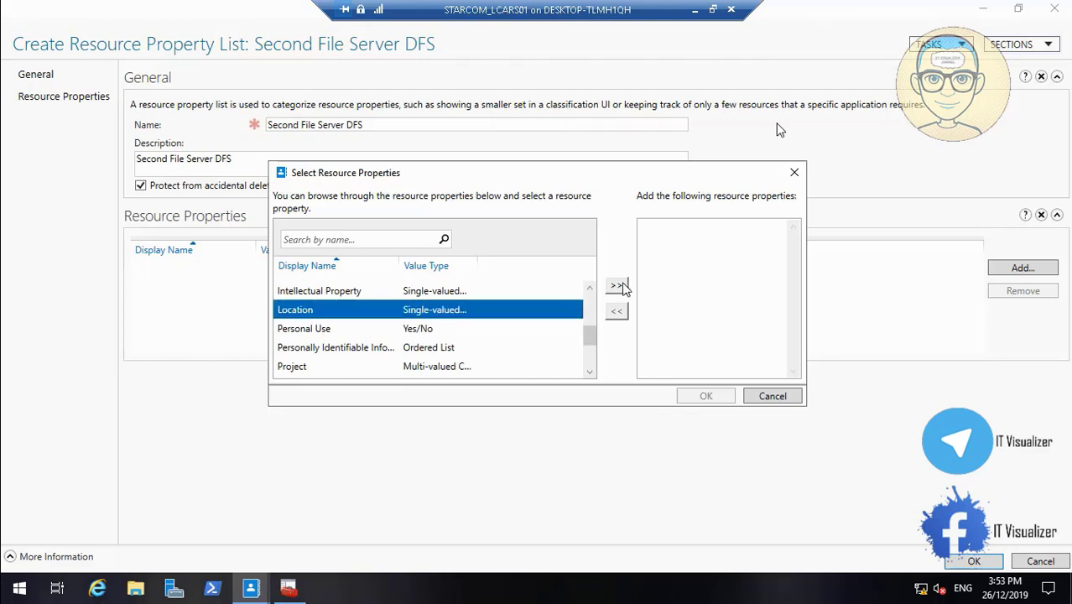
{"action": "left_click", "coordinate": [621, 287]}
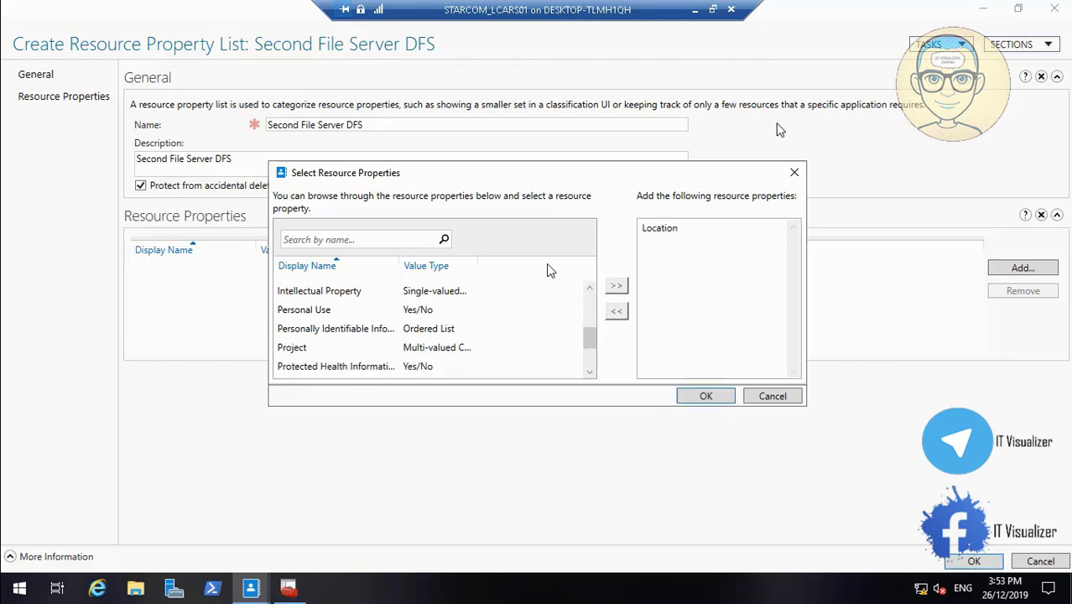
{"action": "left_click", "coordinate": [589, 290]}
{"action": "left_click", "coordinate": [589, 290]}
{"action": "left_click", "coordinate": [589, 290]}
{"action": "left_click", "coordinate": [588, 290]}
{"action": "left_click", "coordinate": [588, 290]}
{"action": "left_click", "coordinate": [588, 290]}
{"action": "left_click", "coordinate": [589, 290]}
{"action": "left_click", "coordinate": [589, 290]}
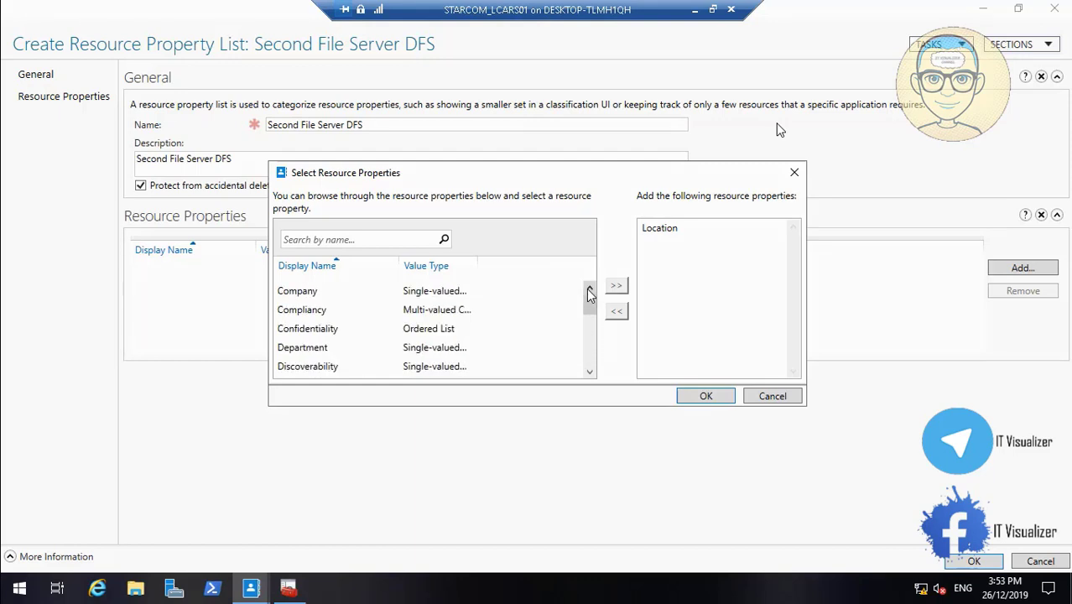
- Add Department and Title as well and confirm the three properties
{"action": "left_click", "coordinate": [327, 349]}
{"action": "left_click", "coordinate": [616, 286]}
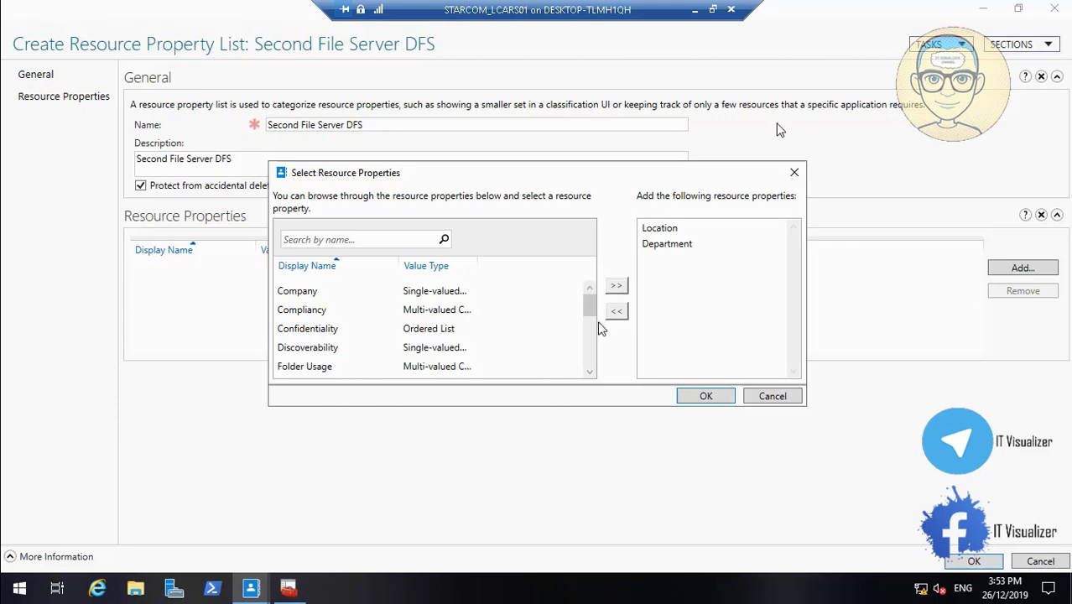
{"action": "left_click", "coordinate": [589, 374]}
{"action": "left_click", "coordinate": [588, 374]}
{"action": "left_click", "coordinate": [588, 374]}
{"action": "left_click", "coordinate": [589, 374]}
{"action": "left_click", "coordinate": [589, 374]}
{"action": "left_click", "coordinate": [589, 374]}
{"action": "left_click", "coordinate": [589, 374]}
{"action": "left_click", "coordinate": [589, 374]}
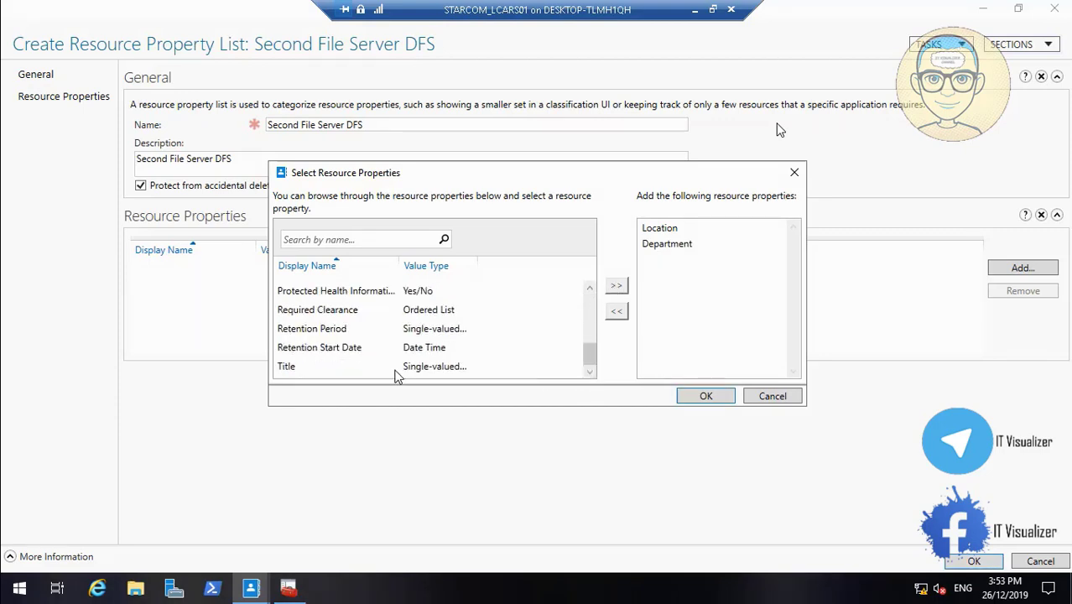
{"action": "left_click", "coordinate": [302, 369]}
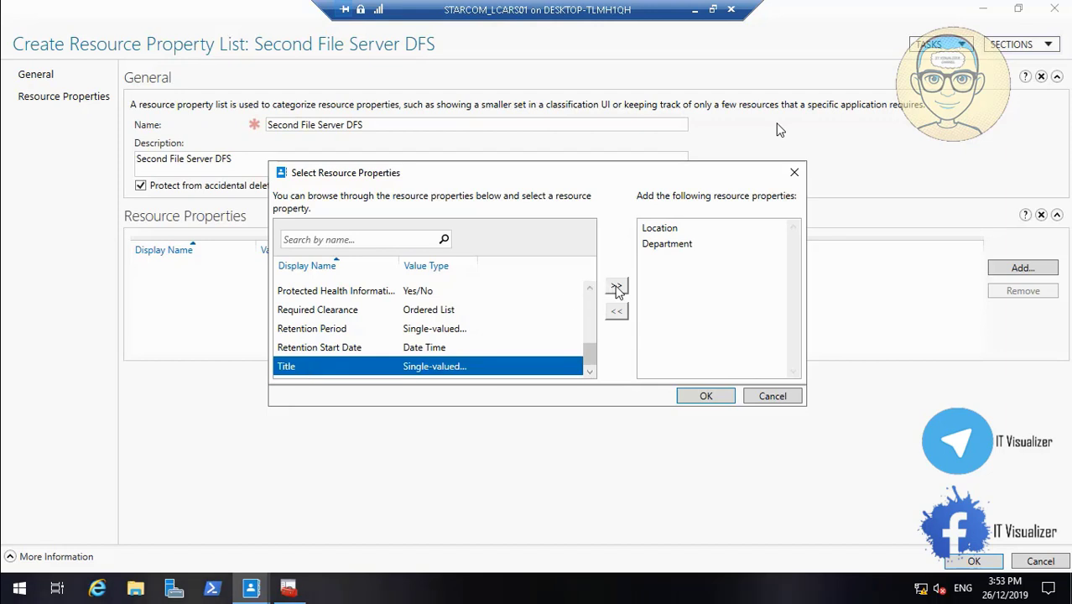
{"action": "left_click", "coordinate": [617, 286]}
{"action": "left_click", "coordinate": [588, 287]}
{"action": "left_click", "coordinate": [588, 287]}
{"action": "left_click", "coordinate": [589, 287]}
{"action": "left_click", "coordinate": [589, 287]}
{"action": "left_click", "coordinate": [589, 287]}
{"action": "left_click", "coordinate": [588, 287]}
{"action": "left_click", "coordinate": [589, 287]}
{"action": "left_click", "coordinate": [588, 287]}
{"action": "left_click", "coordinate": [589, 287]}
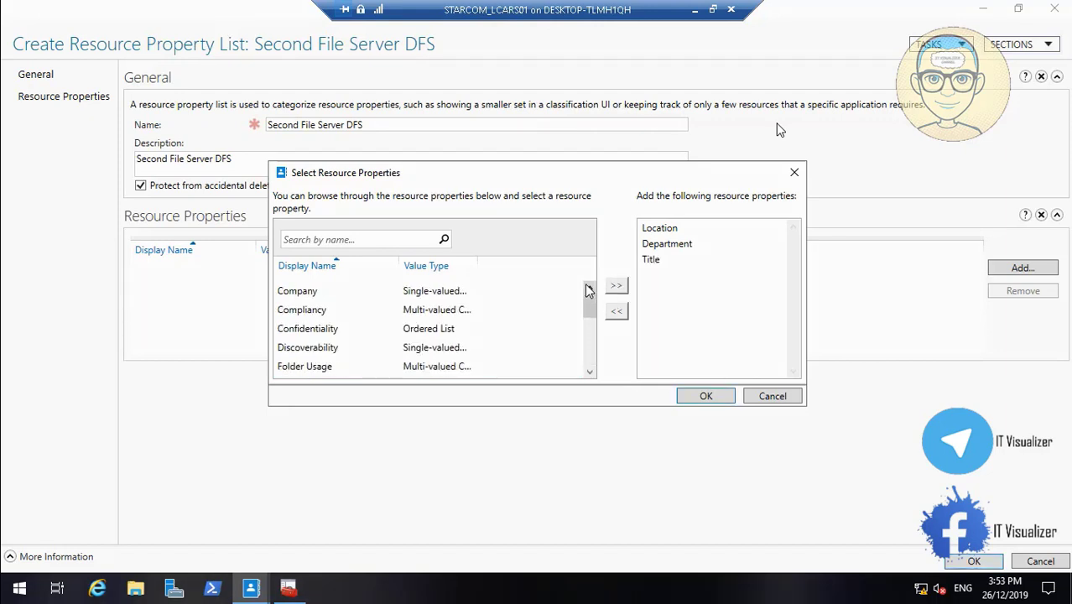
{"action": "left_click", "coordinate": [703, 395]}
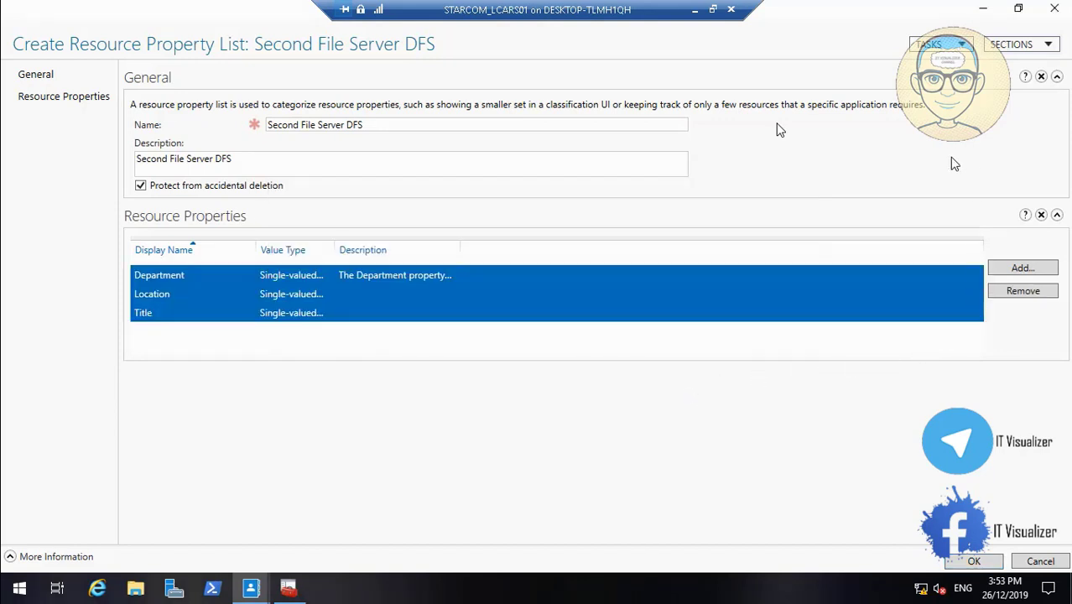
- Create the Second File Server DFS list, then browse Resource Properties and Claim Types
{"action": "left_click", "coordinate": [973, 561]}
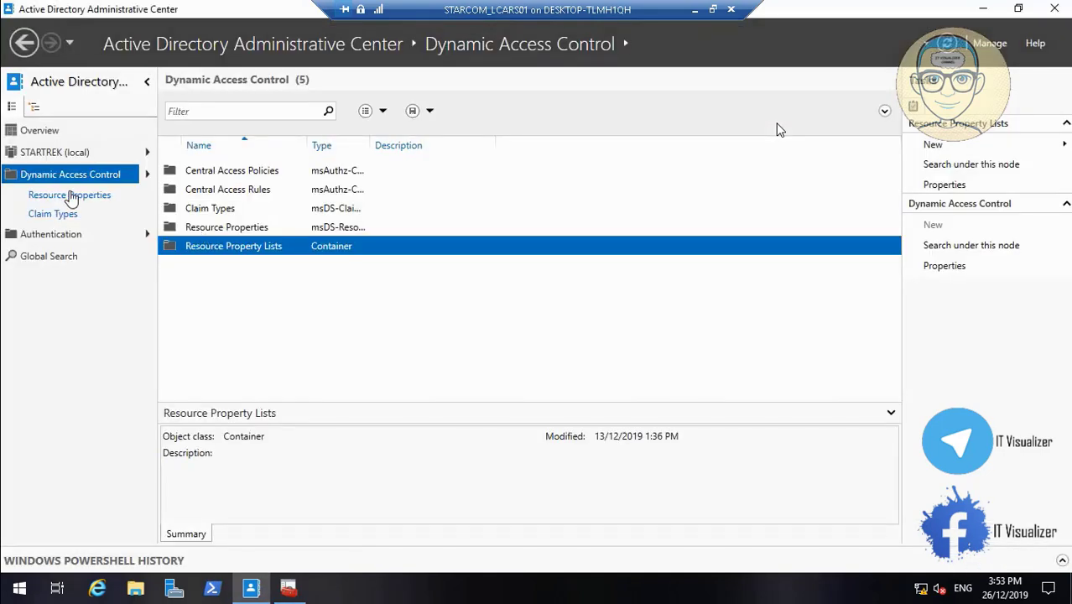
{"action": "left_click", "coordinate": [68, 196]}
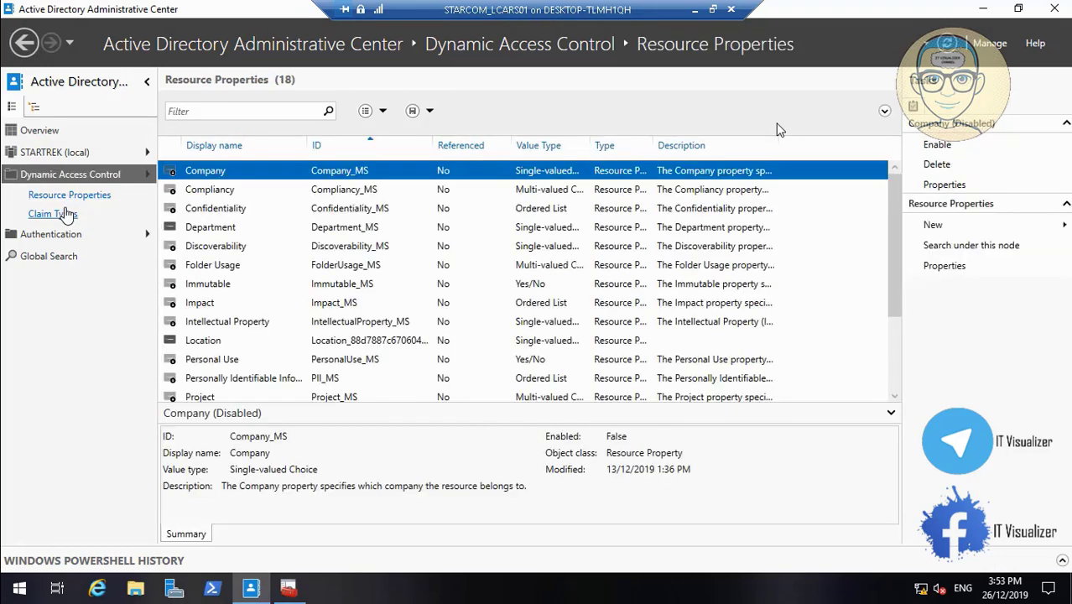
{"action": "left_click", "coordinate": [68, 214]}
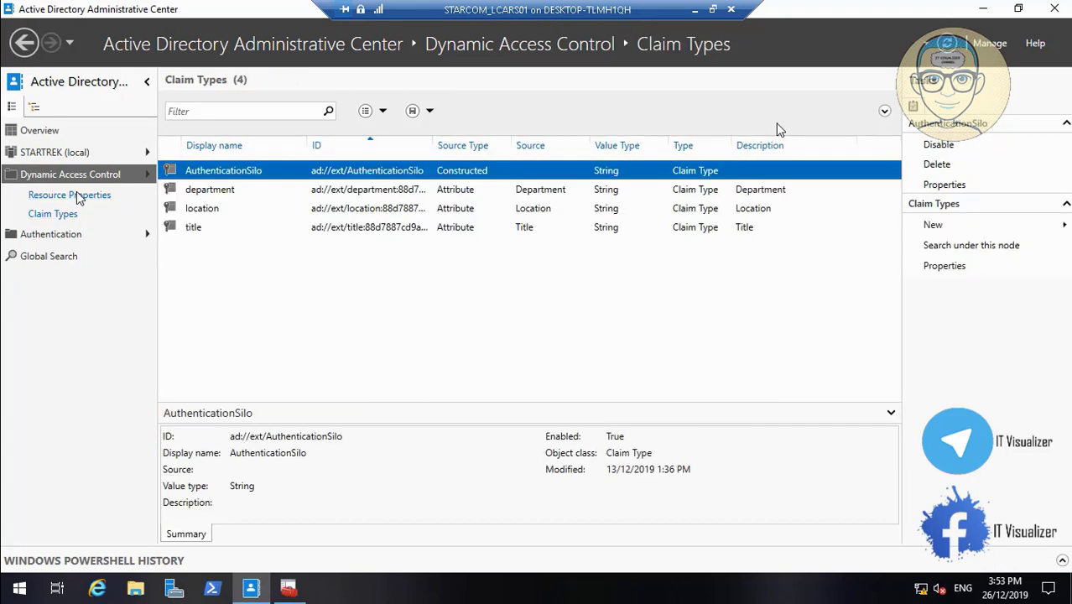
- Review the Department, Location and Title properties, then return to Dynamic Access Control
{"action": "left_click", "coordinate": [75, 194]}
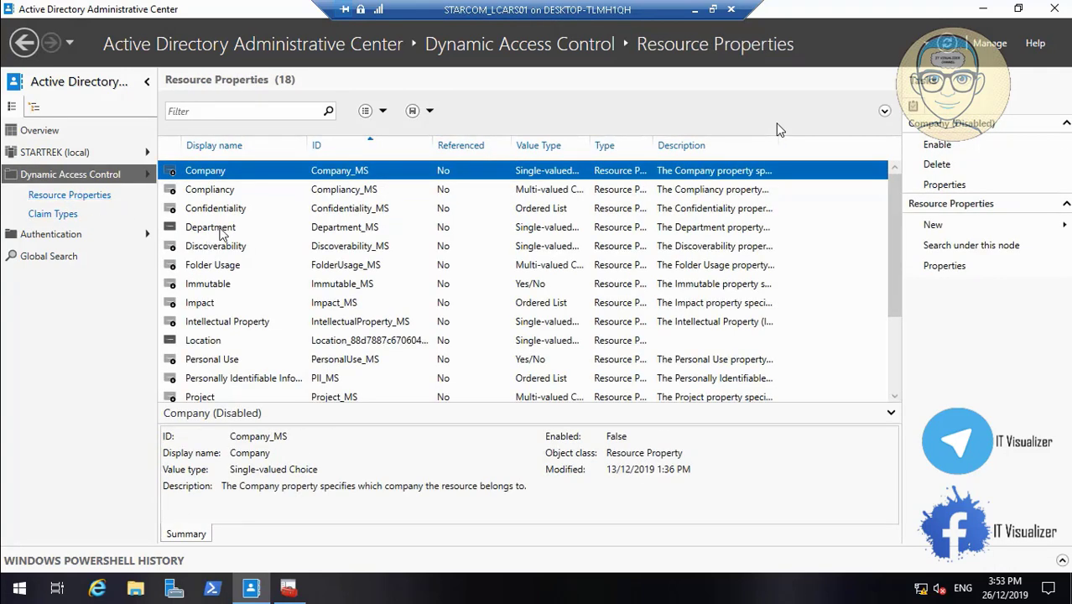
{"action": "left_click", "coordinate": [219, 228]}
{"action": "left_click", "coordinate": [225, 339]}
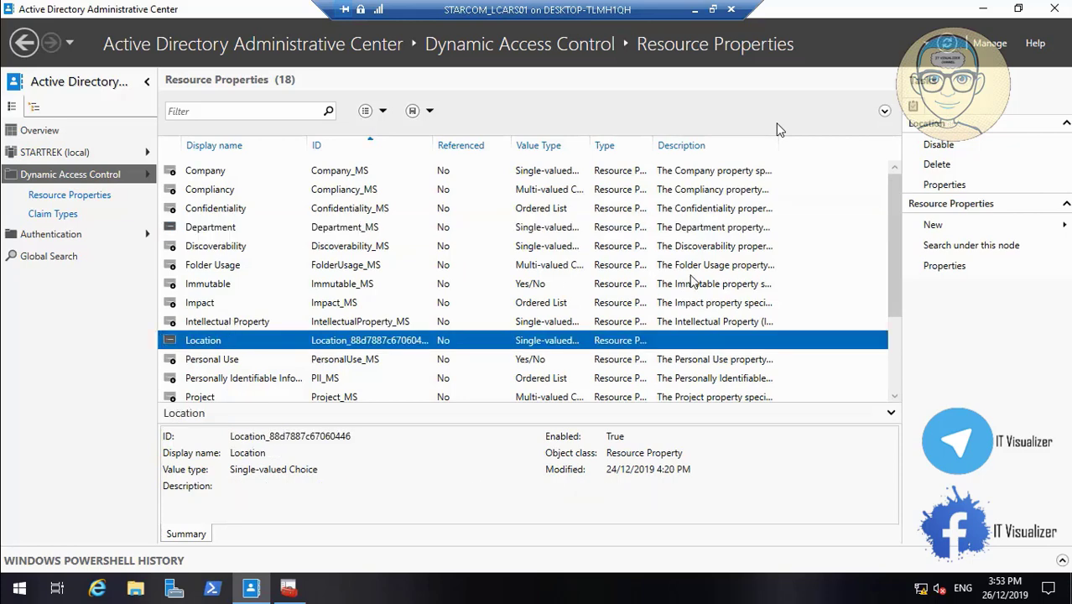
{"action": "left_click_drag", "start_coordinate": [899, 266], "coordinate": [899, 338]}
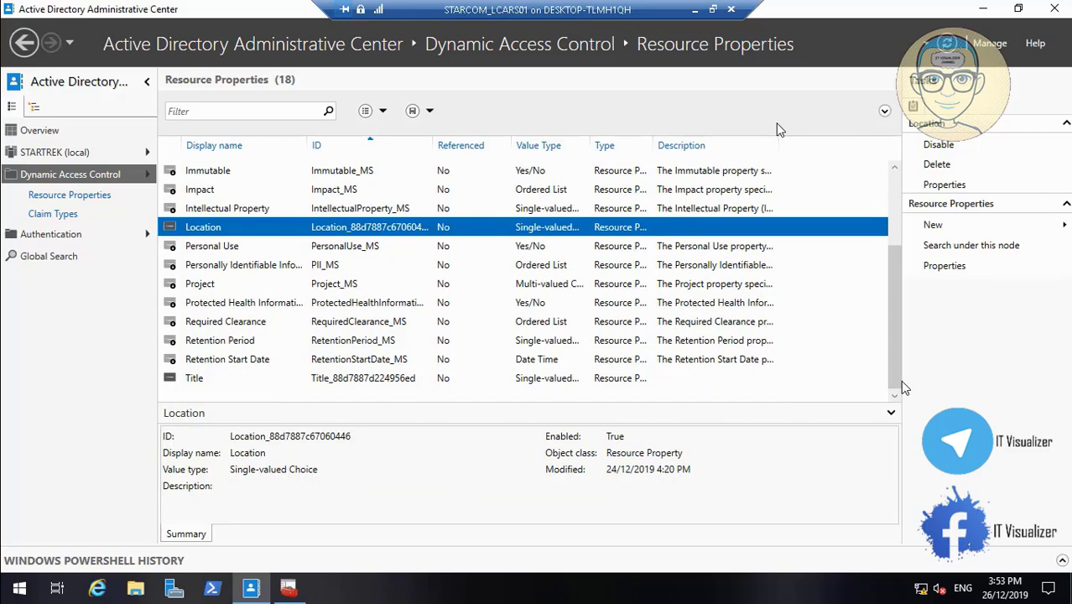
{"action": "left_click", "coordinate": [208, 380]}
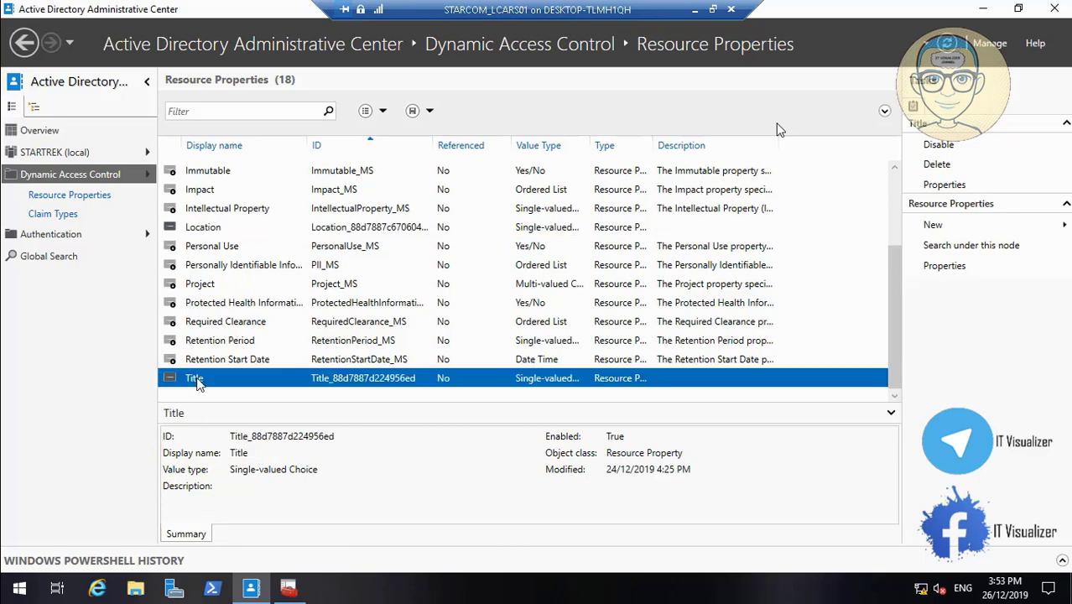
{"action": "left_click", "coordinate": [96, 179]}
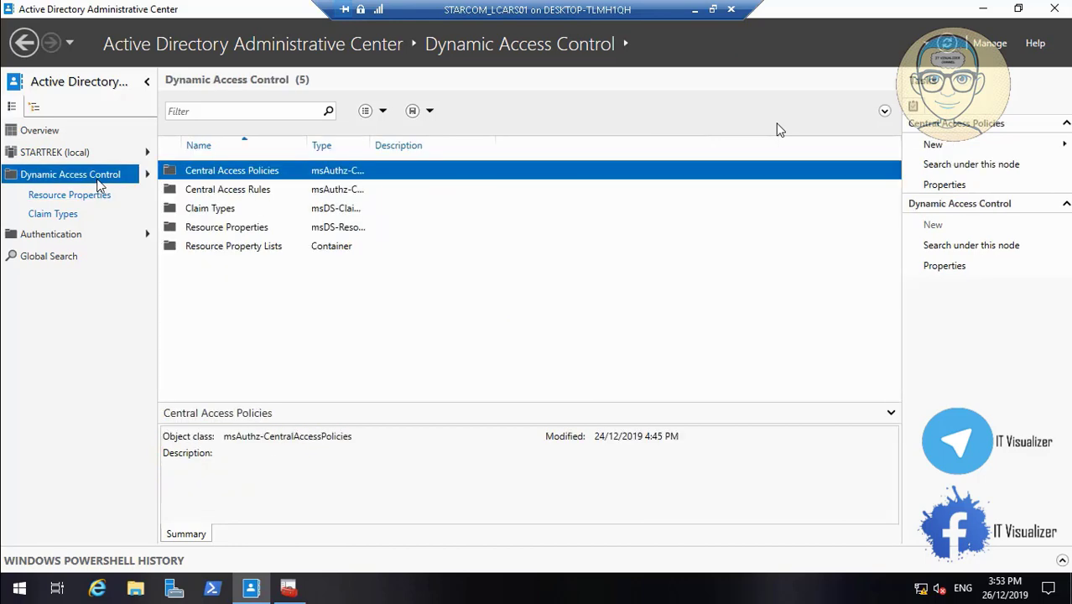
- Open the Second File Server DFS list from Resource Property Lists and check its Location entry
{"action": "left_click", "coordinate": [220, 247]}
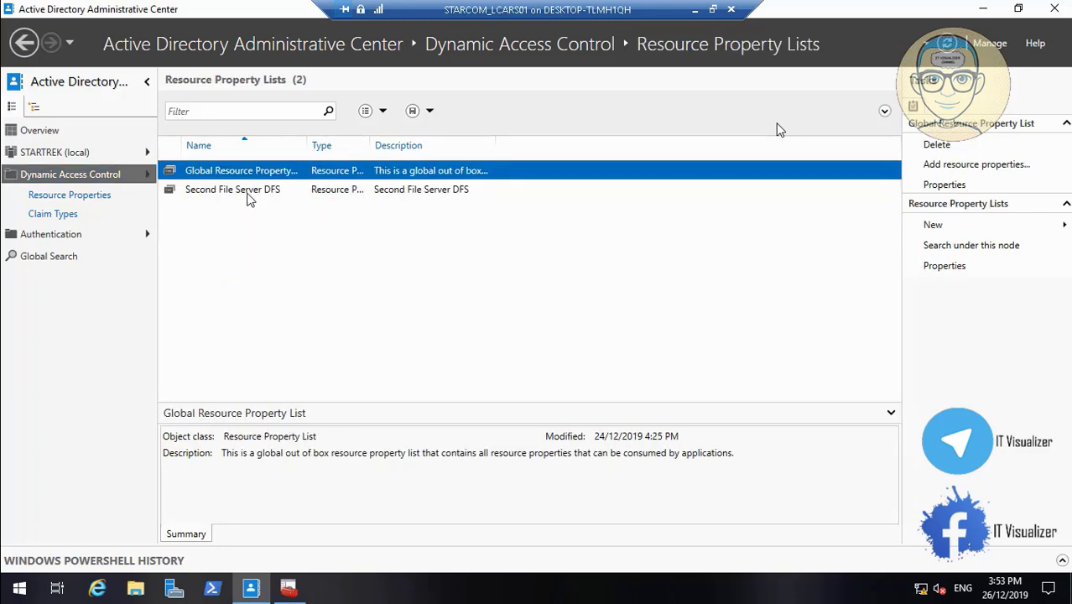
{"action": "left_click", "coordinate": [250, 196]}
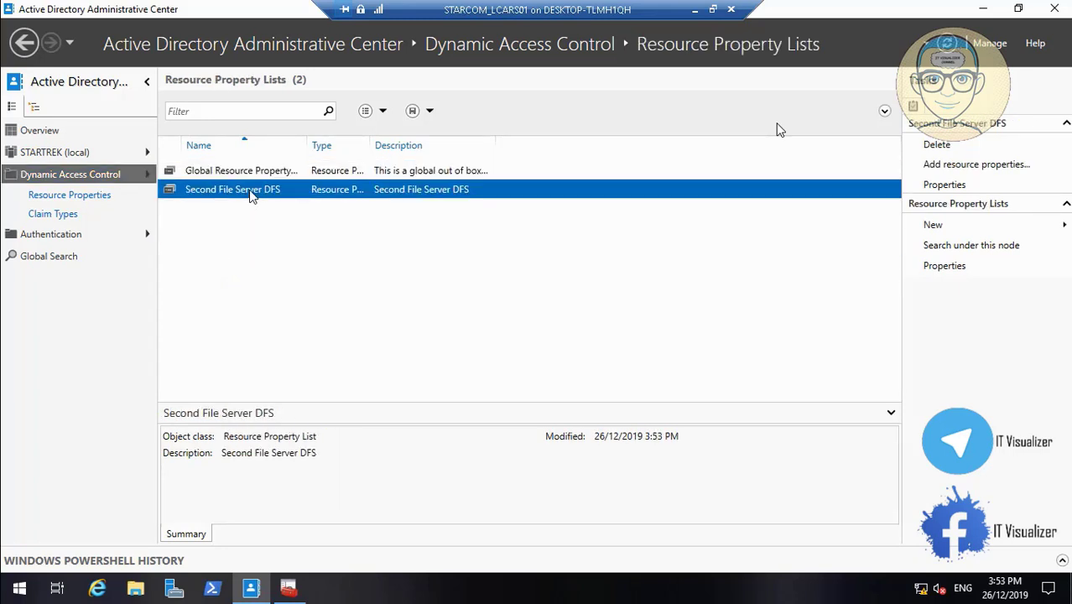
{"action": "double_click", "coordinate": [262, 192]}
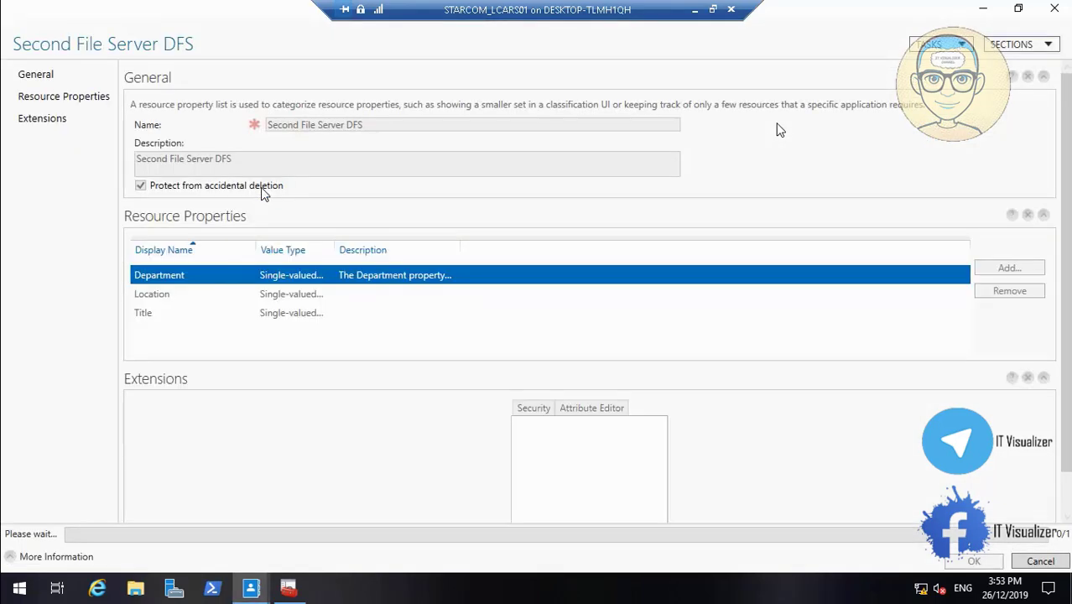
{"action": "left_click", "coordinate": [283, 297]}
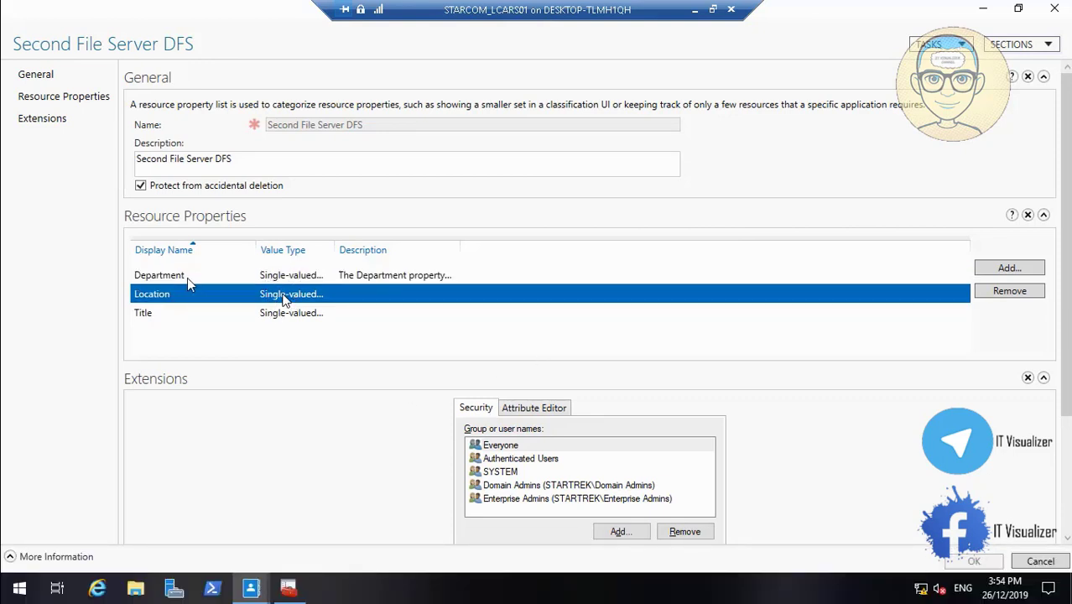
- Check the list's Title entry, then skip the recording ahead to about 49:00
{"action": "left_click", "coordinate": [285, 314]}
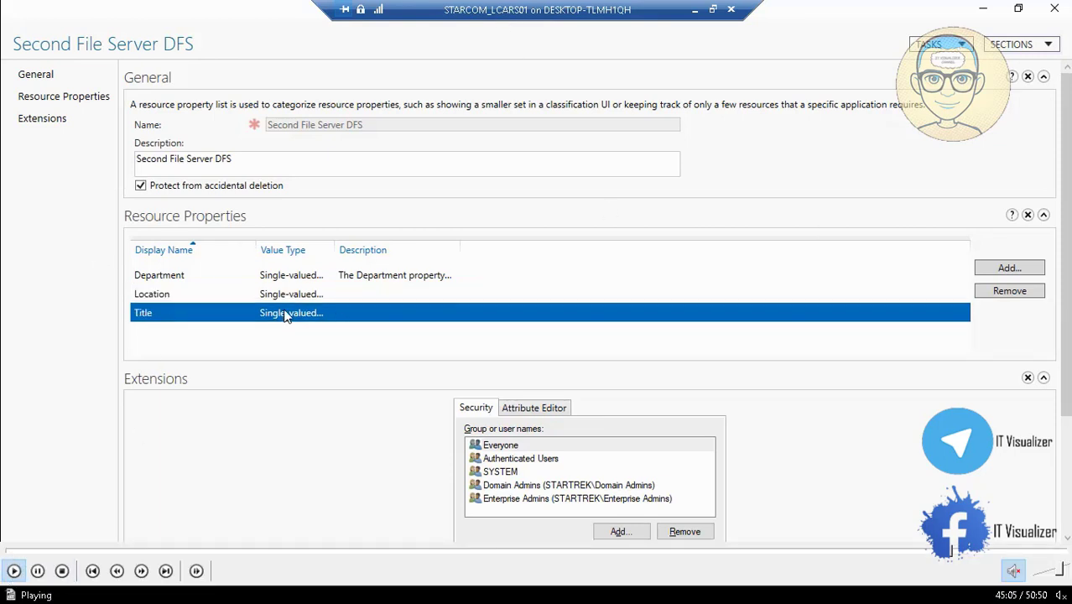
{"action": "left_click", "coordinate": [959, 550]}
{"action": "left_click", "coordinate": [971, 550]}
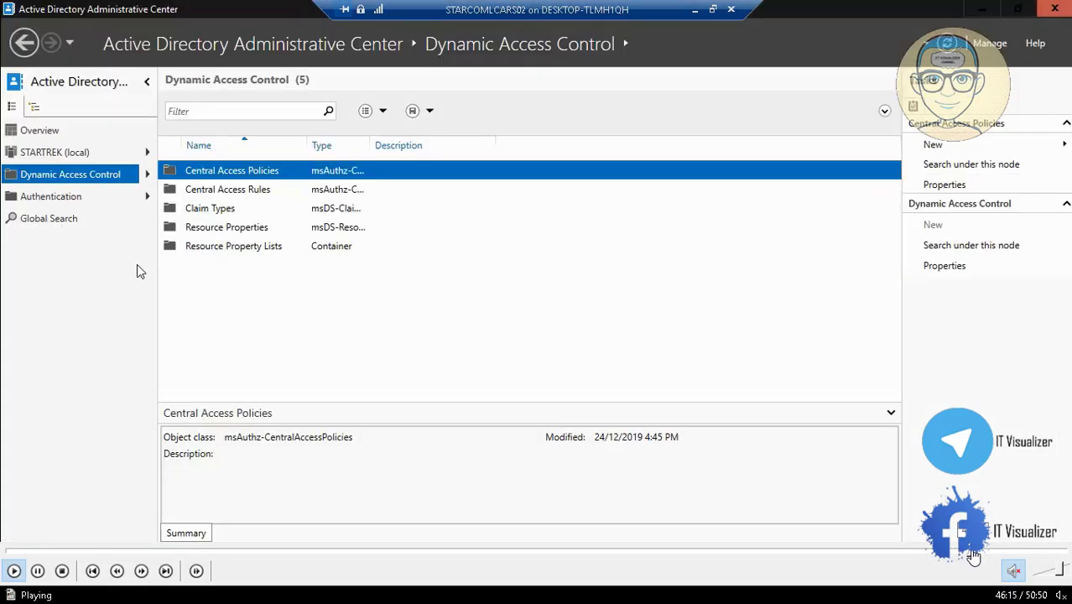
{"action": "left_click", "coordinate": [986, 550]}
{"action": "left_click", "coordinate": [990, 550]}
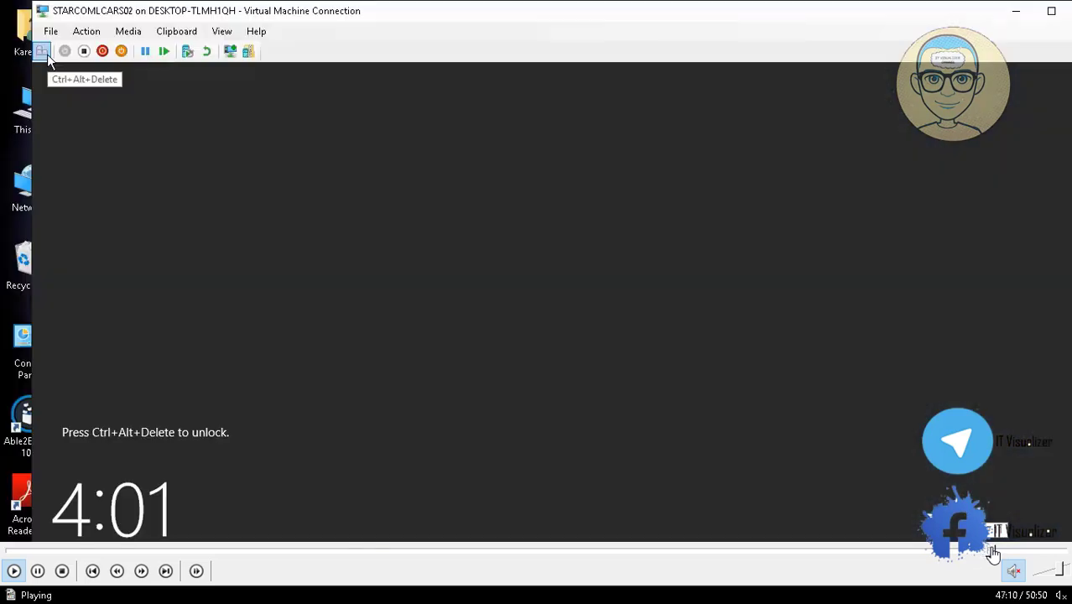
{"action": "left_click", "coordinate": [1008, 550]}
{"action": "left_click", "coordinate": [1053, 554]}
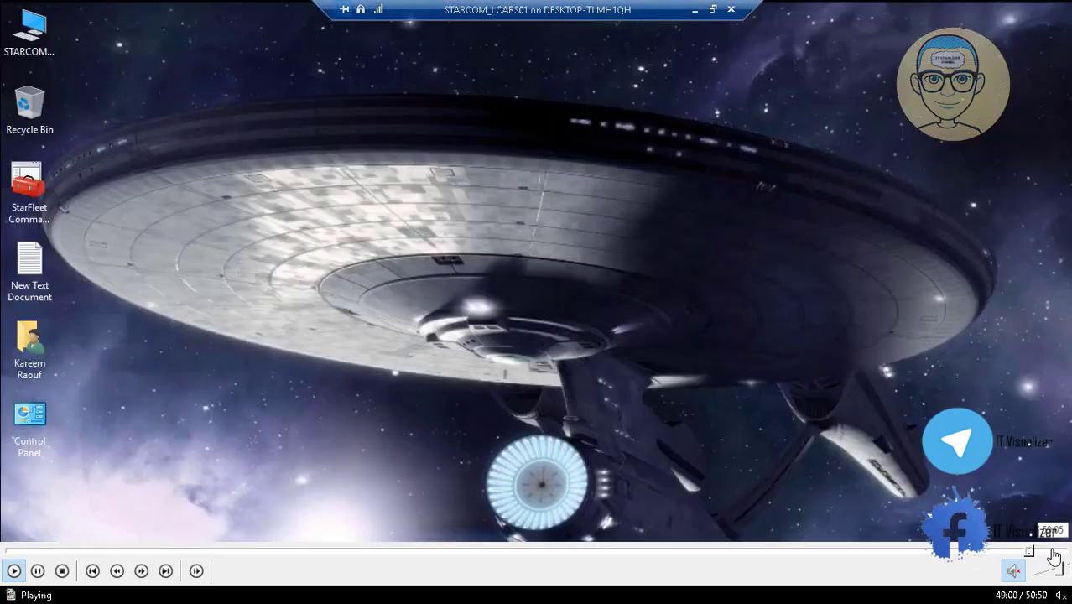